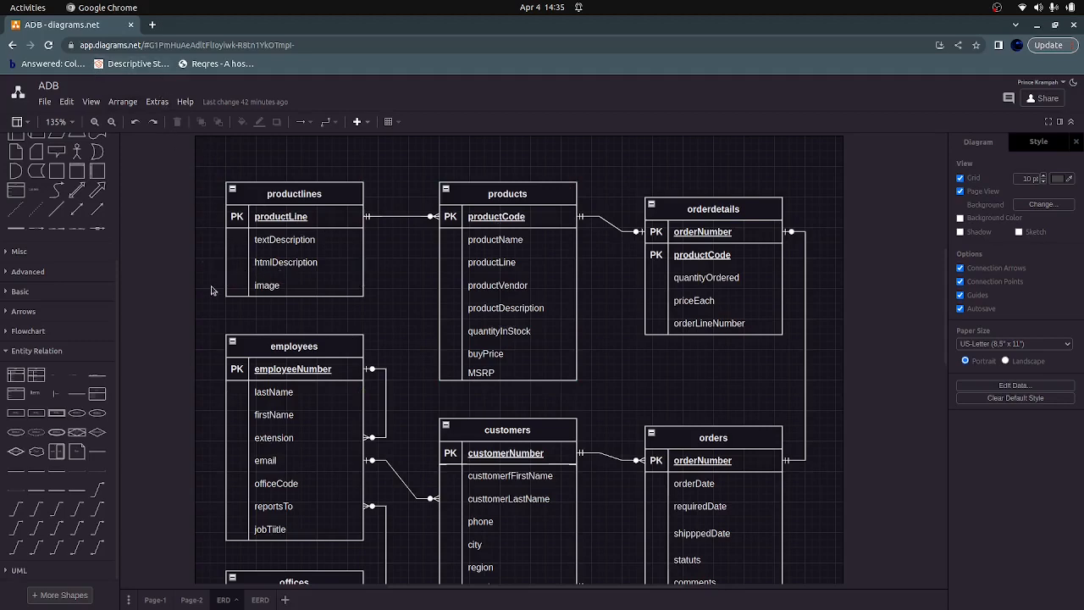
Step: Add a new diagram page and place an Entity Relation table with a single primary-key row near the page's upper-left corner
{"action": "left_click", "coordinate": [285, 599]}
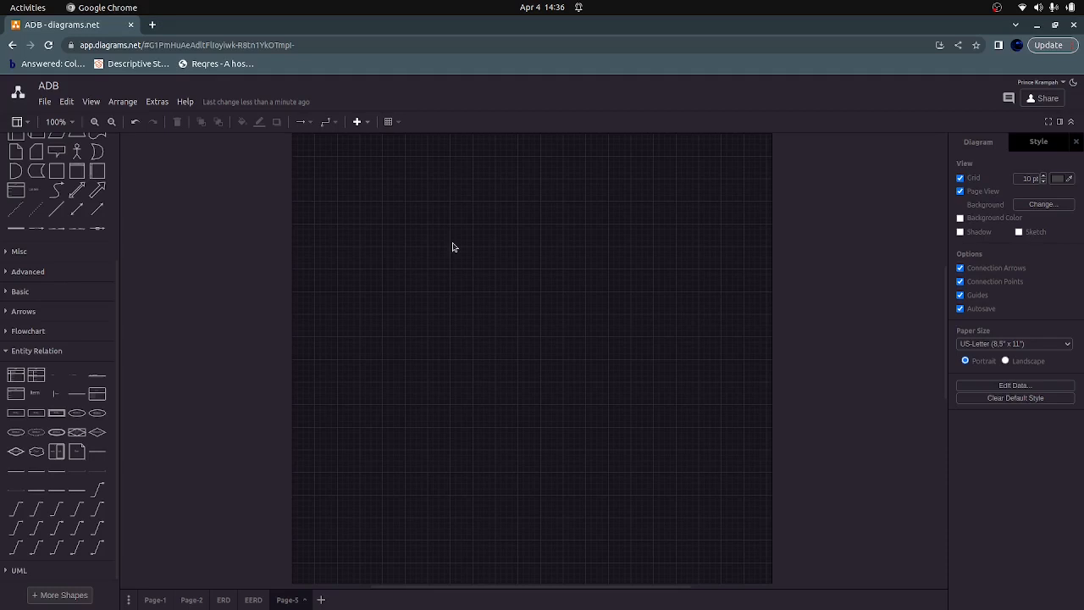
{"action": "left_click", "coordinate": [7, 352]}
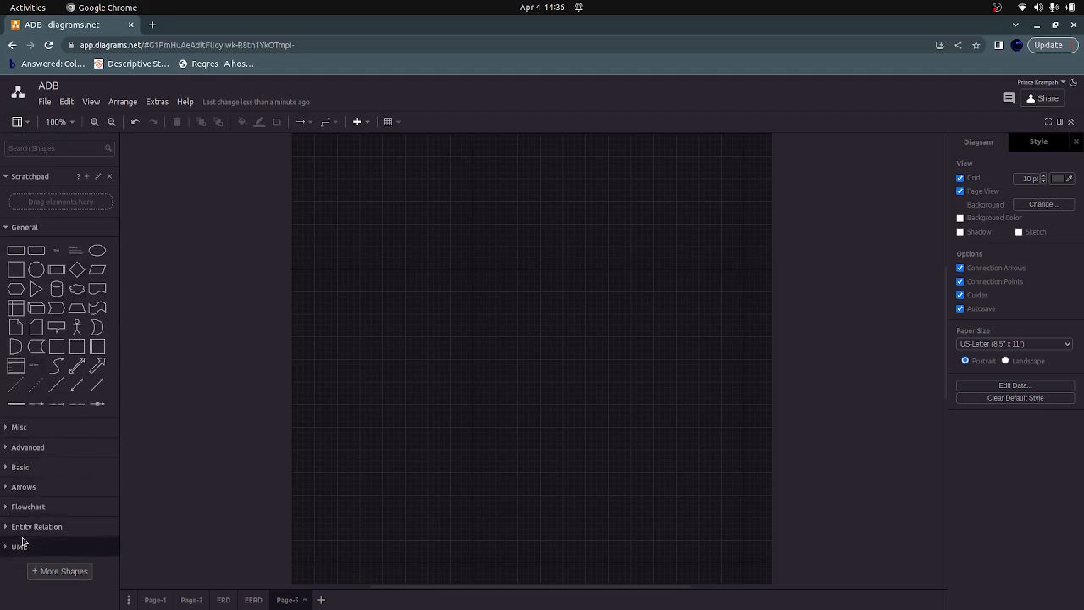
{"action": "left_click", "coordinate": [10, 526]}
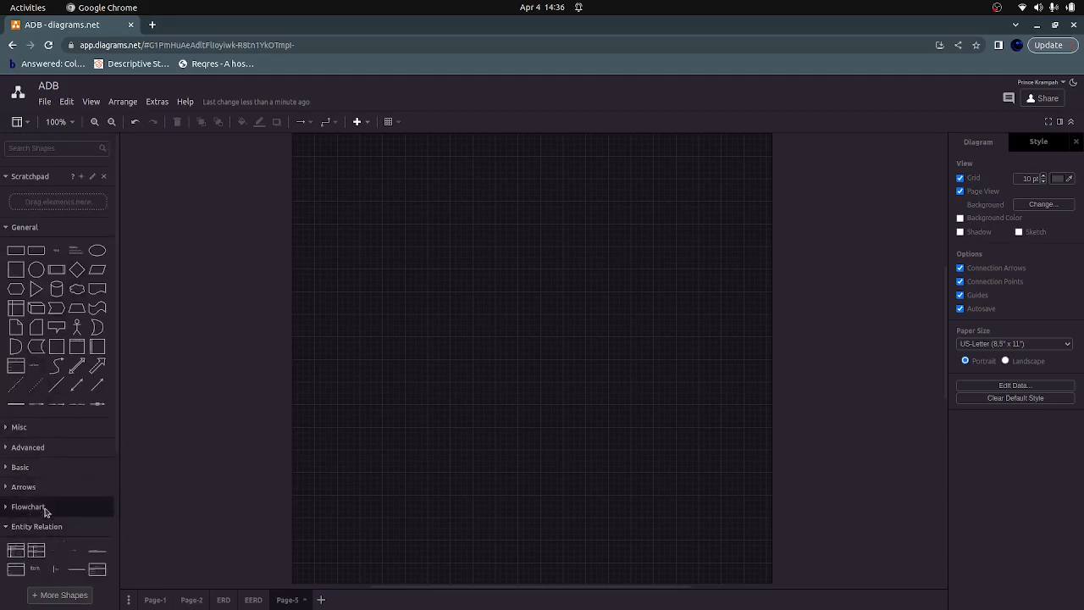
{"action": "scroll", "coordinate": [34, 474], "scroll_direction": "down", "scroll_amount": 4}
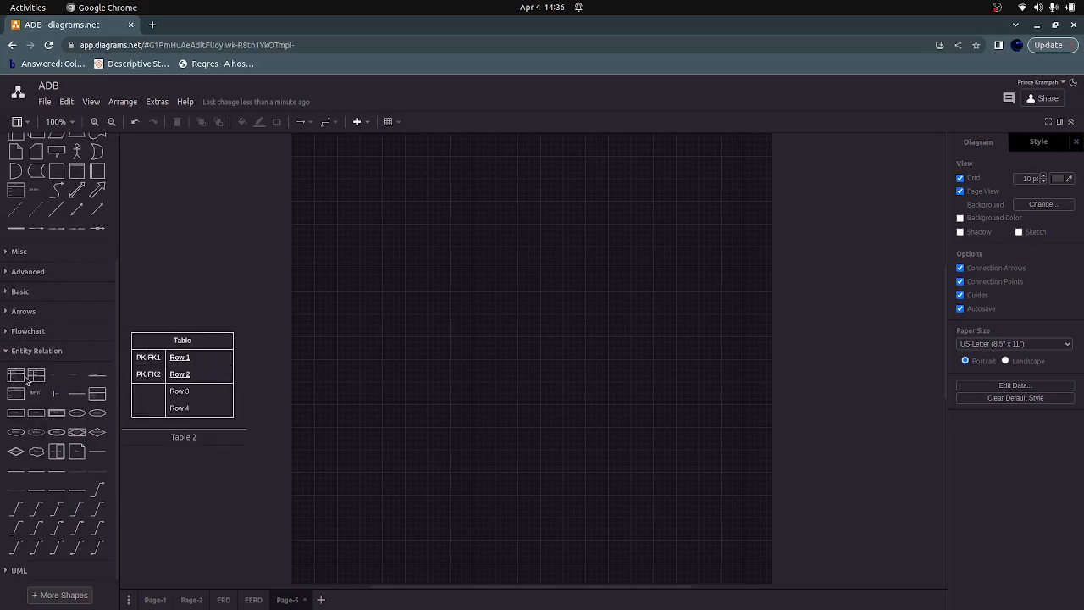
{"action": "mouse_move", "coordinate": [40, 381]}
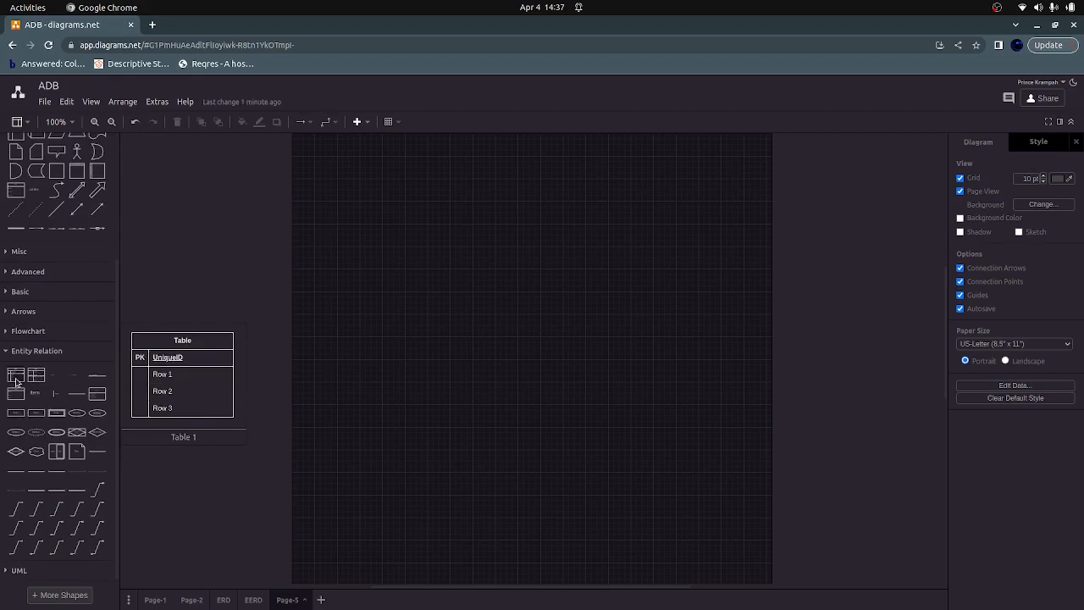
{"action": "left_click_drag", "start_coordinate": [15, 382], "coordinate": [335, 184]}
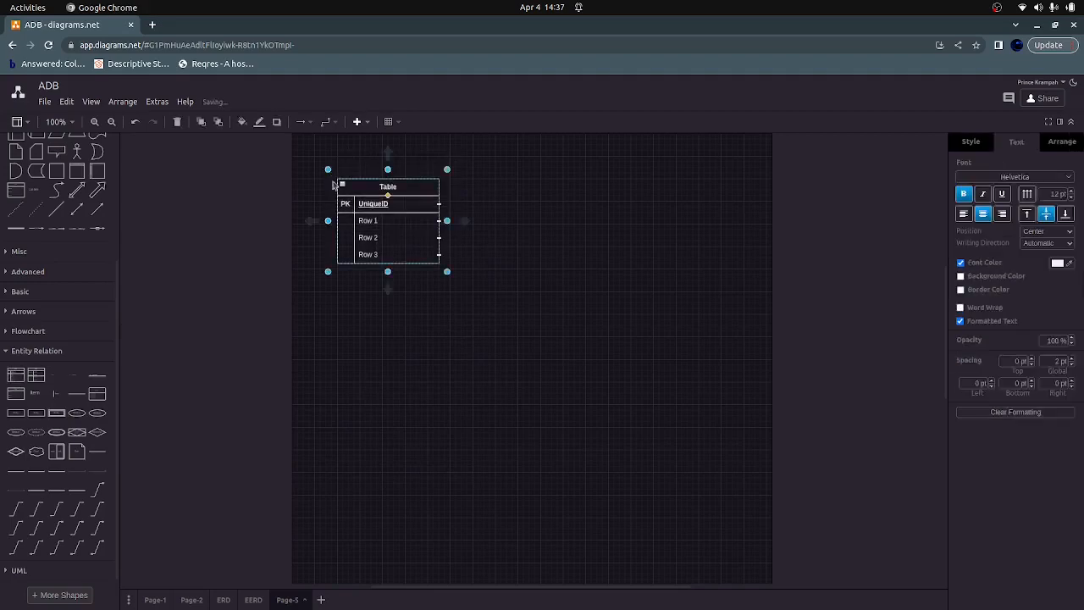
Step: Title the new table productLines and name its primary-key field productLine
{"action": "double_click", "coordinate": [387, 188]}
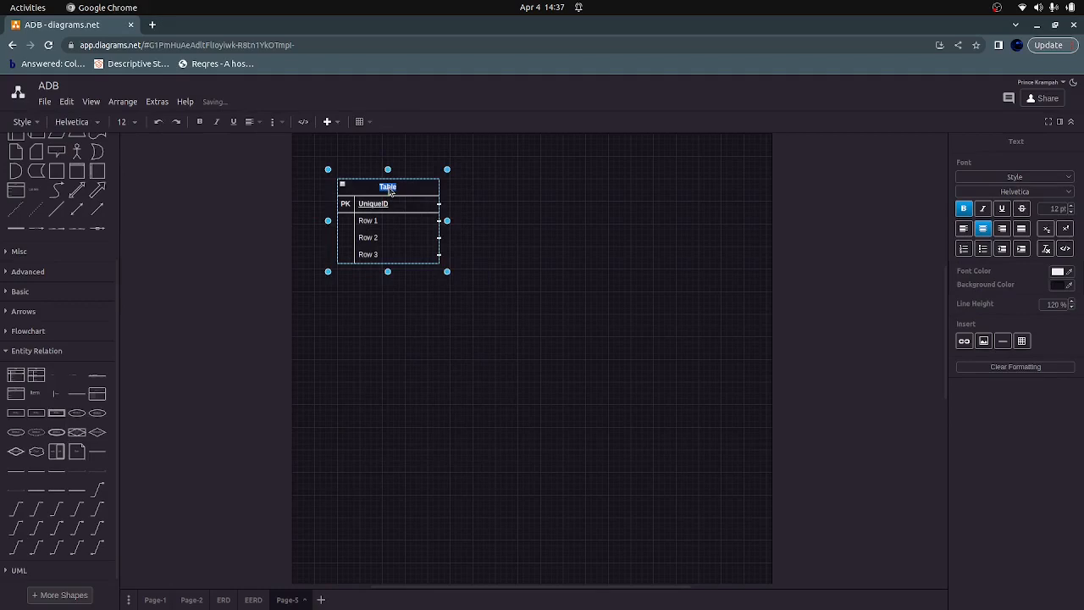
{"action": "type", "text": "productLines"}
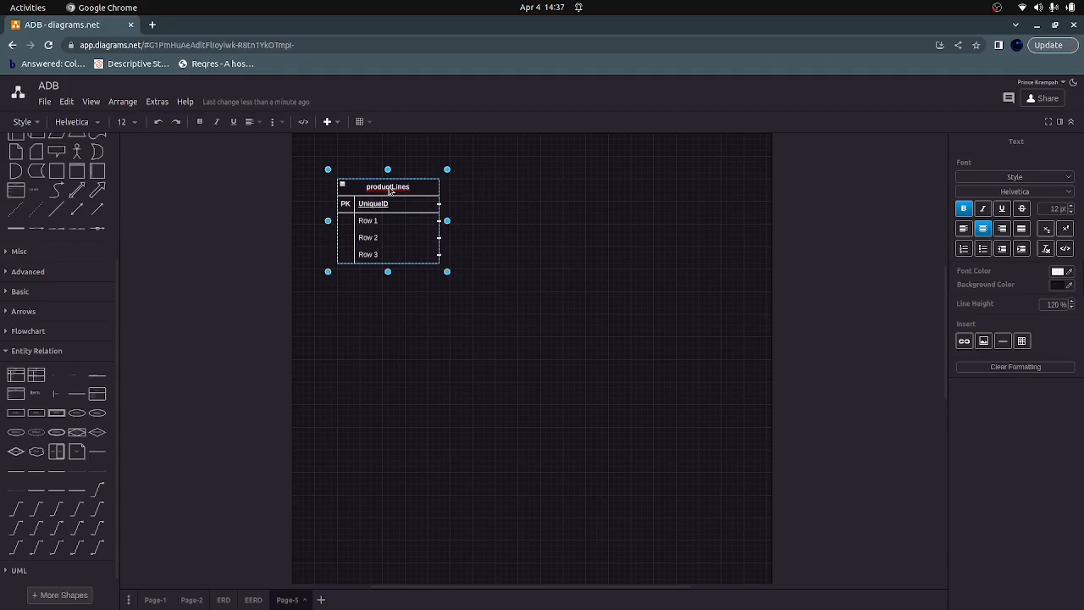
{"action": "double_click", "coordinate": [366, 206]}
{"action": "type", "text": "produ"}
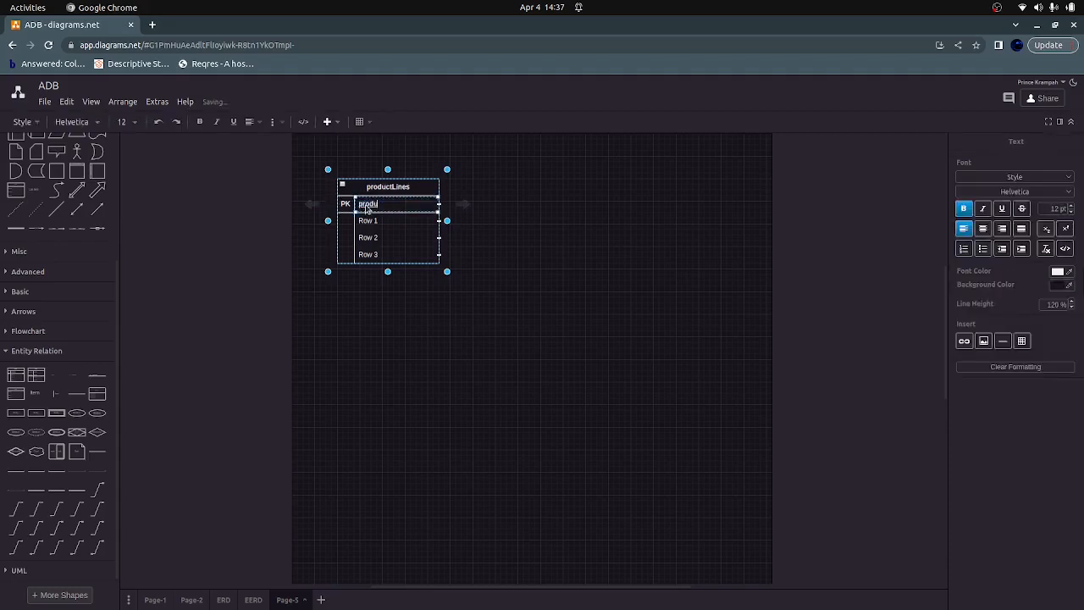
{"action": "type", "text": "ctLine"}
{"action": "left_click", "coordinate": [406, 226]}
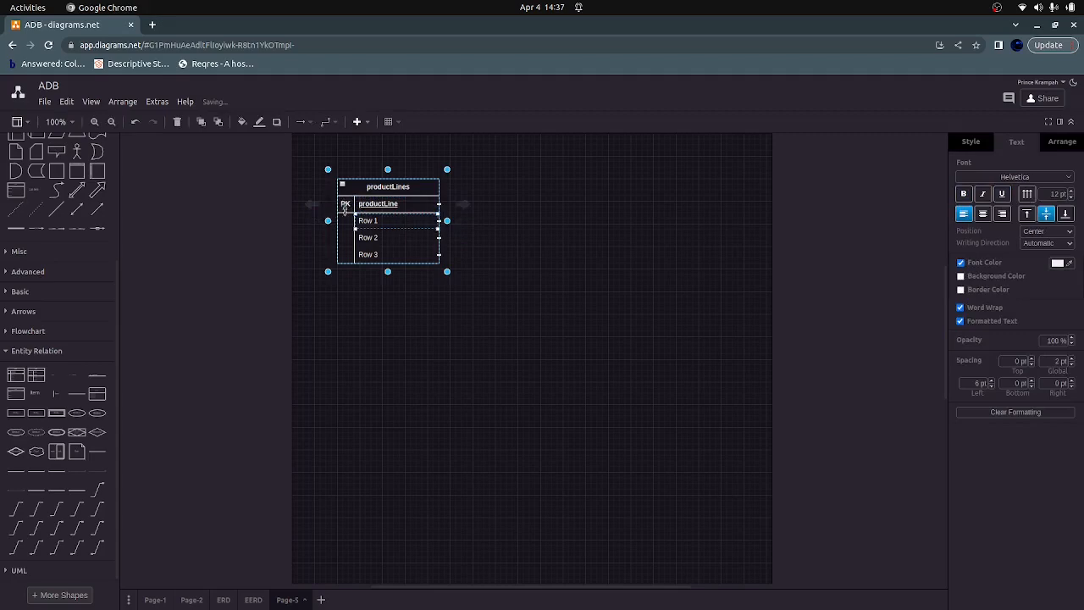
Step: Rename the first non-key row of the productLines table as textDescription
{"action": "scroll", "coordinate": [546, 349], "scroll_direction": "up", "scroll_amount": 3, "text": "ctrl"}
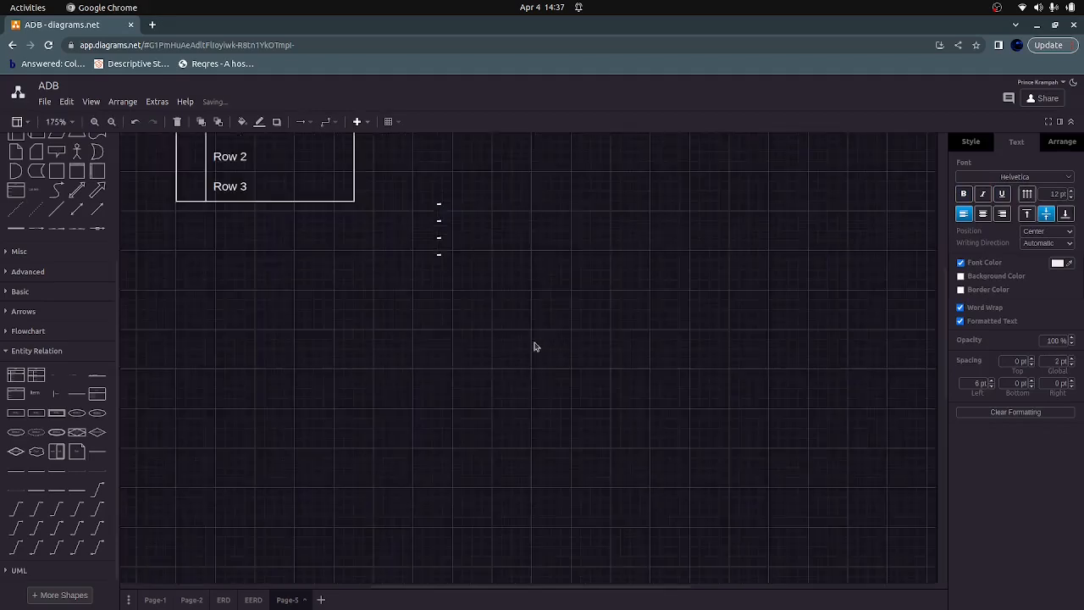
{"action": "left_click_drag", "start_coordinate": [498, 292], "coordinate": [551, 469]}
{"action": "scroll", "coordinate": [432, 356], "scroll_direction": "up", "scroll_amount": 4}
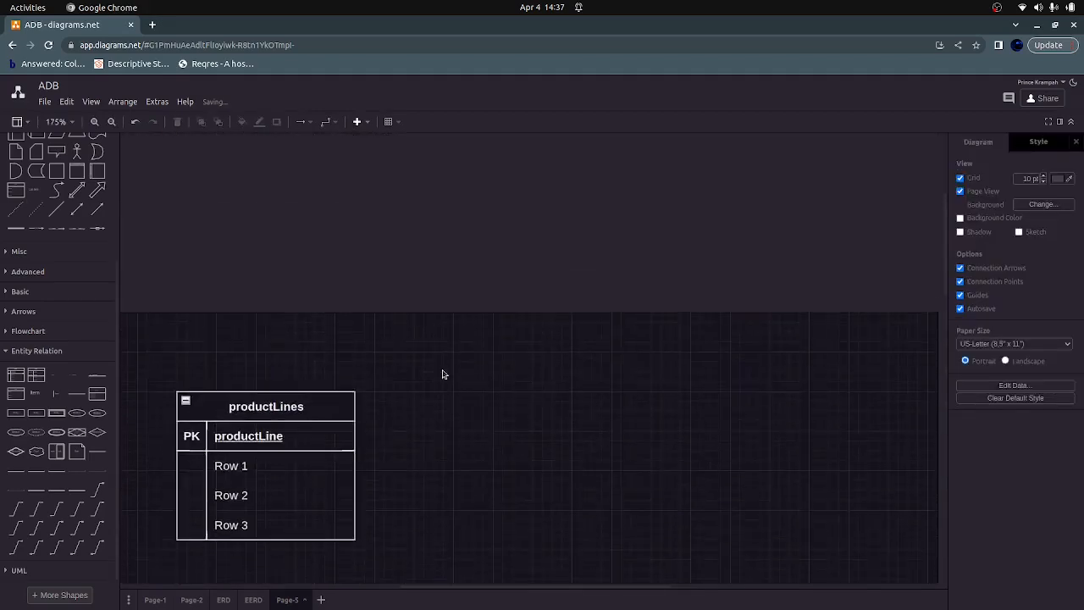
{"action": "scroll", "coordinate": [440, 373], "scroll_direction": "down", "scroll_amount": 2}
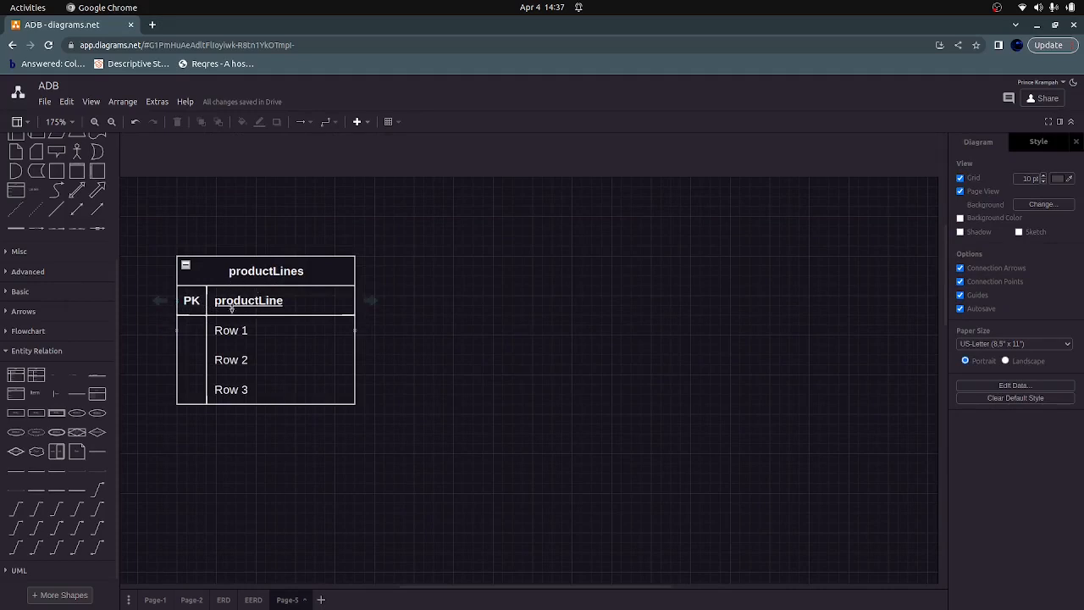
{"action": "left_click", "coordinate": [228, 361]}
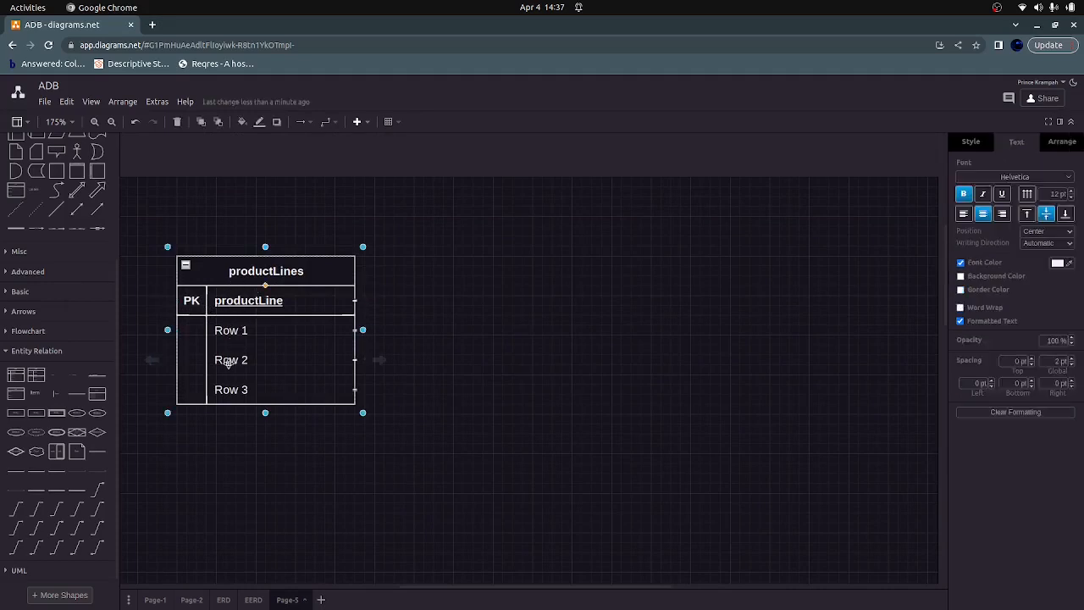
{"action": "left_click", "coordinate": [228, 361]}
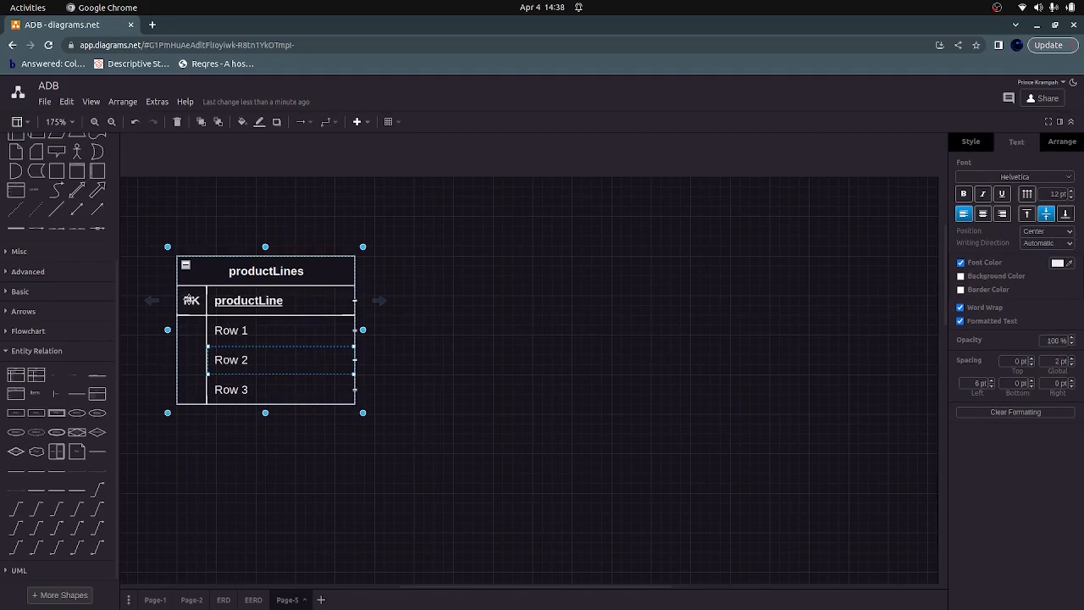
{"action": "left_click", "coordinate": [226, 331]}
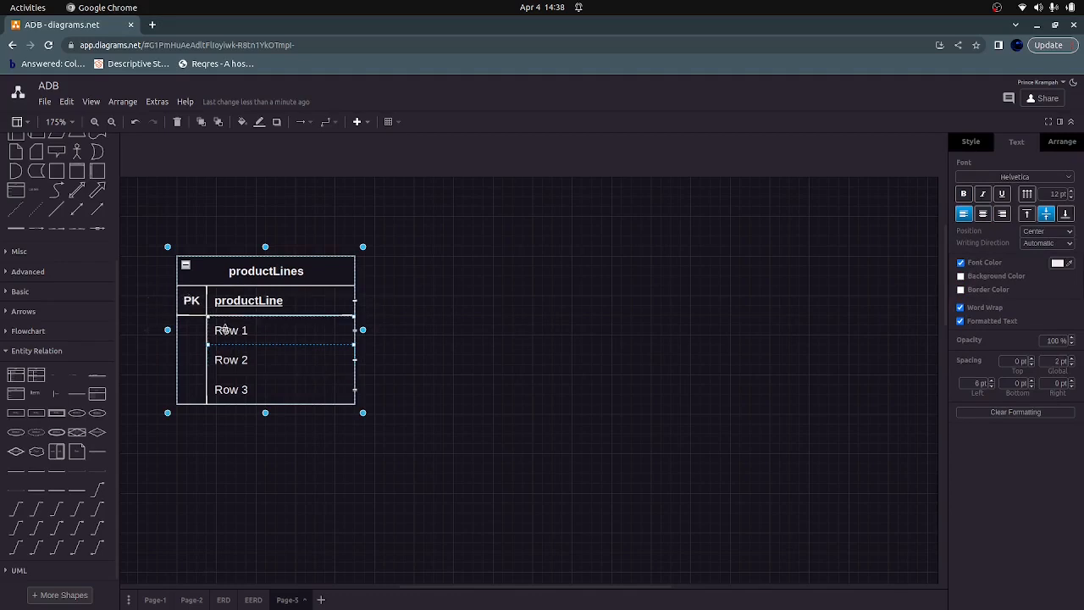
{"action": "double_click", "coordinate": [226, 331]}
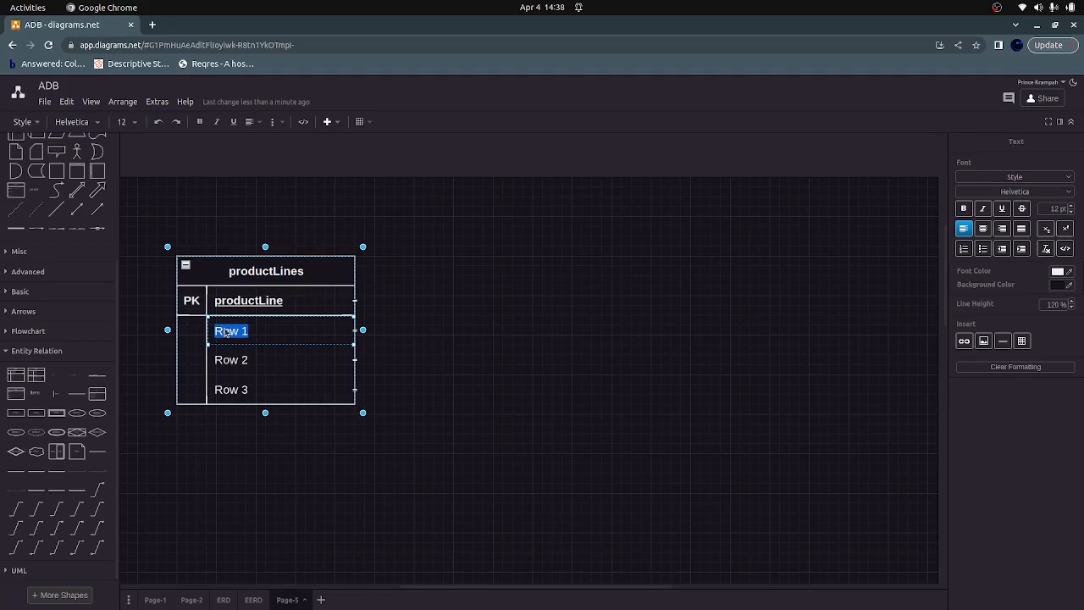
{"action": "type", "text": "textDescripti"}
{"action": "type", "text": "on"}
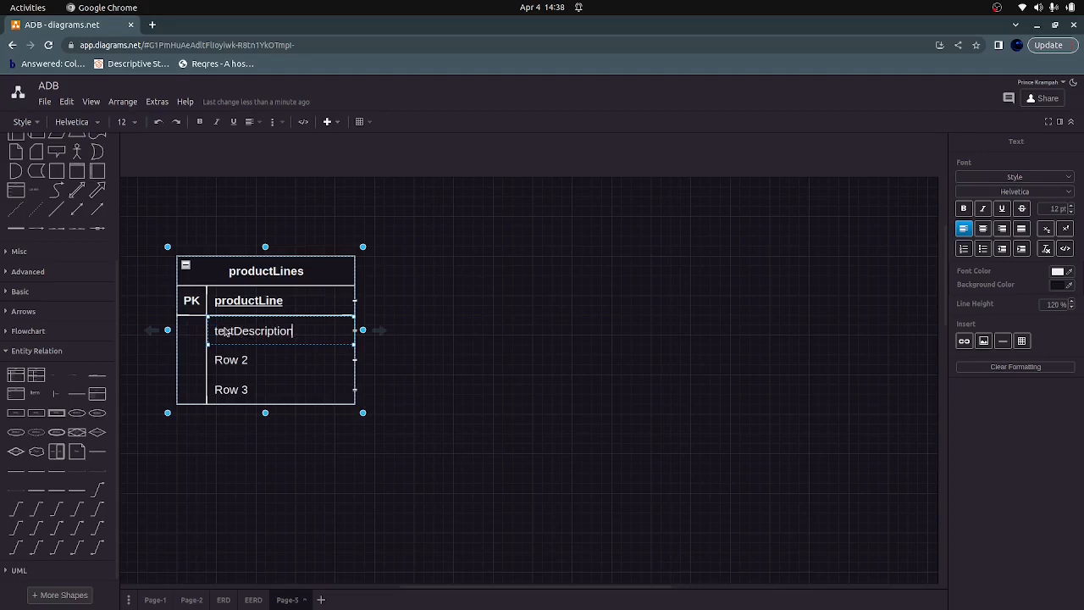
Step: Rename the second non-key row of the productLines table as htmlDescription
{"action": "left_click", "coordinate": [272, 361]}
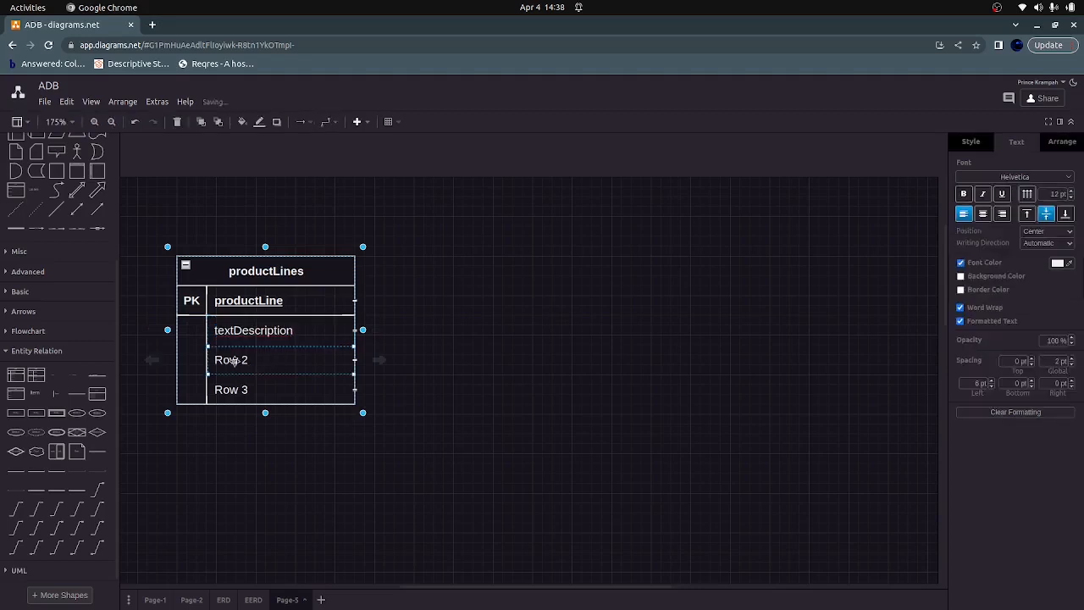
{"action": "double_click", "coordinate": [236, 364]}
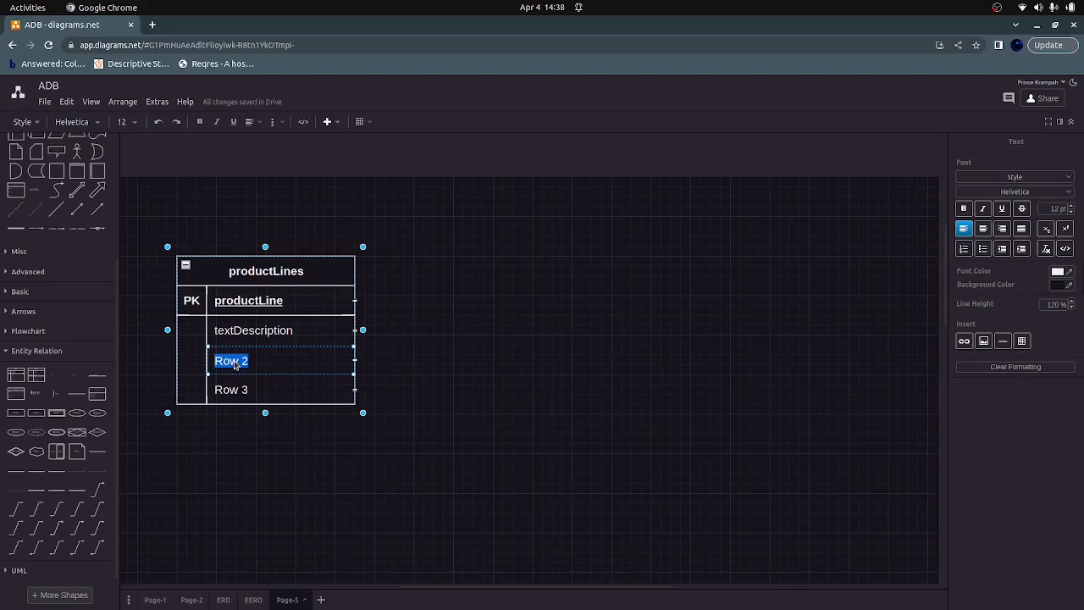
{"action": "type", "text": "htmlDescription"}
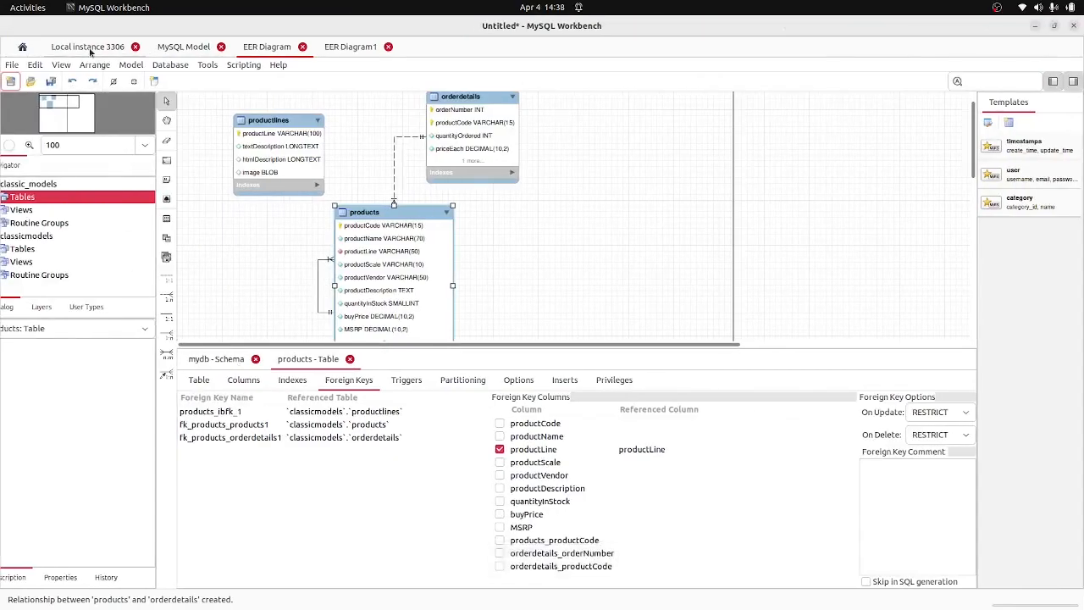
Step: Switch to MySQL Workbench, view the records of the productlines table in classicmodels and open its table definition
{"action": "left_click", "coordinate": [89, 50]}
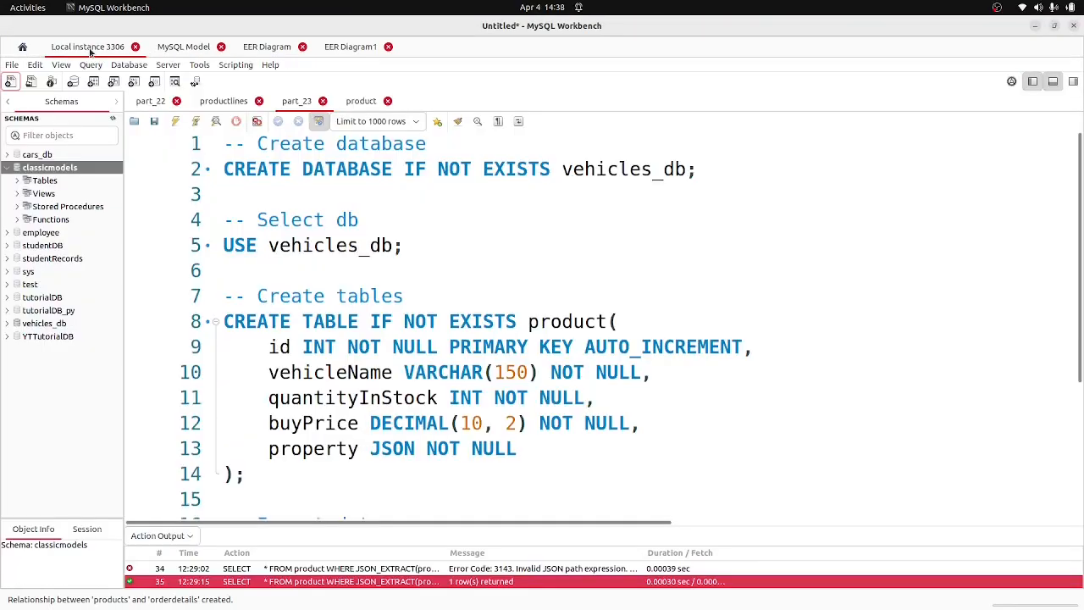
{"action": "left_click", "coordinate": [18, 181]}
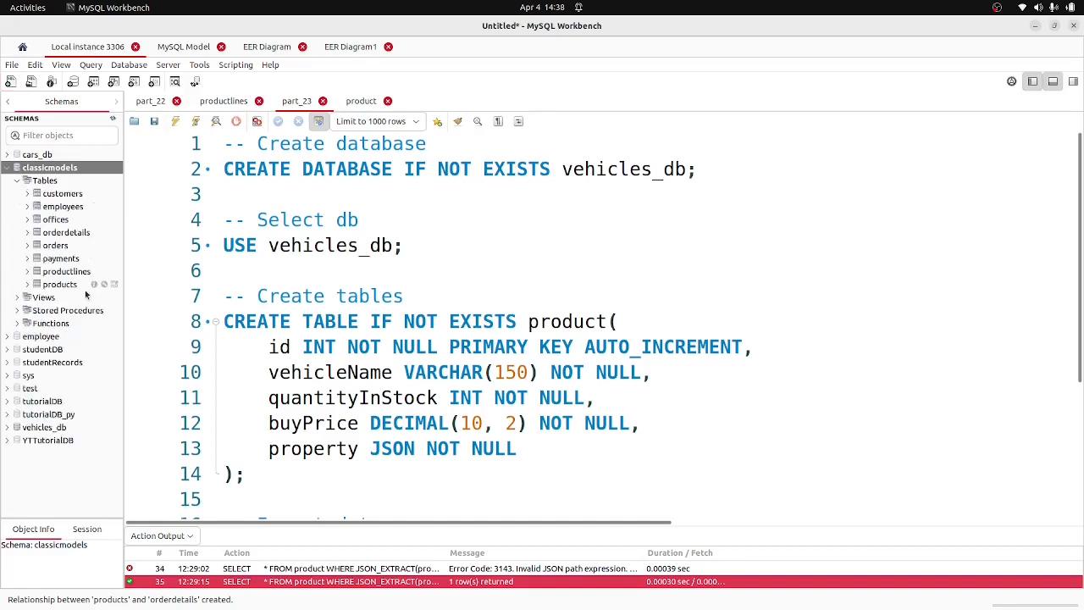
{"action": "left_click", "coordinate": [114, 271]}
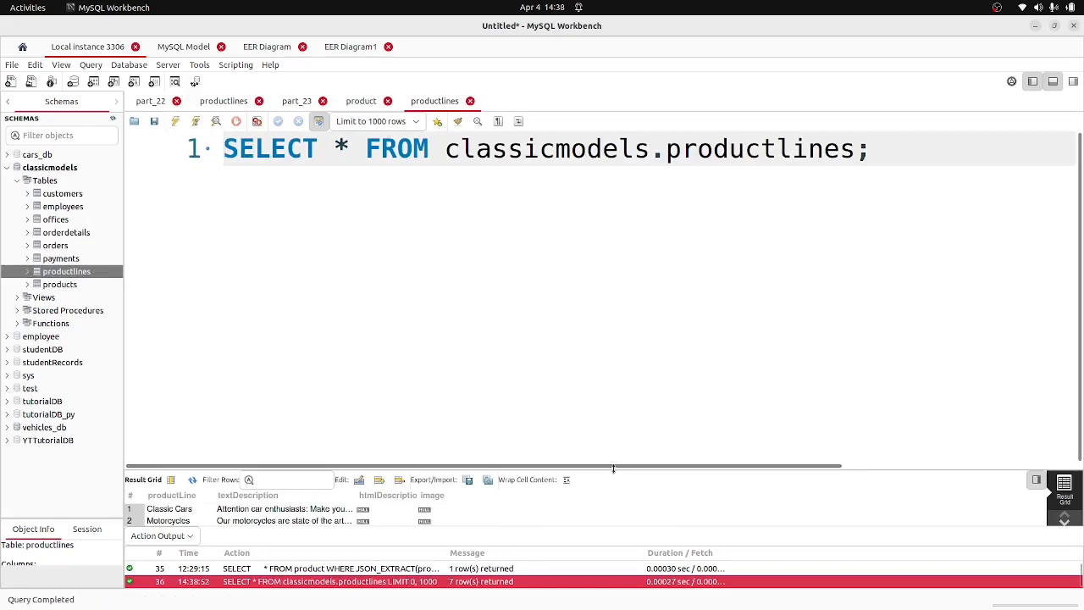
{"action": "left_click_drag", "start_coordinate": [612, 467], "coordinate": [604, 271]}
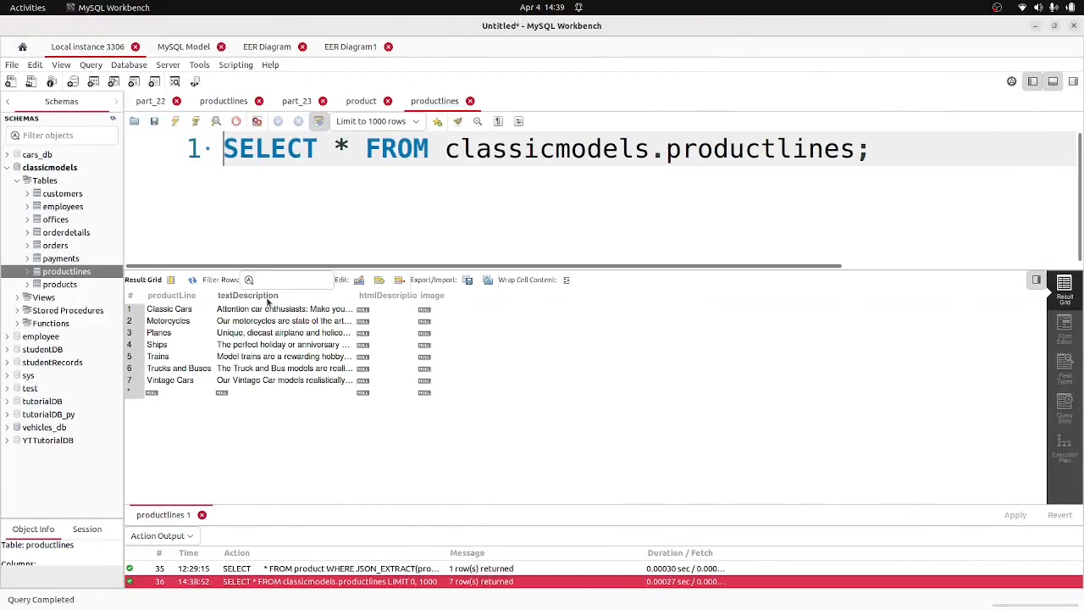
{"action": "left_click", "coordinate": [101, 271]}
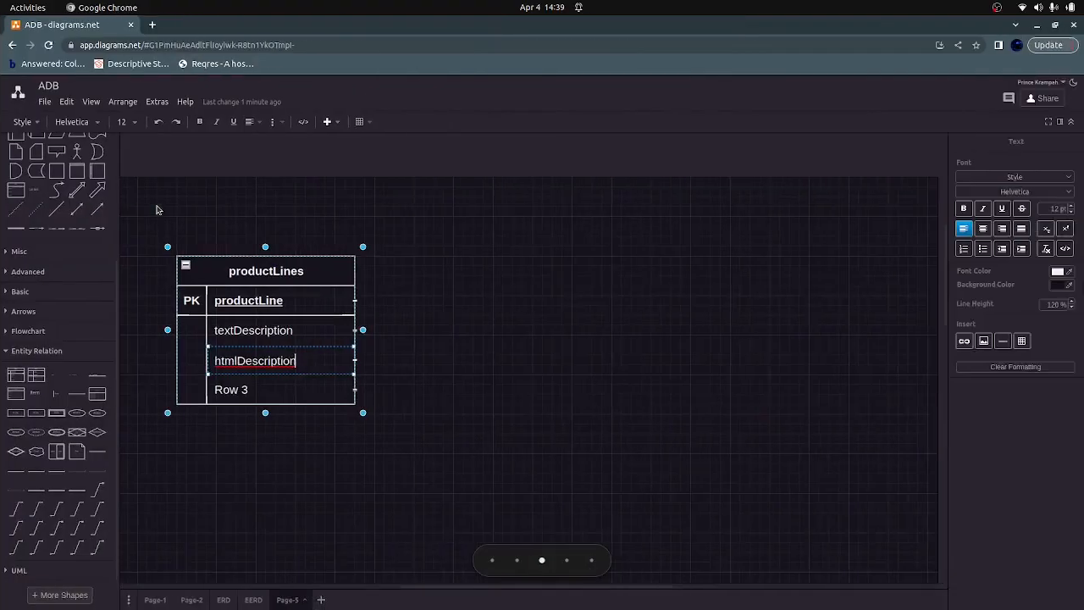
Step: Switch back to diagrams.net and rename the last row of the productLines table as image
{"action": "double_click", "coordinate": [236, 391]}
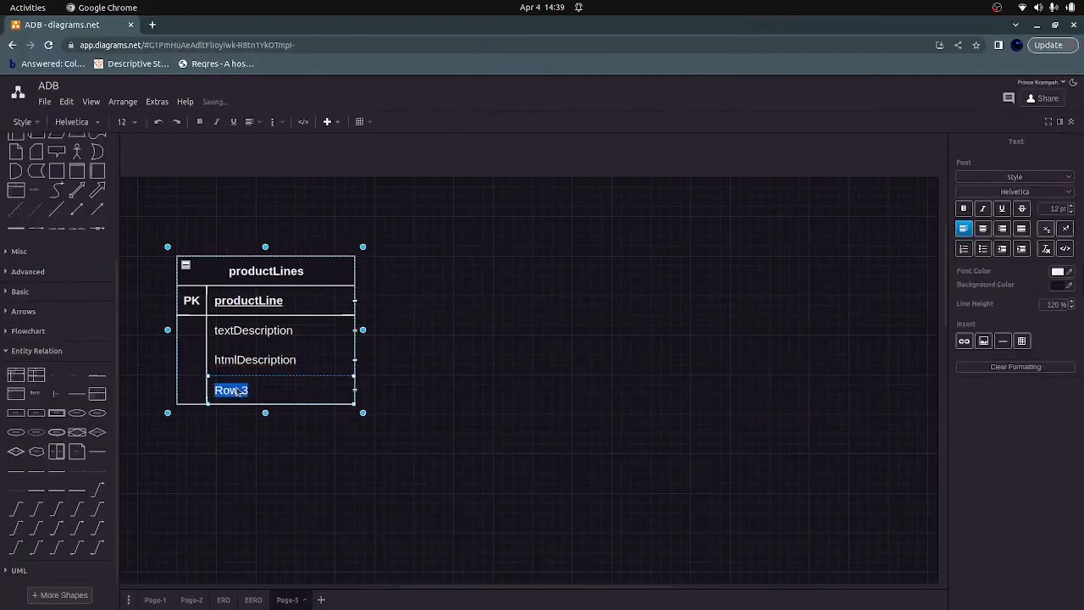
{"action": "type", "text": "image"}
{"action": "left_click", "coordinate": [405, 422]}
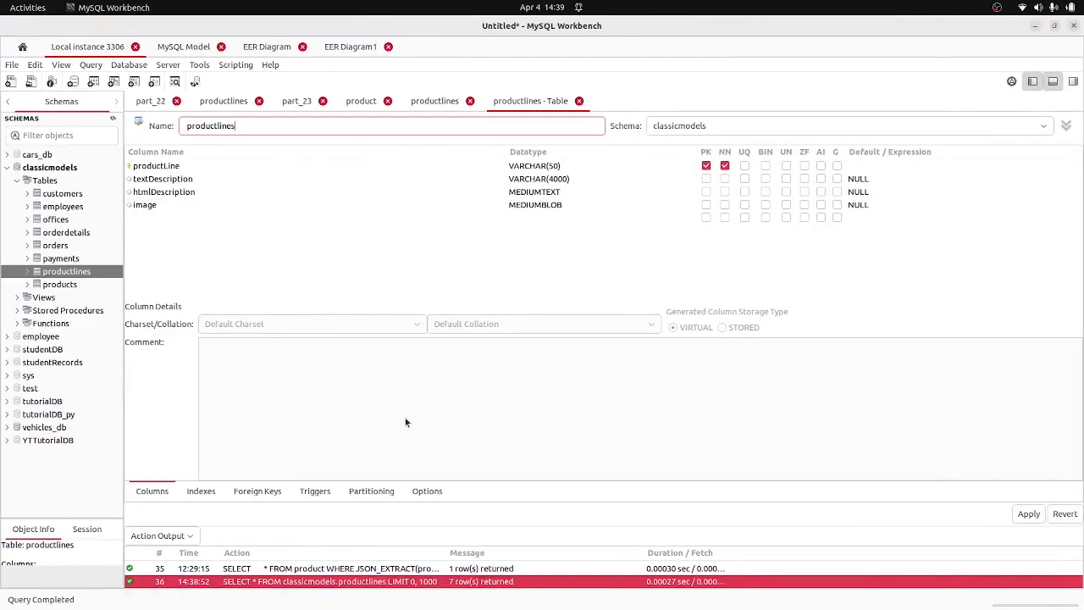
Step: Switch to MySQL Workbench and check the foreign keys and columns of the productlines table
{"action": "left_click", "coordinate": [264, 492]}
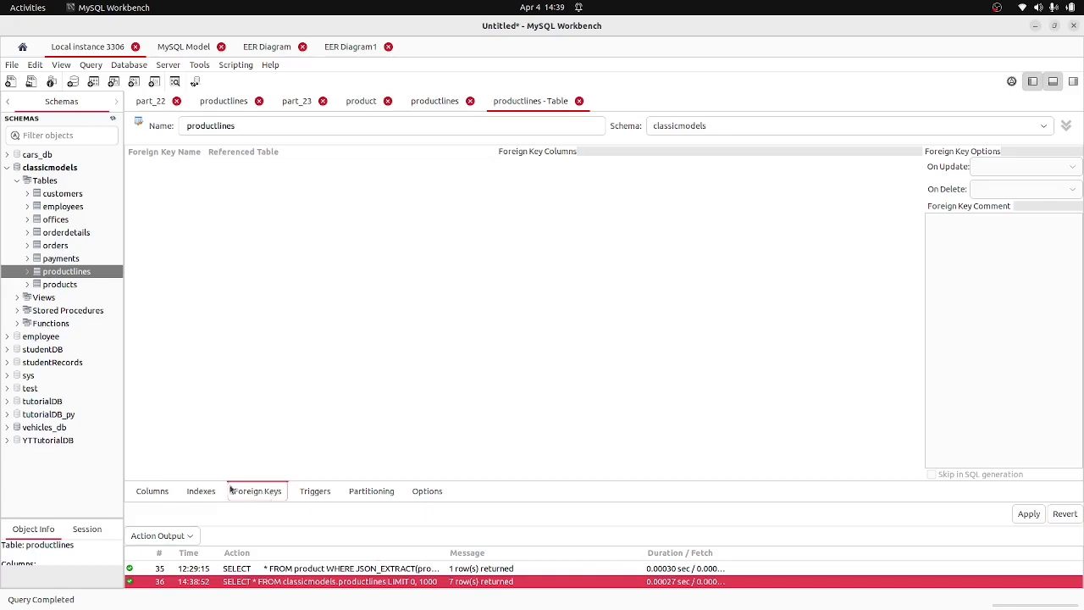
{"action": "left_click", "coordinate": [158, 499]}
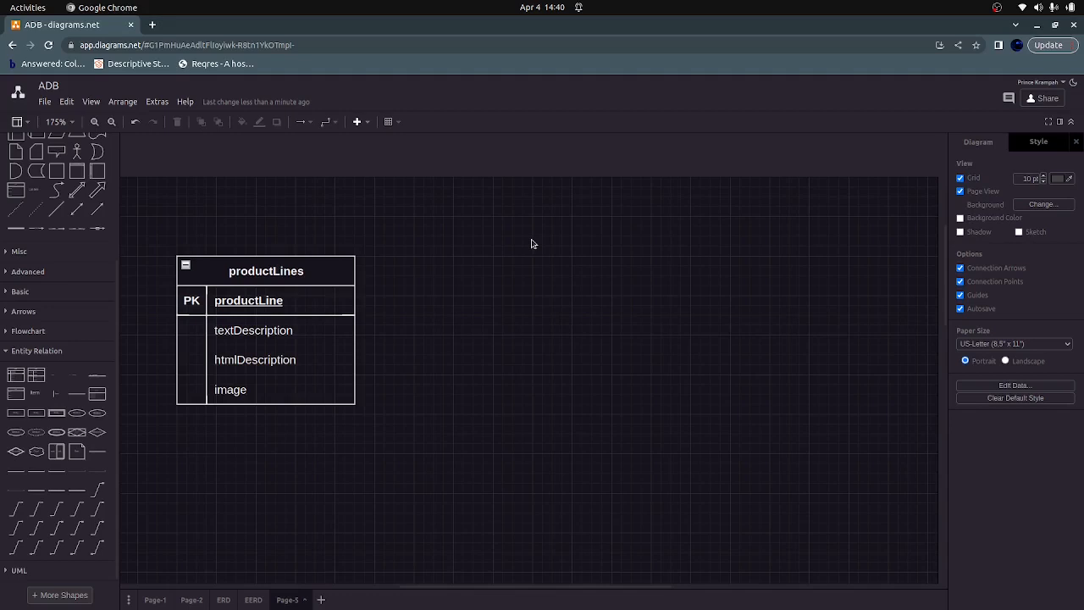
Step: Switch back to diagrams.net, place a second primary-key table to the right of productLines and title it products
{"action": "left_click_drag", "start_coordinate": [10, 373], "coordinate": [435, 257]}
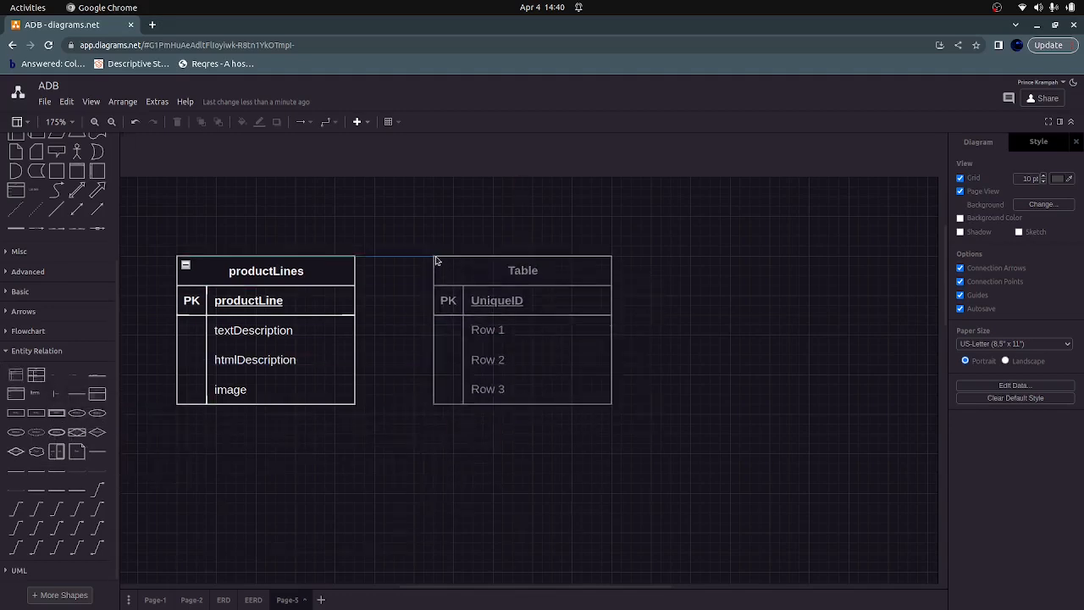
{"action": "double_click", "coordinate": [523, 272]}
{"action": "type", "text": "product"}
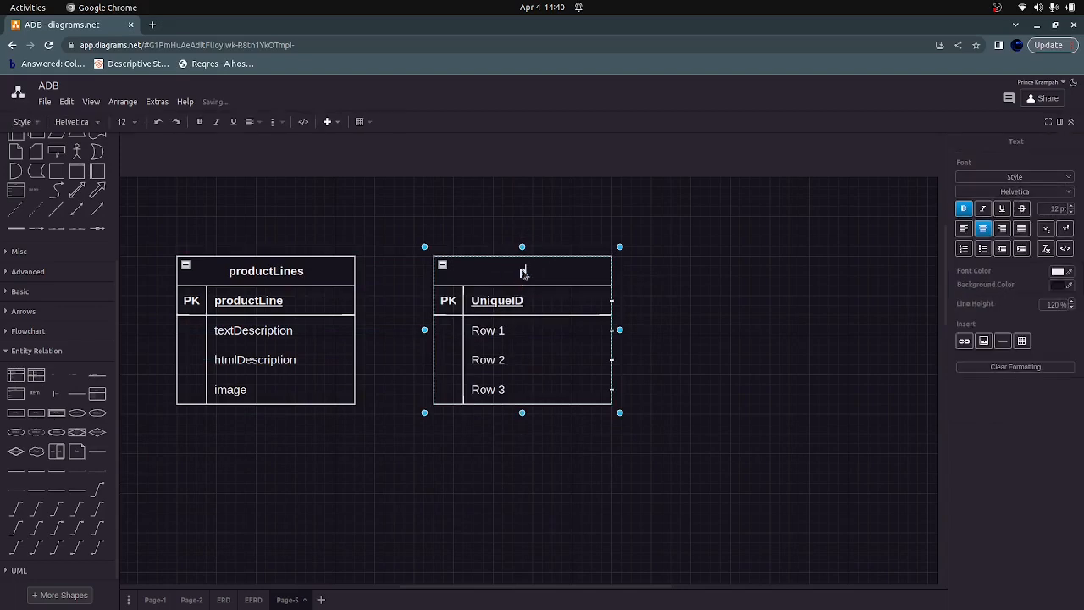
{"action": "type", "text": "s"}
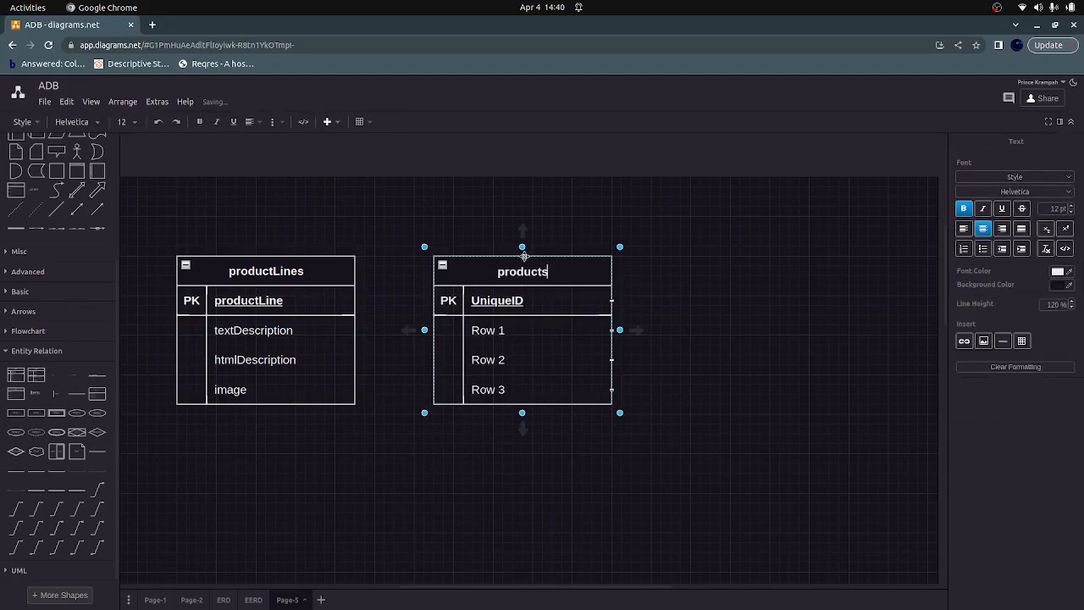
Step: Consult the products table in MySQL Workbench and, back in diagrams.net, rename the products table's primary key as productCode
{"action": "double_click", "coordinate": [493, 302]}
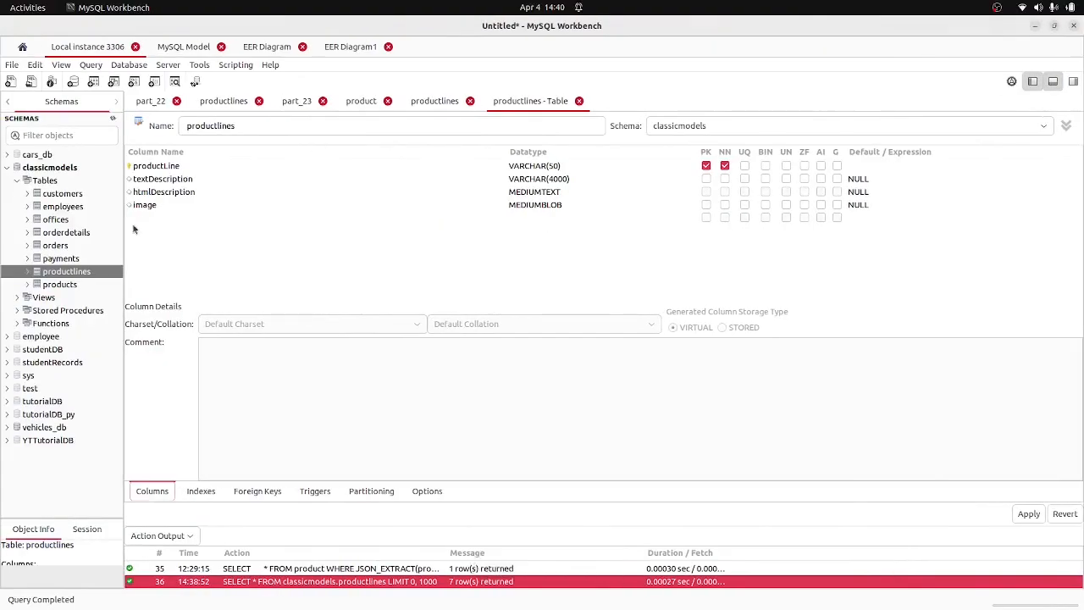
{"action": "left_click", "coordinate": [105, 284]}
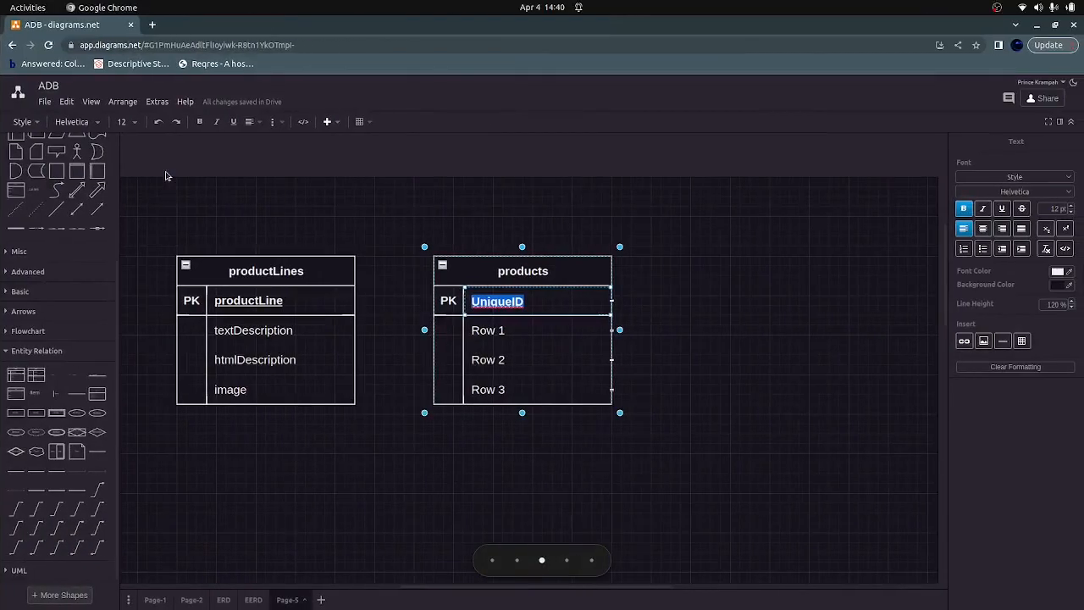
{"action": "type", "text": "p"}
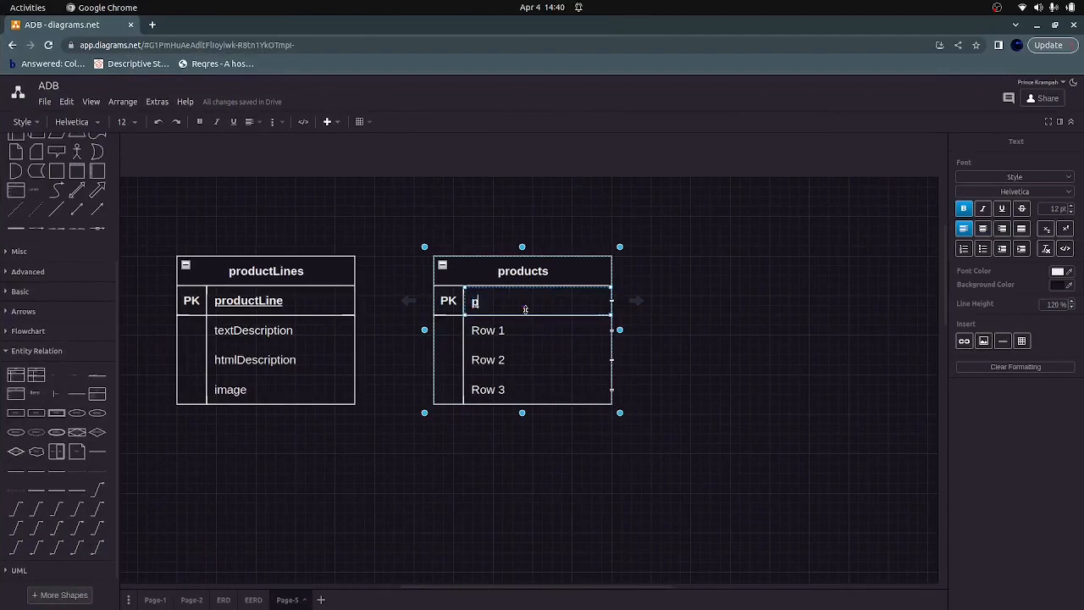
{"action": "type", "text": "roductCode"}
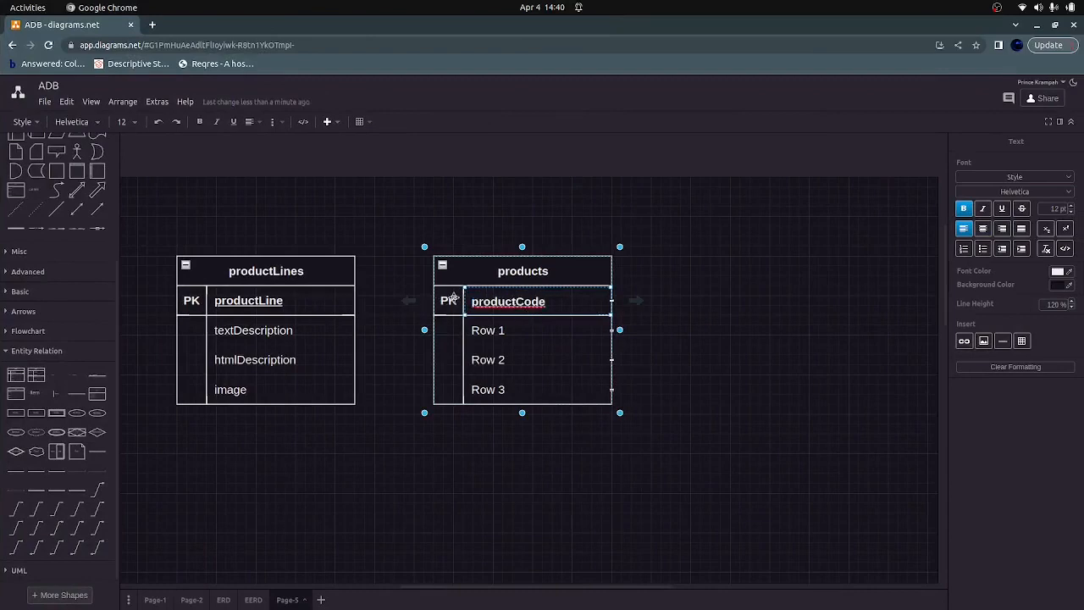
Step: Rename the first two rows below the primary key of the products table as ProductName and productLine
{"action": "left_click", "coordinate": [498, 329]}
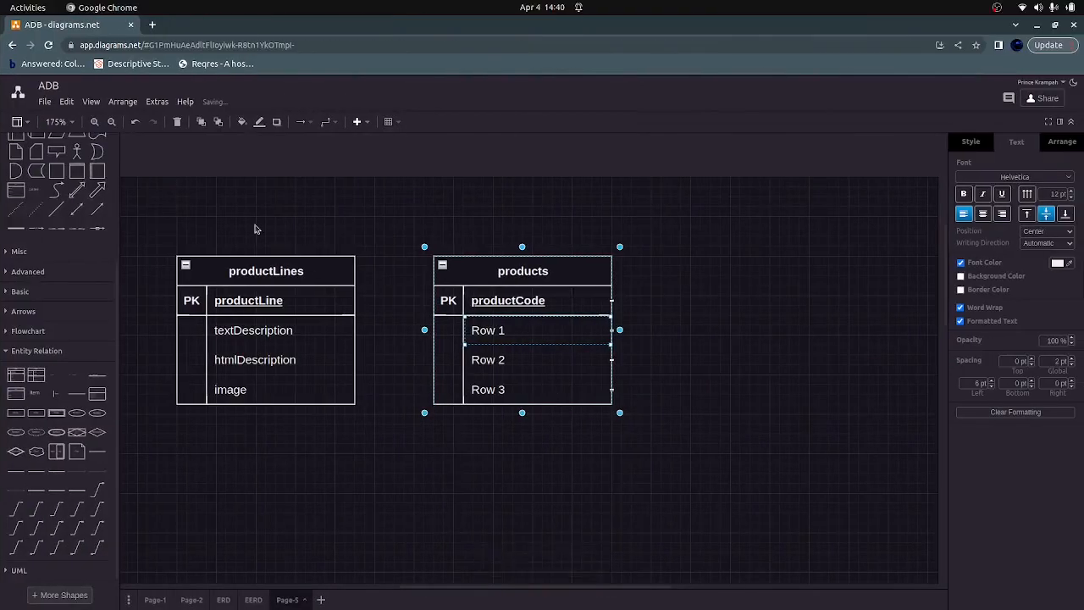
{"action": "double_click", "coordinate": [499, 330]}
{"action": "type", "text": "Pro"}
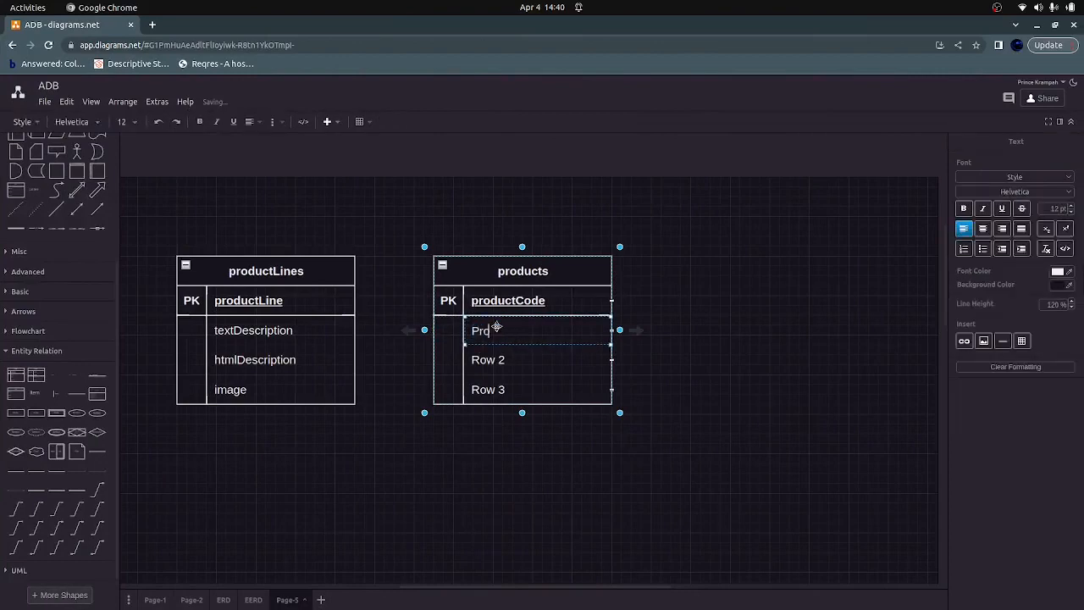
{"action": "type", "text": "ductName"}
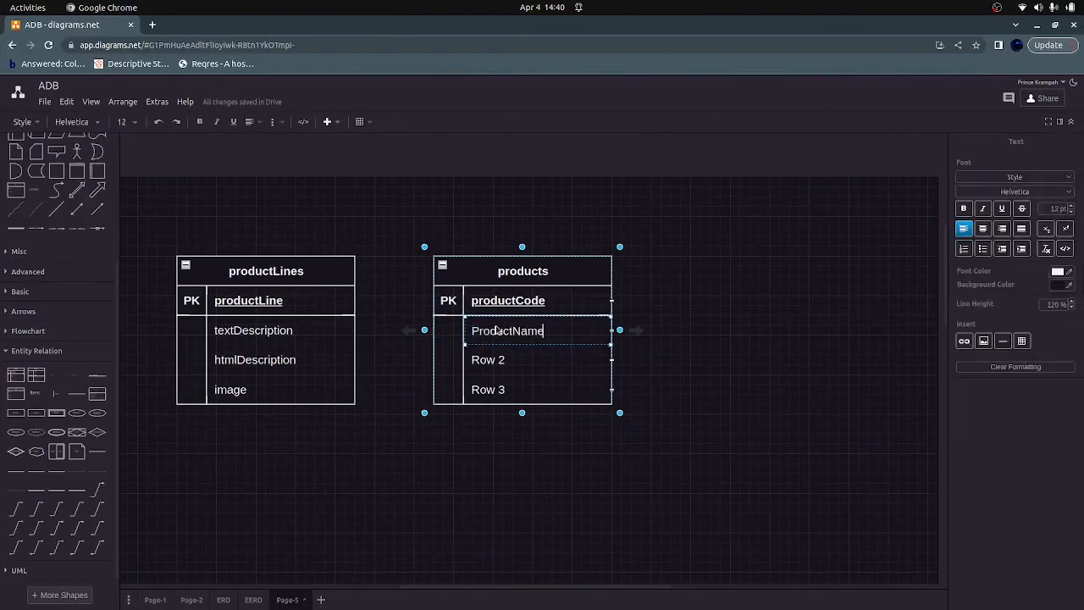
{"action": "left_click", "coordinate": [494, 364]}
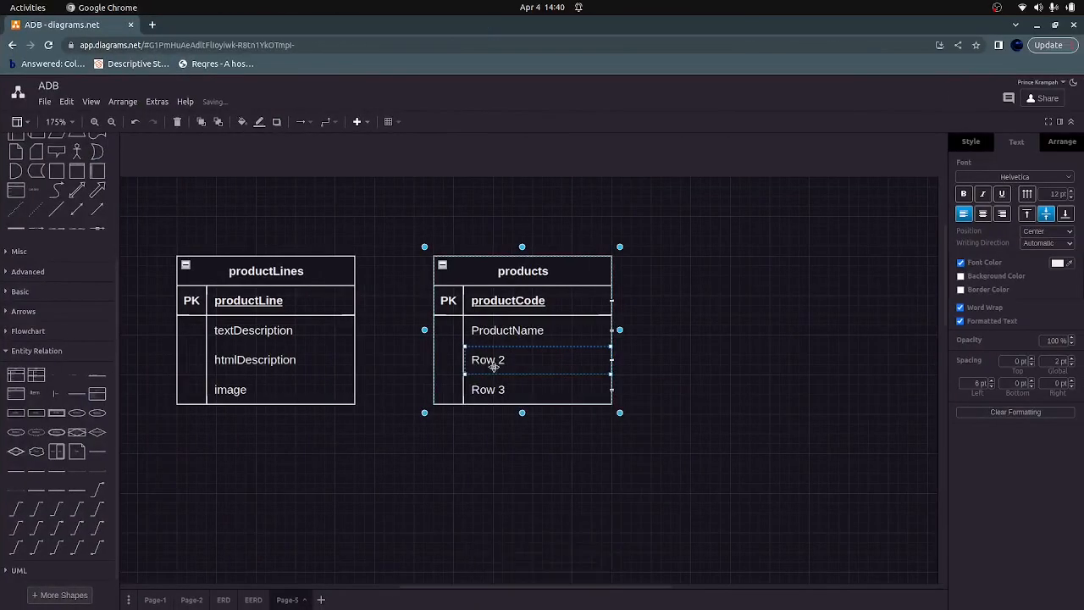
{"action": "double_click", "coordinate": [484, 359]}
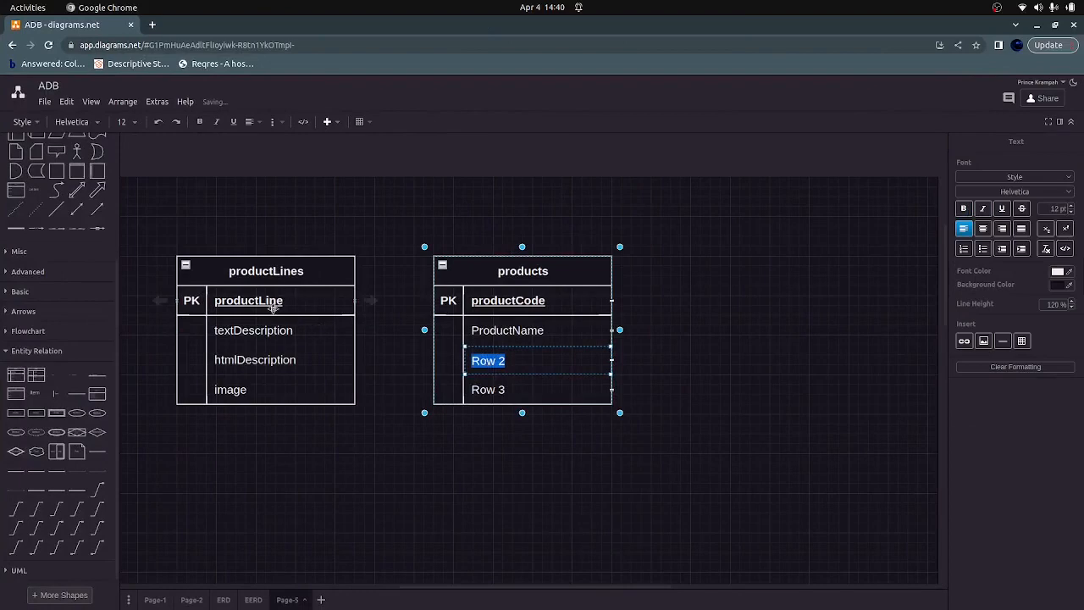
{"action": "type", "text": "productLine"}
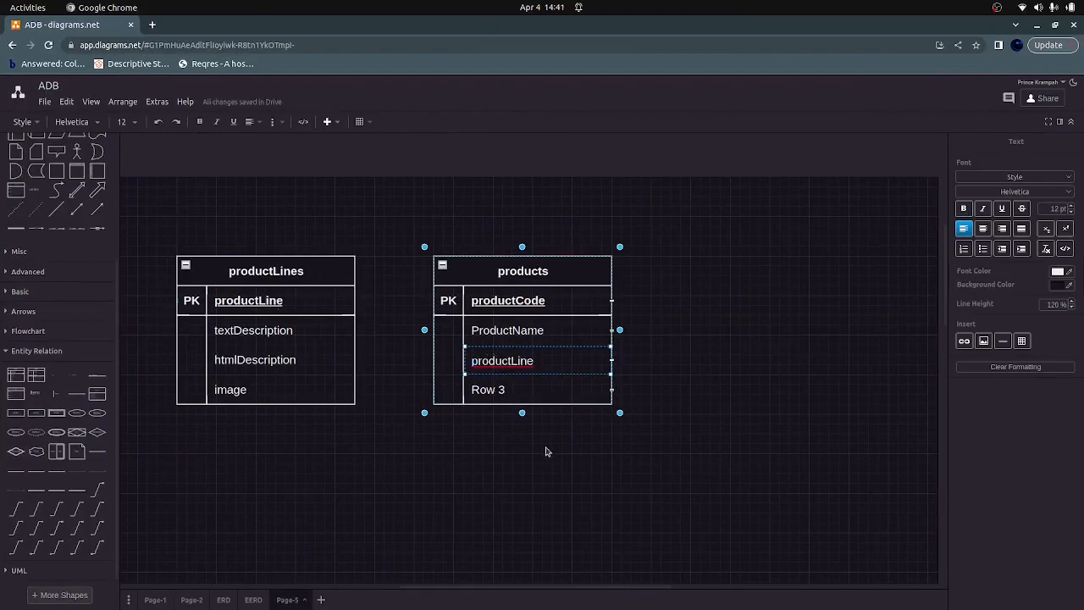
{"action": "left_click", "coordinate": [546, 451]}
Step: Rename Row 3 of the products table as productScale
{"action": "left_click", "coordinate": [486, 391]}
{"action": "double_click", "coordinate": [486, 392]}
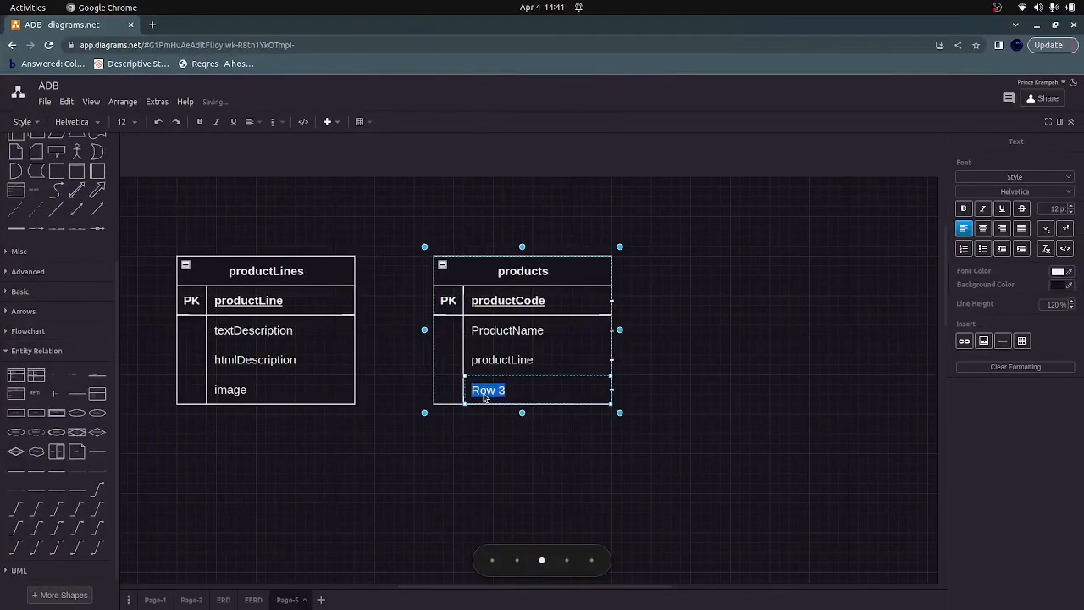
{"action": "type", "text": "p"}
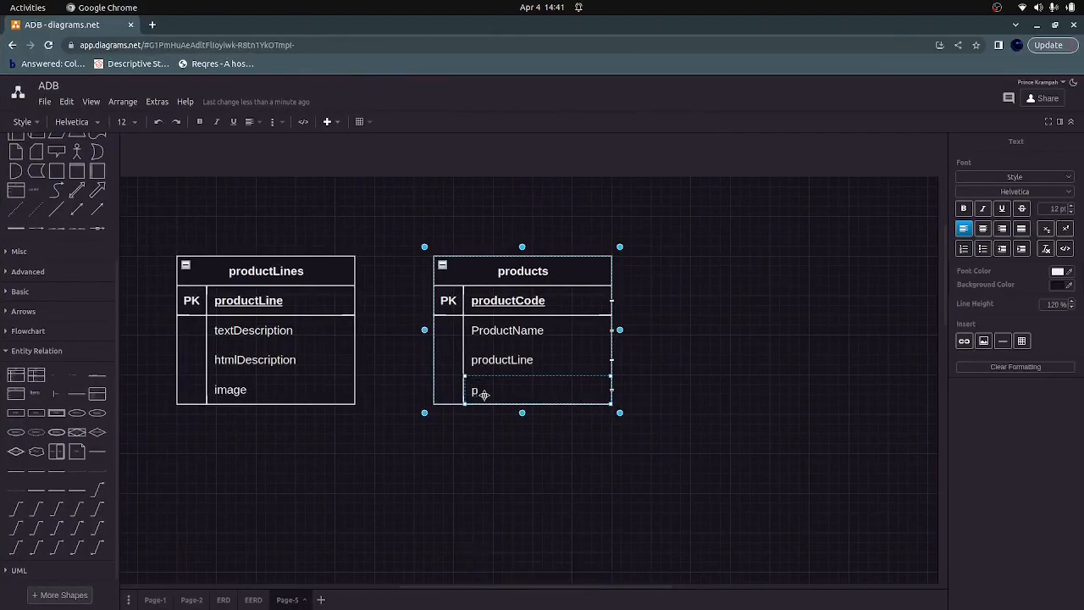
{"action": "type", "text": "doductScale"}
{"action": "key", "text": "Escape"}
Step: Duplicate the productScale row four times to add more rows to the products table
{"action": "left_click", "coordinate": [473, 398]}
{"action": "left_click", "coordinate": [475, 390]}
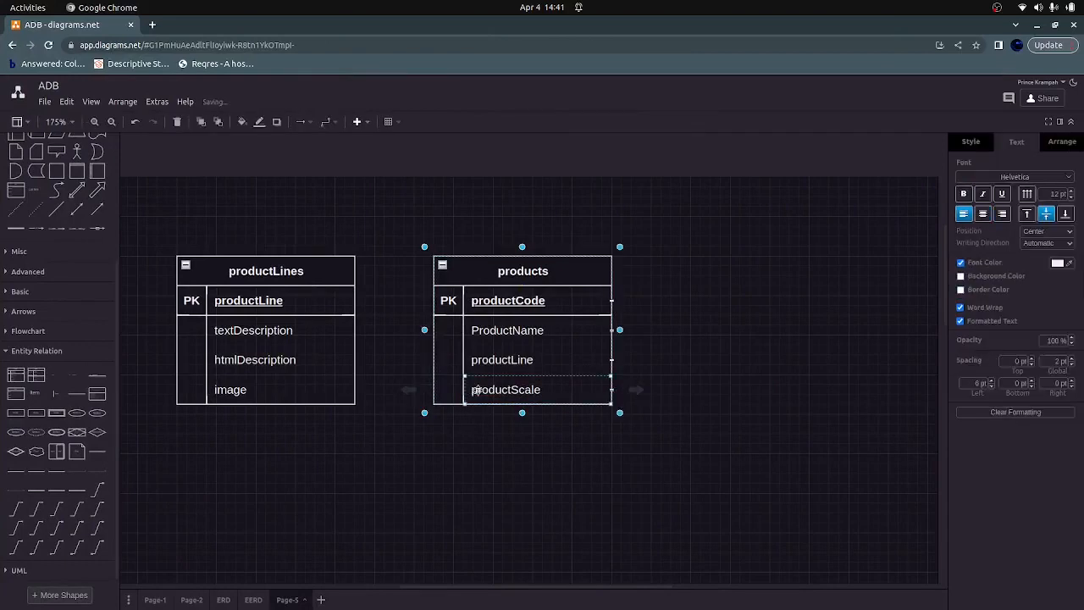
{"action": "key", "text": "ctrl+d"}
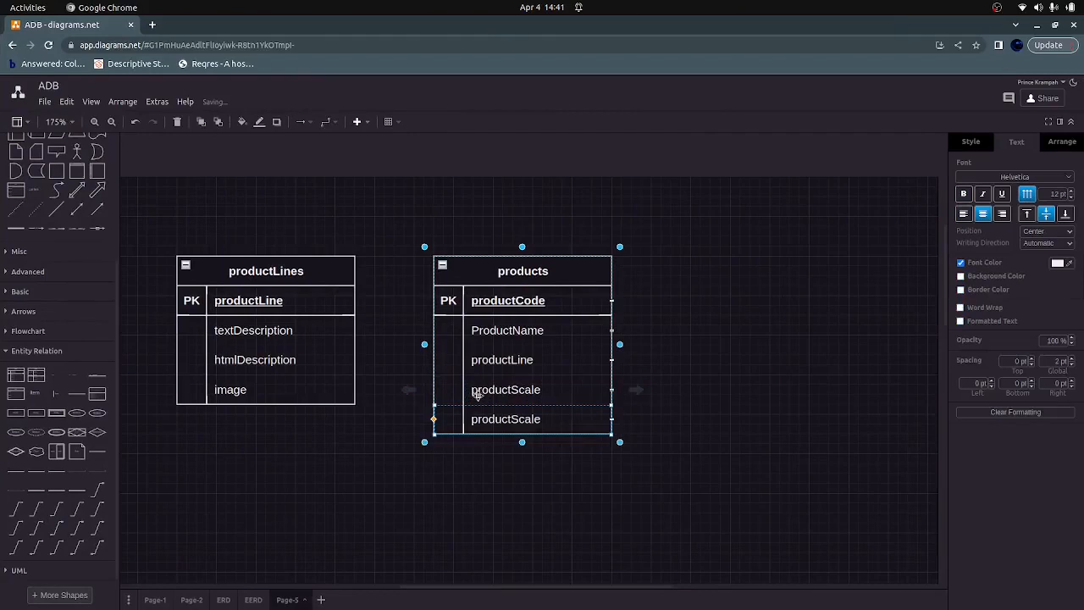
{"action": "key", "text": "ctrl+d"}
{"action": "key", "text": "ctrl+d"}
{"action": "key", "text": "ctrl+d"}
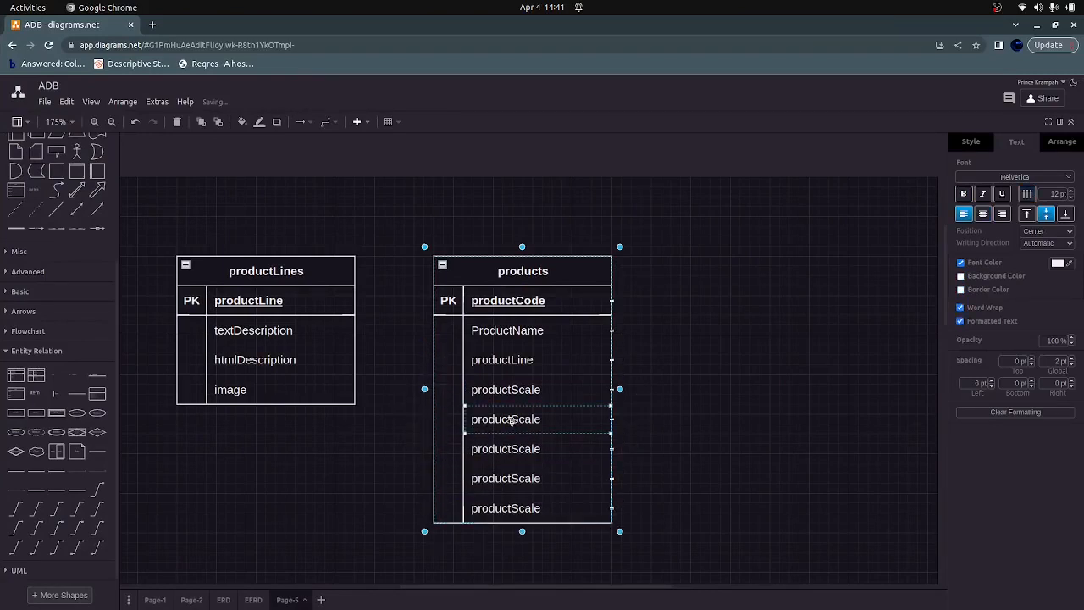
Step: Rename the first two duplicated productScale rows as productVendor and productDescription
{"action": "double_click", "coordinate": [511, 421]}
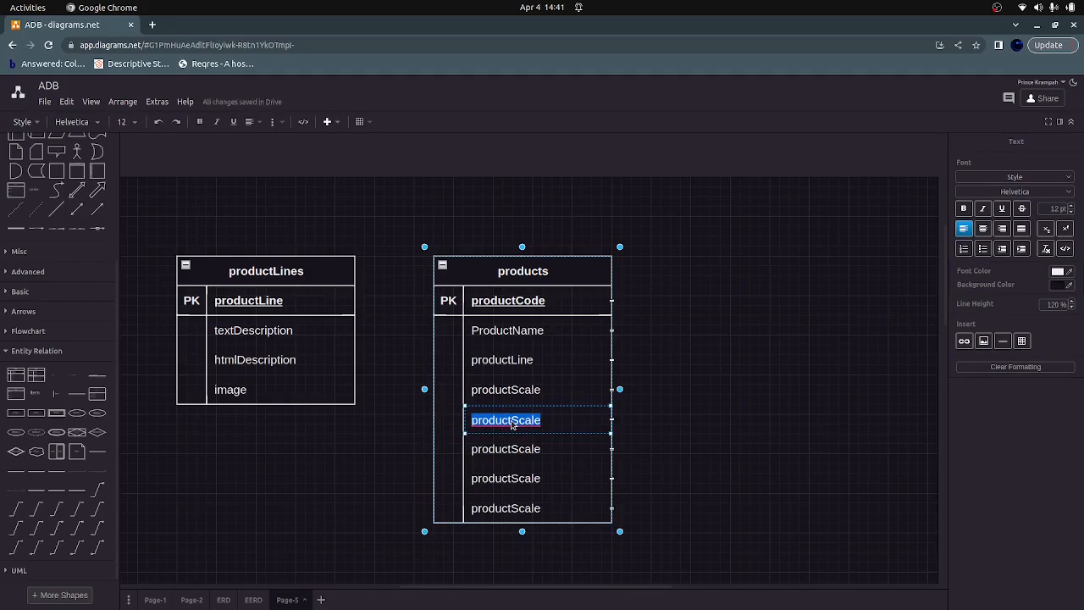
{"action": "type", "text": "product"}
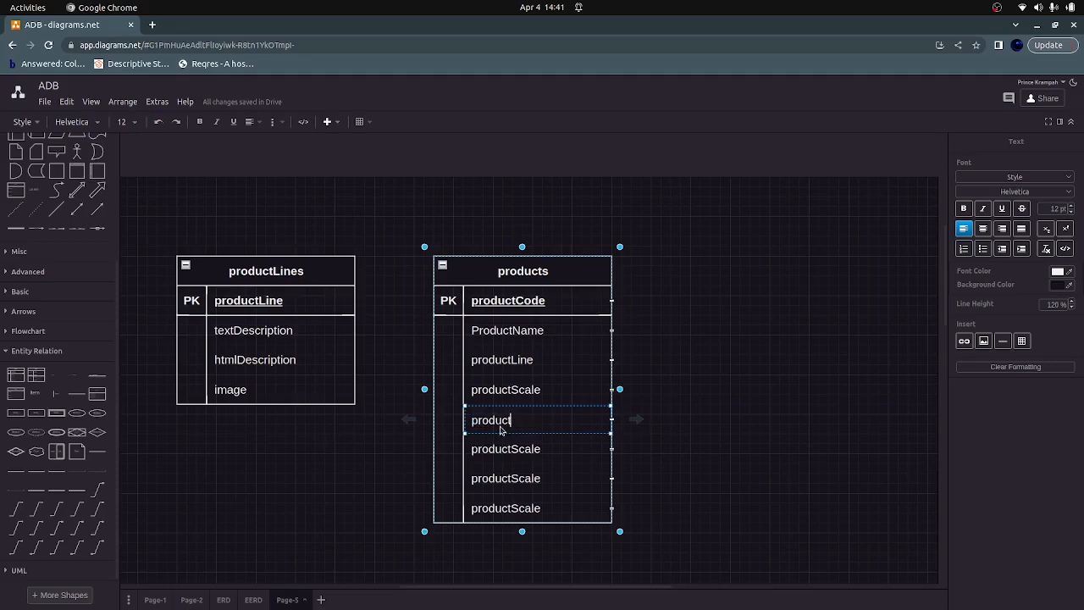
{"action": "type", "text": "Vendor"}
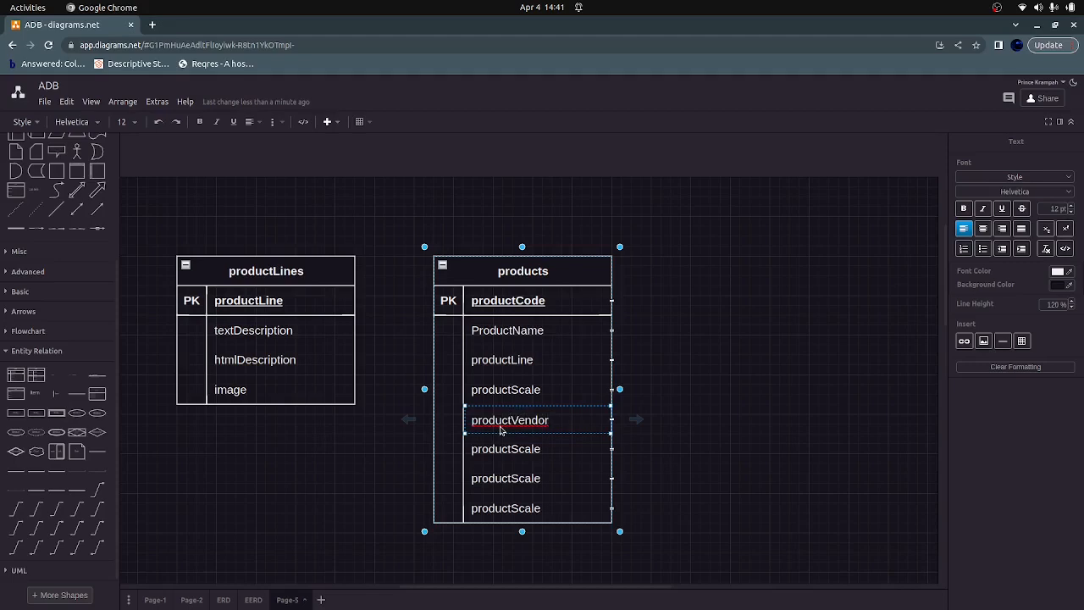
{"action": "double_click", "coordinate": [510, 450]}
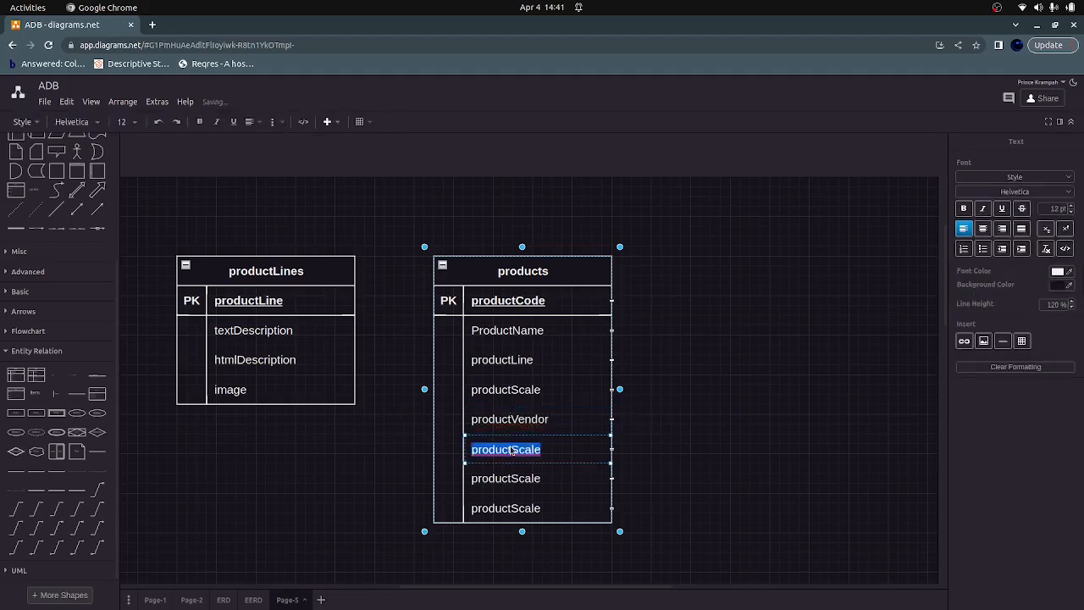
{"action": "type", "text": "productD"}
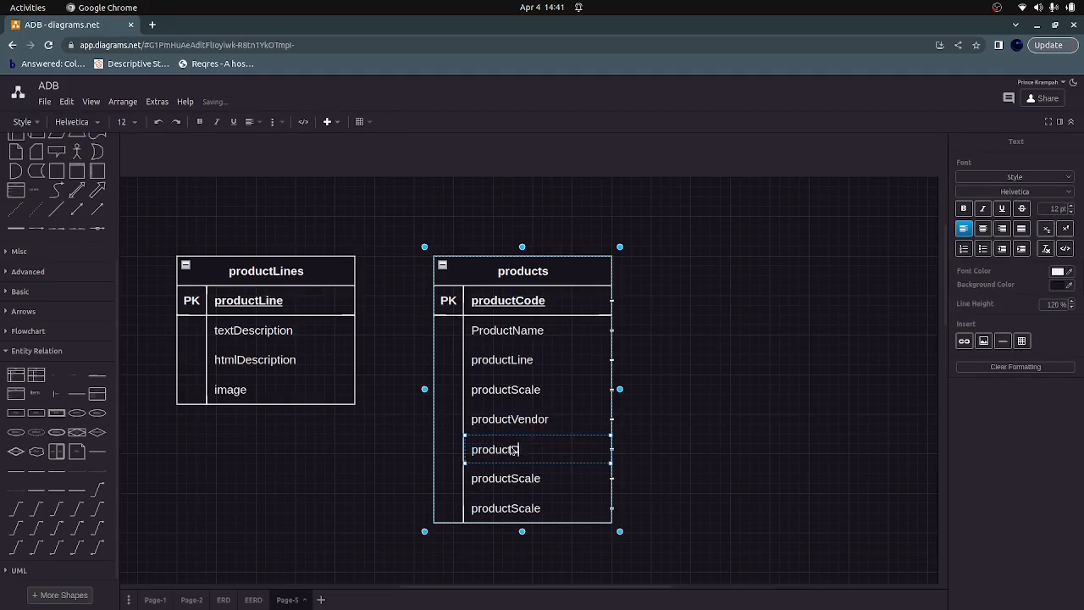
{"action": "type", "text": "escription"}
Step: Rename the remaining two duplicated productScale rows as quantityInStock and buyPrice
{"action": "double_click", "coordinate": [514, 480]}
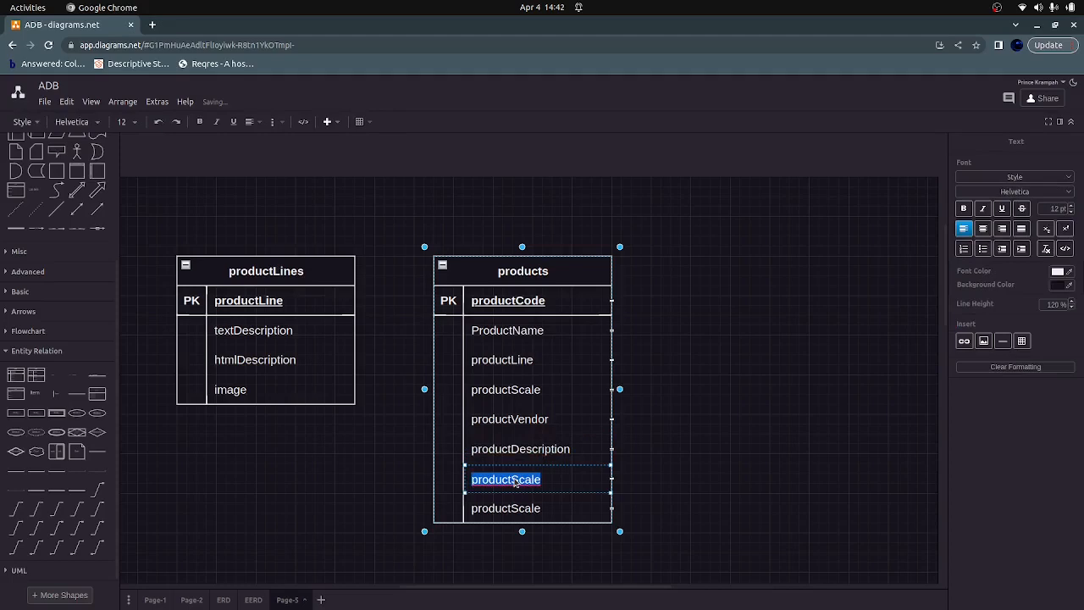
{"action": "type", "text": "quan"}
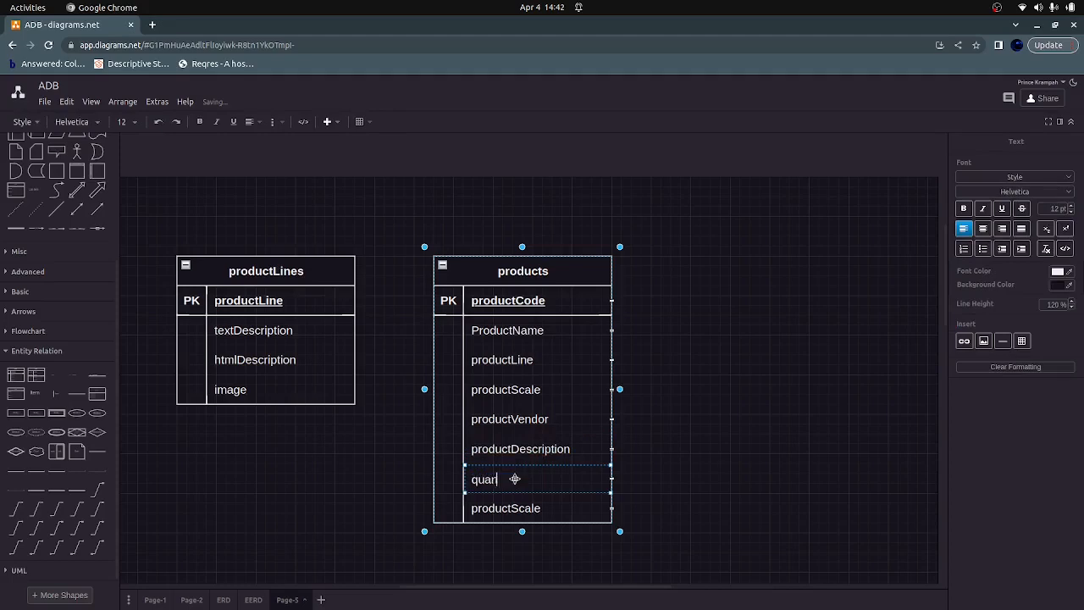
{"action": "type", "text": "tityInStock"}
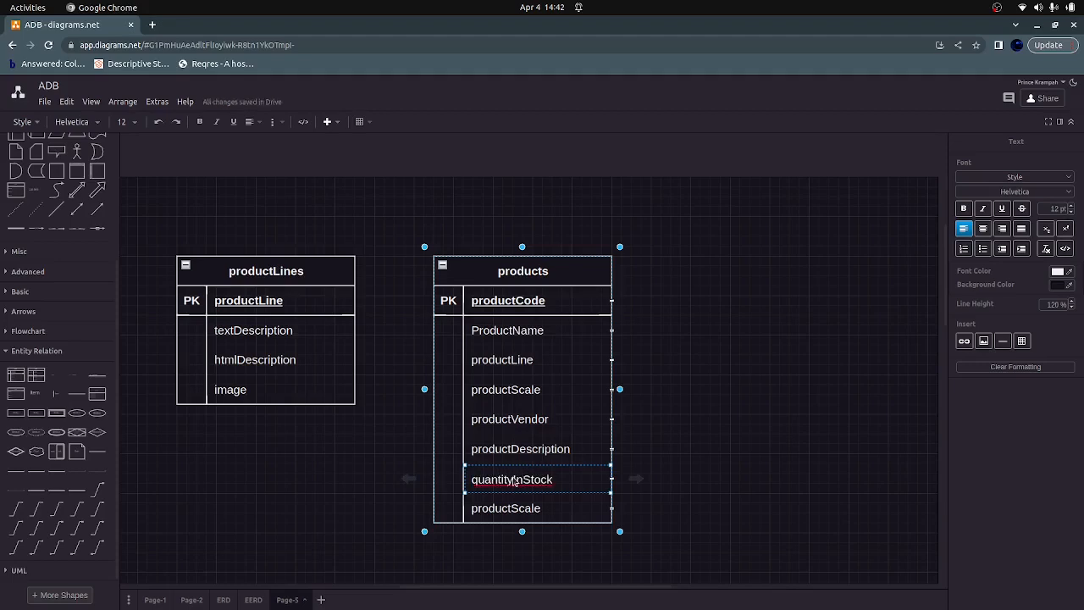
{"action": "left_click", "coordinate": [512, 507]}
{"action": "double_click", "coordinate": [512, 507]}
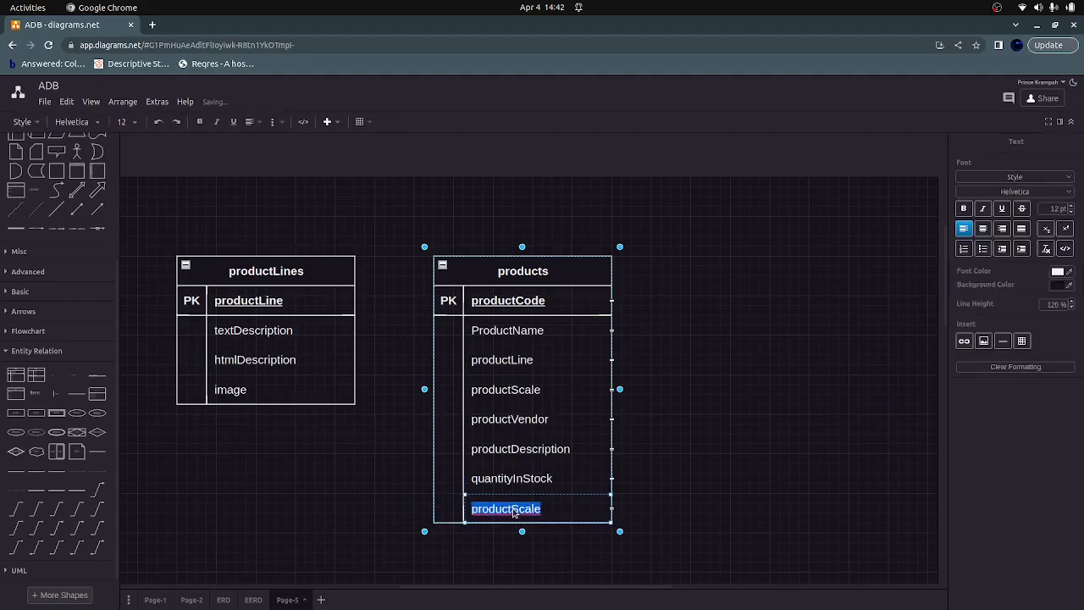
{"action": "type", "text": "buy"}
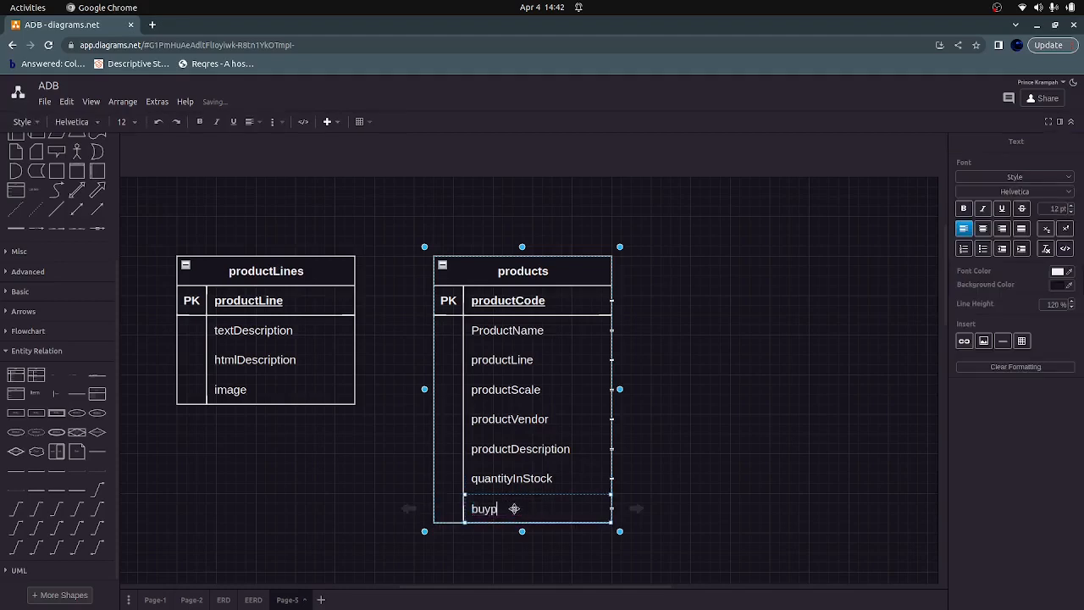
{"action": "type", "text": "Price"}
Step: Duplicate the buyPrice row at the end of the products table and rename the copy as MSRP
{"action": "left_click", "coordinate": [546, 514]}
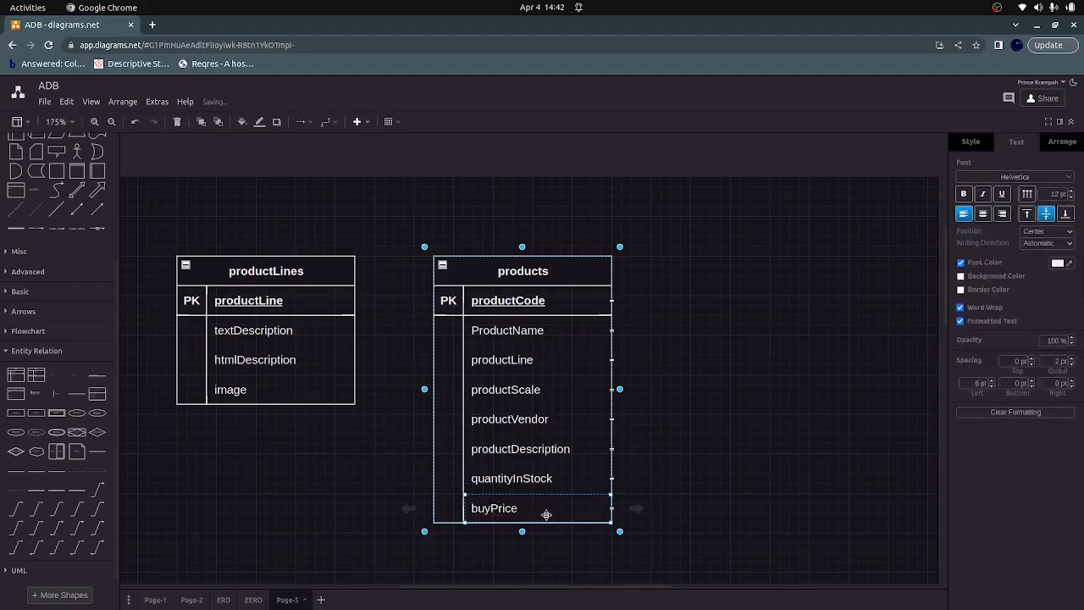
{"action": "key", "text": "ctrl+d"}
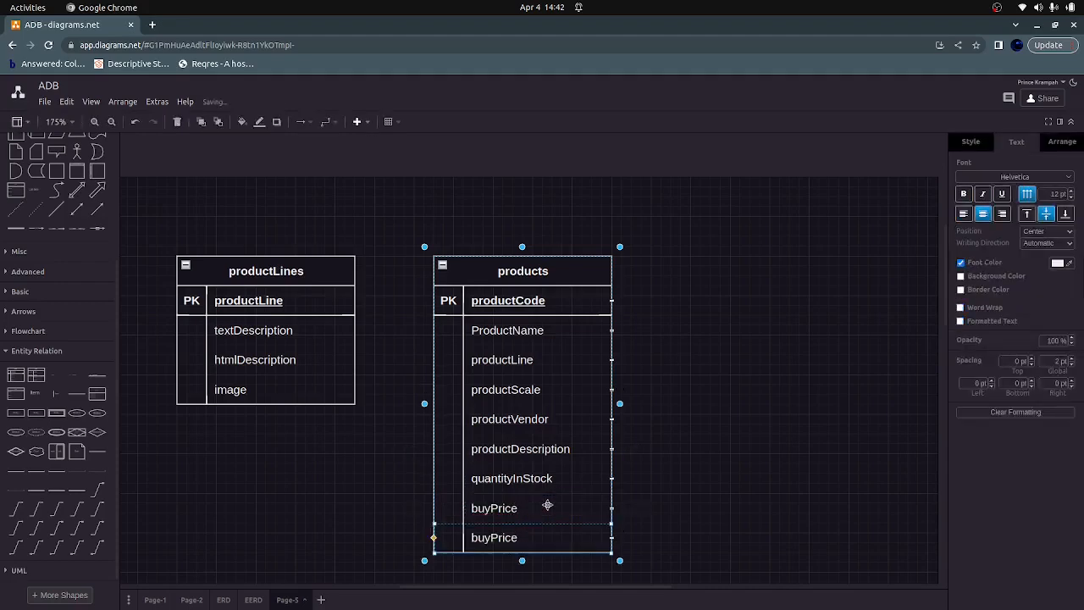
{"action": "double_click", "coordinate": [497, 542]}
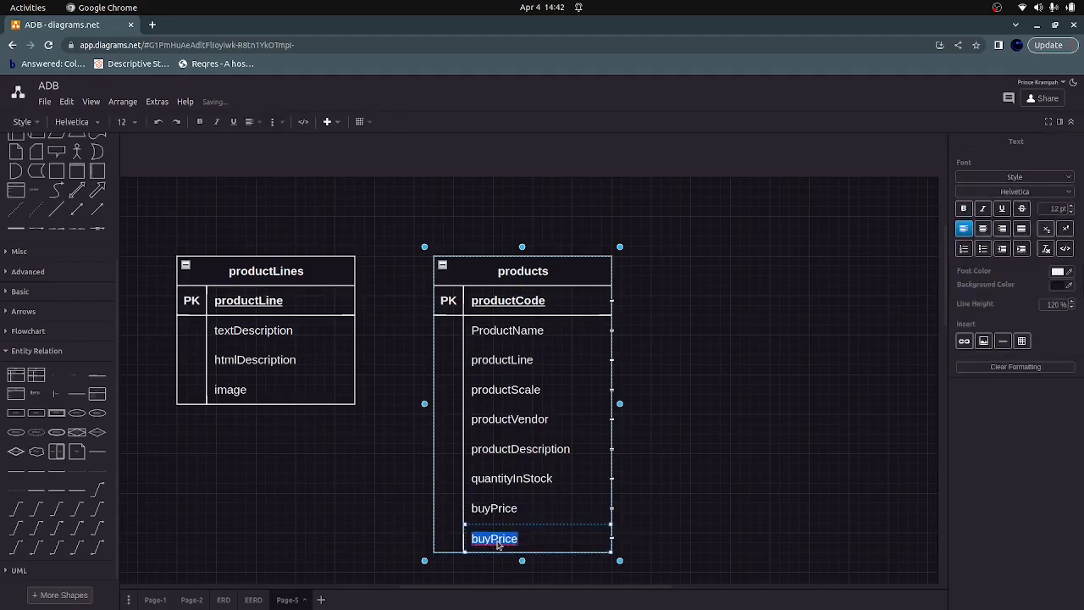
{"action": "type", "text": "MSRP"}
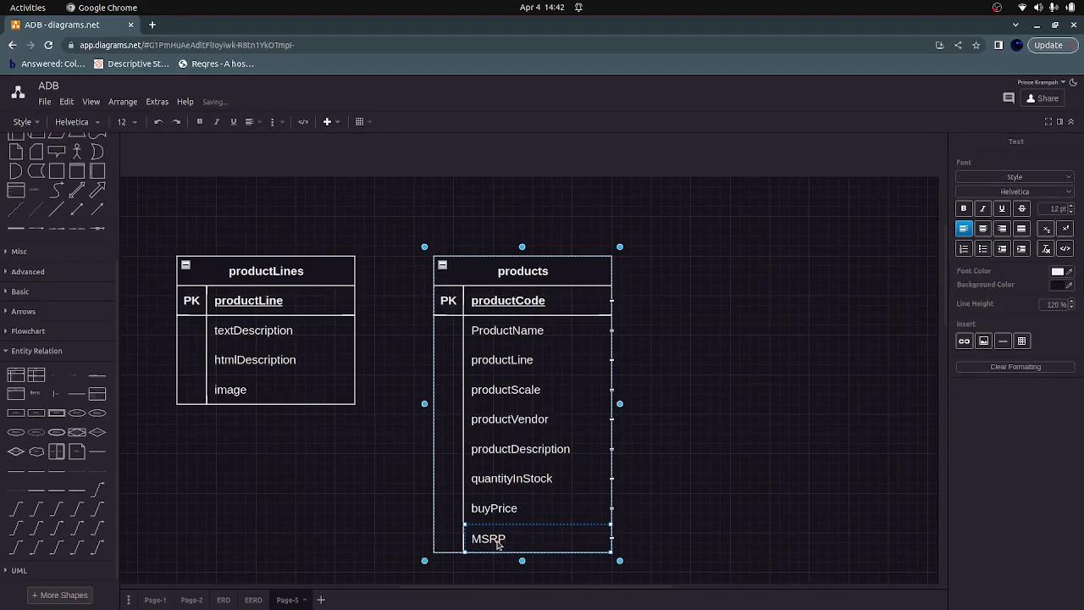
{"action": "left_click", "coordinate": [716, 538]}
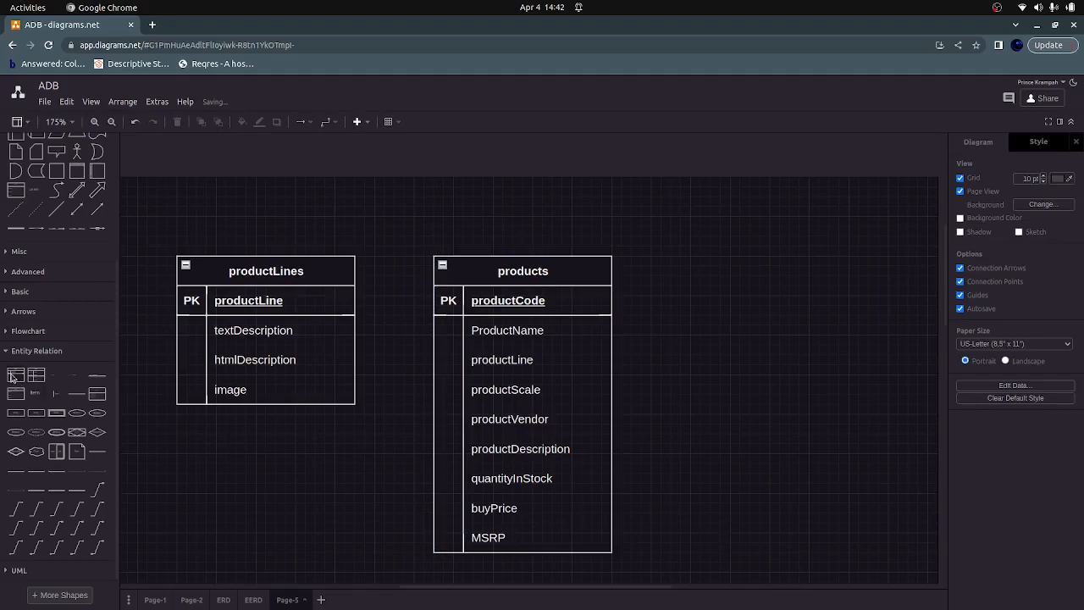
{"action": "left_click_drag", "start_coordinate": [17, 377], "coordinate": [701, 259]}
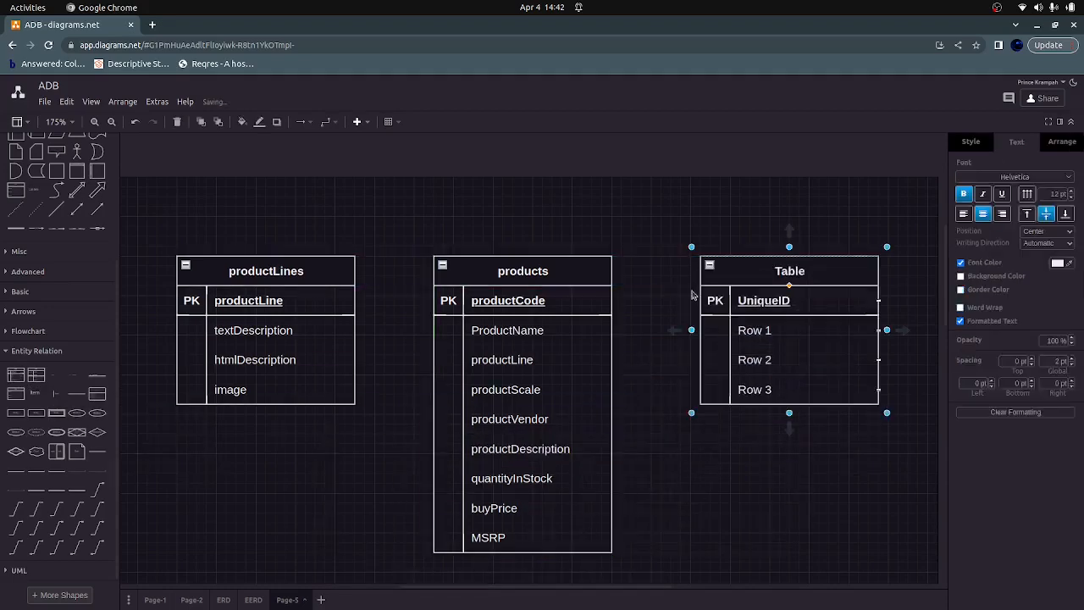
{"action": "double_click", "coordinate": [789, 274]}
{"action": "type", "text": "ord"}
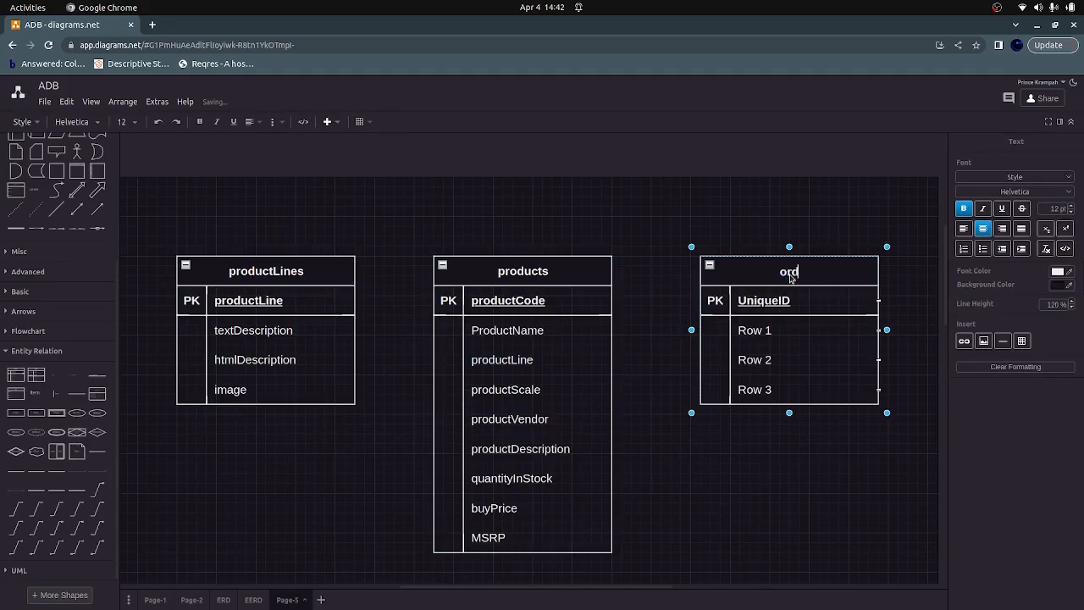
{"action": "type", "text": "erdetails"}
{"action": "double_click", "coordinate": [769, 301]}
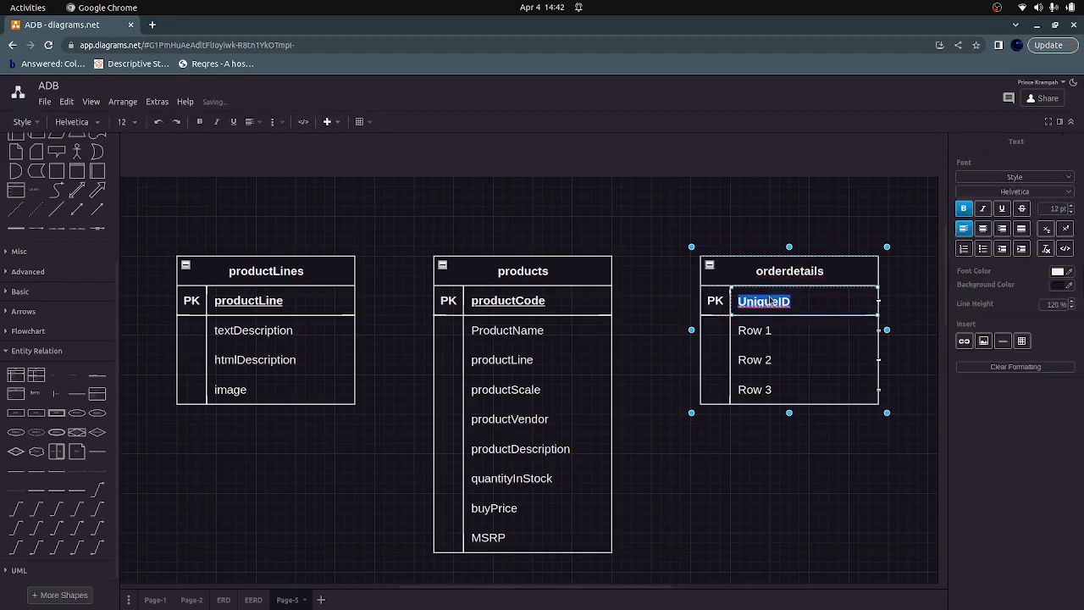
{"action": "left_click", "coordinate": [739, 256]}
{"action": "key", "text": "Delete"}
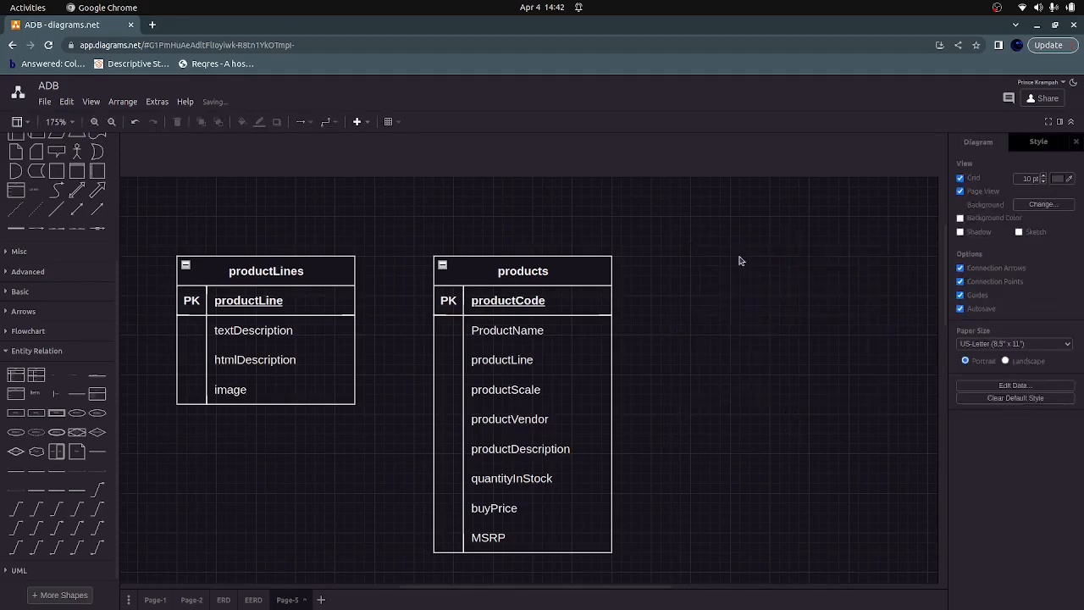
Step: Add an entity table with two key rows beside the products table and title it orderdetails
{"action": "left_click", "coordinate": [35, 376]}
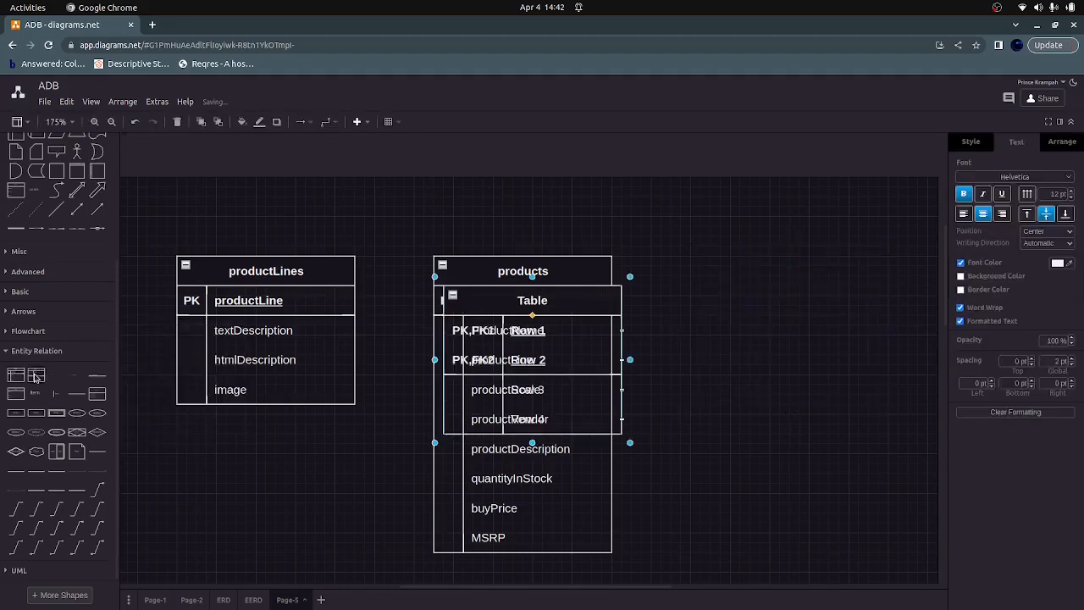
{"action": "left_click_drag", "start_coordinate": [483, 303], "coordinate": [737, 273]}
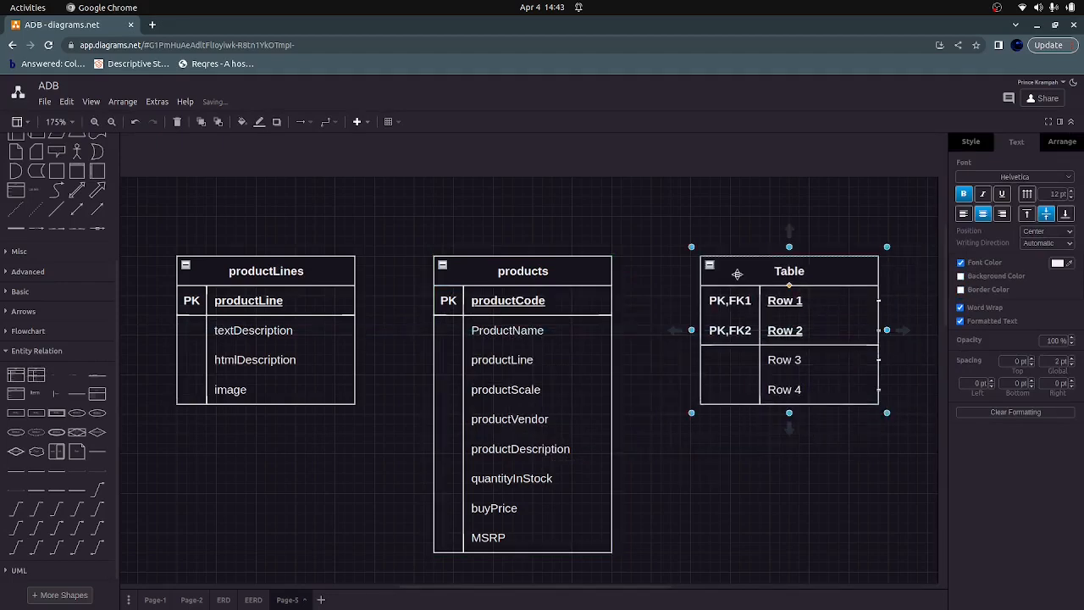
{"action": "double_click", "coordinate": [789, 272]}
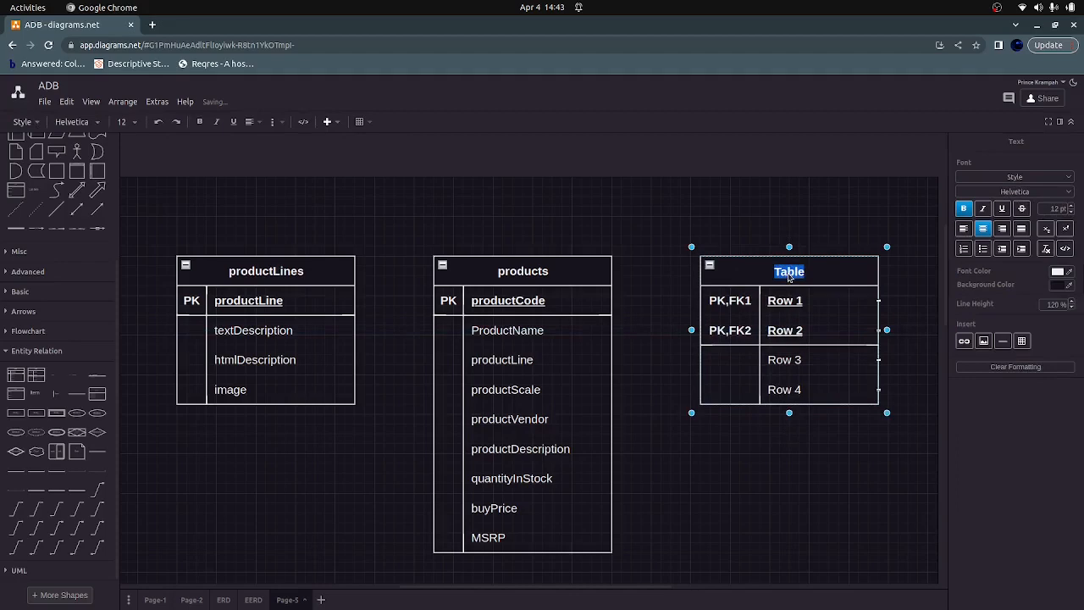
{"action": "type", "text": "orderdetails"}
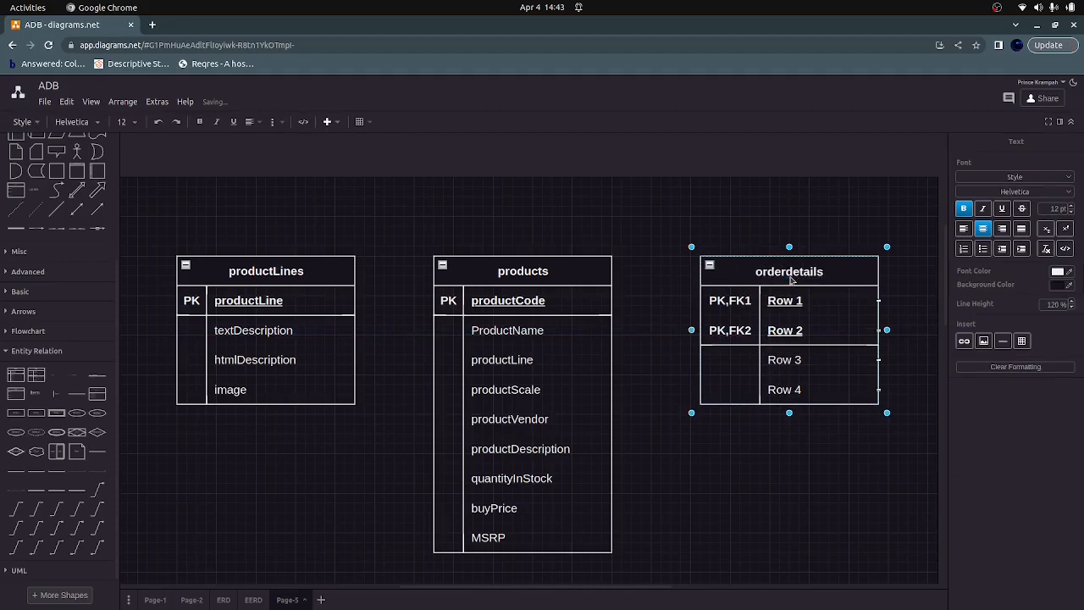
Step: Shorten the first key label of the orderdetails table to PK and rename Row 1 as orderNumber
{"action": "double_click", "coordinate": [750, 302]}
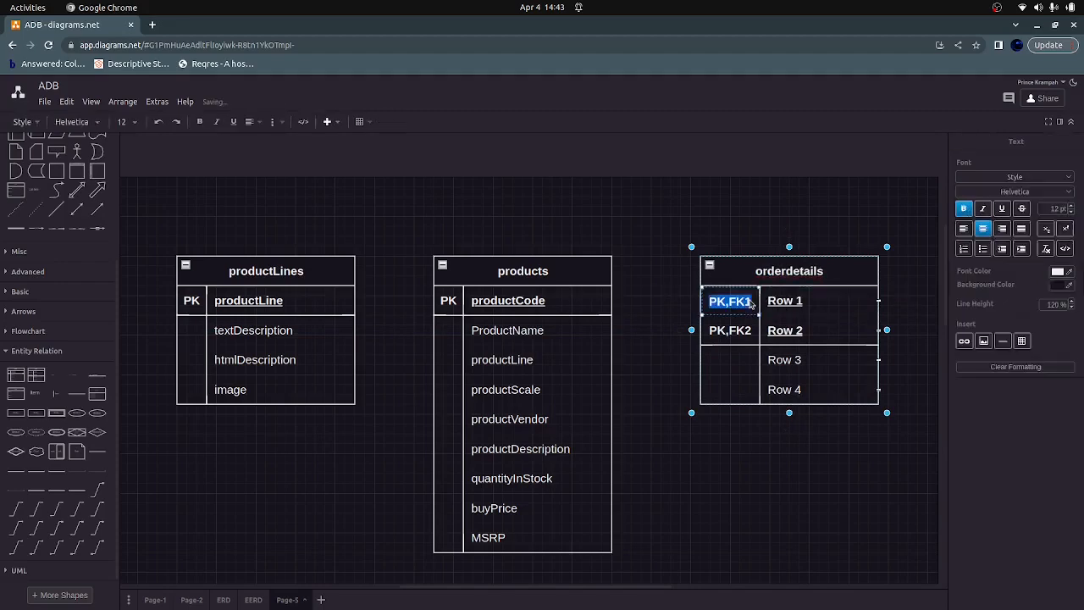
{"action": "key", "text": "Right"}
{"action": "key", "text": "BackSpace"}
{"action": "key", "text": "BackSpace"}
{"action": "key", "text": "BackSpace"}
{"action": "key", "text": "BackSpace"}
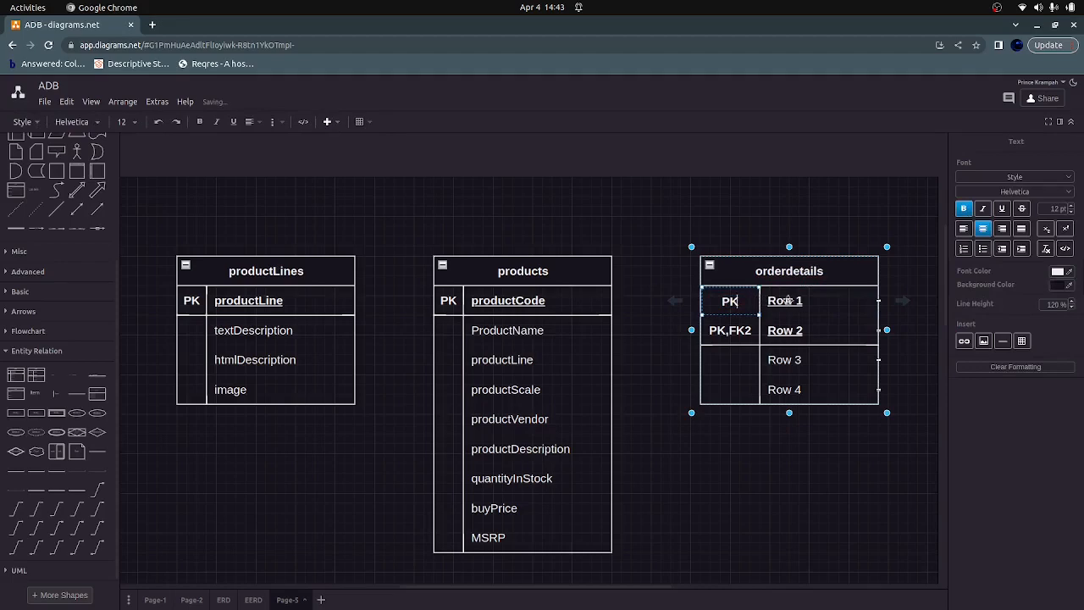
{"action": "left_click", "coordinate": [791, 301]}
{"action": "double_click", "coordinate": [792, 301]}
{"action": "type", "text": "o"}
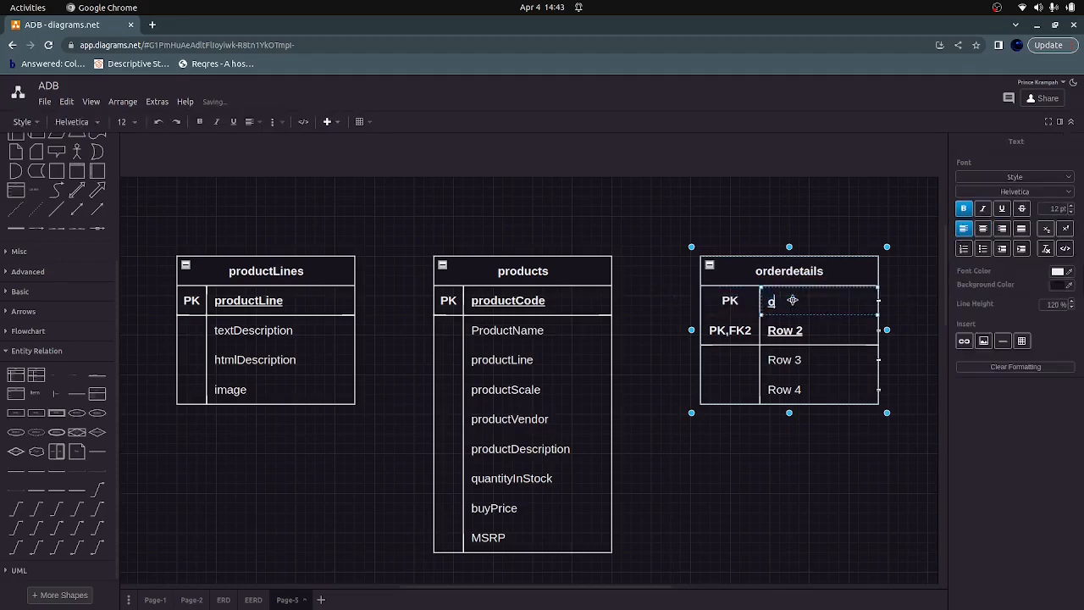
{"action": "type", "text": "rderNumber"}
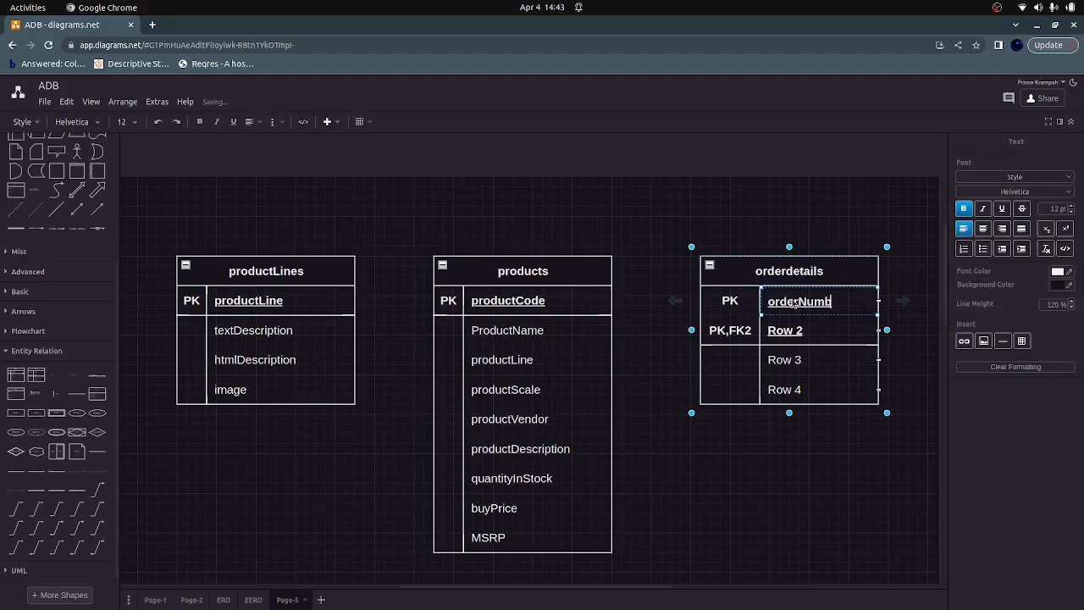
Step: Shorten the second key label of the orderdetails table to PK and rename Row 2 as productCode
{"action": "left_click", "coordinate": [745, 327]}
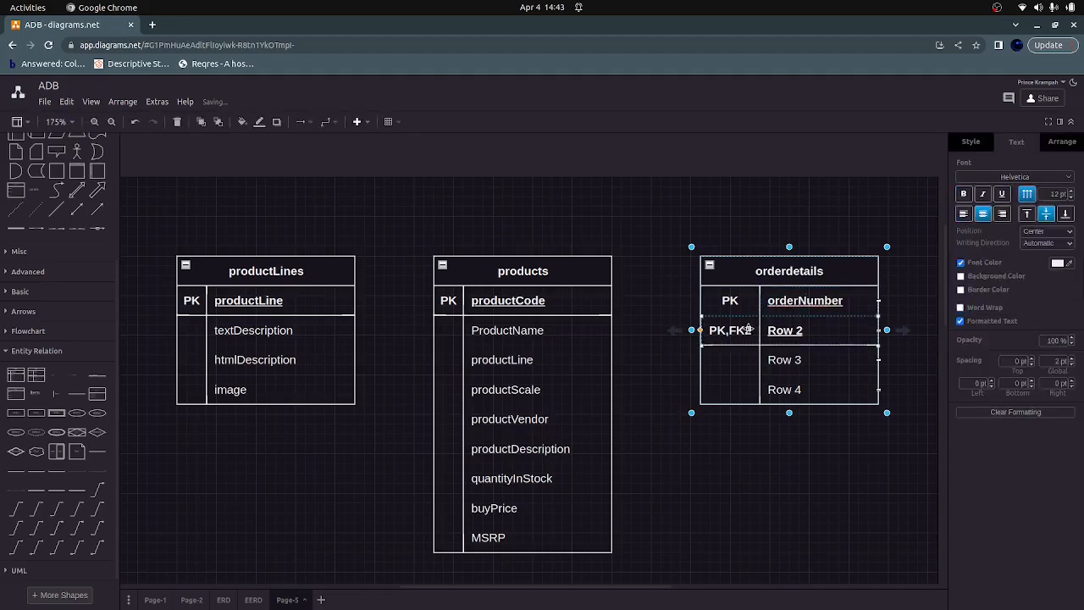
{"action": "left_click", "coordinate": [746, 327]}
{"action": "double_click", "coordinate": [749, 328]}
{"action": "key", "text": "End"}
{"action": "key", "text": "BackSpace"}
{"action": "key", "text": "BackSpace"}
{"action": "key", "text": "BackSpace"}
{"action": "key", "text": "BackSpace"}
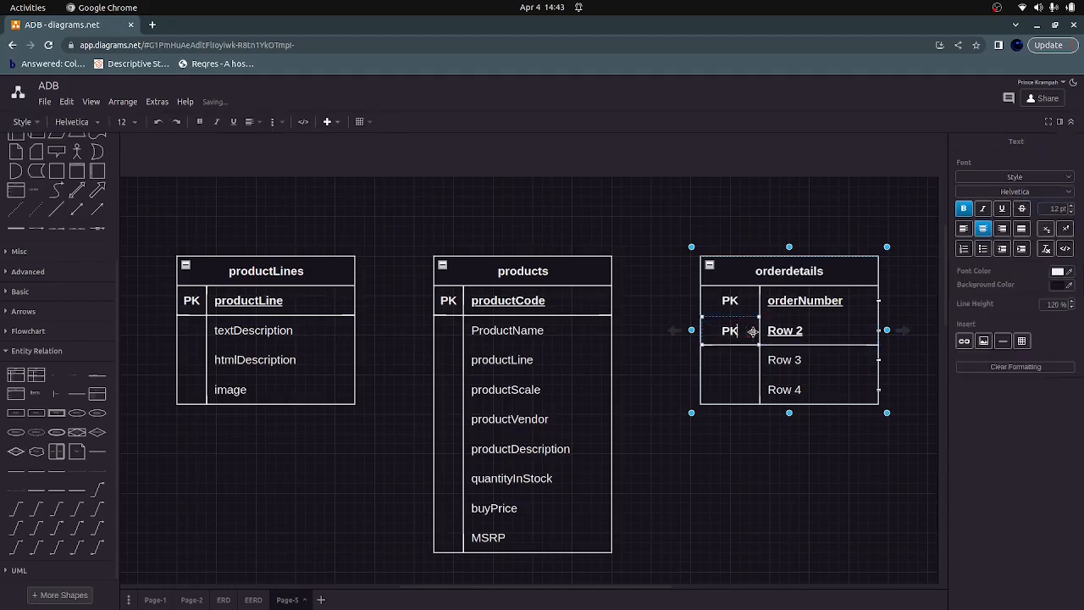
{"action": "left_click", "coordinate": [788, 330]}
{"action": "double_click", "coordinate": [786, 330]}
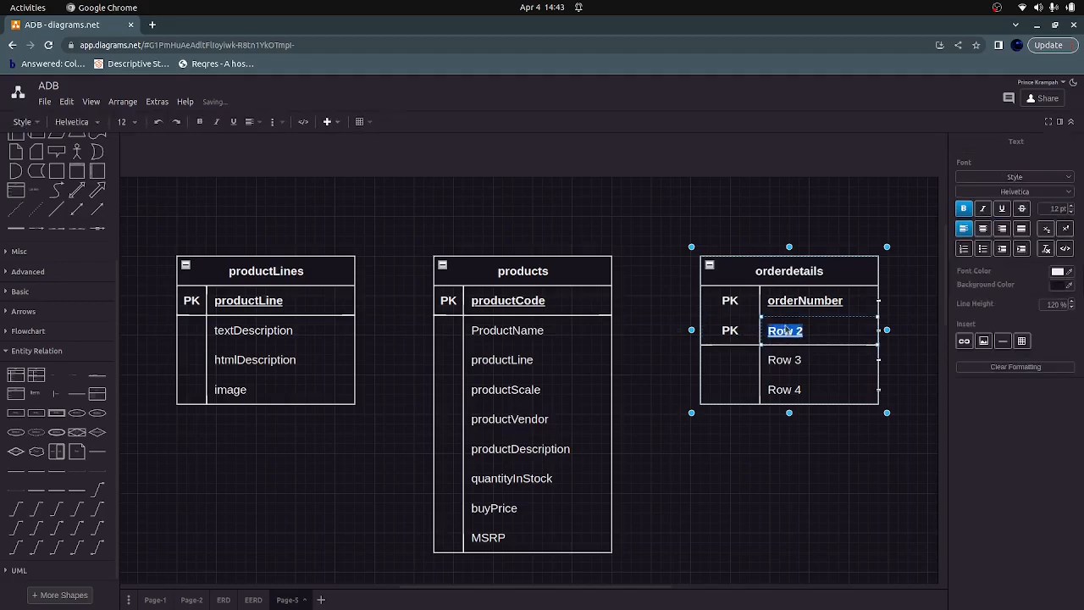
{"action": "type", "text": "produc"}
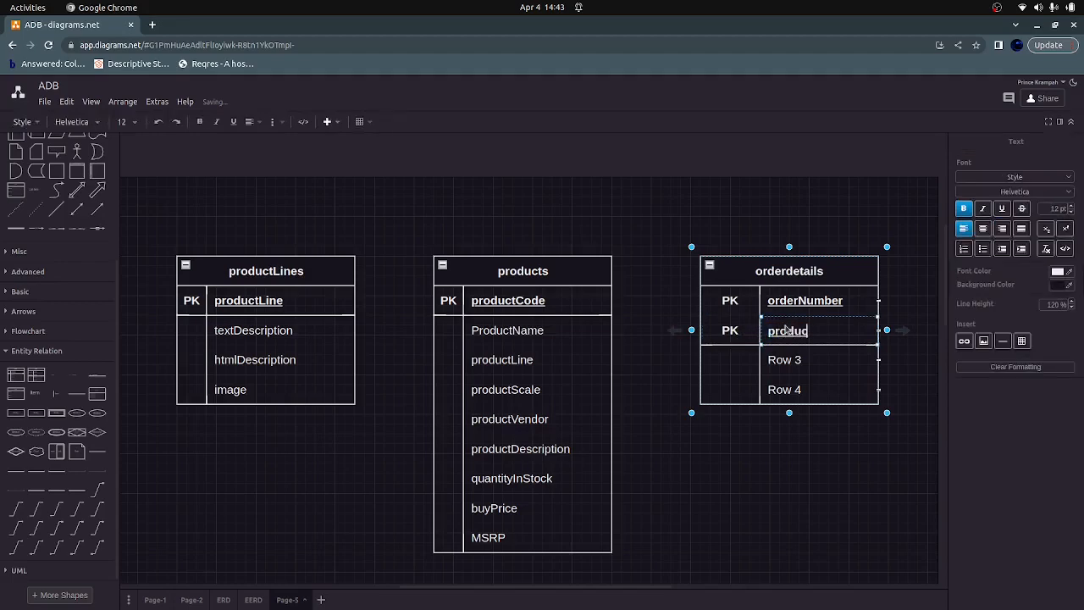
{"action": "type", "text": "tCode"}
Step: Rename Row 3 and Row 4 of the orderdetails table as quantityOrdered and priceEach
{"action": "left_click", "coordinate": [790, 356]}
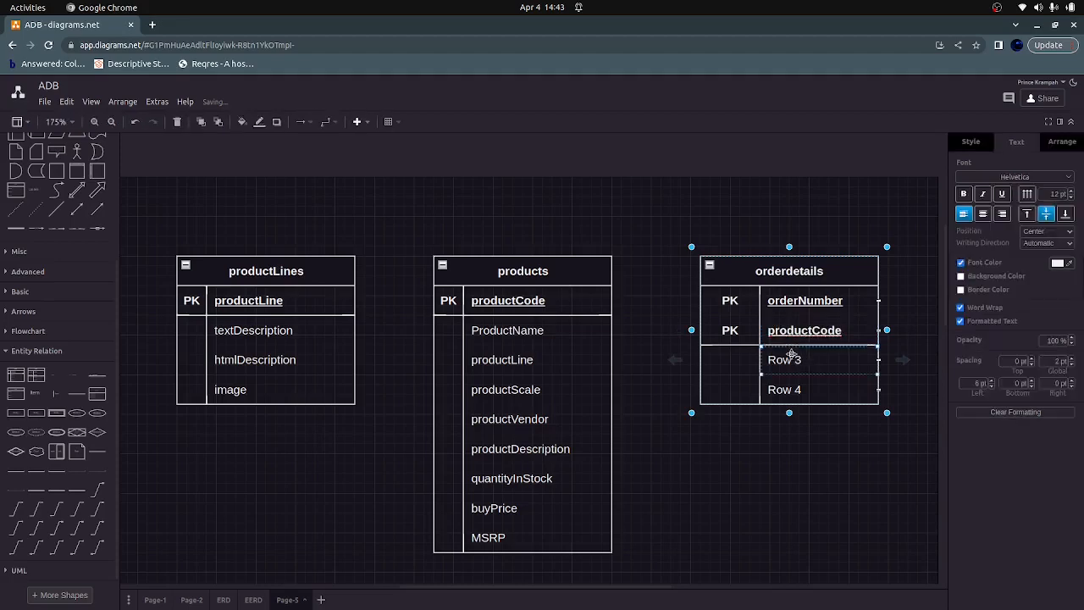
{"action": "double_click", "coordinate": [792, 366]}
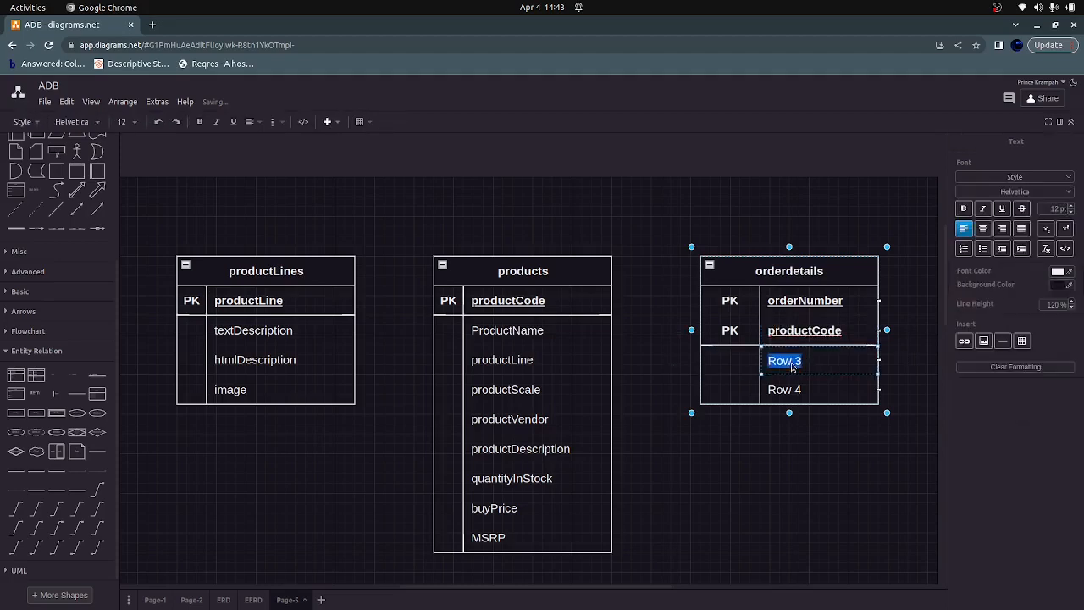
{"action": "type", "text": "quantityOr"}
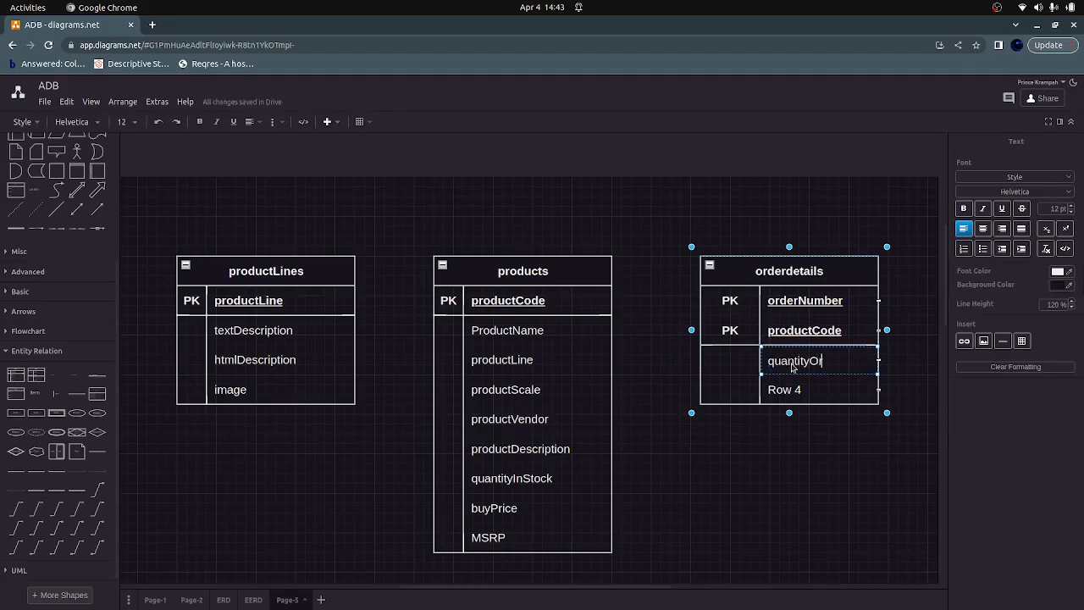
{"action": "type", "text": "dered"}
{"action": "double_click", "coordinate": [790, 390]}
{"action": "type", "text": "pr"}
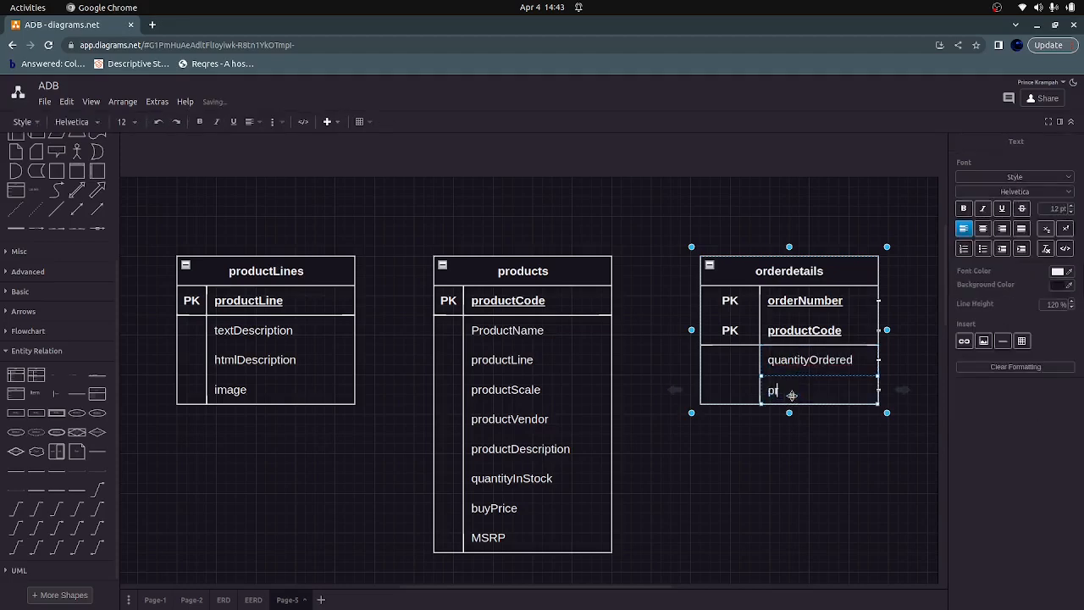
{"action": "type", "text": "iceEach"}
Step: Duplicate the priceEach row of the orderdetails table and rename the copy as orderLineNumber
{"action": "left_click", "coordinate": [839, 396]}
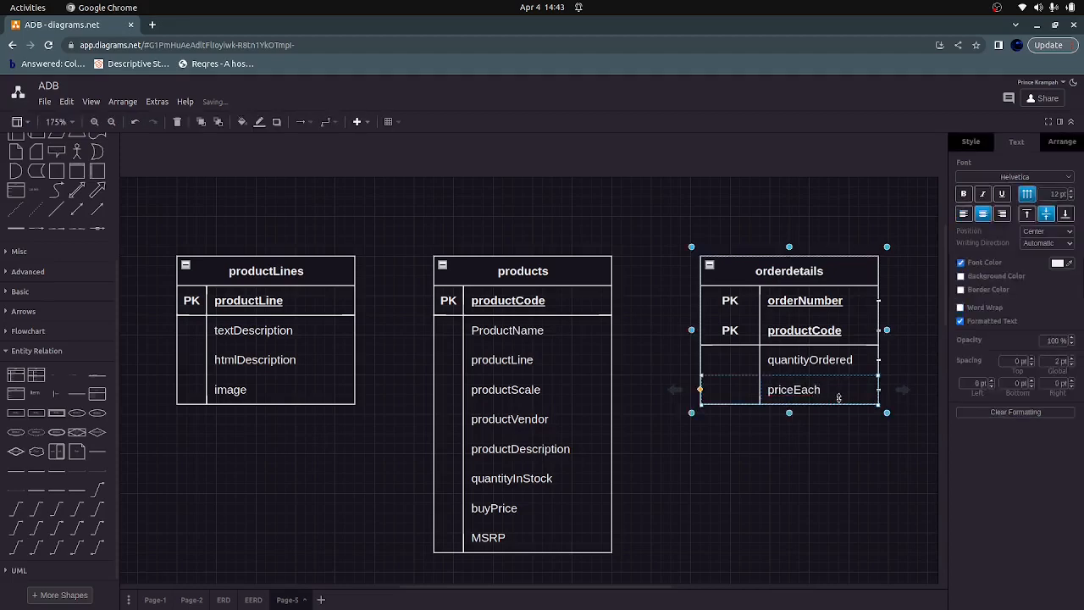
{"action": "left_click", "coordinate": [839, 396]}
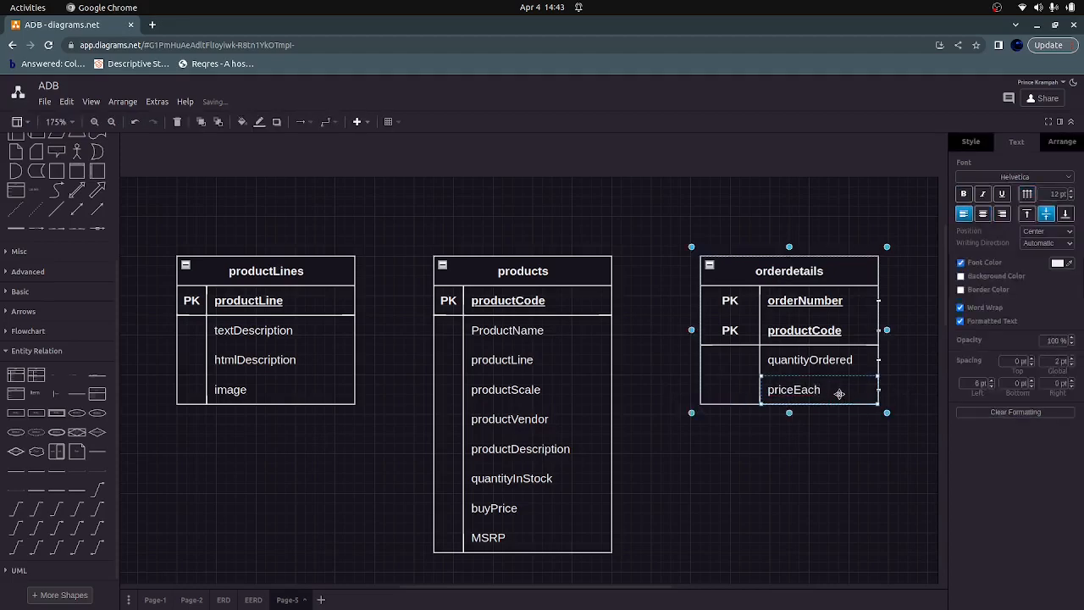
{"action": "key", "text": "ctrl+d"}
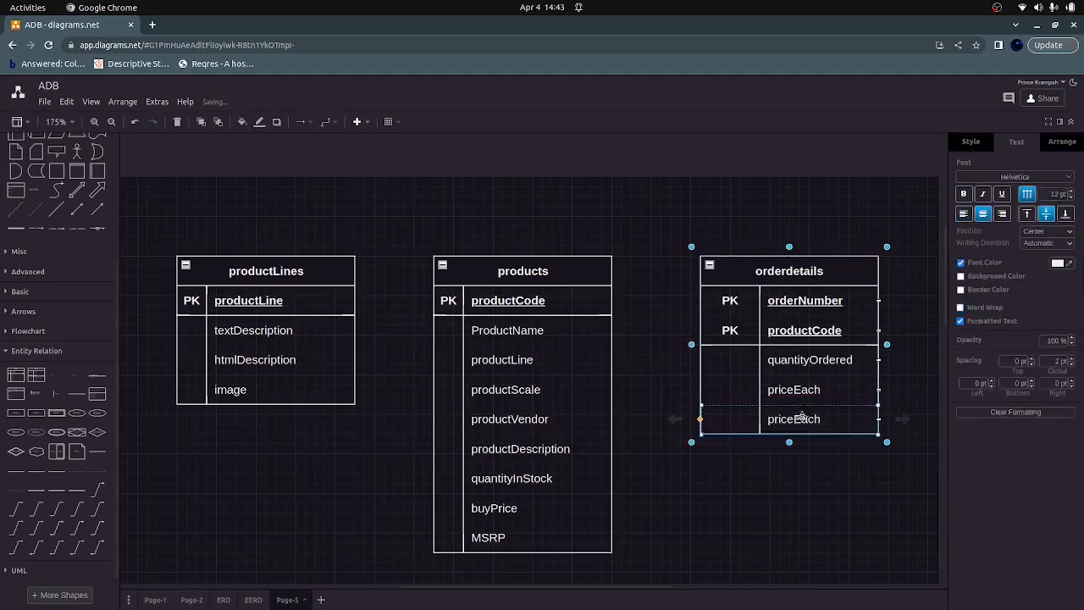
{"action": "double_click", "coordinate": [794, 421]}
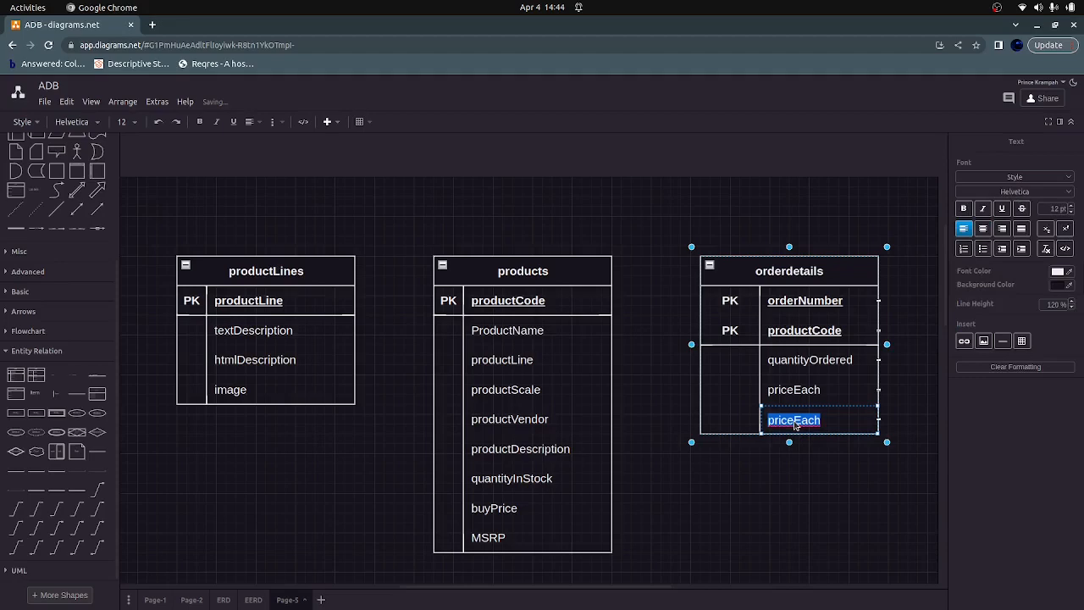
{"action": "type", "text": "orde"}
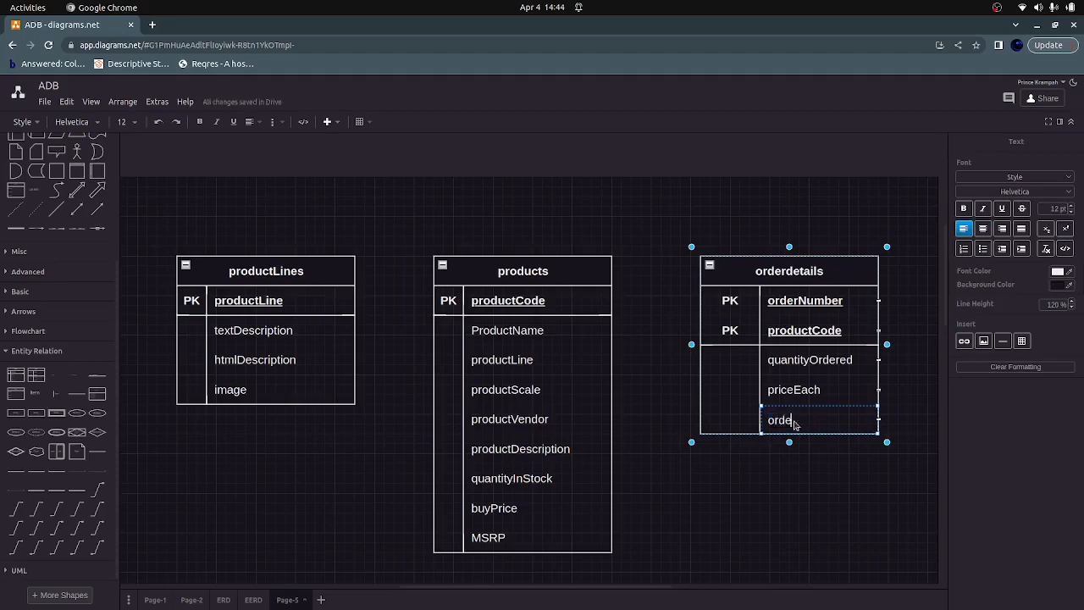
{"action": "type", "text": "rLineNumber"}
{"action": "left_click", "coordinate": [801, 477]}
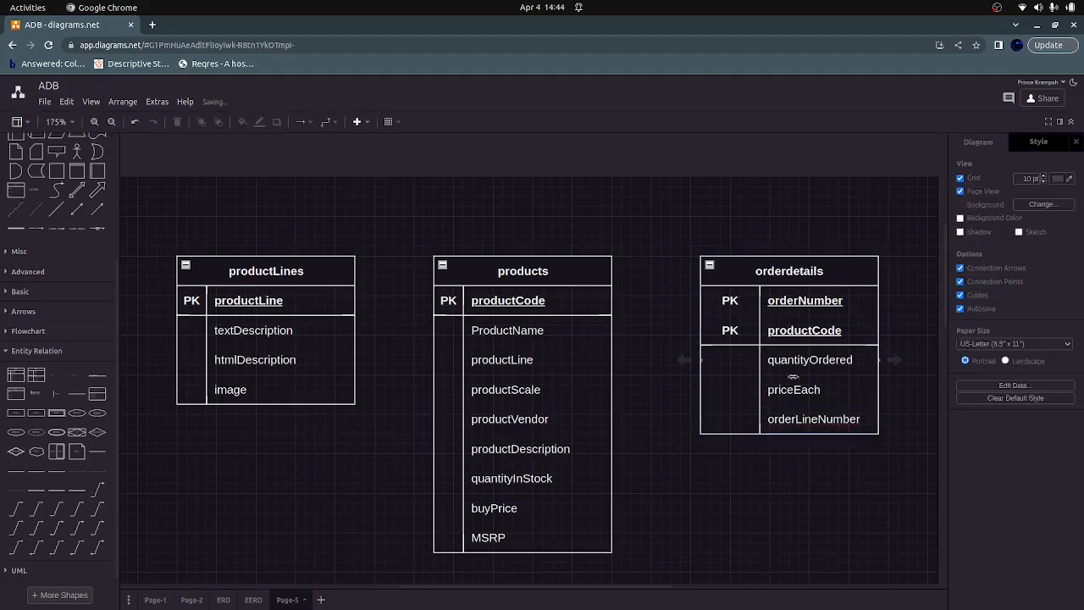
Step: Narrow the key column of the orderdetails table so it fits closer around the PK labels
{"action": "scroll", "coordinate": [691, 479], "scroll_direction": "down", "scroll_amount": 5}
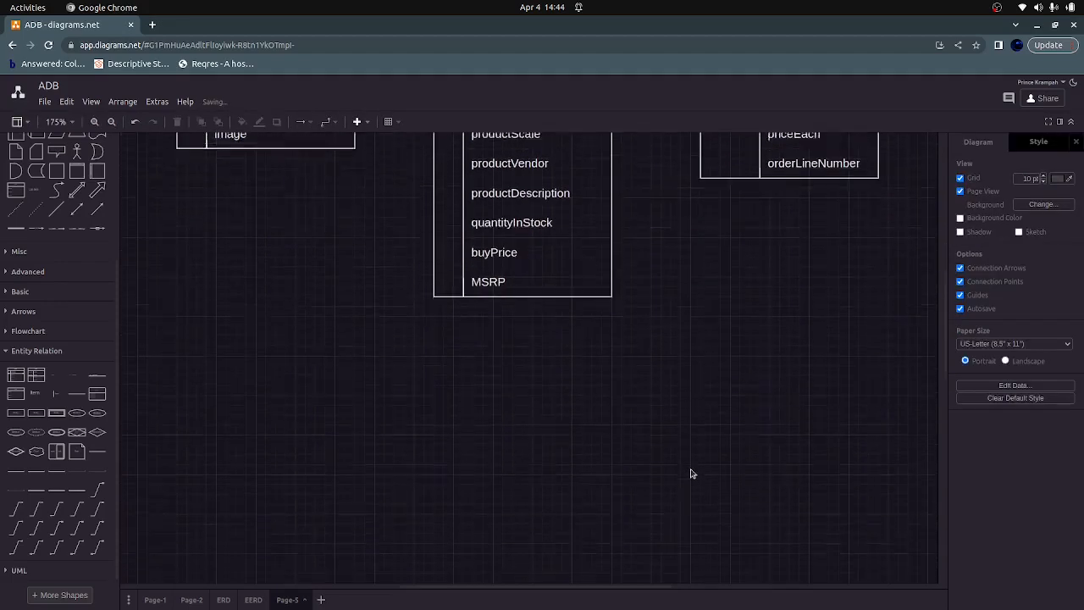
{"action": "scroll", "coordinate": [722, 390], "scroll_direction": "up", "scroll_amount": 4}
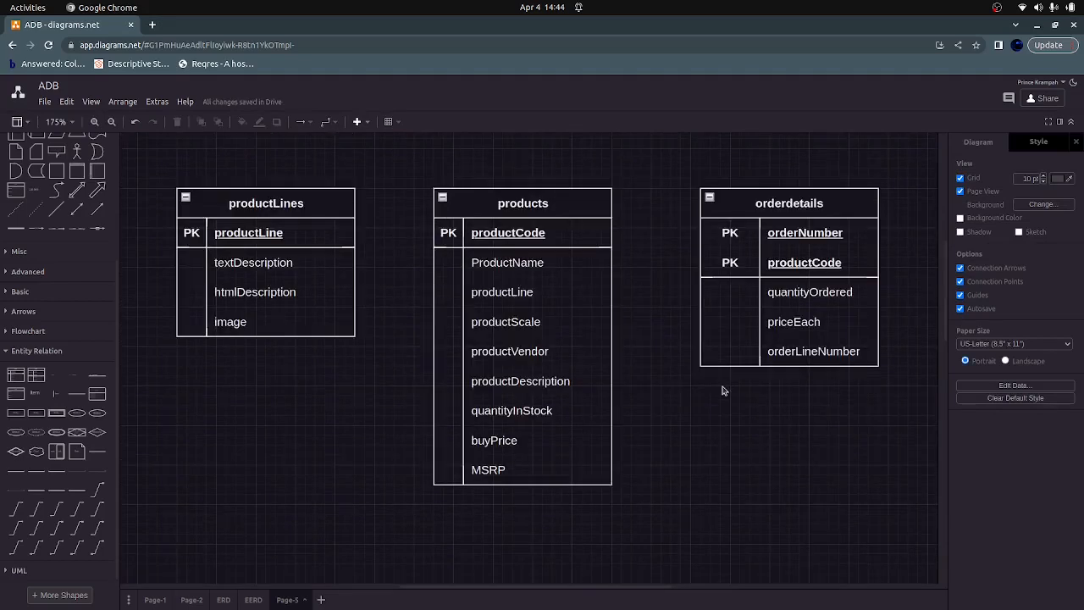
{"action": "left_click", "coordinate": [739, 233]}
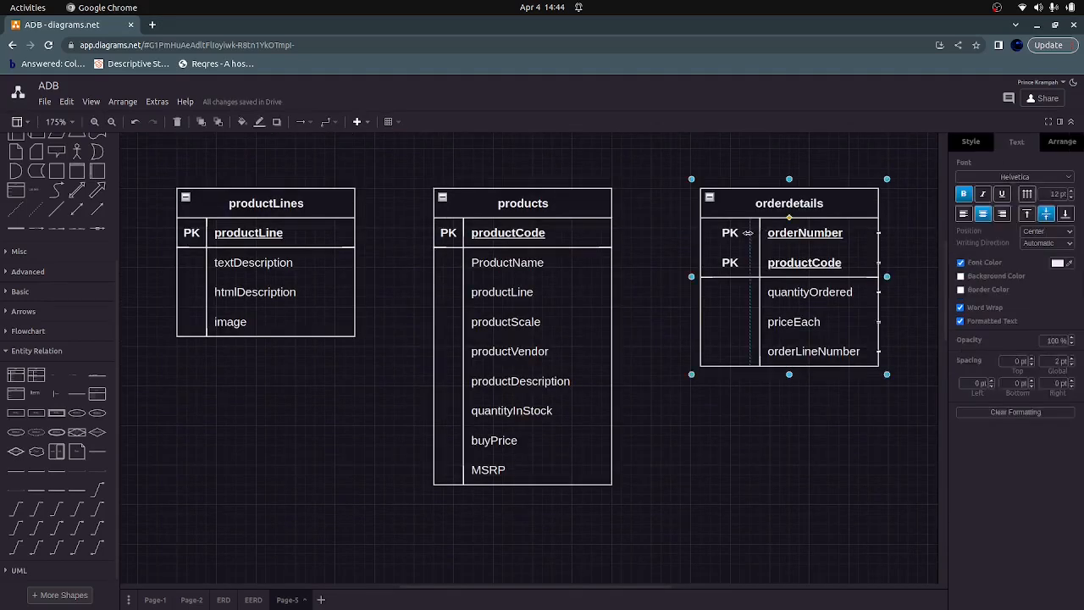
{"action": "left_click_drag", "start_coordinate": [739, 232], "coordinate": [740, 233]}
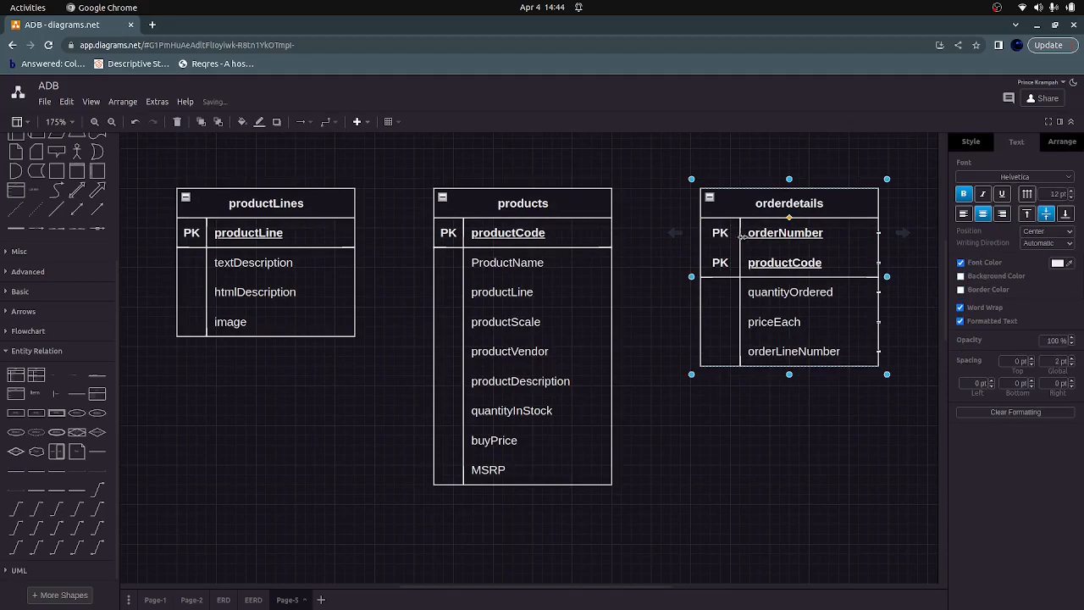
{"action": "left_click", "coordinate": [702, 439]}
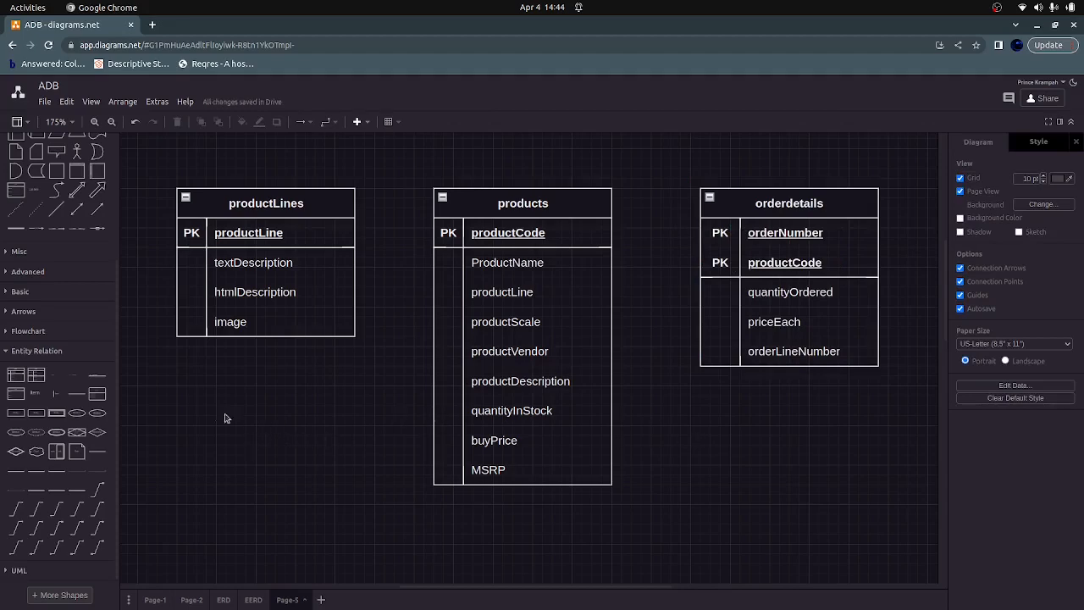
Step: Add an entity table with a single PK row below the productLines table and title it employees
{"action": "left_click_drag", "start_coordinate": [34, 381], "coordinate": [168, 439]}
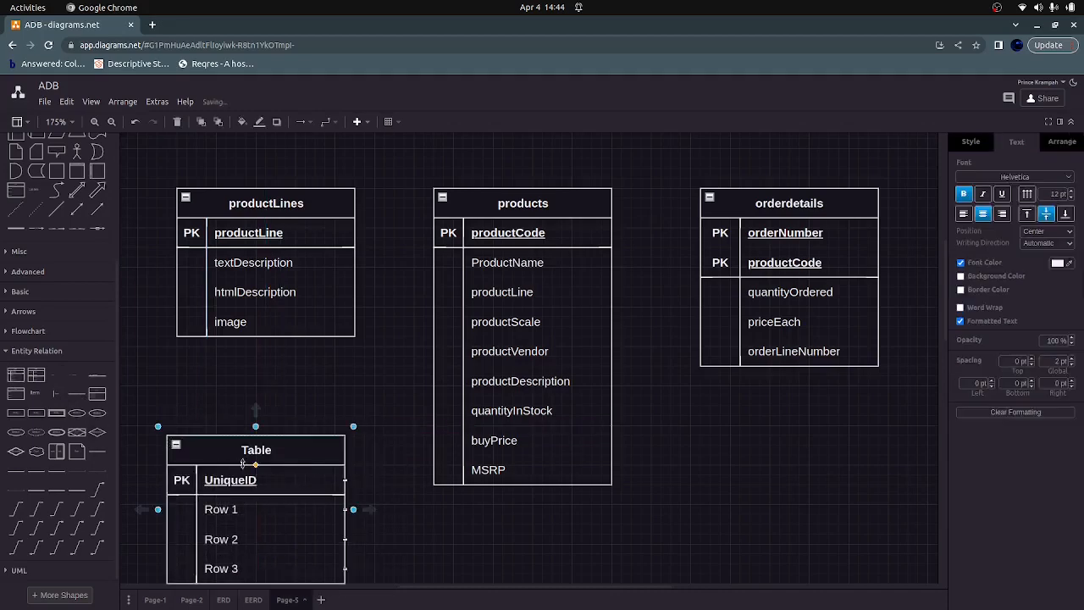
{"action": "double_click", "coordinate": [248, 452]}
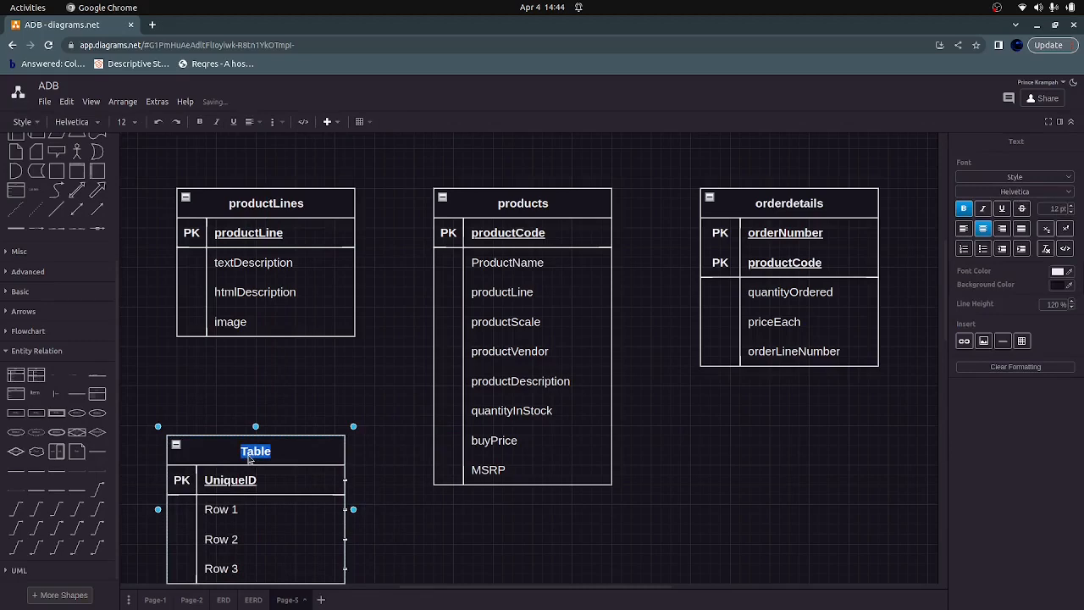
{"action": "type", "text": "employee"}
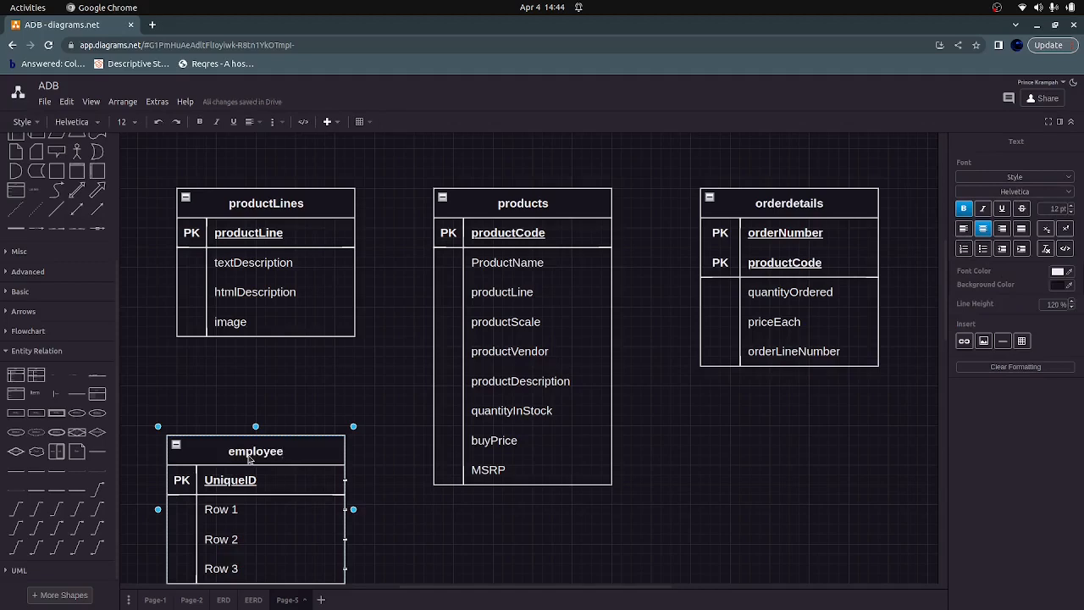
{"action": "type", "text": "s"}
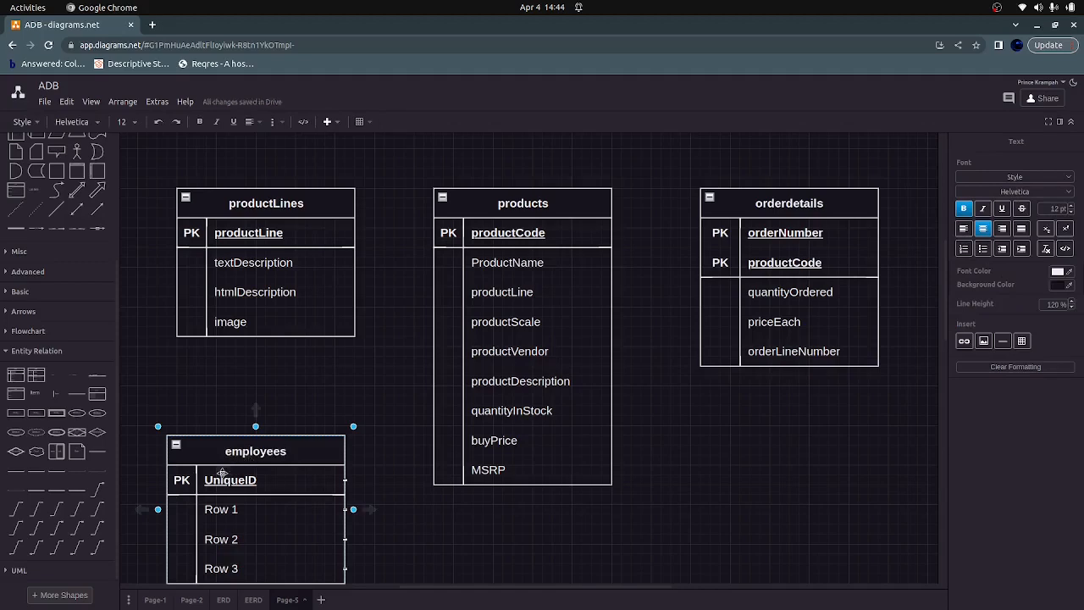
Step: Rename the UniqueID key row of the employees table as employeeNumber
{"action": "left_click", "coordinate": [225, 481]}
{"action": "double_click", "coordinate": [227, 480]}
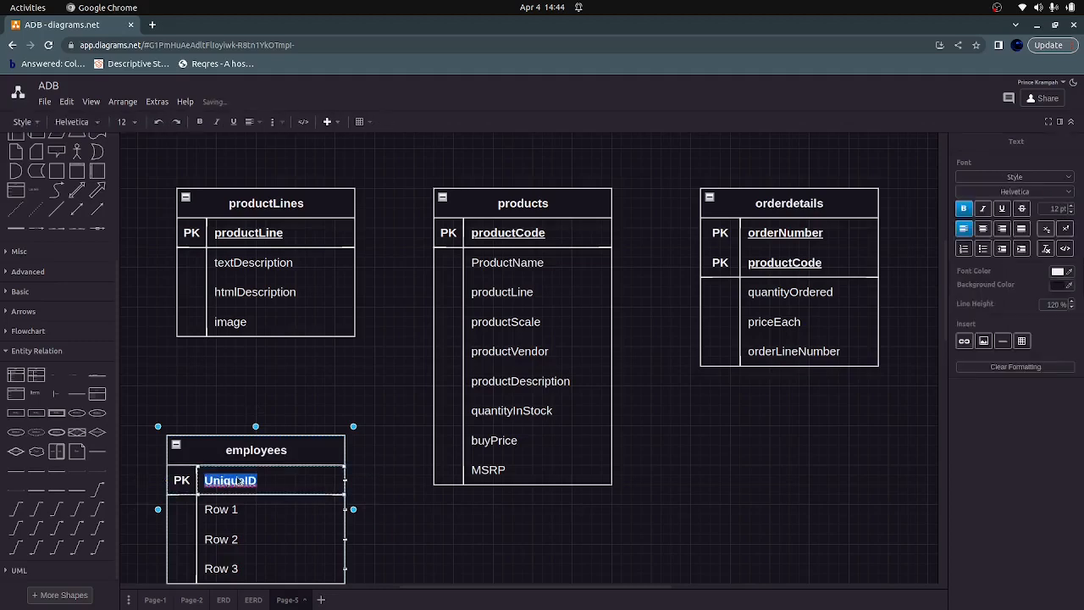
{"action": "type", "text": "emploue"}
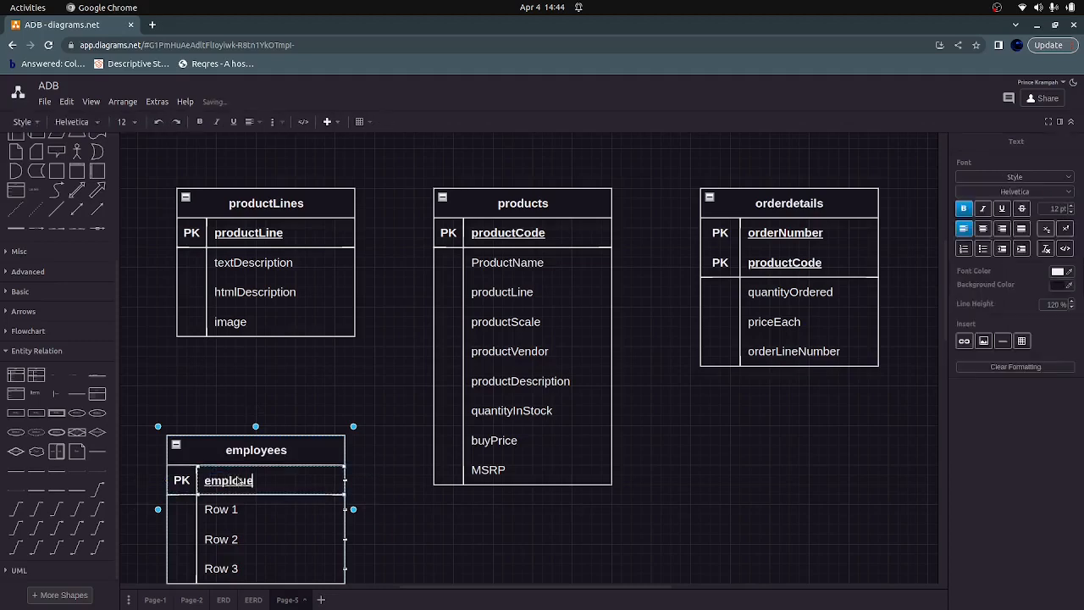
{"action": "key", "text": "BackSpace"}
{"action": "key", "text": "BackSpace"}
{"action": "type", "text": "yeeNumber"}
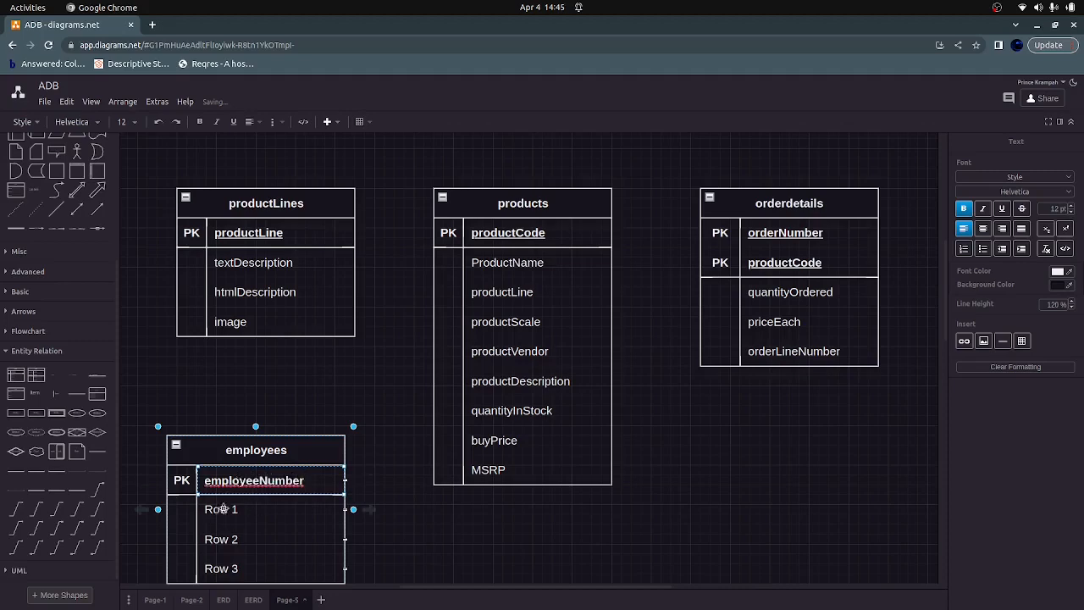
Step: Rename Row 1 and Row 2 of the employees table as lastName and firstName
{"action": "left_click", "coordinate": [223, 509]}
{"action": "double_click", "coordinate": [225, 508]}
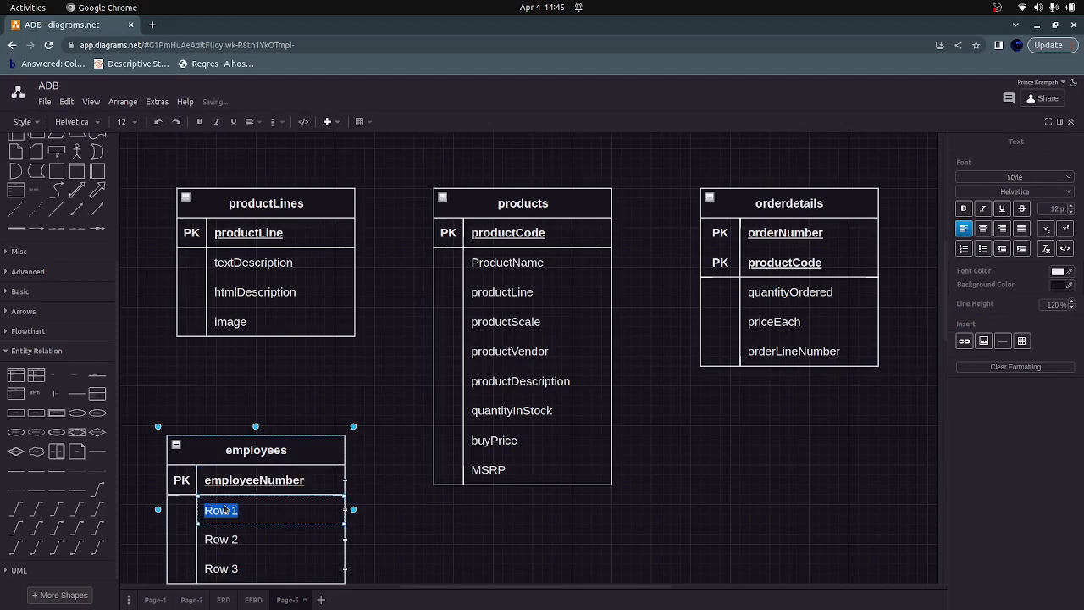
{"action": "type", "text": "last"}
{"action": "type", "text": "Name"}
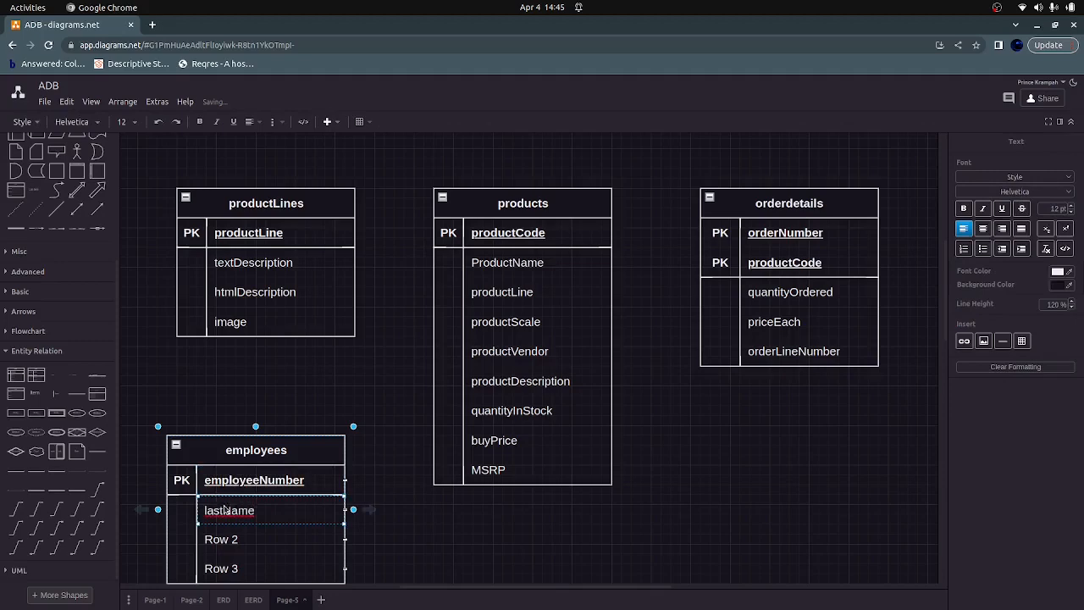
{"action": "double_click", "coordinate": [225, 540]}
{"action": "type", "text": "f"}
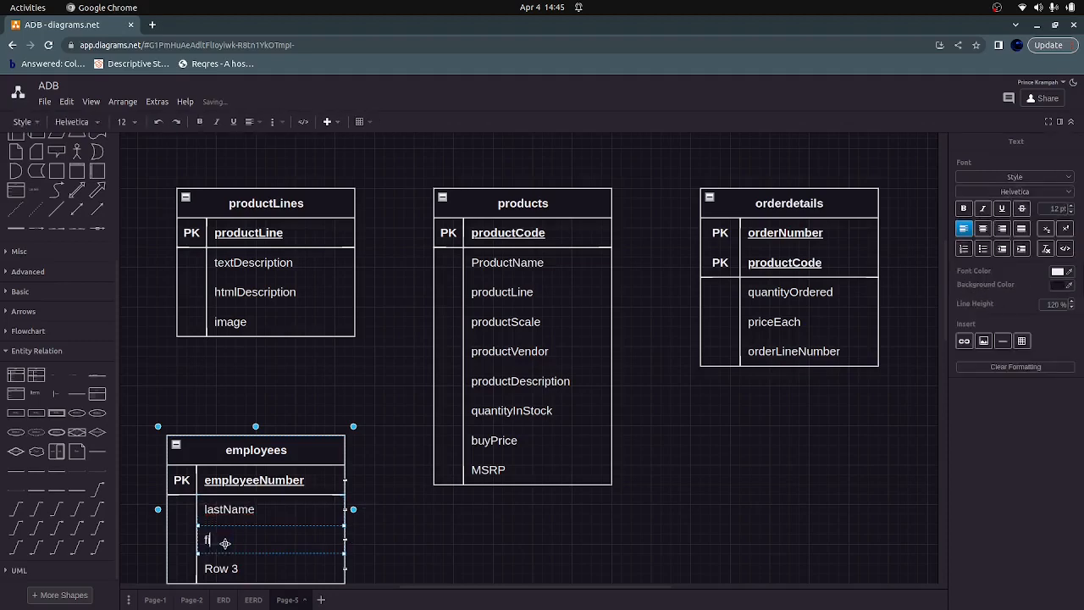
{"action": "type", "text": "irstName"}
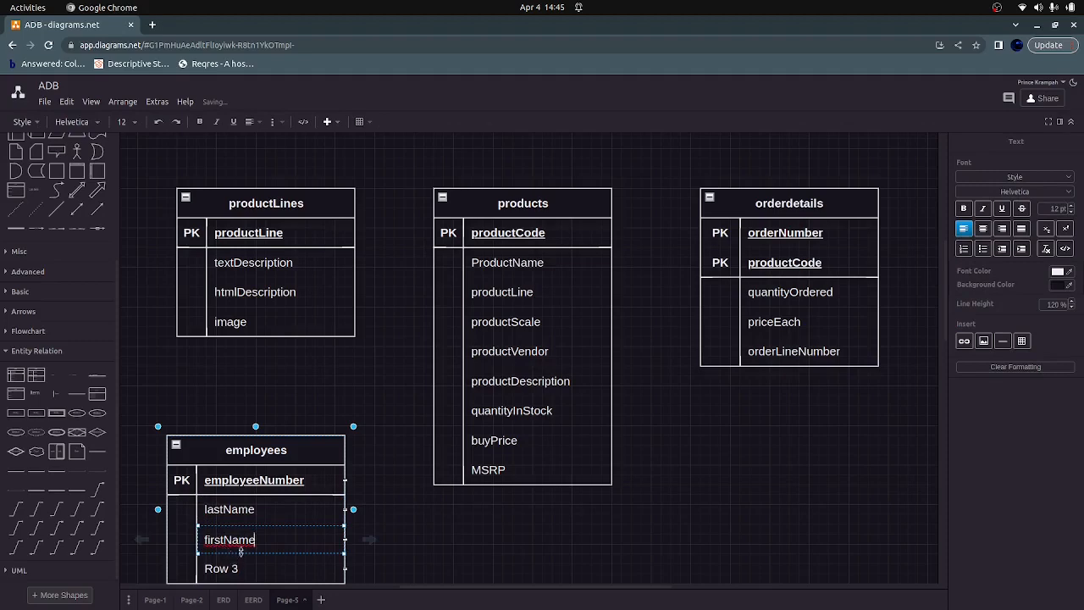
Step: Rename Row 3 of the employees table as extension
{"action": "scroll", "coordinate": [245, 542], "scroll_direction": "down", "scroll_amount": 3}
{"action": "double_click", "coordinate": [225, 436]}
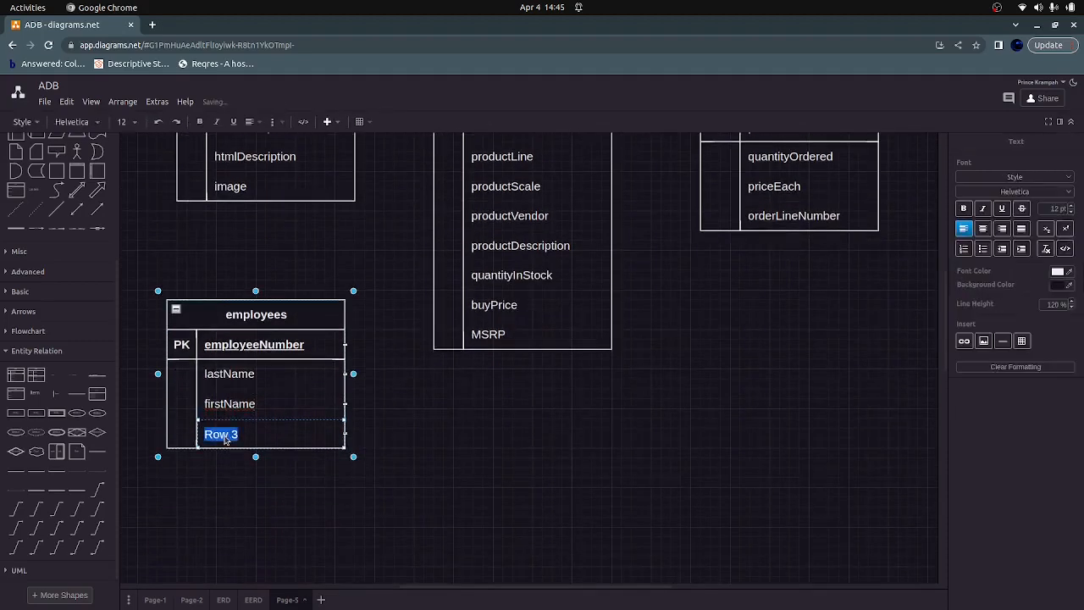
{"action": "type", "text": "extension"}
Step: Duplicate the extension row of the employees table five times
{"action": "left_click", "coordinate": [281, 436]}
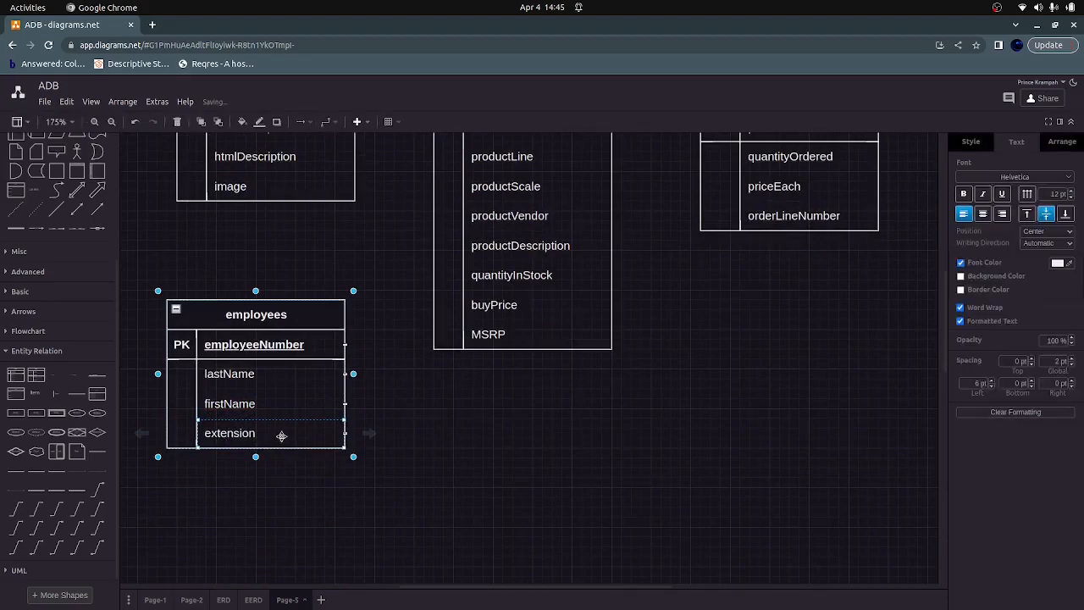
{"action": "key", "text": "ctrl+d"}
{"action": "key", "text": "ctrl+d"}
{"action": "key", "text": "ctrl+d"}
{"action": "key", "text": "ctrl+d"}
{"action": "key", "text": "ctrl+d"}
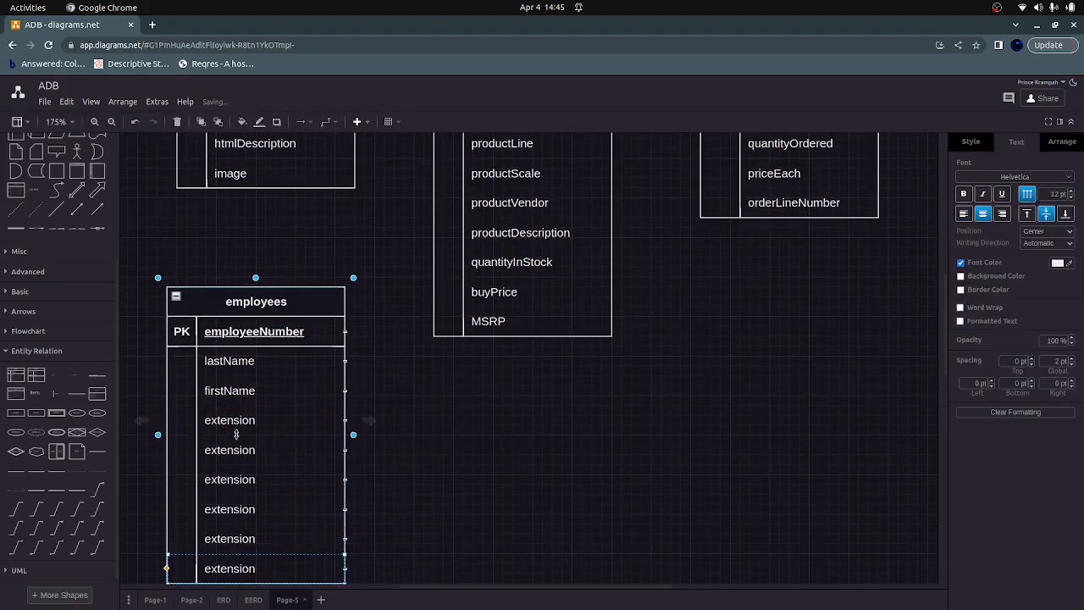
Step: Rename the first two copies below the original extension row of the employees table as email and officeCode
{"action": "left_click", "coordinate": [247, 447]}
{"action": "double_click", "coordinate": [248, 449]}
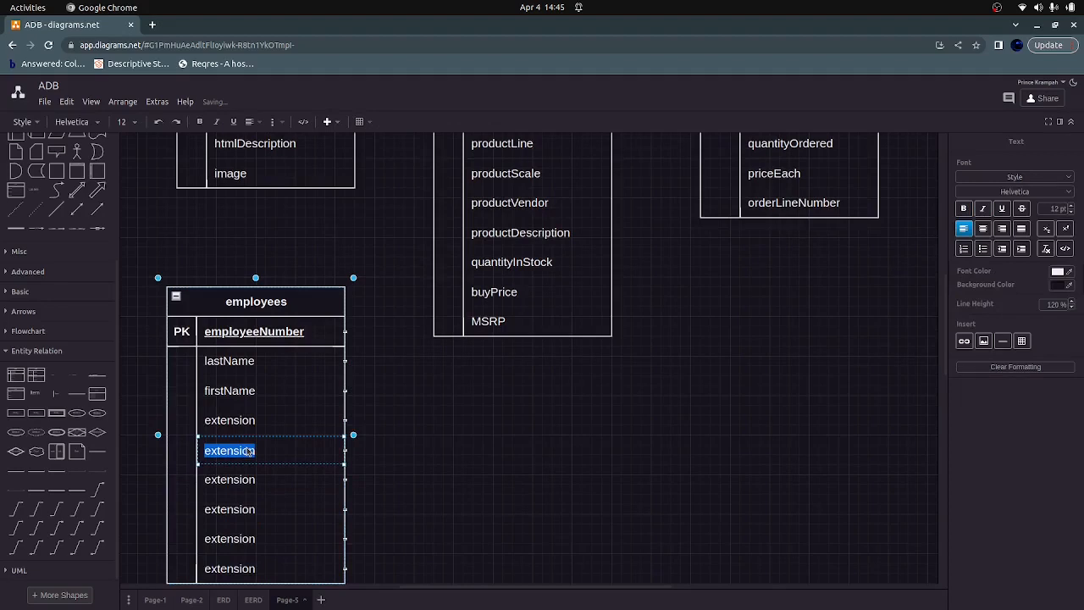
{"action": "type", "text": "email"}
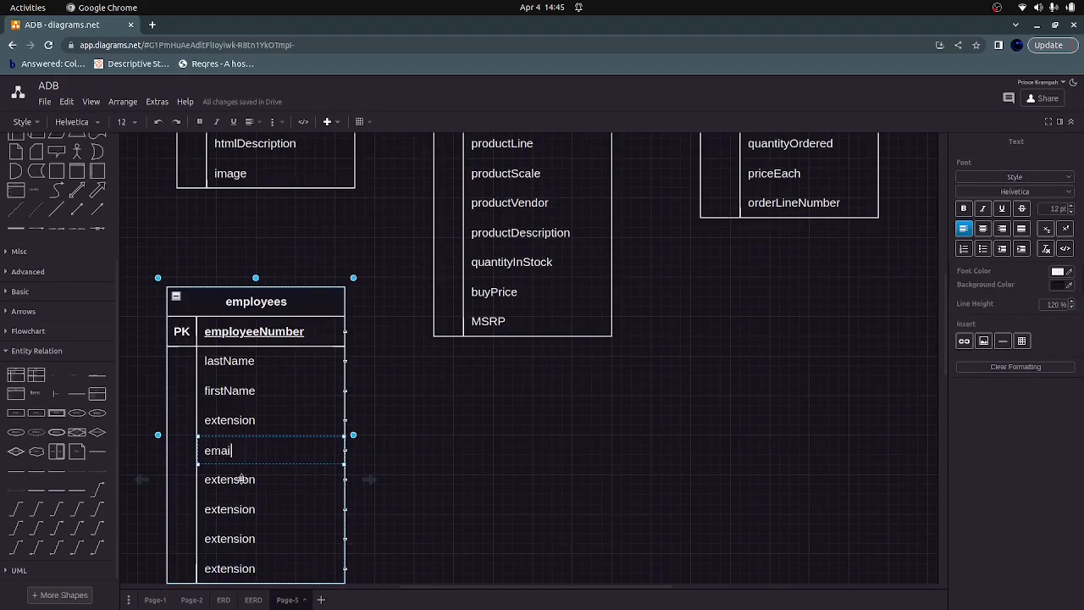
{"action": "double_click", "coordinate": [241, 478]}
{"action": "key", "text": "BackSpace"}
{"action": "type", "text": "office"}
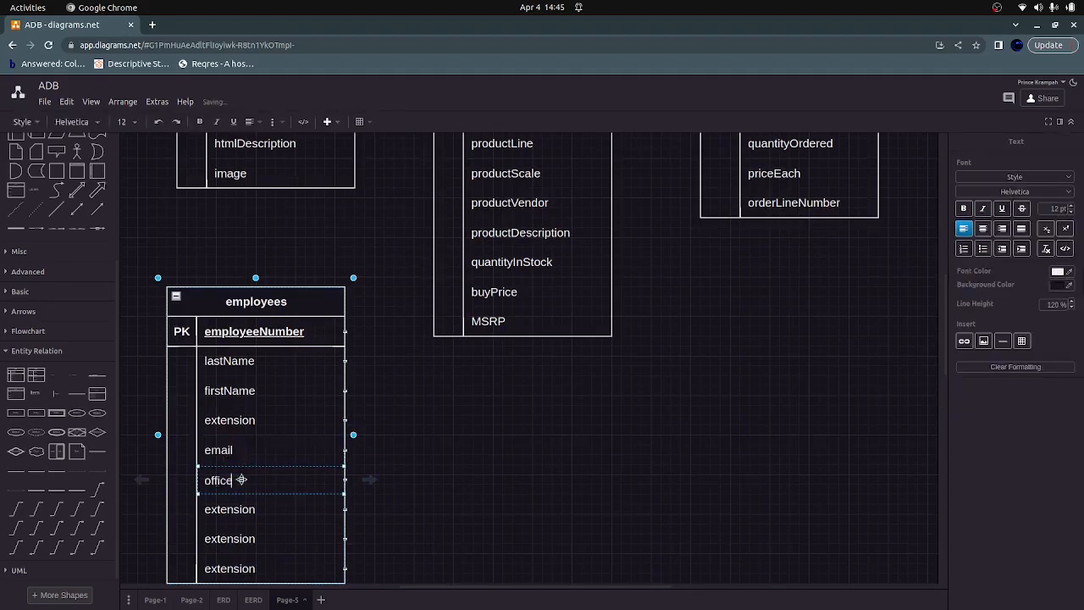
{"action": "type", "text": "Code"}
Step: Rename the two rows below officeCode in the employees table as reportsTo and jobTitle
{"action": "left_click", "coordinate": [246, 508]}
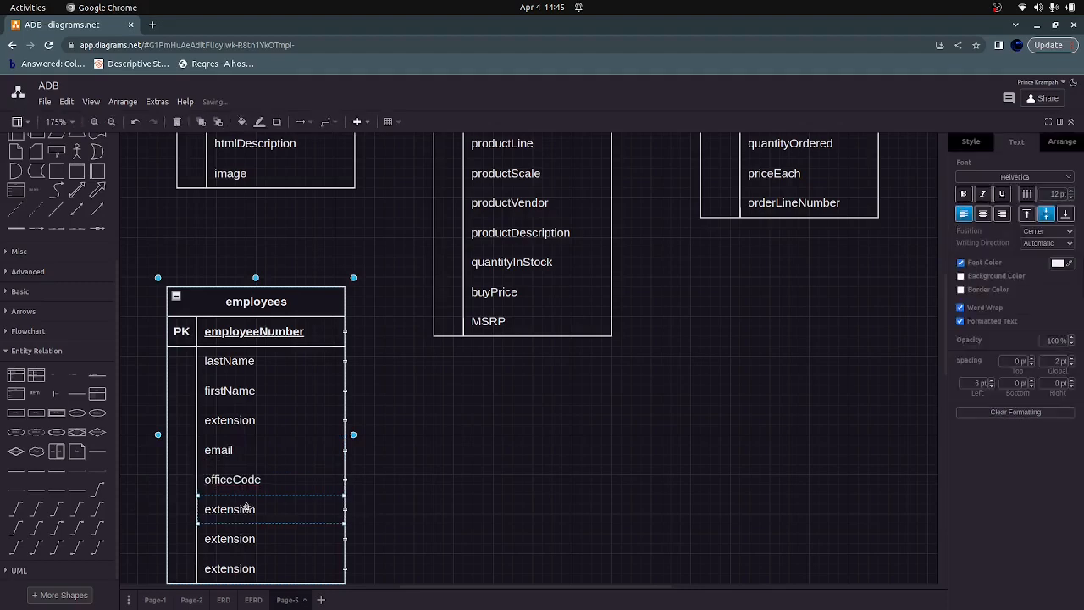
{"action": "double_click", "coordinate": [247, 508]}
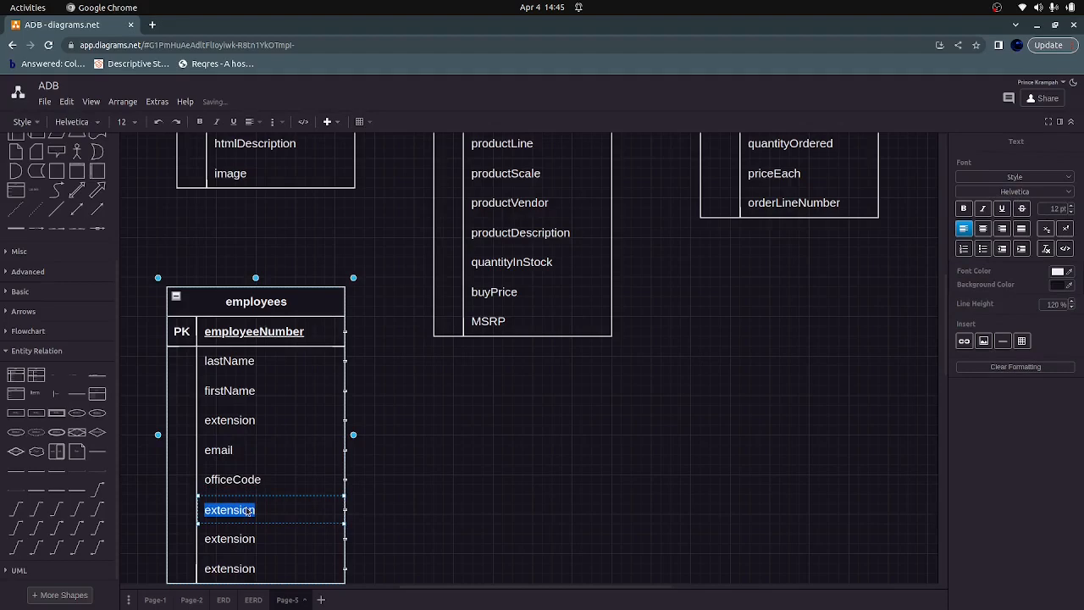
{"action": "type", "text": "reo"}
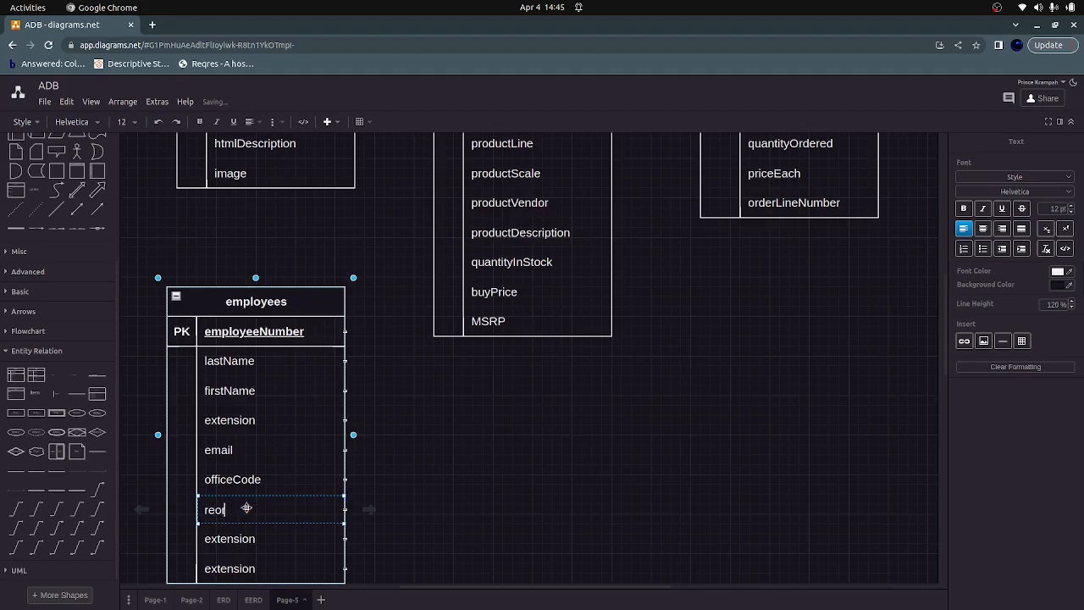
{"action": "key", "text": "BackSpace"}
{"action": "type", "text": "portsTo"}
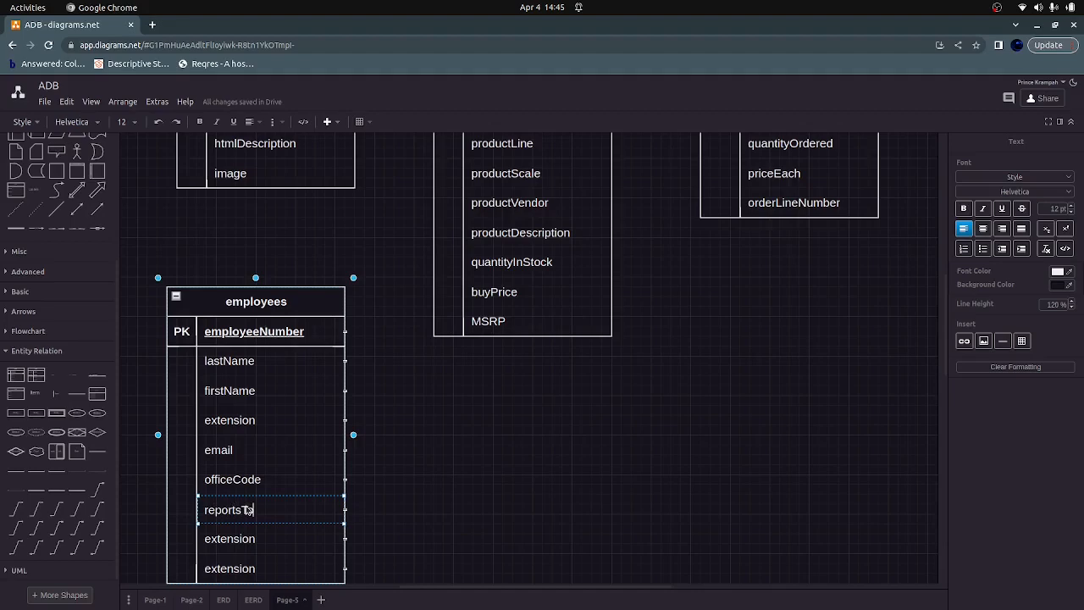
{"action": "double_click", "coordinate": [231, 540]}
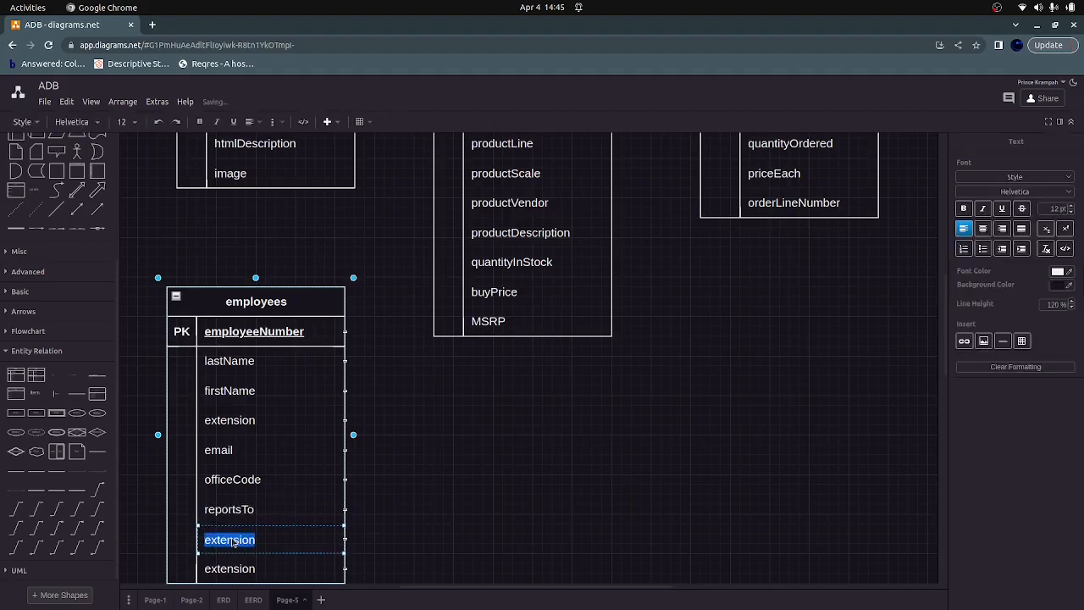
{"action": "type", "text": "jobTitle"}
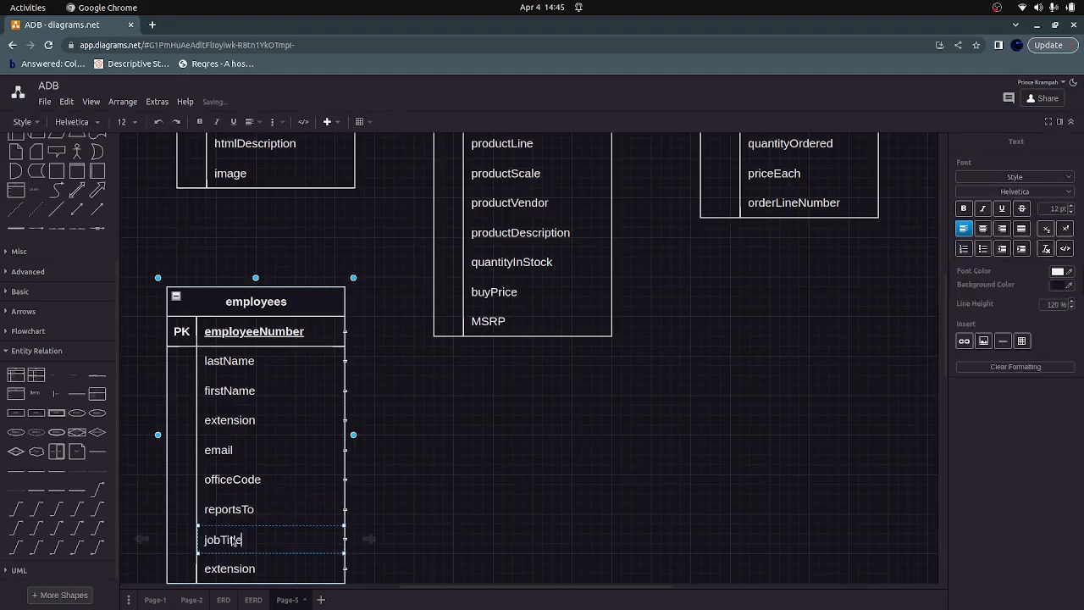
Step: Delete the surplus extension row at the end of the employees table
{"action": "left_click", "coordinate": [280, 568]}
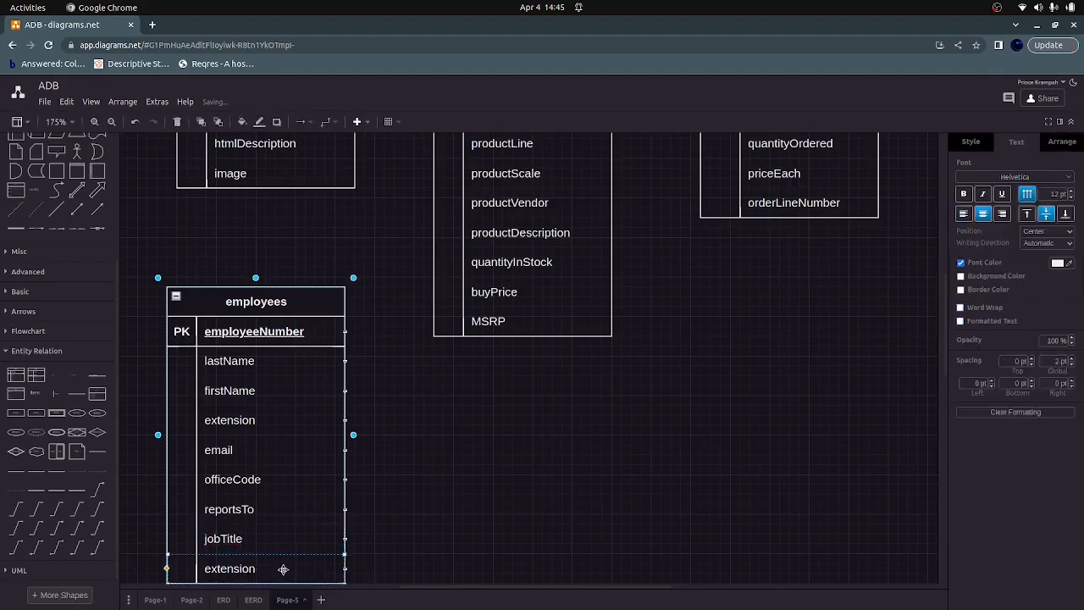
{"action": "left_click", "coordinate": [283, 569]}
{"action": "left_click", "coordinate": [282, 569]}
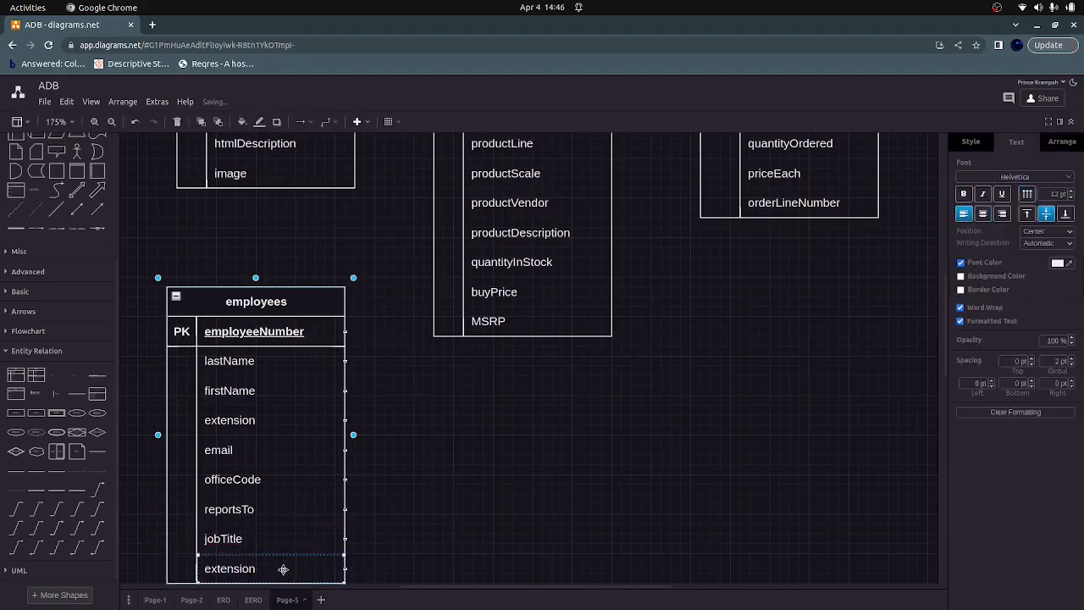
{"action": "key", "text": "Delete"}
{"action": "double_click", "coordinate": [283, 569]}
{"action": "left_click", "coordinate": [283, 569]}
{"action": "left_click", "coordinate": [283, 569]}
{"action": "key", "text": "Delete"}
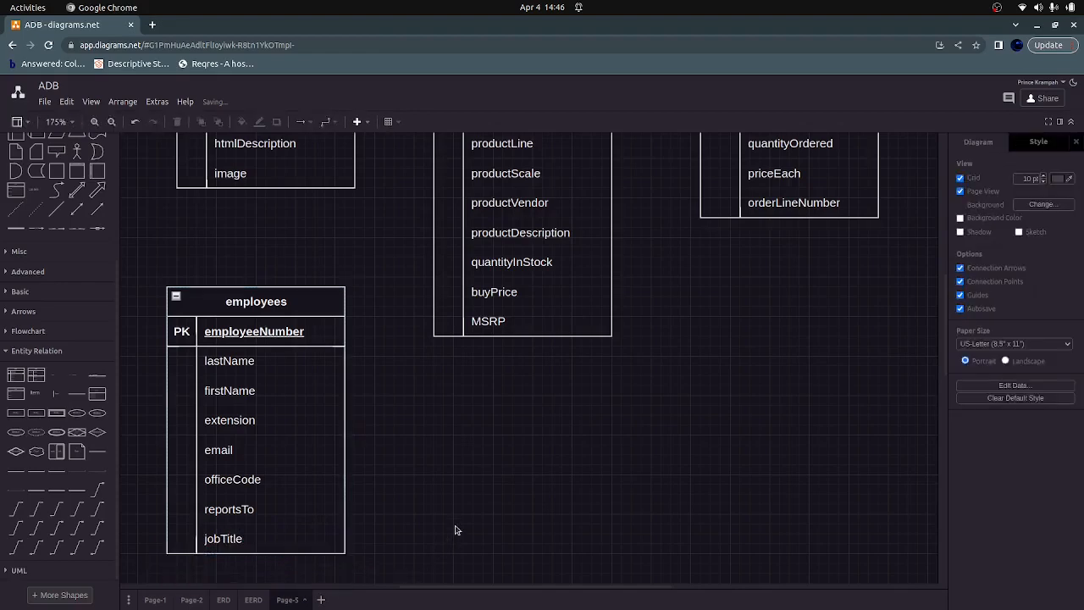
Step: Add an entity table with a single PK row below the products table and title it customers
{"action": "scroll", "coordinate": [454, 529], "scroll_direction": "down", "scroll_amount": 2}
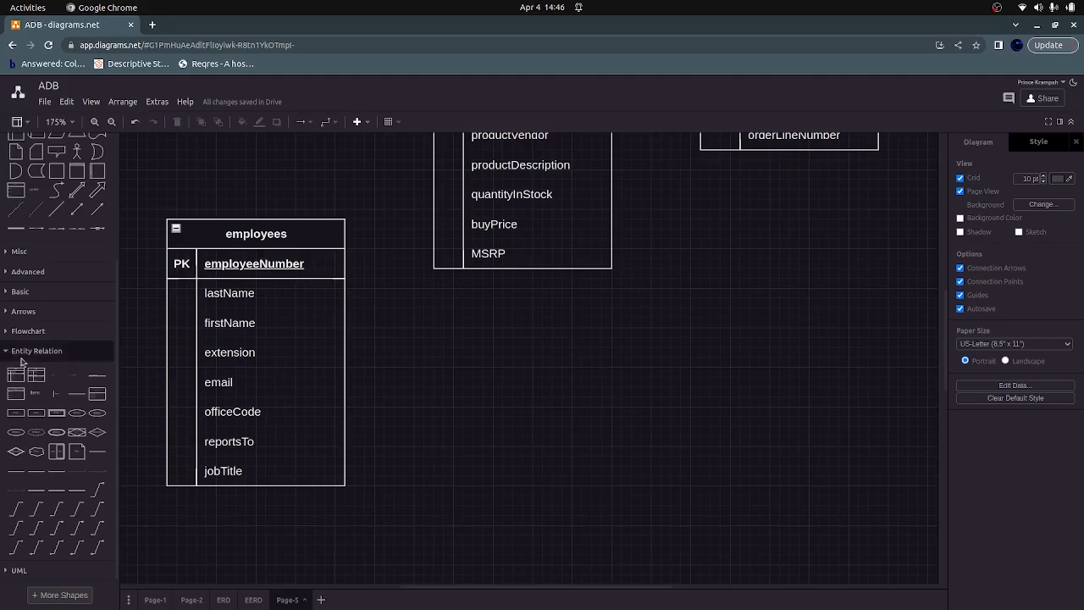
{"action": "left_click_drag", "start_coordinate": [16, 377], "coordinate": [435, 343]}
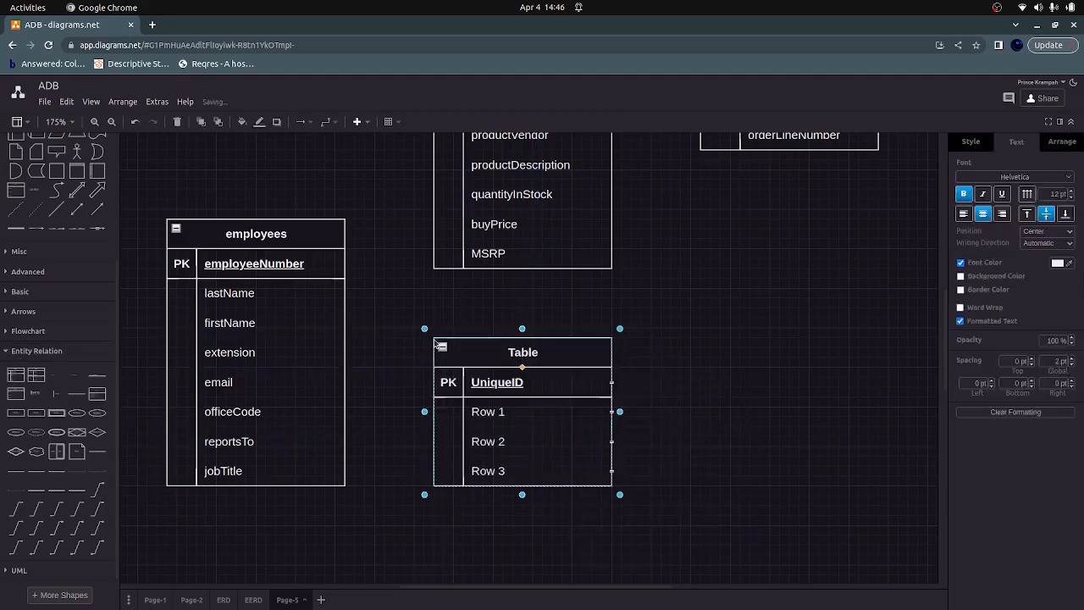
{"action": "double_click", "coordinate": [520, 355]}
{"action": "type", "text": "customer"}
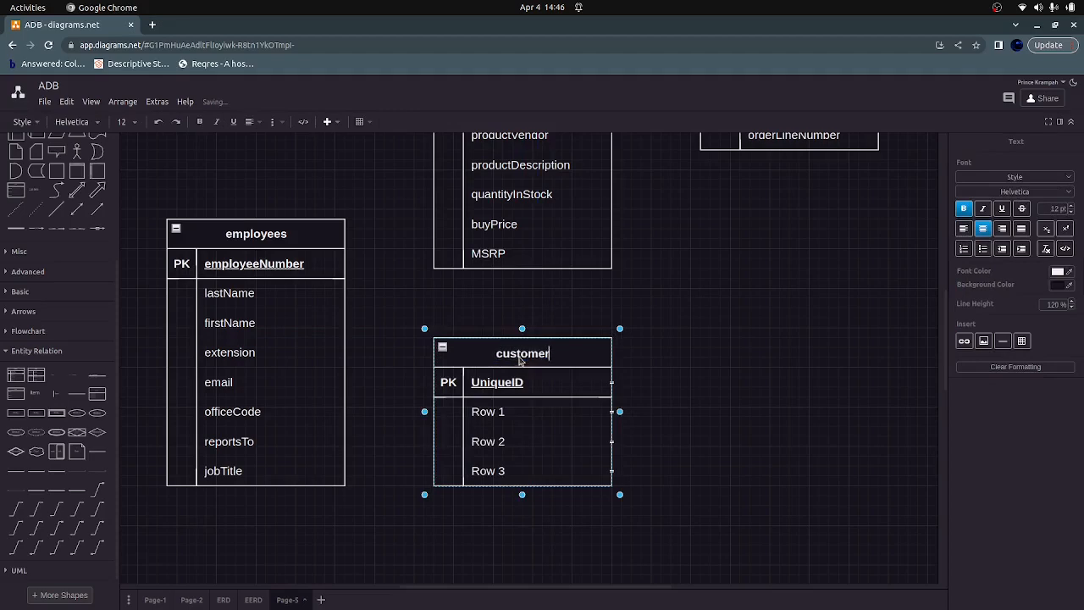
{"action": "type", "text": "s"}
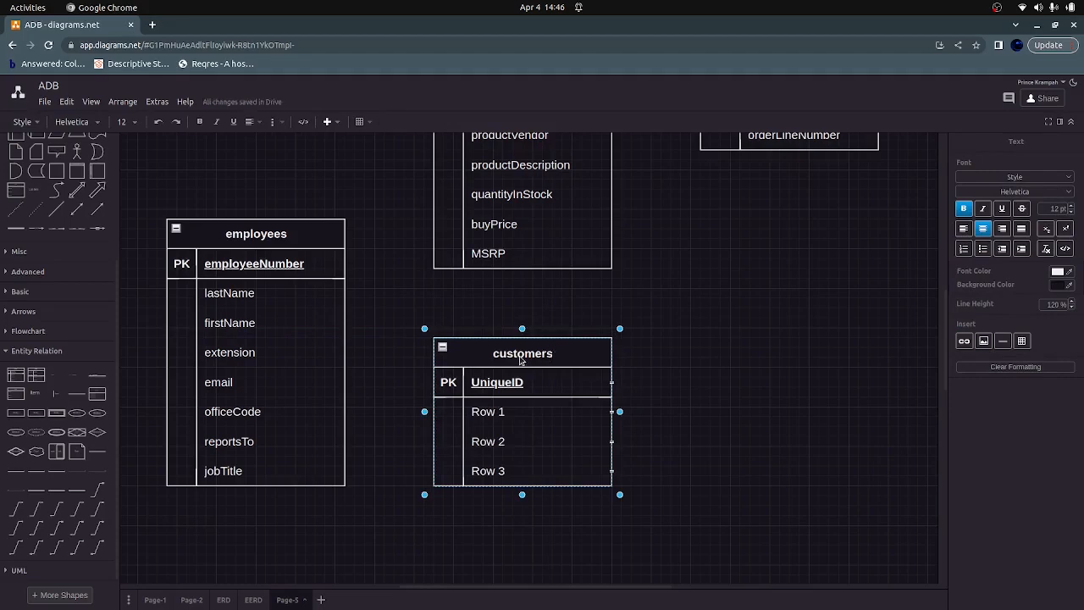
Step: Rename the UniqueID key row of the customers table as customerNumber
{"action": "double_click", "coordinate": [508, 383]}
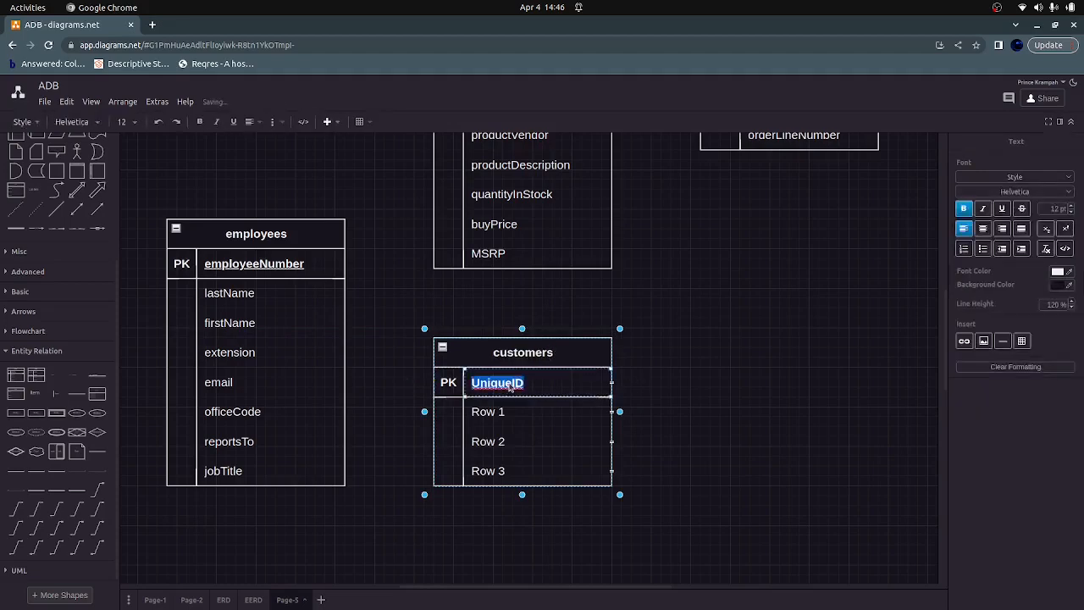
{"action": "type", "text": "cusyom"}
{"action": "key", "text": "BackSpace"}
{"action": "key", "text": "BackSpace"}
{"action": "key", "text": "BackSpace"}
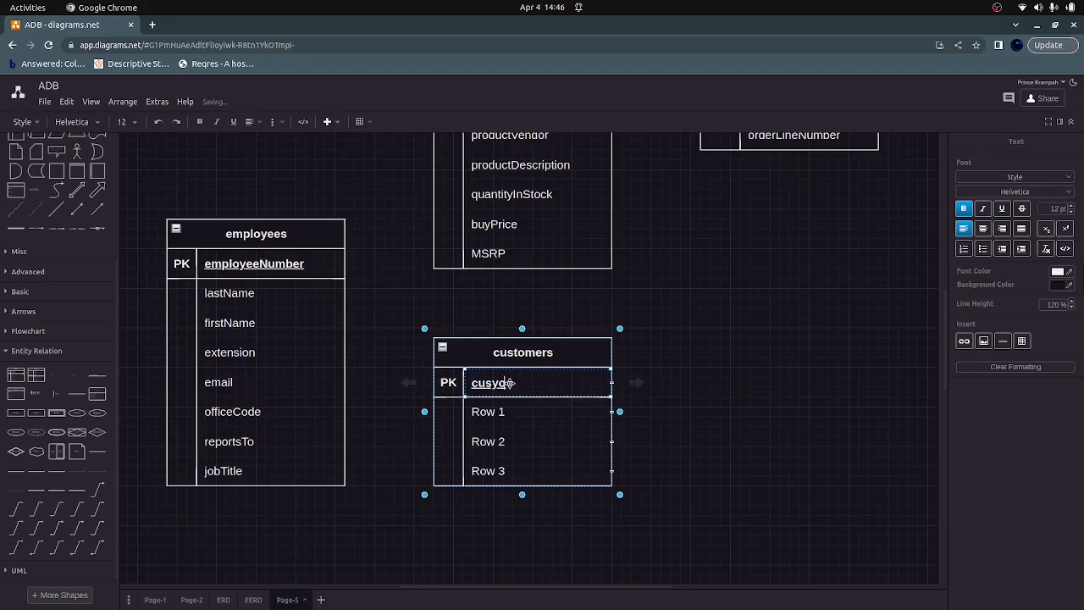
{"action": "type", "text": "tomerNumber"}
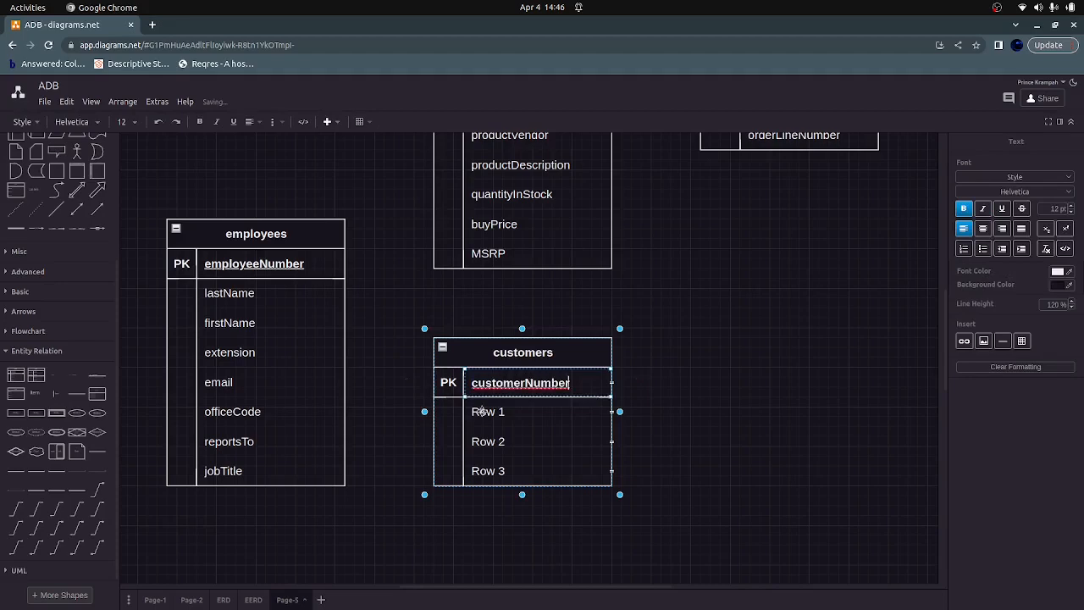
Step: Rename Row 1 of the customers table as customerFirstName
{"action": "double_click", "coordinate": [482, 413]}
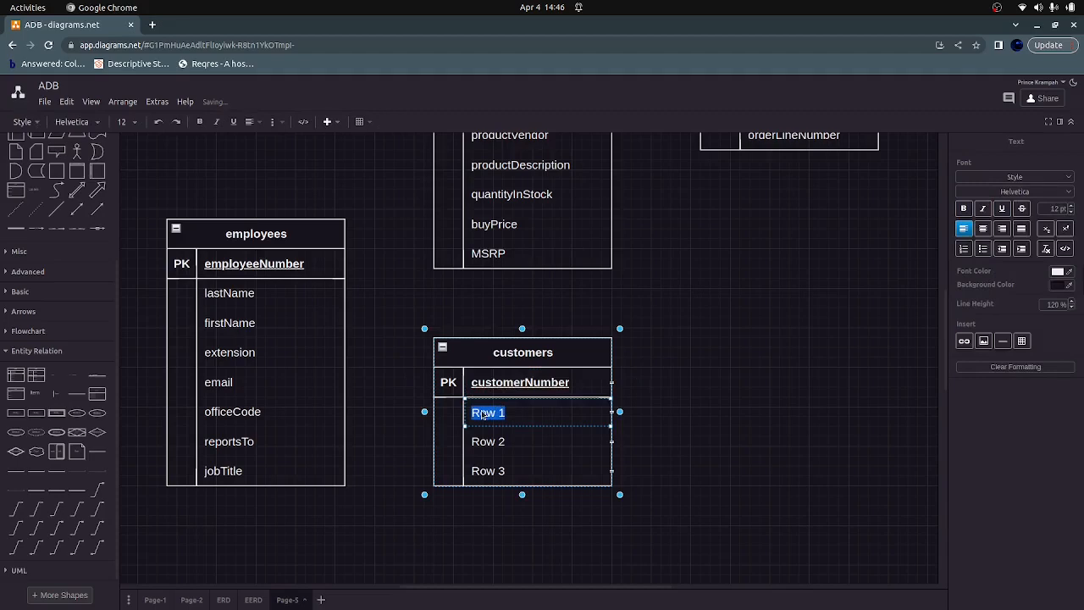
{"action": "type", "text": "customerFirstName"}
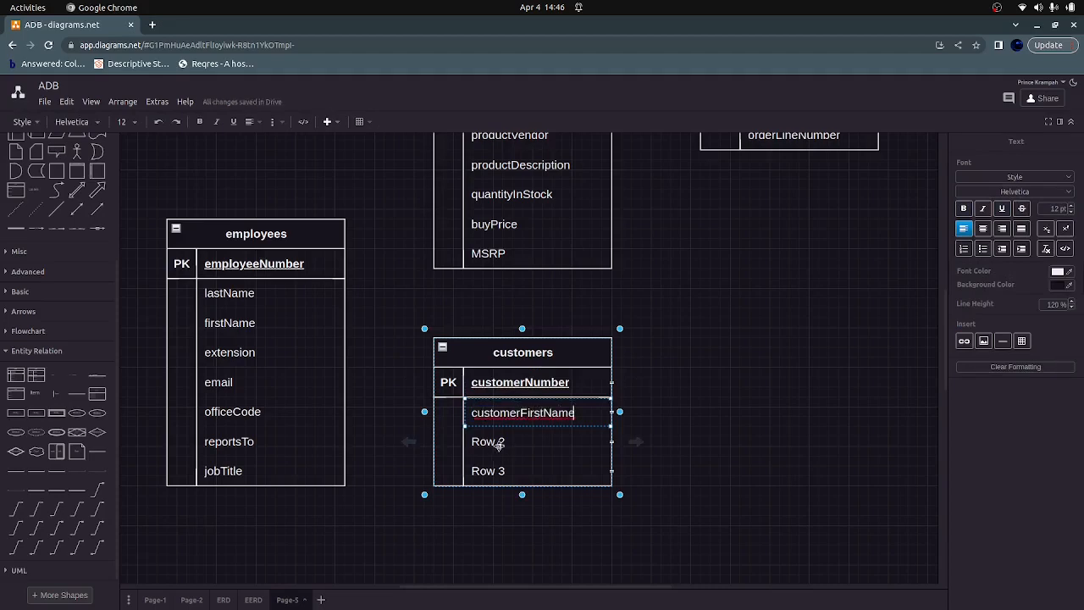
{"action": "left_click", "coordinate": [497, 444]}
{"action": "double_click", "coordinate": [500, 441]}
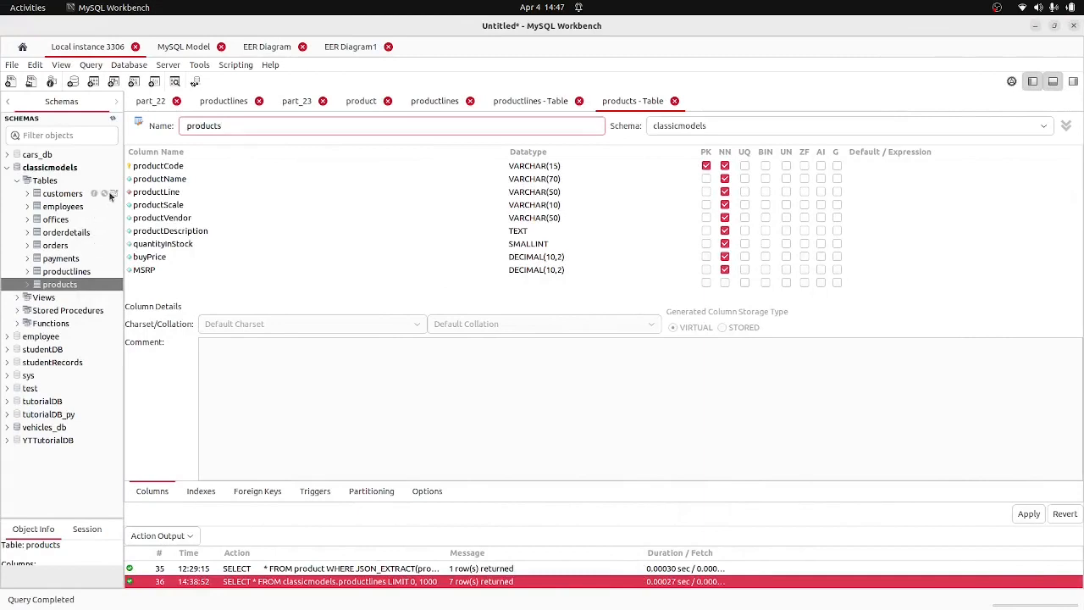
Step: Consult the customers table of classicmodels in MySQL Workbench and rename the row below customerNumber in the diagrams.net customers table as customerName
{"action": "left_click", "coordinate": [104, 193]}
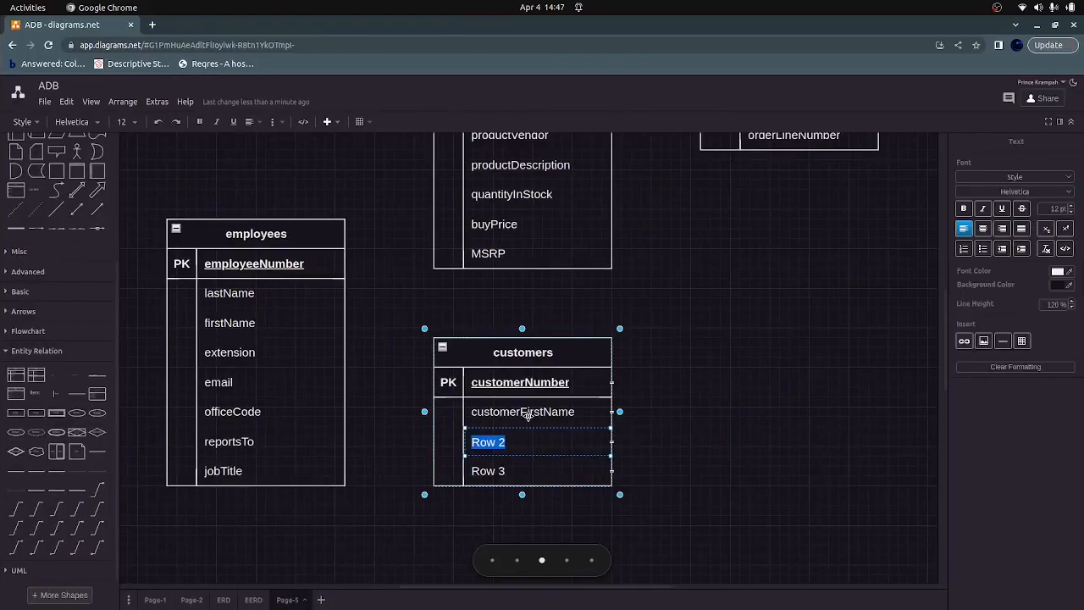
{"action": "left_click", "coordinate": [542, 412]}
{"action": "double_click", "coordinate": [542, 412]}
{"action": "type", "text": "customer"}
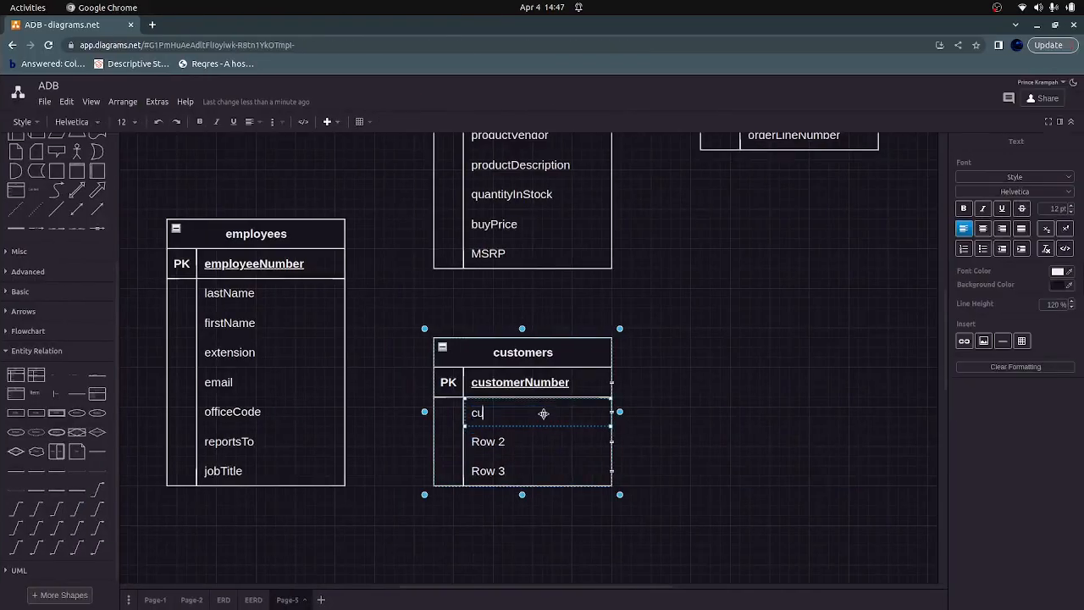
{"action": "type", "text": "Name"}
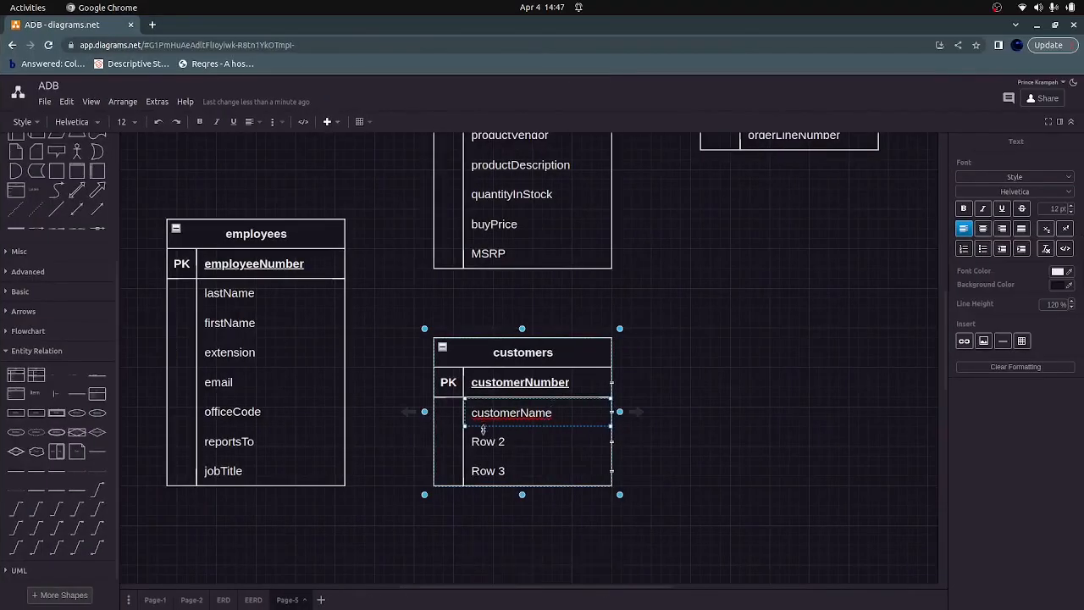
Step: Rename Row 2 of the customers table as contactFirstName
{"action": "double_click", "coordinate": [487, 441]}
{"action": "type", "text": "conta"}
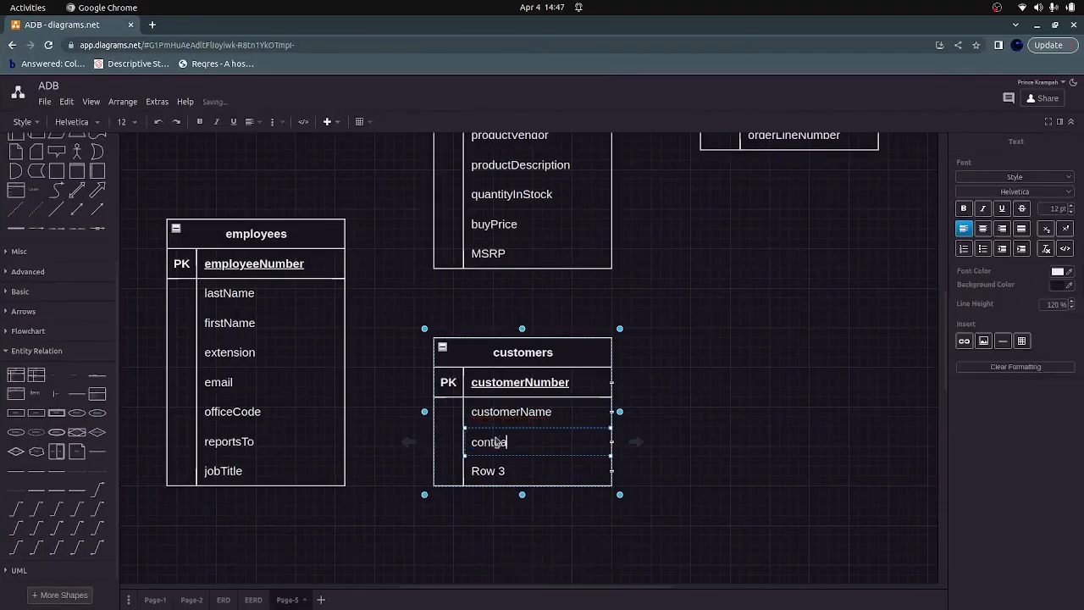
{"action": "key", "text": "BackSpace"}
{"action": "type", "text": "actFirstName"}
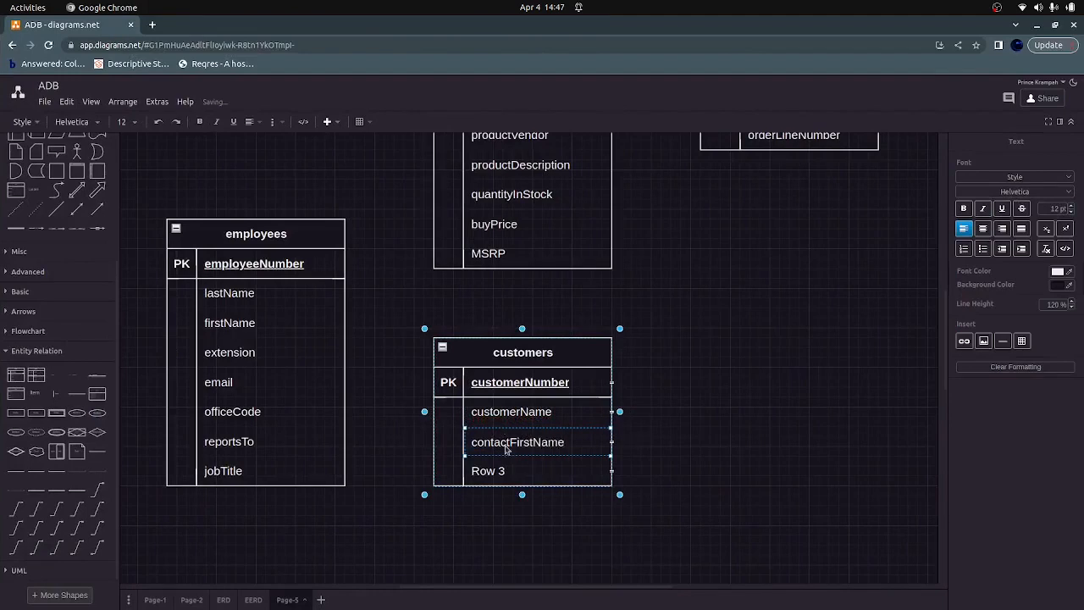
Step: Rename Row 3 of the customers table as contactLastName
{"action": "double_click", "coordinate": [494, 472]}
{"action": "type", "text": "conte"}
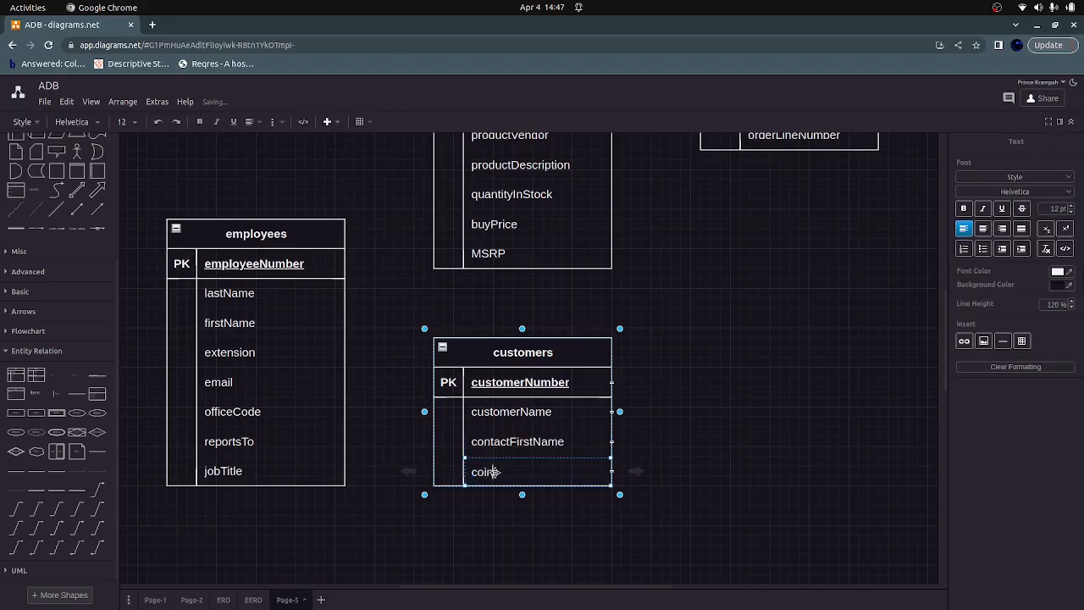
{"action": "type", "text": "ctLastName"}
Step: Duplicate the contactLastName row of the customers table four times
{"action": "left_click", "coordinate": [576, 470]}
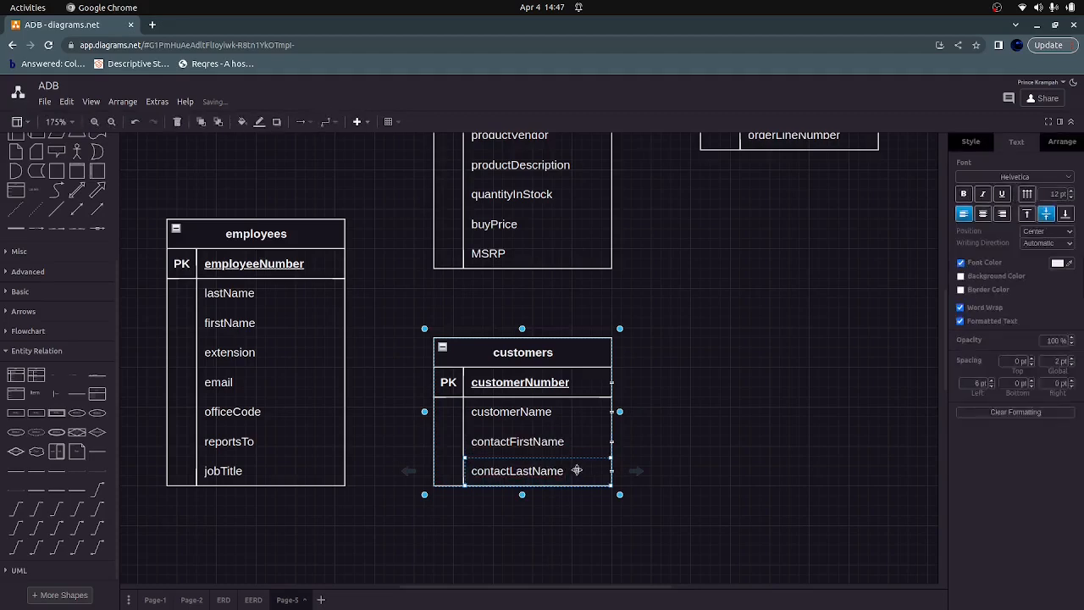
{"action": "key", "text": "ctrl+d"}
{"action": "key", "text": "ctrl+d"}
{"action": "key", "text": "ctrl+d"}
{"action": "key", "text": "ctrl+d"}
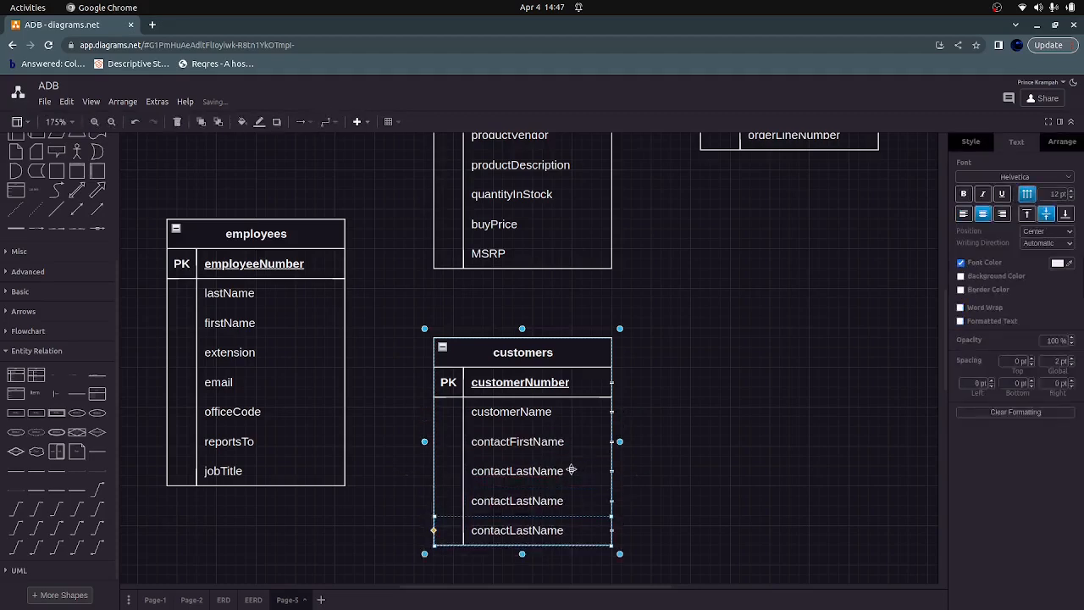
Step: Rename the first two duplicated contactLastName rows of the customers table as phone and addressLine1
{"action": "left_click", "coordinate": [516, 481]}
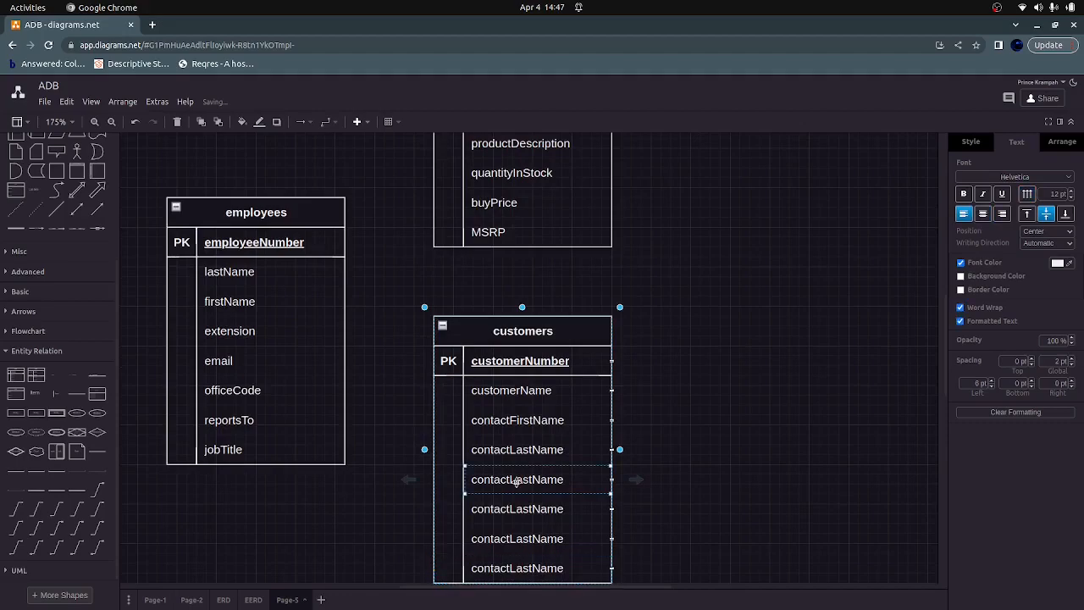
{"action": "double_click", "coordinate": [515, 481]}
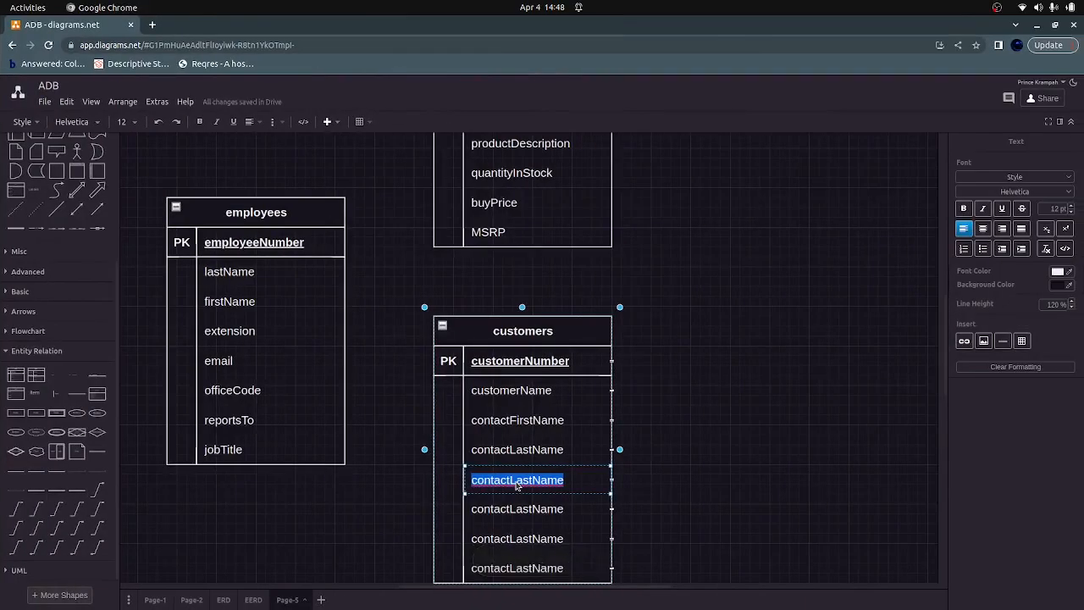
{"action": "type", "text": "phone"}
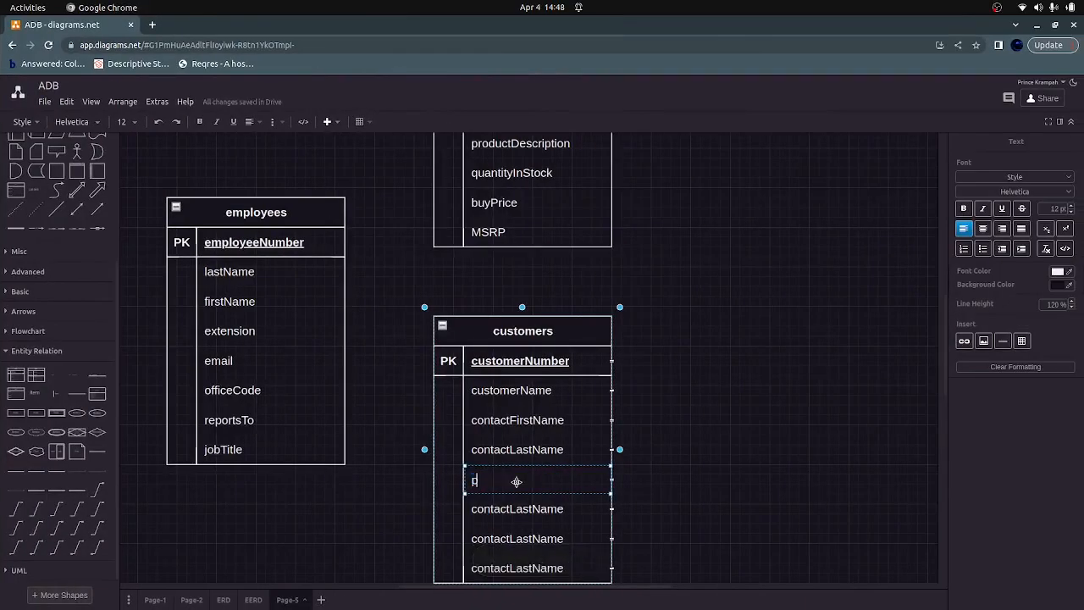
{"action": "double_click", "coordinate": [506, 506]}
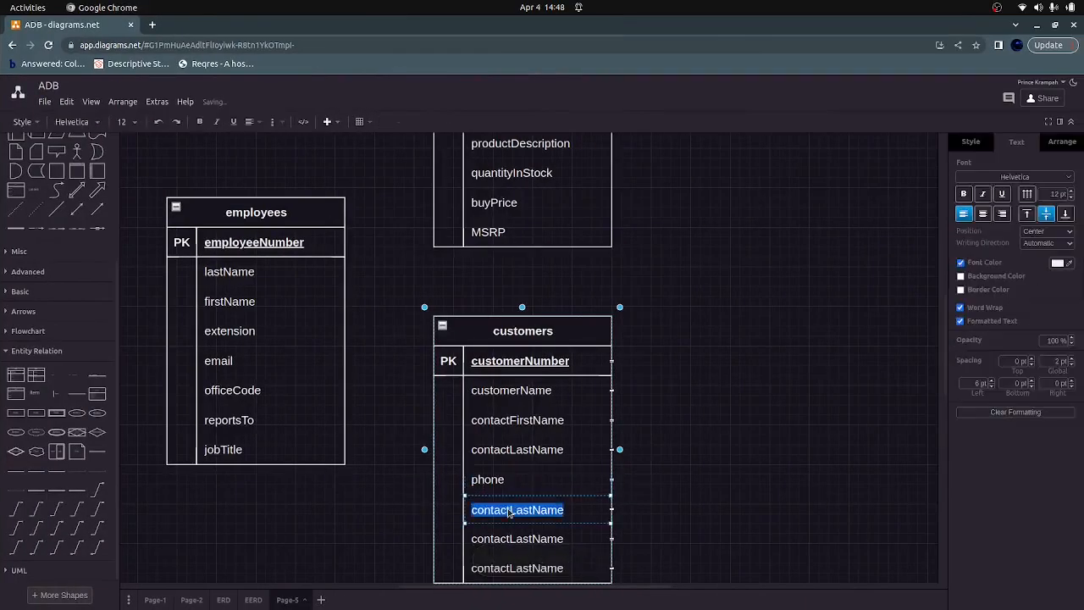
{"action": "type", "text": "address"}
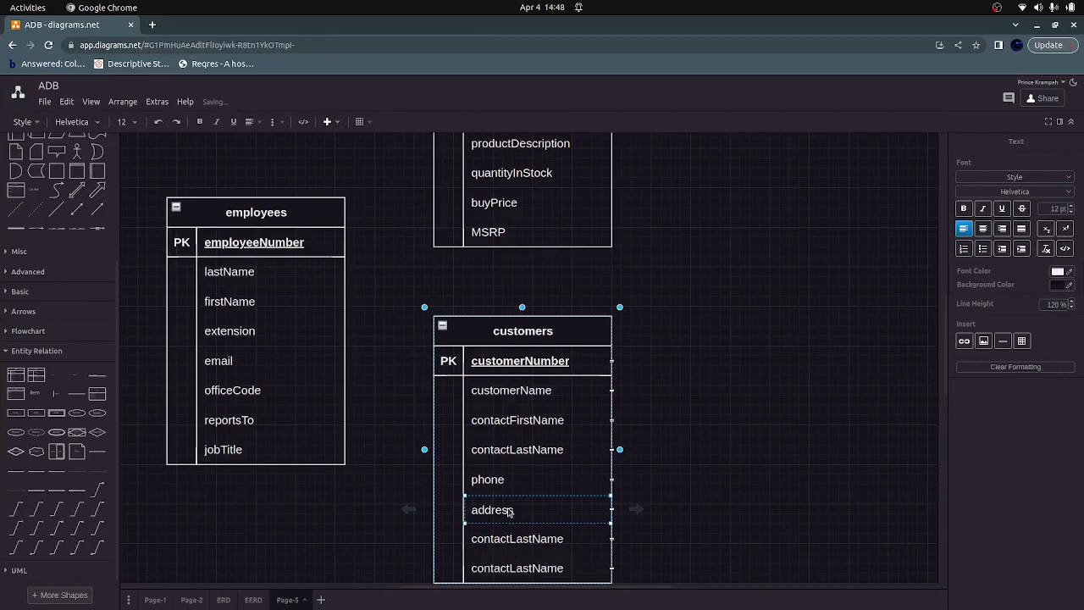
{"action": "type", "text": "Line1"}
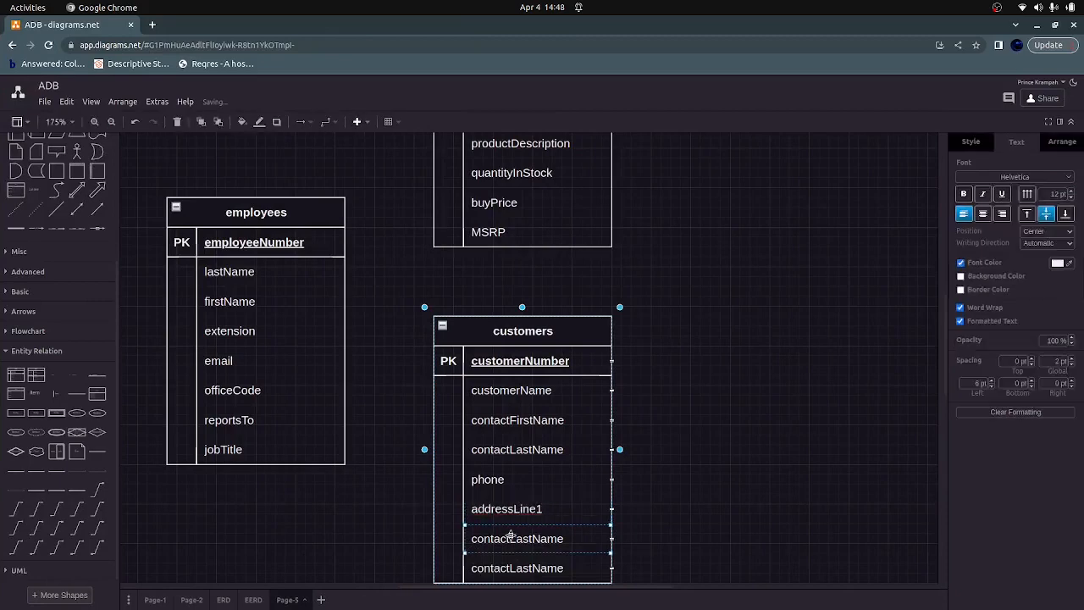
Step: Rename the remaining two duplicated contactLastName rows of the customers table as addressLine2 and city
{"action": "double_click", "coordinate": [510, 537]}
{"action": "type", "text": "addressLine"}
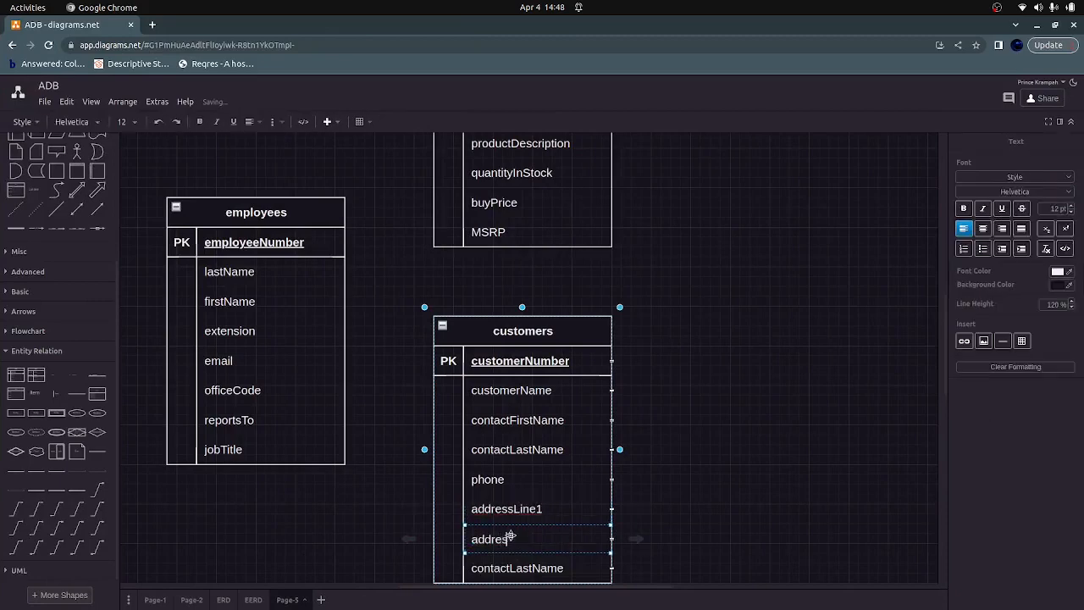
{"action": "type", "text": "2"}
{"action": "scroll", "coordinate": [571, 402], "scroll_direction": "down", "scroll_amount": 3}
{"action": "double_click", "coordinate": [503, 368]}
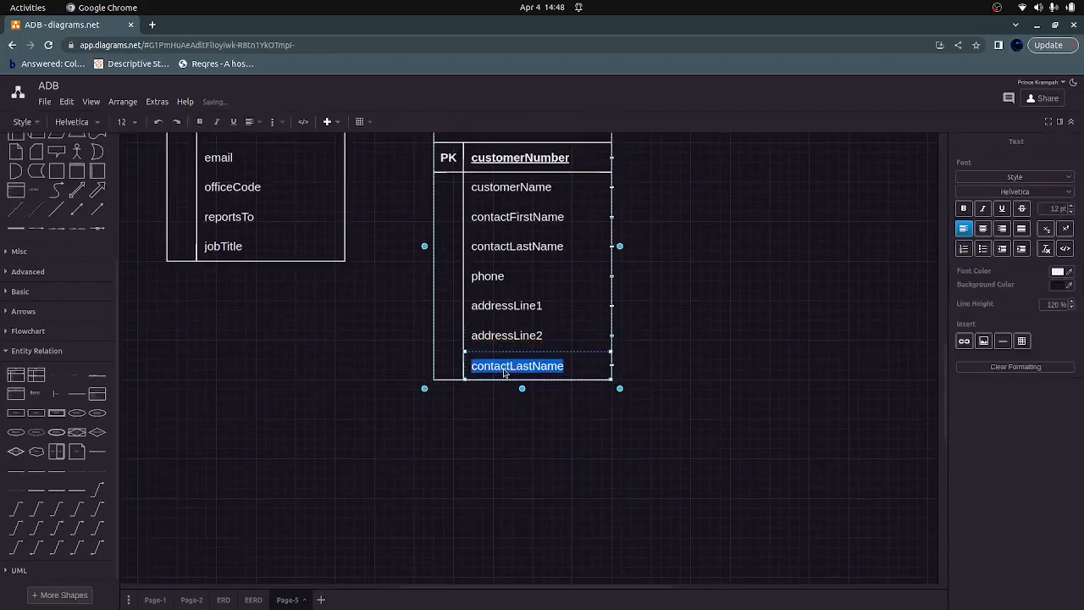
{"action": "type", "text": "city"}
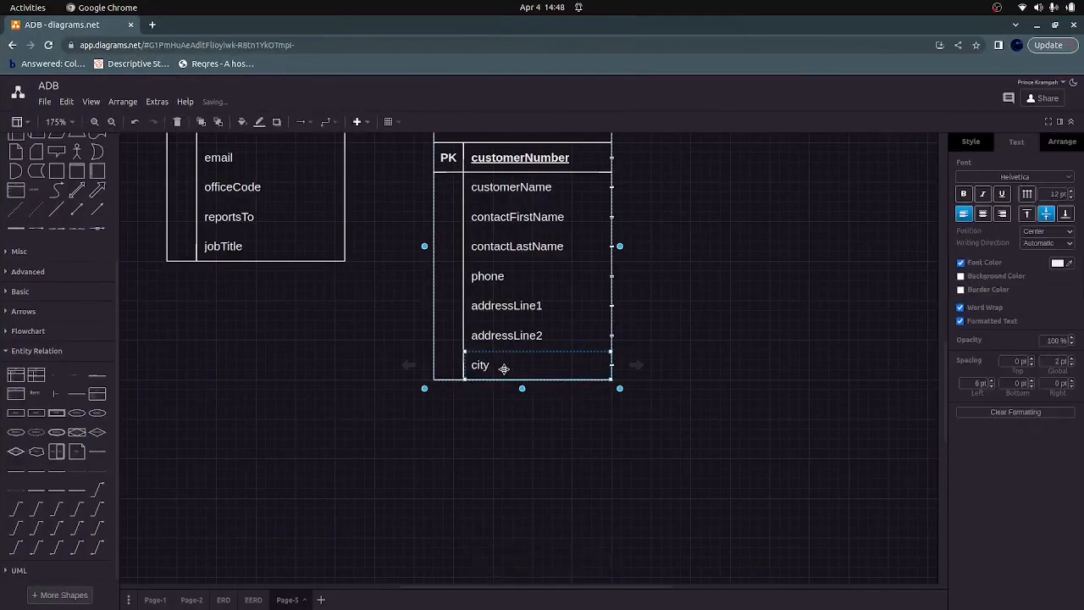
Step: Duplicate the city row of the customers table twice and rename the first copy as state
{"action": "key", "text": "ctrl+d"}
{"action": "key", "text": "ctrl+d"}
{"action": "double_click", "coordinate": [484, 394]}
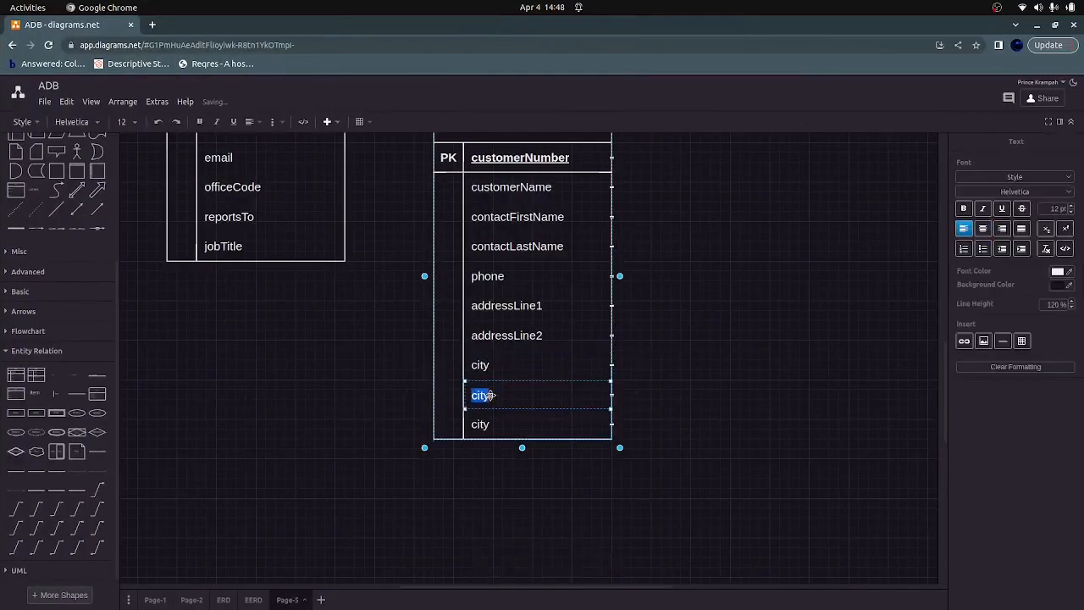
{"action": "type", "text": "stat"}
Step: Rename the remaining duplicated city row of the customers table as postalCode
{"action": "double_click", "coordinate": [483, 424]}
{"action": "type", "text": "[ps"}
{"action": "key", "text": "BackSpace"}
{"action": "key", "text": "BackSpace"}
{"action": "key", "text": "BackSpace"}
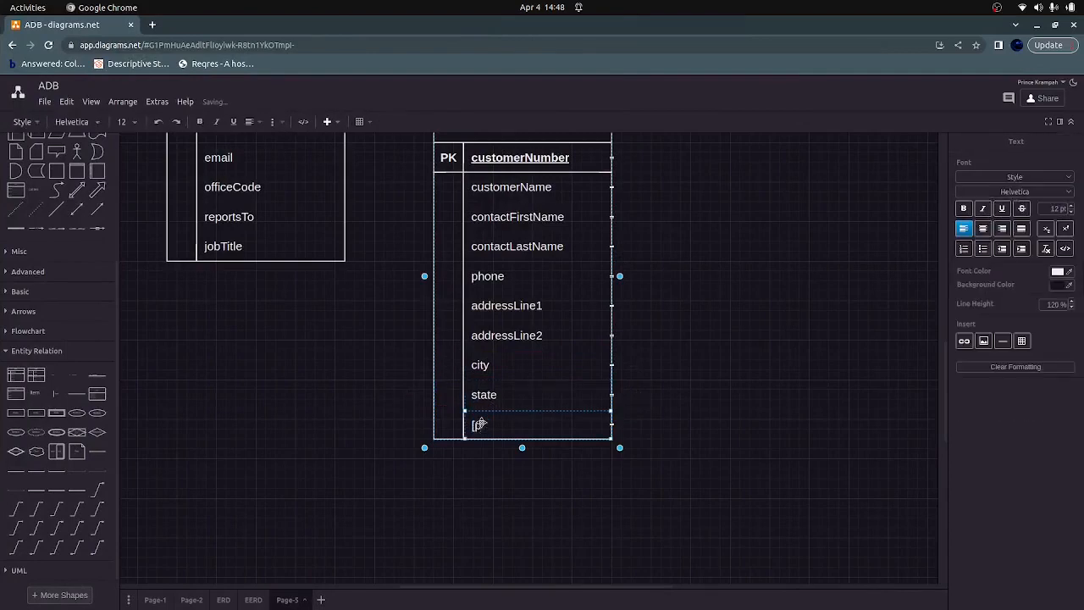
{"action": "type", "text": "postalCode"}
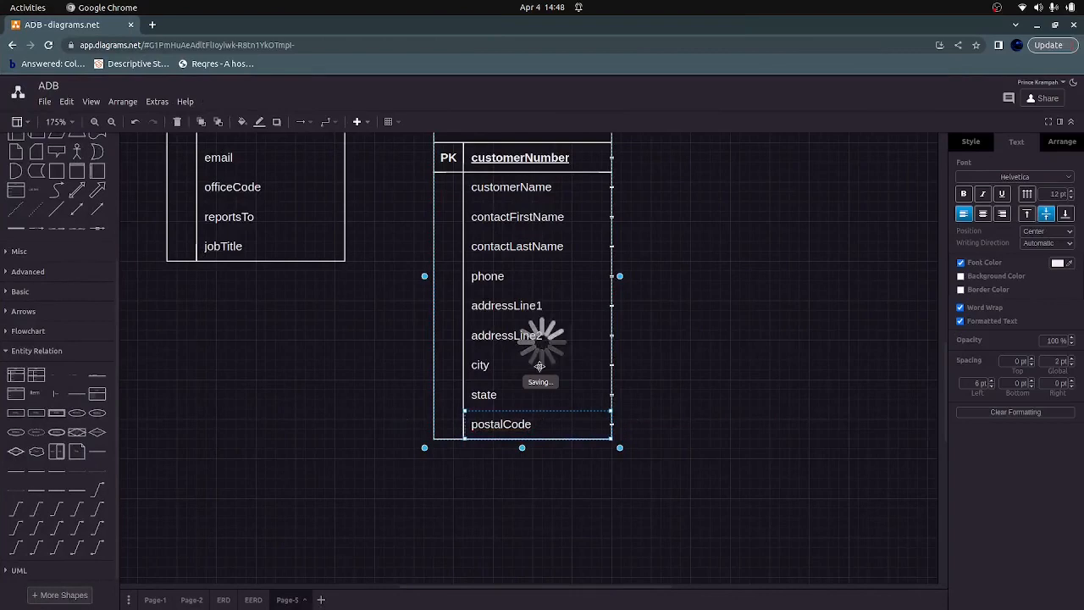
Step: Duplicate the postalCode row of the customers table and rename the copy as country
{"action": "left_click", "coordinate": [548, 424]}
{"action": "key", "text": "ctrl+d"}
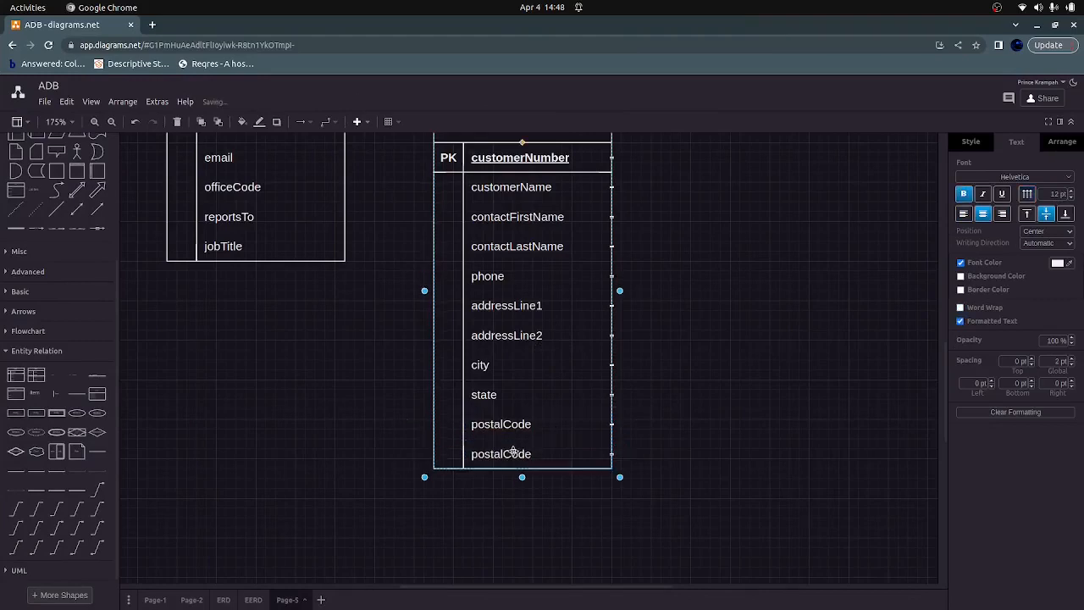
{"action": "double_click", "coordinate": [514, 453]}
{"action": "type", "text": "country"}
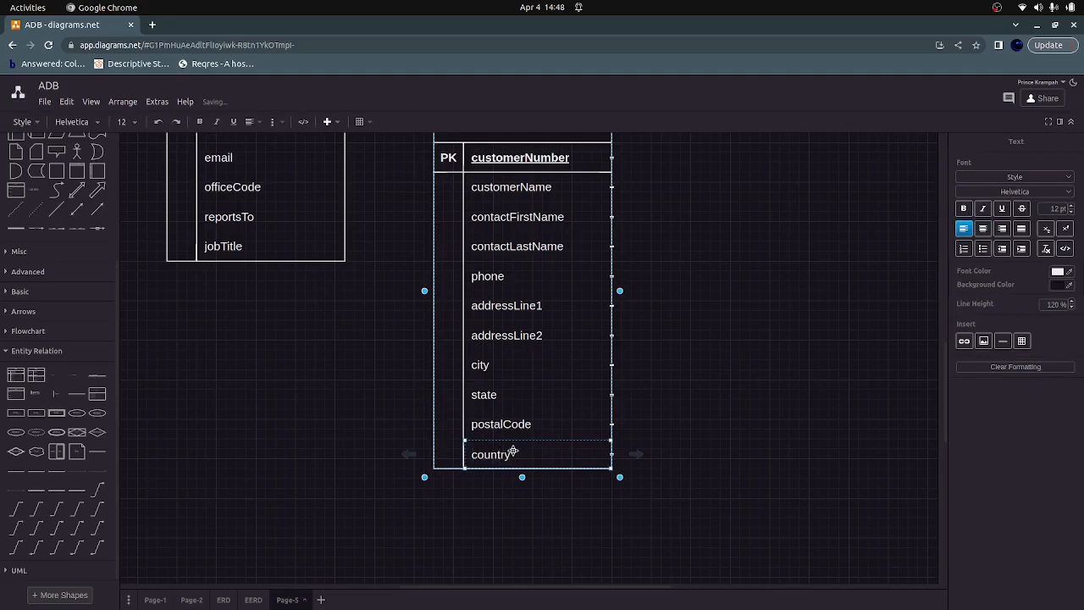
{"action": "left_click", "coordinate": [678, 415]}
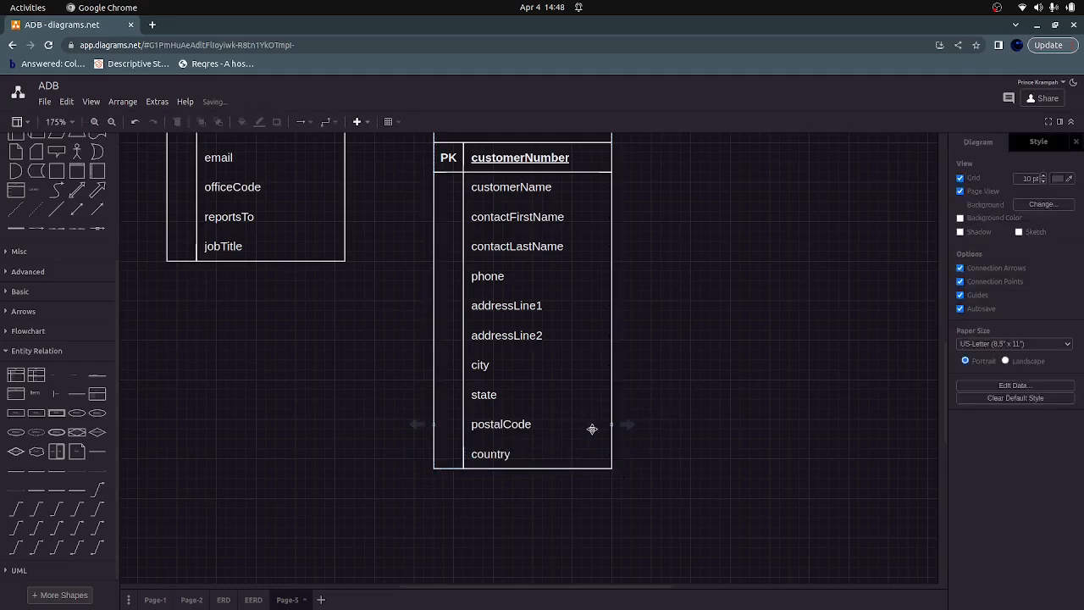
Step: Add a new entity table with a primary key row to the right of the customers table
{"action": "scroll", "coordinate": [417, 431], "scroll_direction": "up", "scroll_amount": 5}
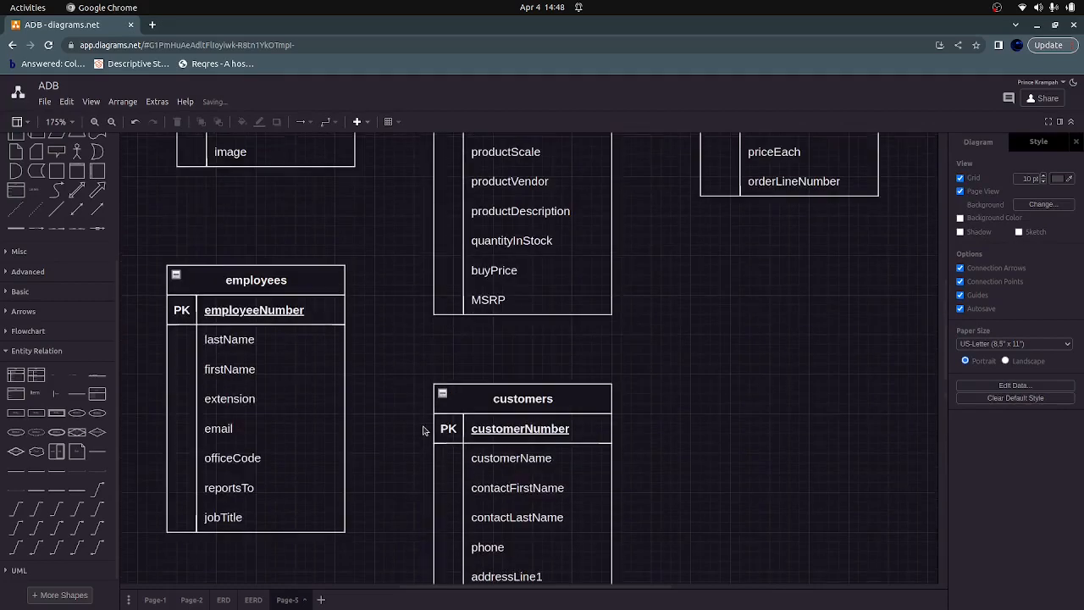
{"action": "scroll", "coordinate": [423, 430], "scroll_direction": "down", "scroll_amount": 3}
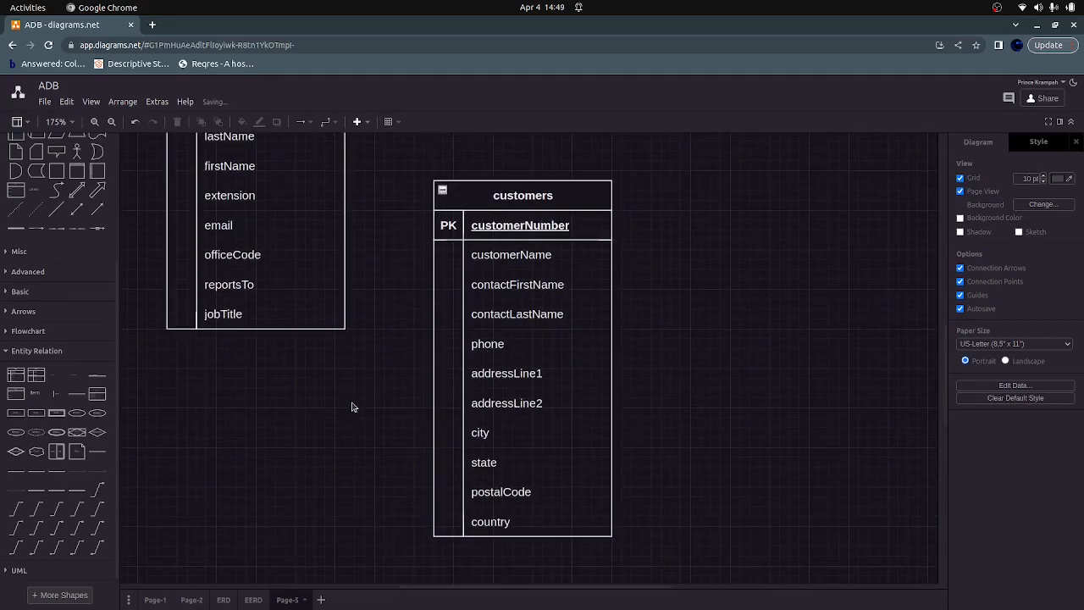
{"action": "left_click_drag", "start_coordinate": [15, 376], "coordinate": [707, 196]}
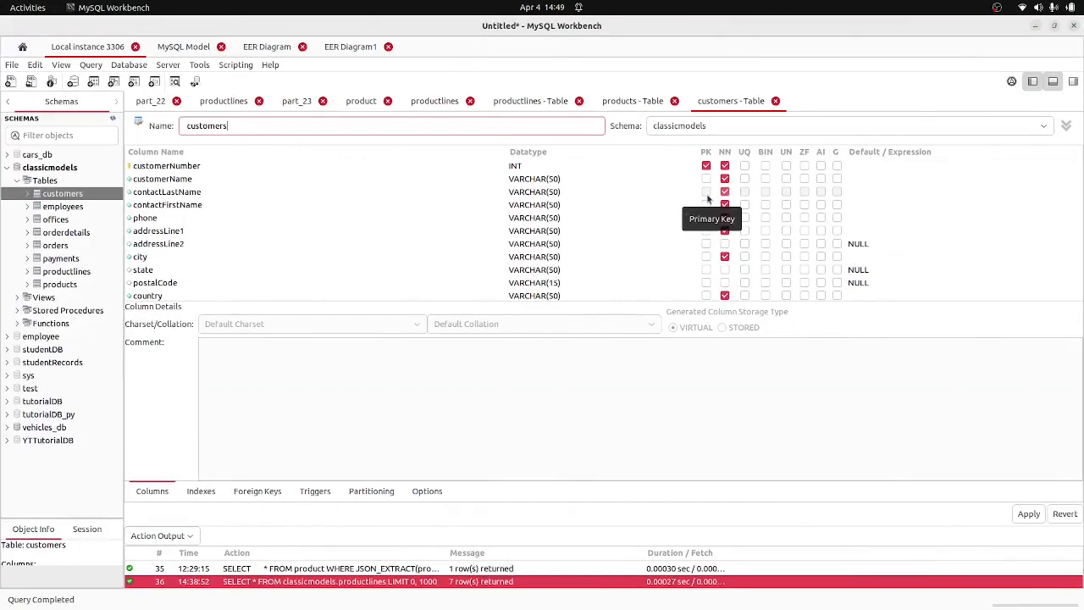
Step: In MySQL Workbench, close the customers, products and productlines table definitions and open the definition of the classicmodels orders table
{"action": "left_click", "coordinate": [775, 101]}
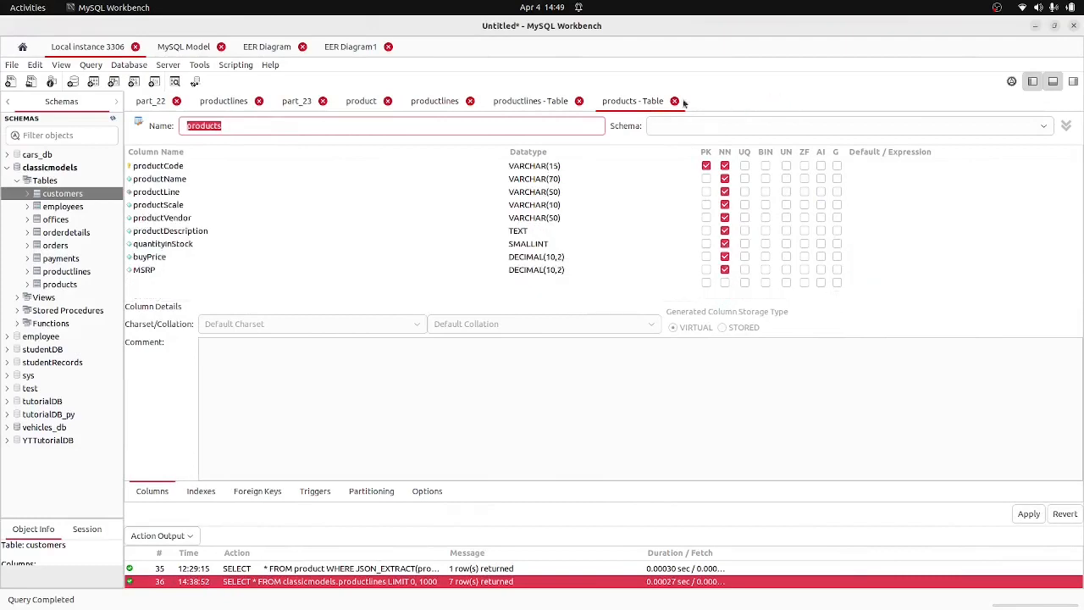
{"action": "left_click", "coordinate": [674, 101]}
{"action": "left_click", "coordinate": [577, 101]}
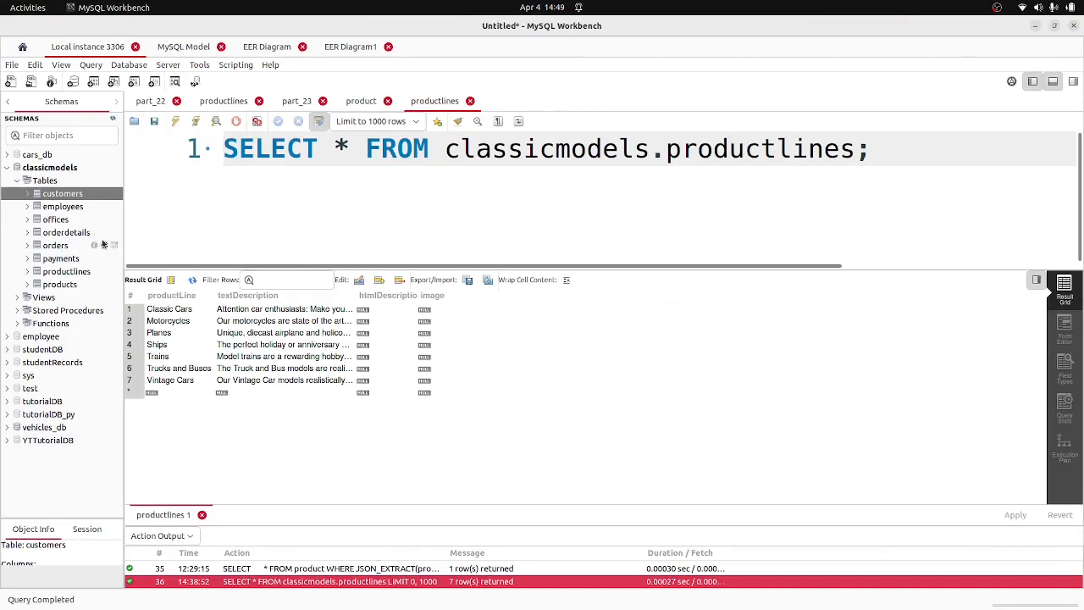
{"action": "left_click", "coordinate": [102, 245]}
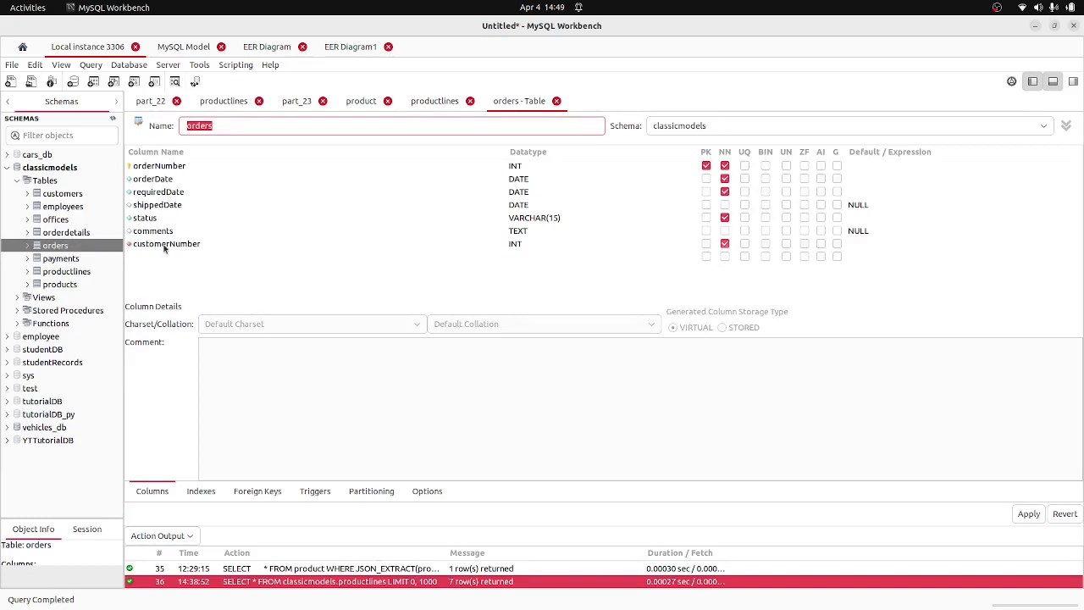
Step: Switch back to diagrams.net and rename the UniqueID key row of the new table as orderNumber
{"action": "key", "text": "ctrl+alt+Right"}
{"action": "key", "text": "ctrl+alt+Right"}
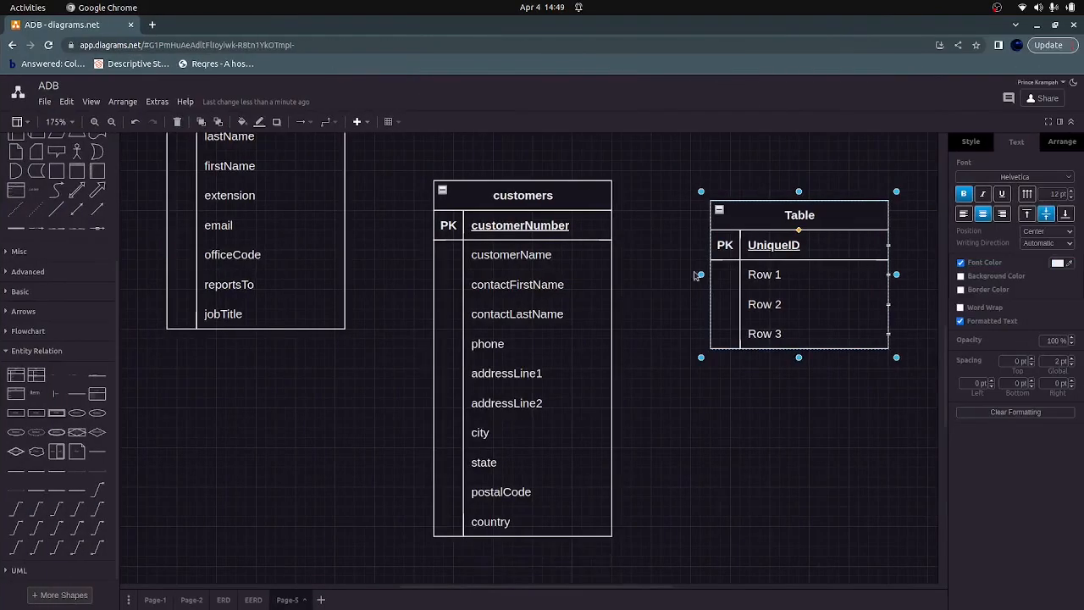
{"action": "double_click", "coordinate": [767, 247]}
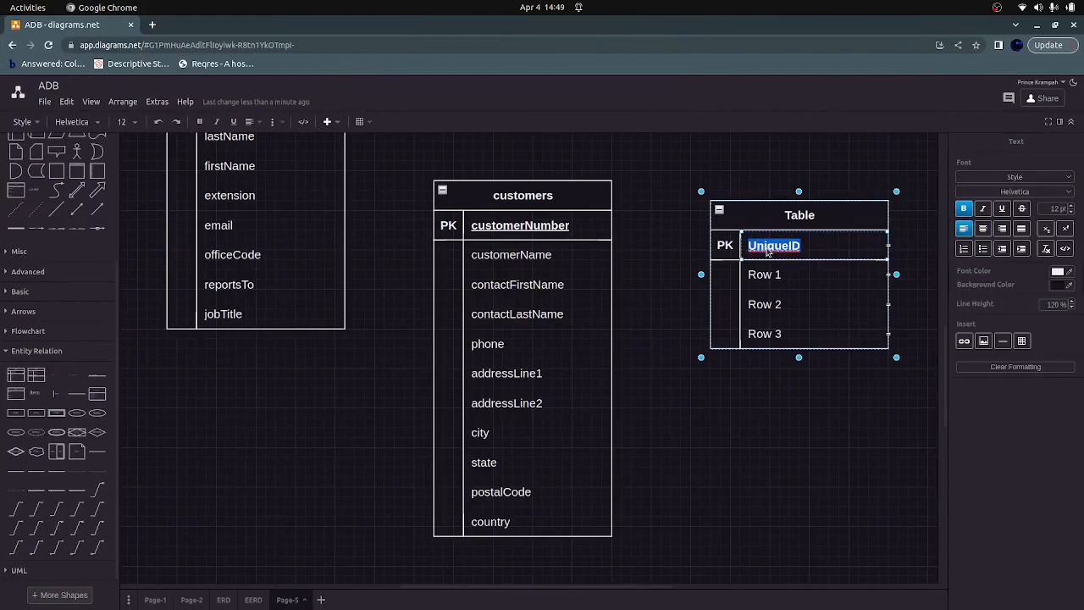
{"action": "key", "text": "ctrl+alt+Left"}
{"action": "key", "text": "ctrl+alt+Left"}
{"action": "key", "text": "ctrl+alt+Right"}
{"action": "key", "text": "ctrl+alt+Right"}
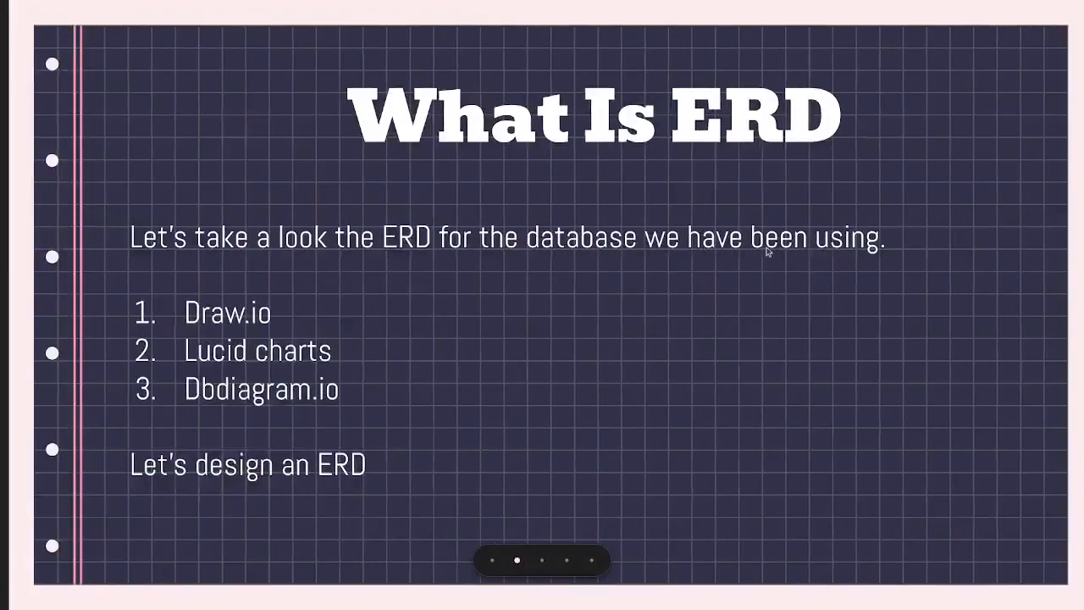
{"action": "type", "text": "order"}
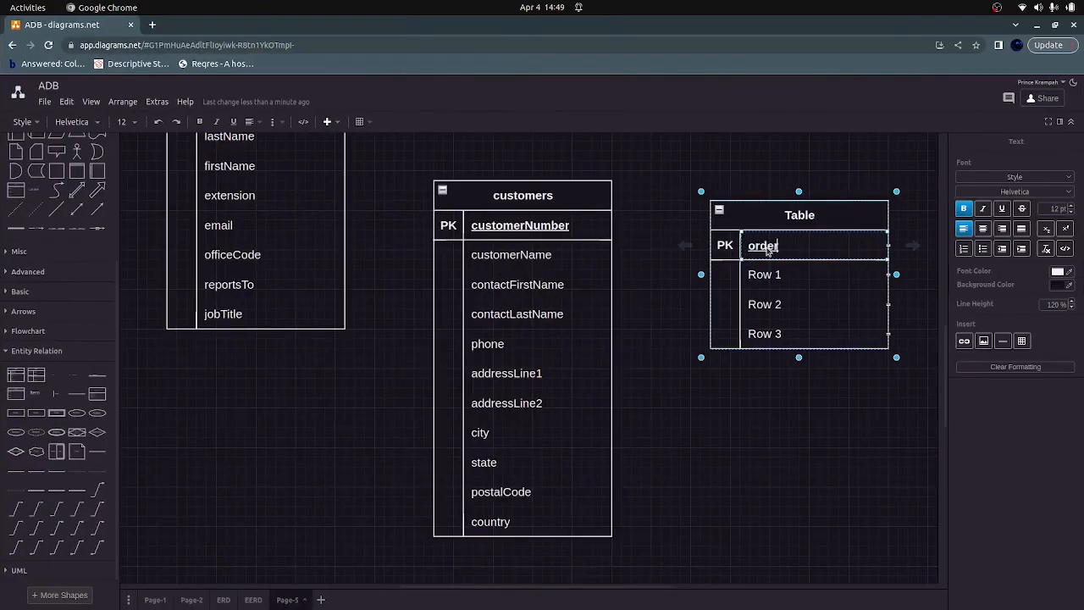
{"action": "type", "text": "Number"}
Step: Consult the orders columns in MySQL Workbench and rename Row 1 of the new diagrams.net table as orderDate
{"action": "key", "text": "ctrl+alt+Left"}
{"action": "key", "text": "ctrl+alt+Left"}
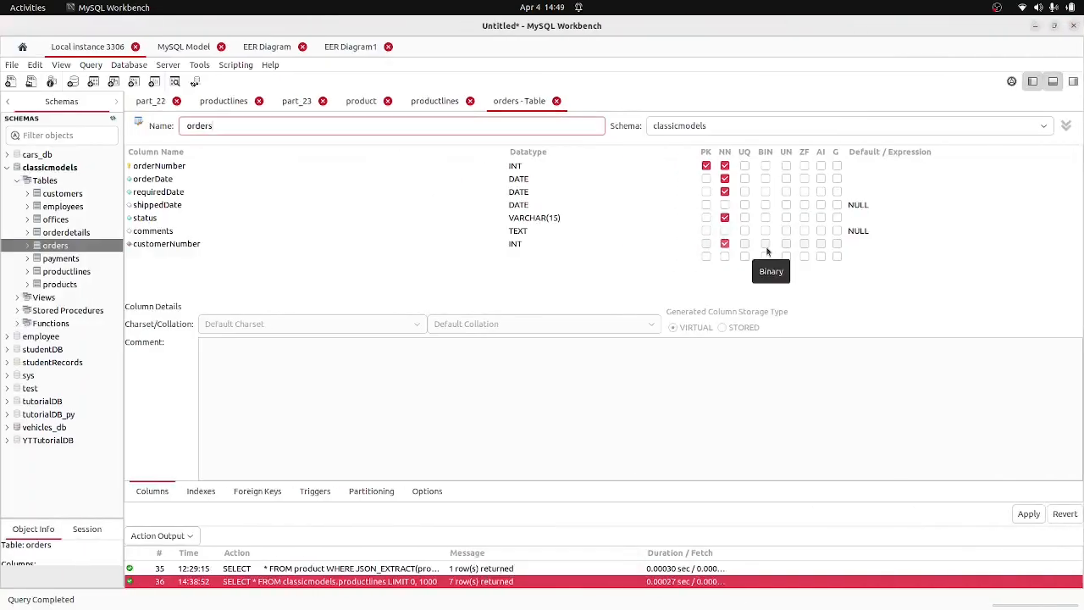
{"action": "key", "text": "ctrl+alt+Right"}
{"action": "key", "text": "ctrl+alt+Right"}
{"action": "double_click", "coordinate": [759, 274]}
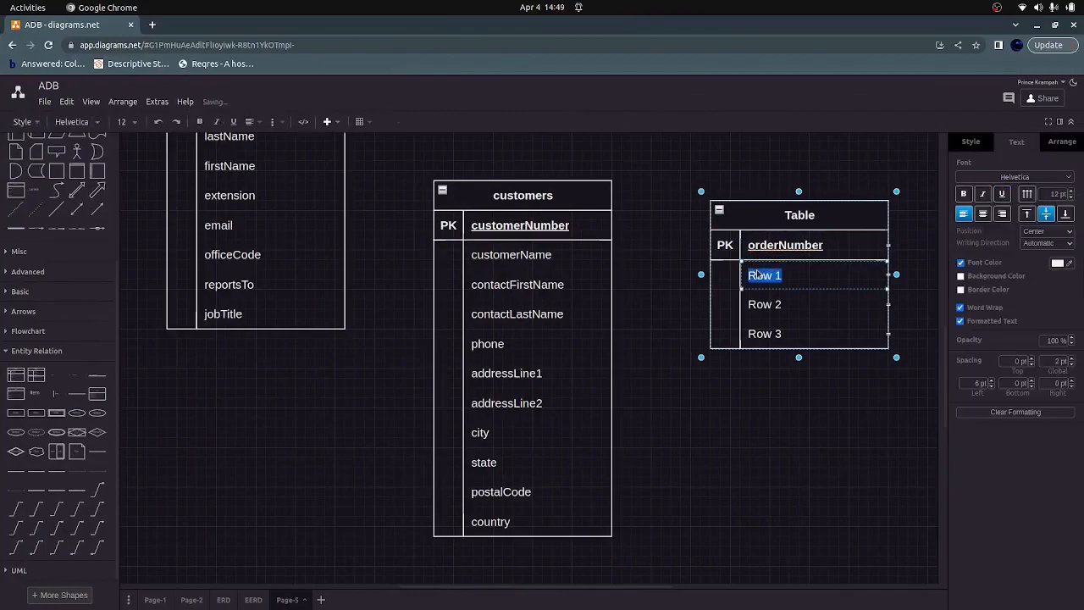
{"action": "type", "text": "orderD"}
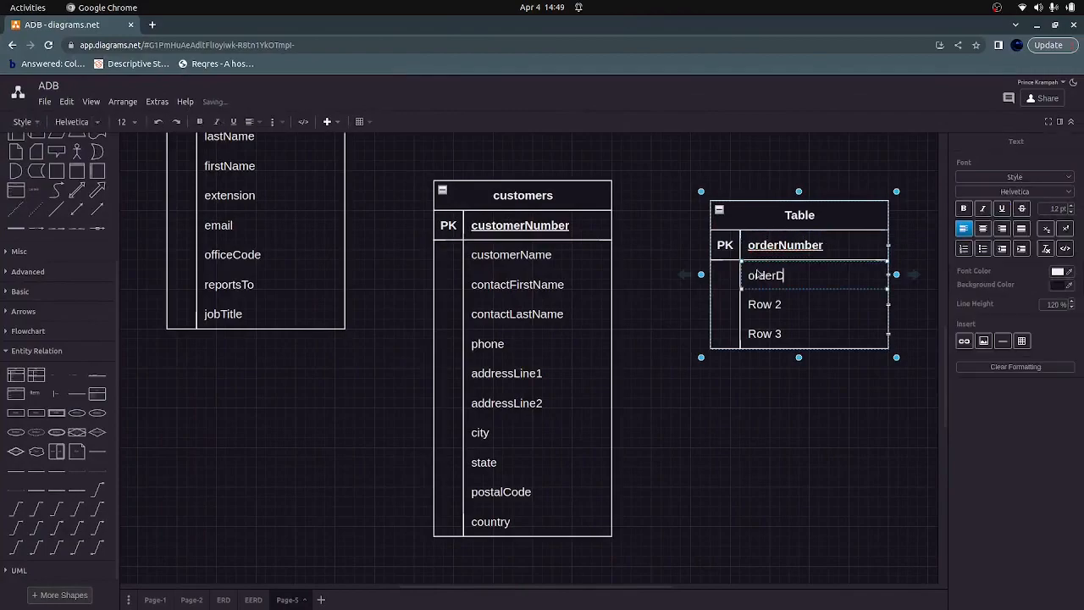
Step: Consult the orders columns in MySQL Workbench, then rename Row 2 of the new diagrams.net table as requiredDate
{"action": "key", "text": "ctrl+alt+Left"}
{"action": "key", "text": "ctrl+alt+Left"}
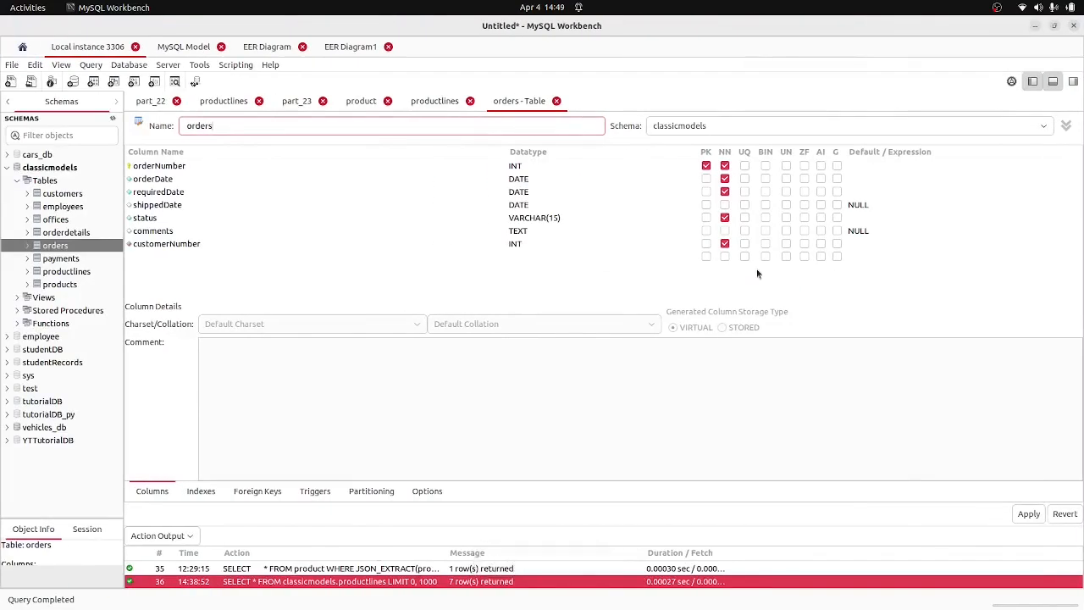
{"action": "key", "text": "ctrl+alt+Right"}
{"action": "key", "text": "ctrl+alt+Right"}
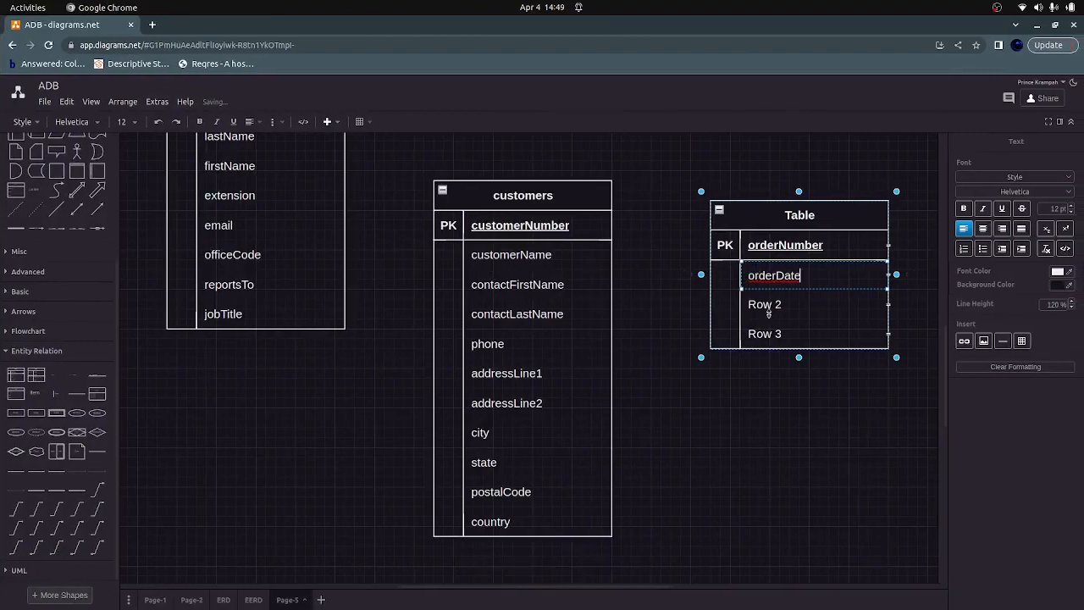
{"action": "key", "text": "Tab"}
{"action": "type", "text": "re"}
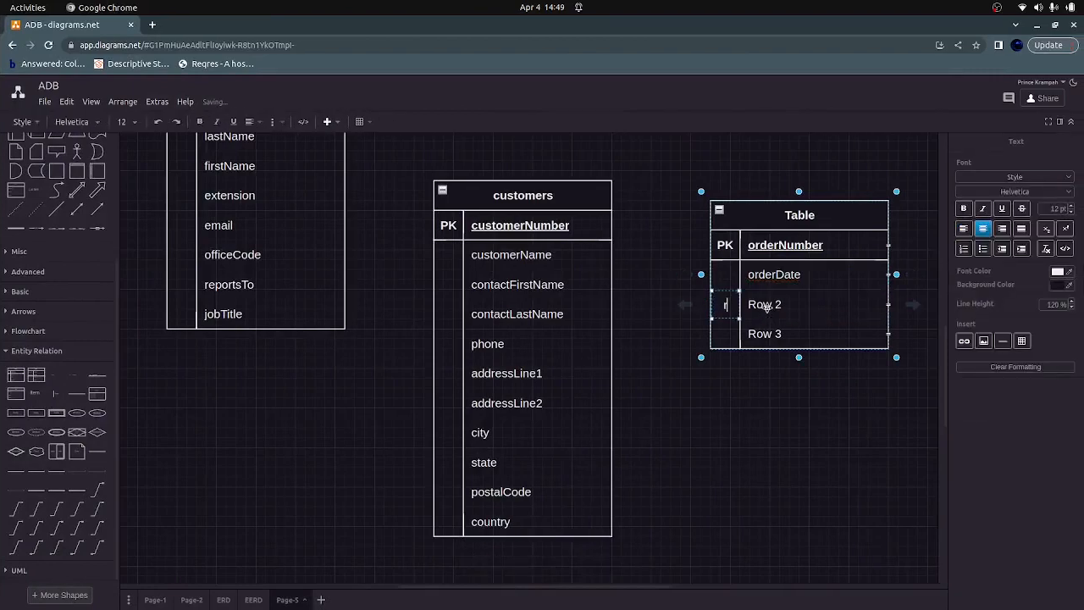
{"action": "key", "text": "Tab"}
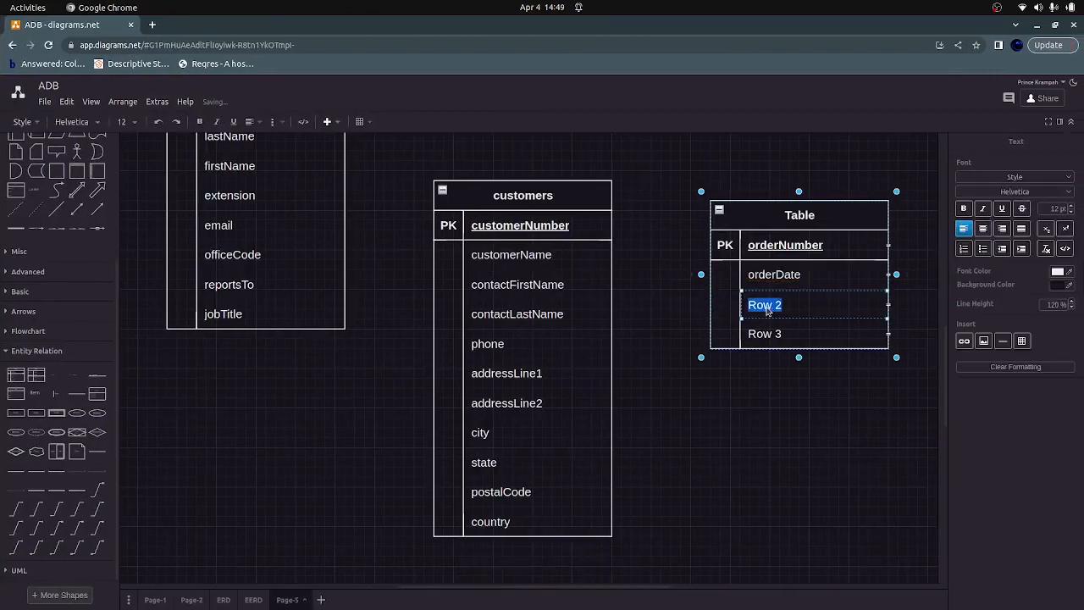
{"action": "type", "text": "requiredD"}
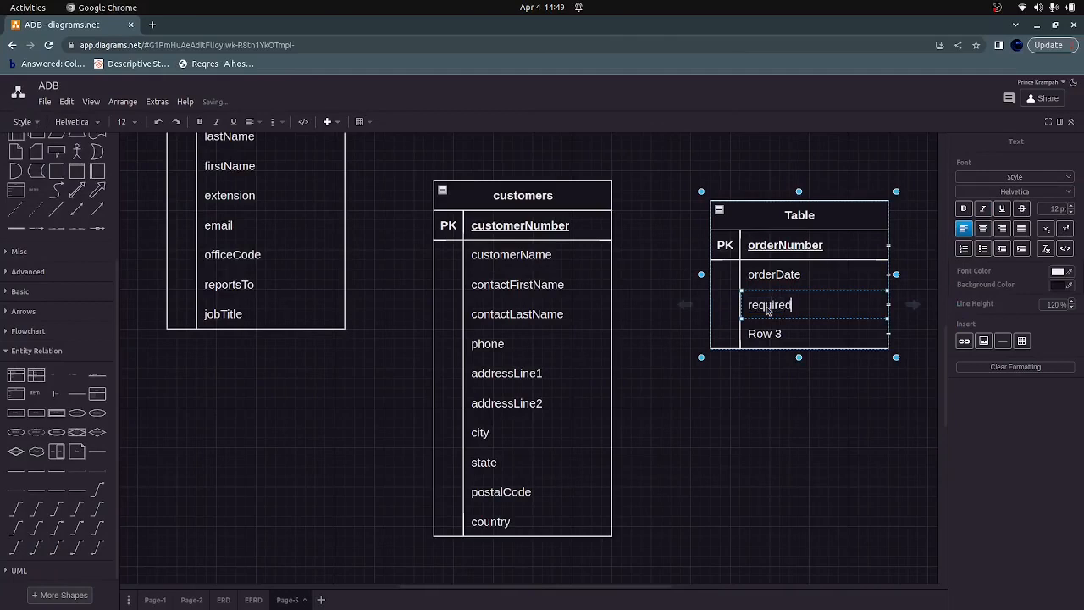
{"action": "type", "text": "ate"}
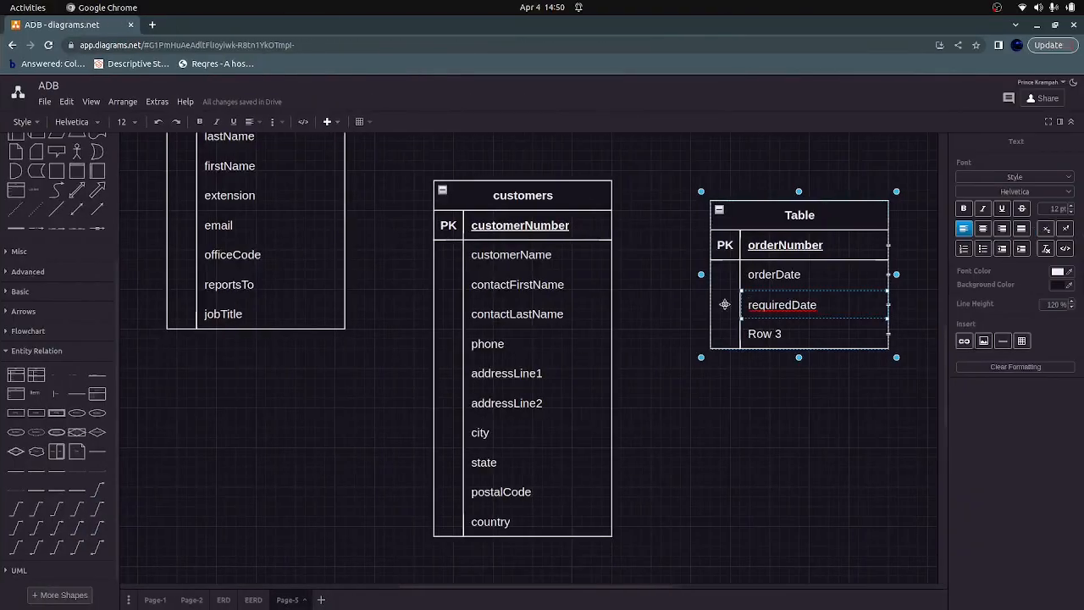
Step: Rename Row 3 of the new table as shippedDate and duplicate that row twice
{"action": "double_click", "coordinate": [759, 334]}
{"action": "type", "text": "sh"}
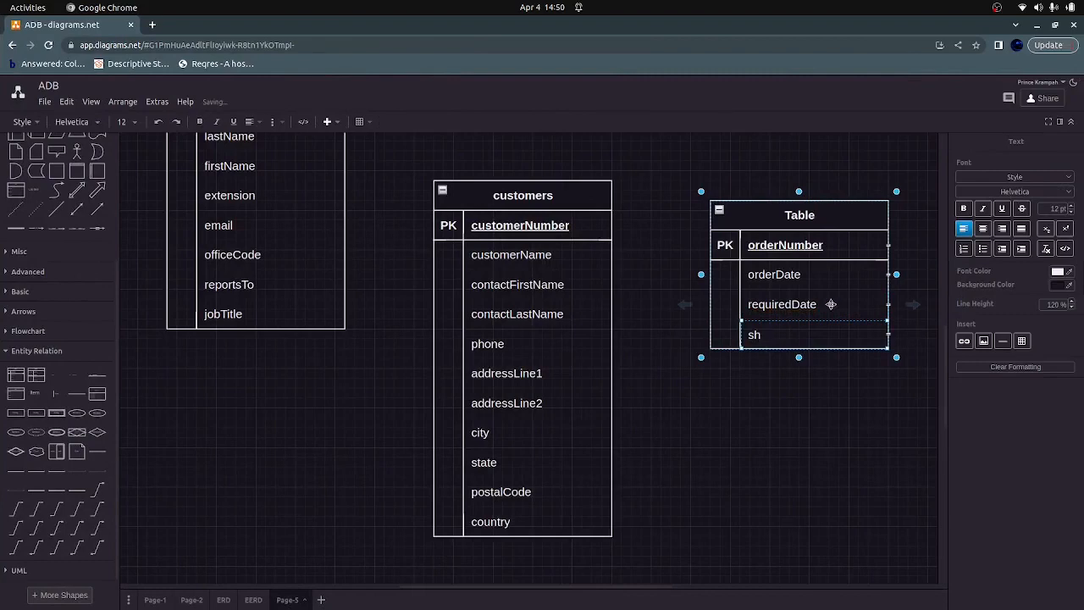
{"action": "type", "text": "ippedDate"}
{"action": "left_click", "coordinate": [844, 328]}
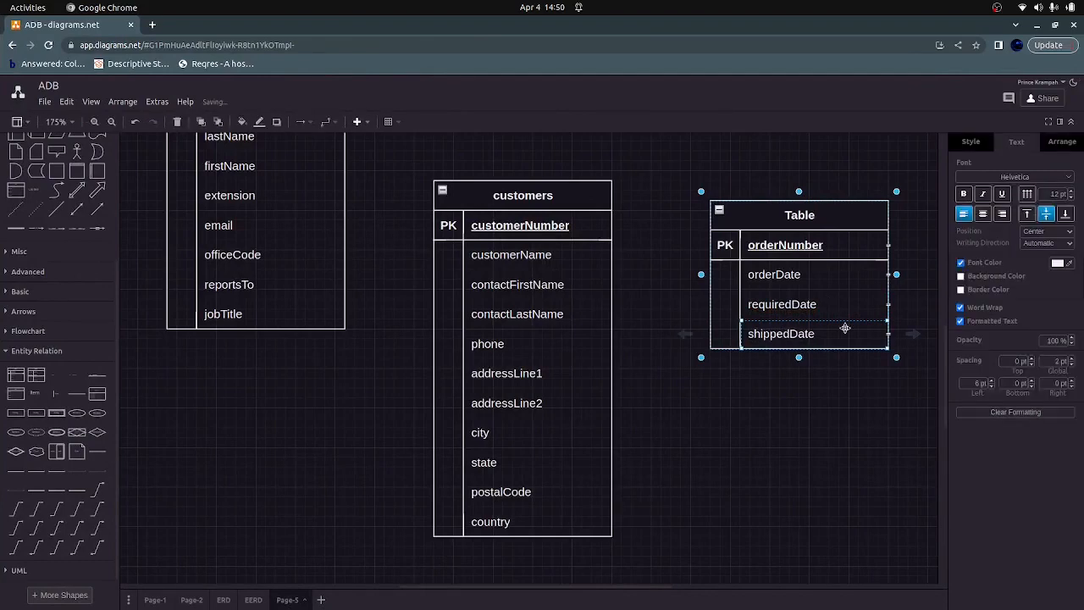
{"action": "key", "text": "ctrl+d"}
{"action": "key", "text": "ctrl+d"}
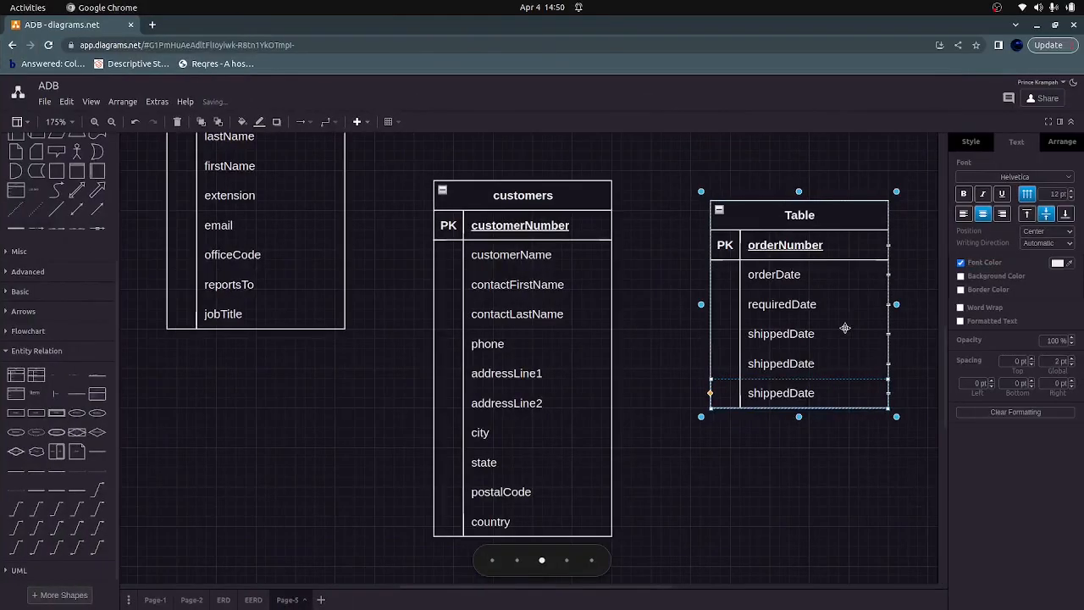
Step: Rename the two duplicated shippedDate rows as status and customerNumber
{"action": "double_click", "coordinate": [789, 367]}
{"action": "type", "text": "s"}
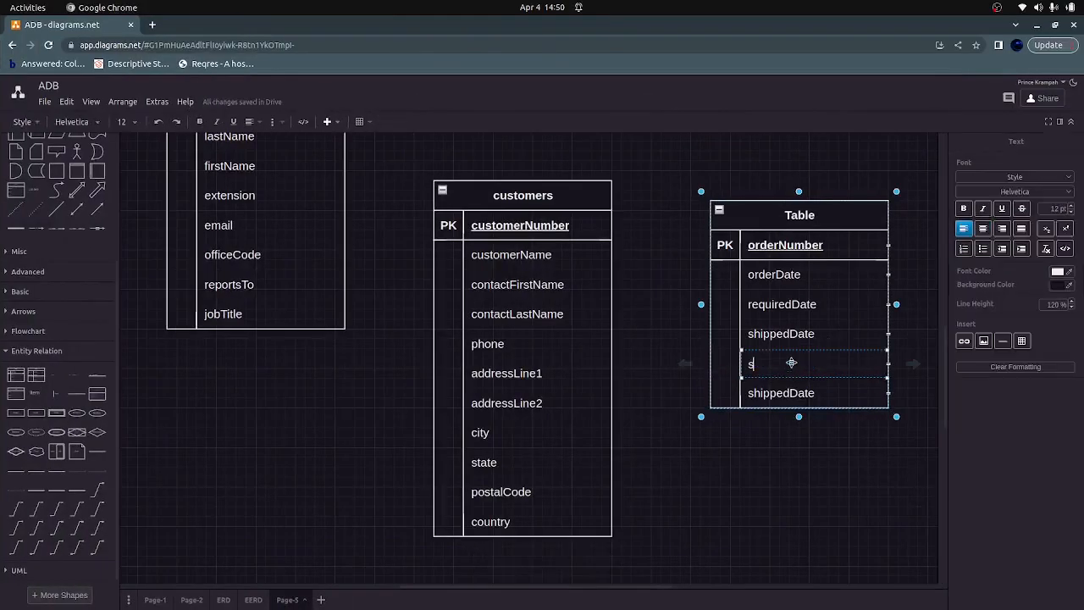
{"action": "type", "text": "tatus"}
{"action": "double_click", "coordinate": [773, 395]}
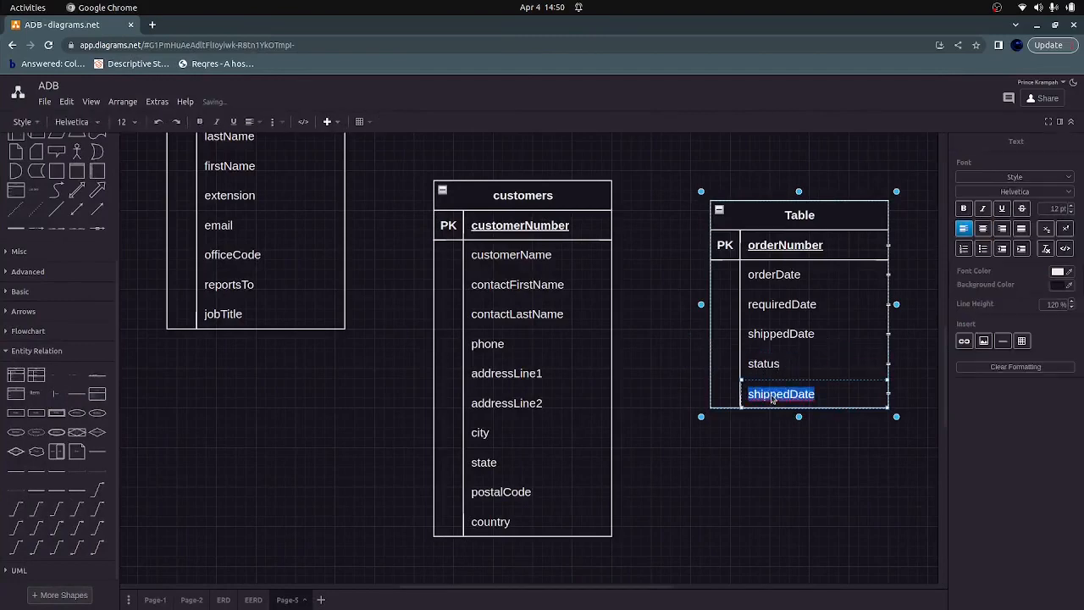
{"action": "type", "text": "cu"}
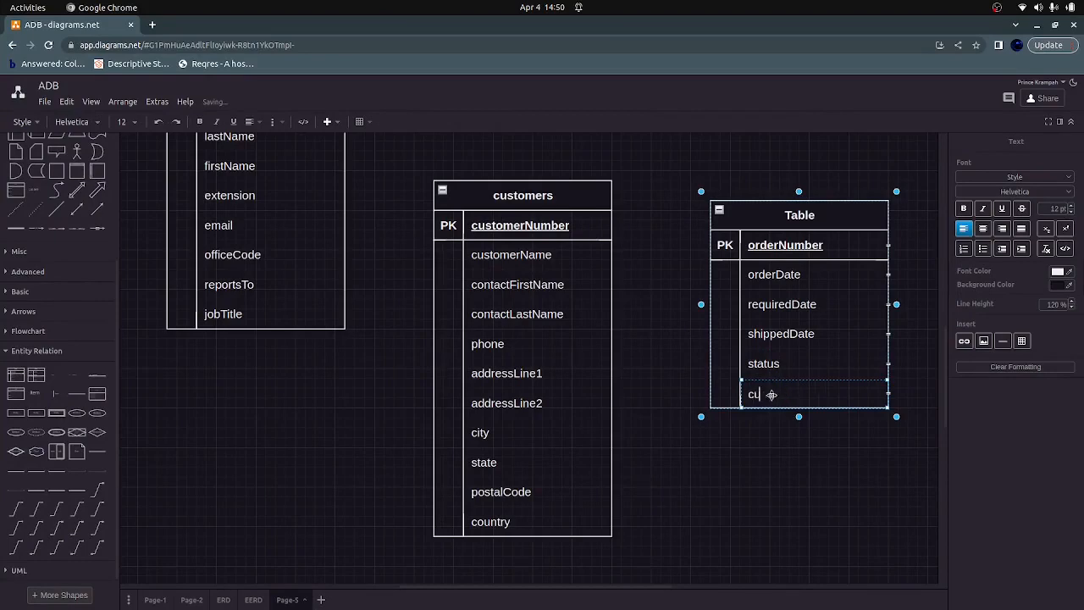
{"action": "type", "text": "stomerNumber"}
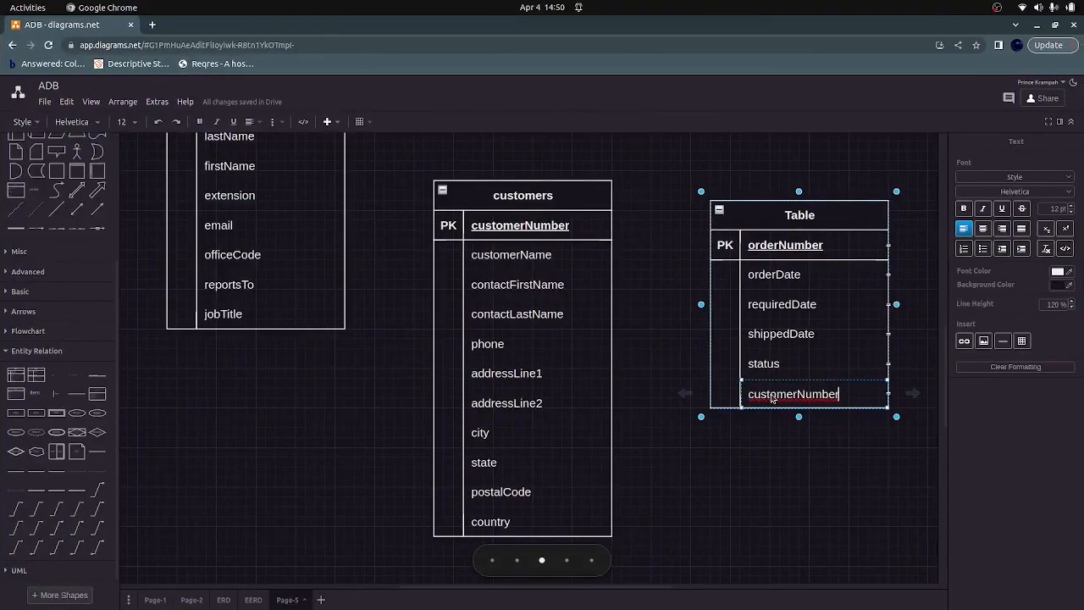
Step: Duplicate the customerNumber row and rename the upper of the two as comments
{"action": "left_click", "coordinate": [847, 386]}
{"action": "key", "text": "ctrl+d"}
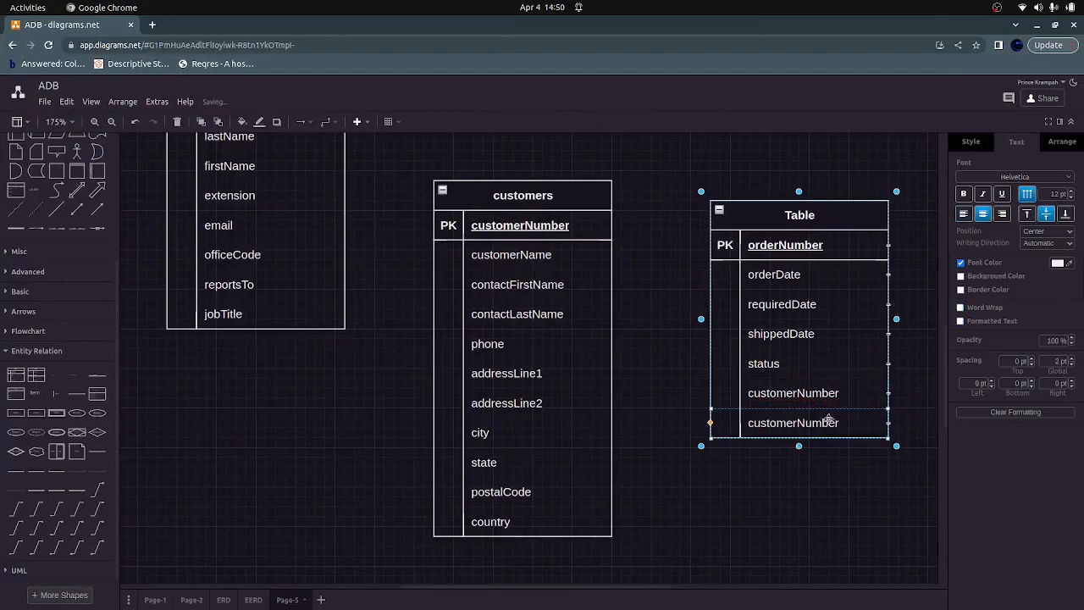
{"action": "double_click", "coordinate": [823, 426]}
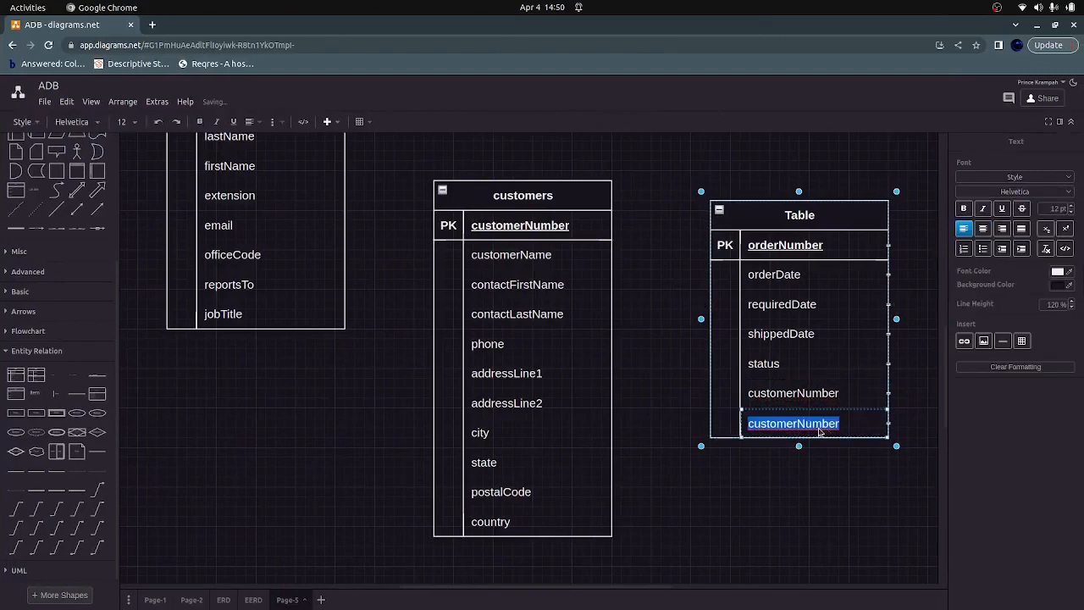
{"action": "left_click", "coordinate": [808, 394]}
{"action": "double_click", "coordinate": [808, 394]}
{"action": "type", "text": "comm"}
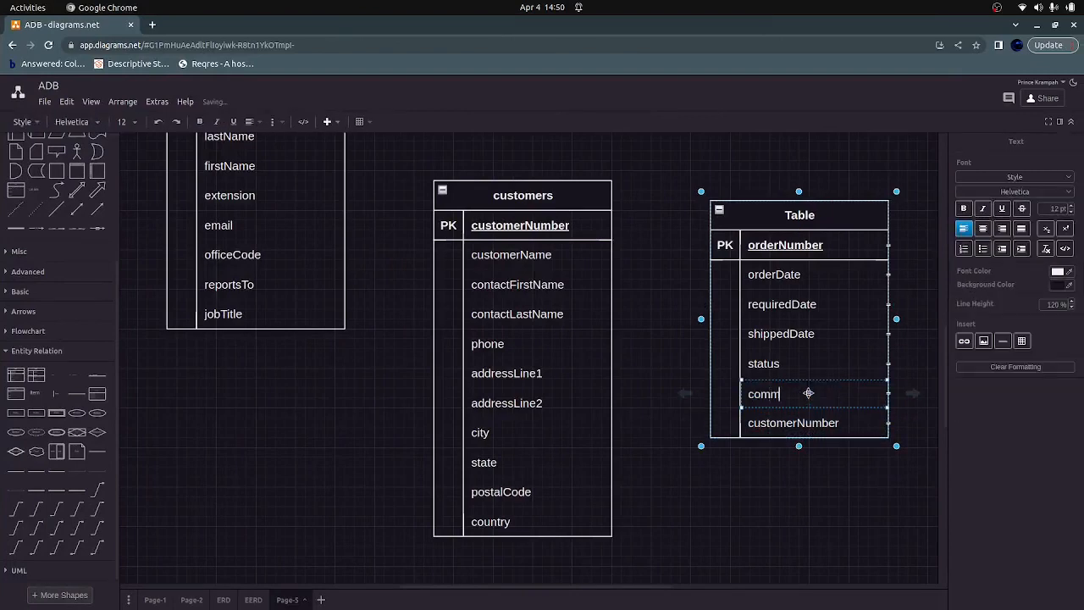
{"action": "type", "text": "ents"}
Step: Check the rows against the orders columns in MySQL Workbench, then title the diagrams.net table orders
{"action": "key", "text": "ctrl+alt+Left"}
{"action": "key", "text": "ctrl+alt+Left"}
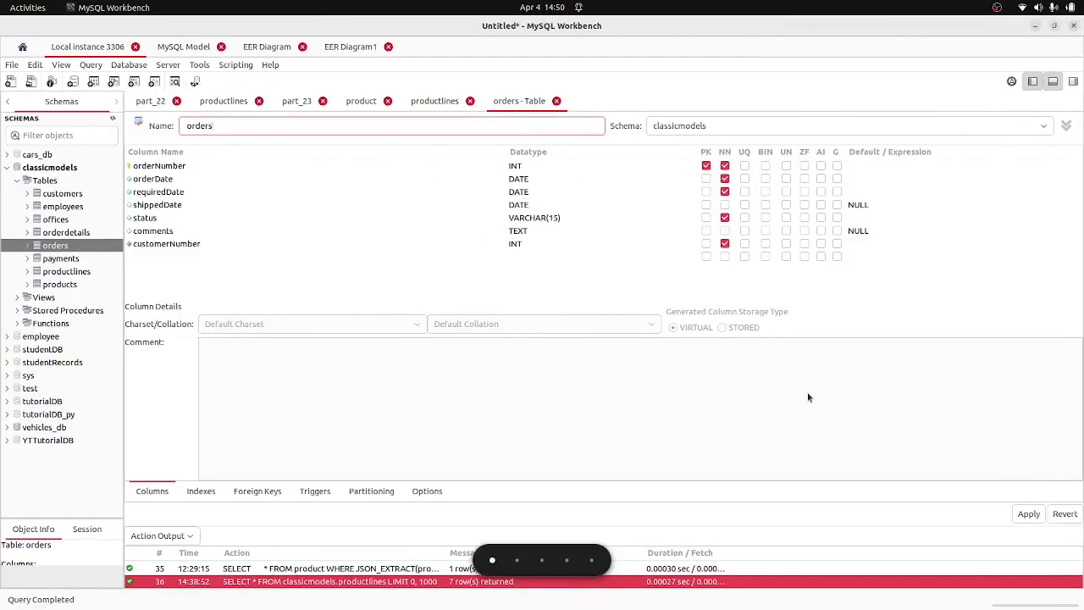
{"action": "key", "text": "ctrl+alt+Right"}
{"action": "key", "text": "ctrl+alt+Right"}
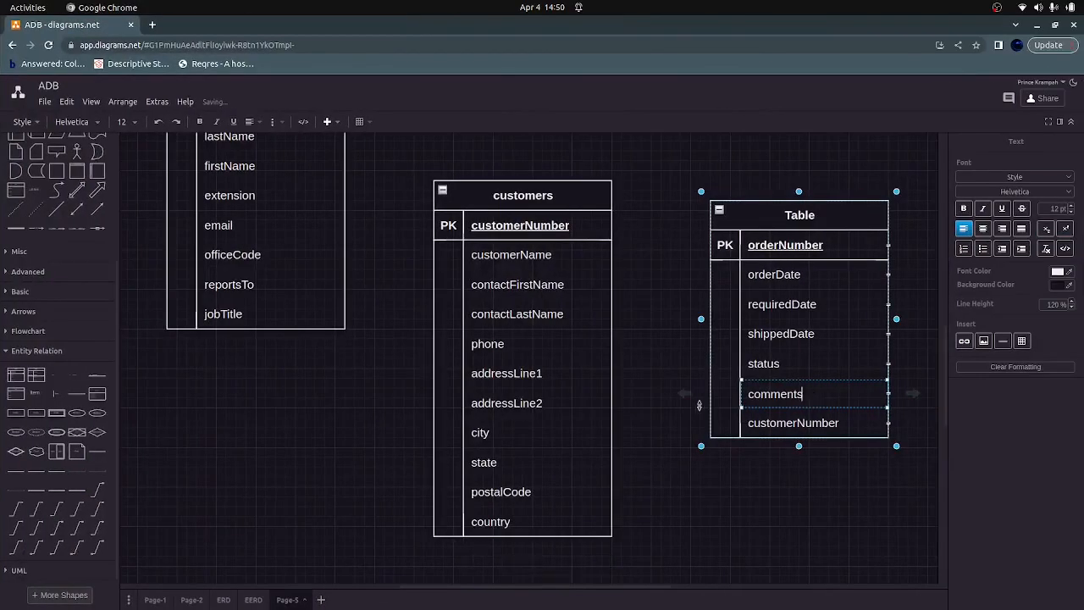
{"action": "double_click", "coordinate": [801, 217]}
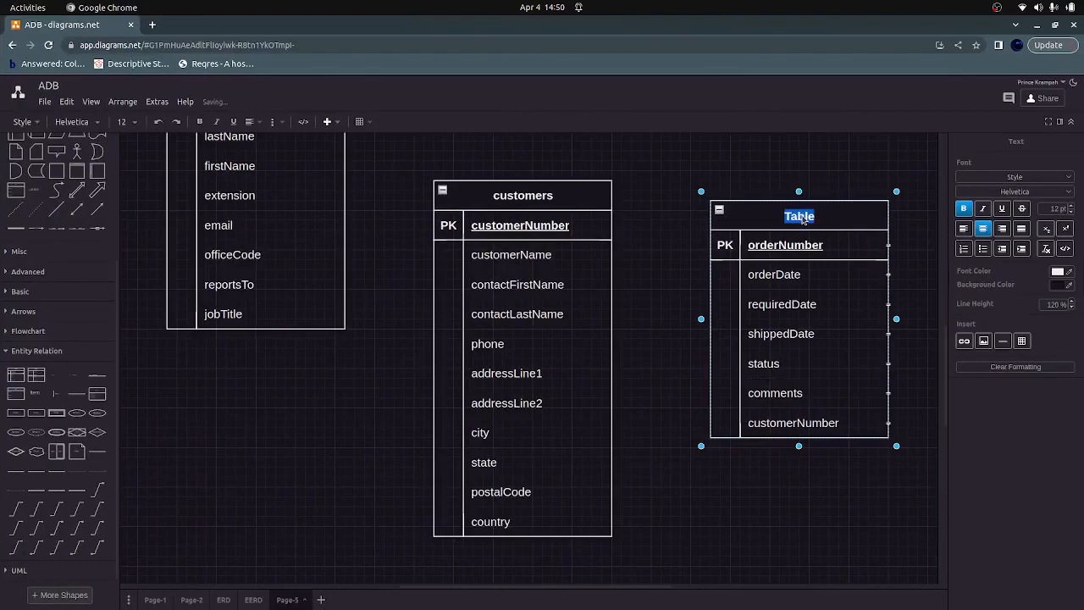
{"action": "key", "text": "BackSpace"}
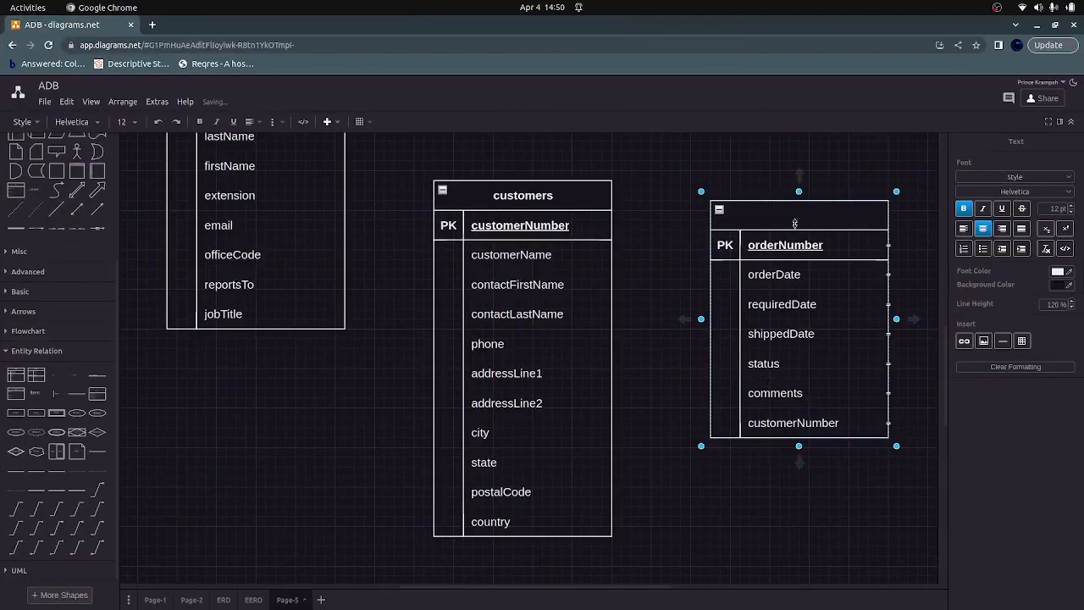
{"action": "type", "text": "orders"}
{"action": "left_click", "coordinate": [671, 326]}
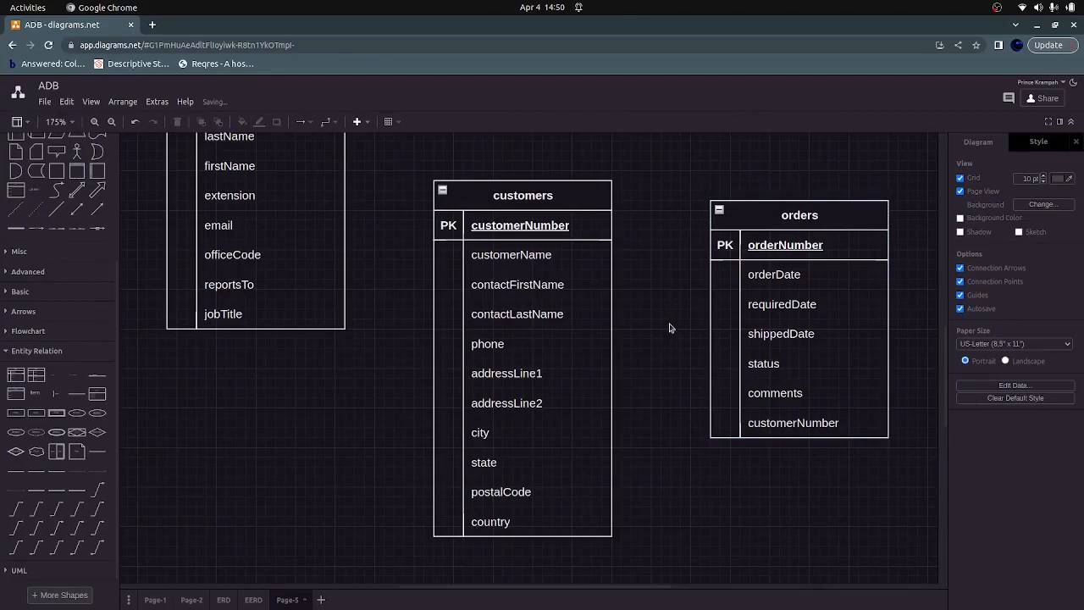
Step: Add a new entity table with a primary key row below the employees table and title it offices
{"action": "scroll", "coordinate": [659, 330], "scroll_direction": "up", "scroll_amount": 2}
{"action": "scroll", "coordinate": [649, 317], "scroll_direction": "down", "scroll_amount": 5}
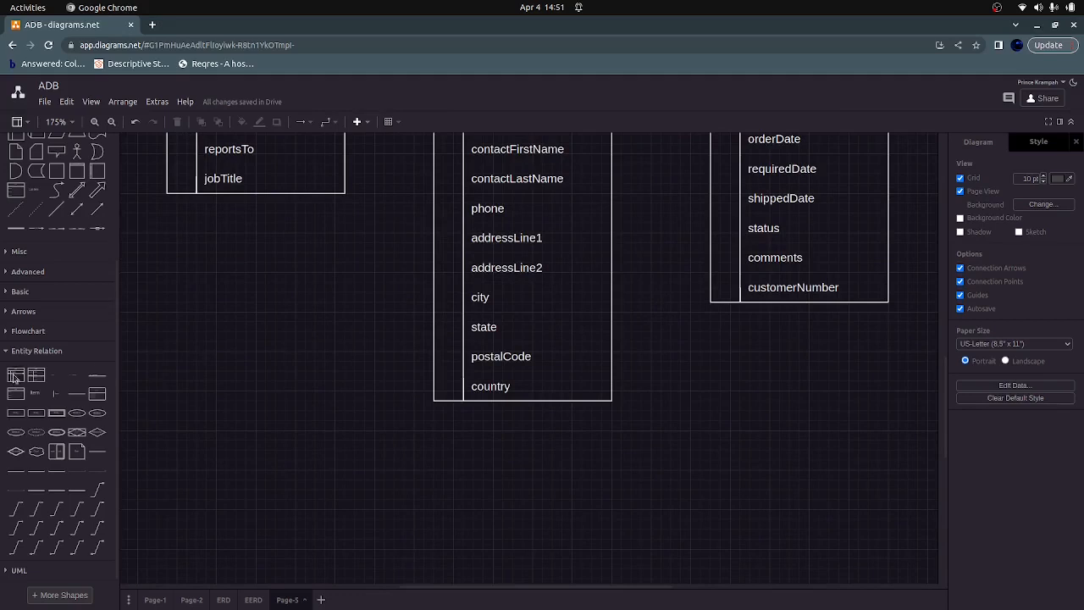
{"action": "left_click_drag", "start_coordinate": [15, 375], "coordinate": [177, 355]}
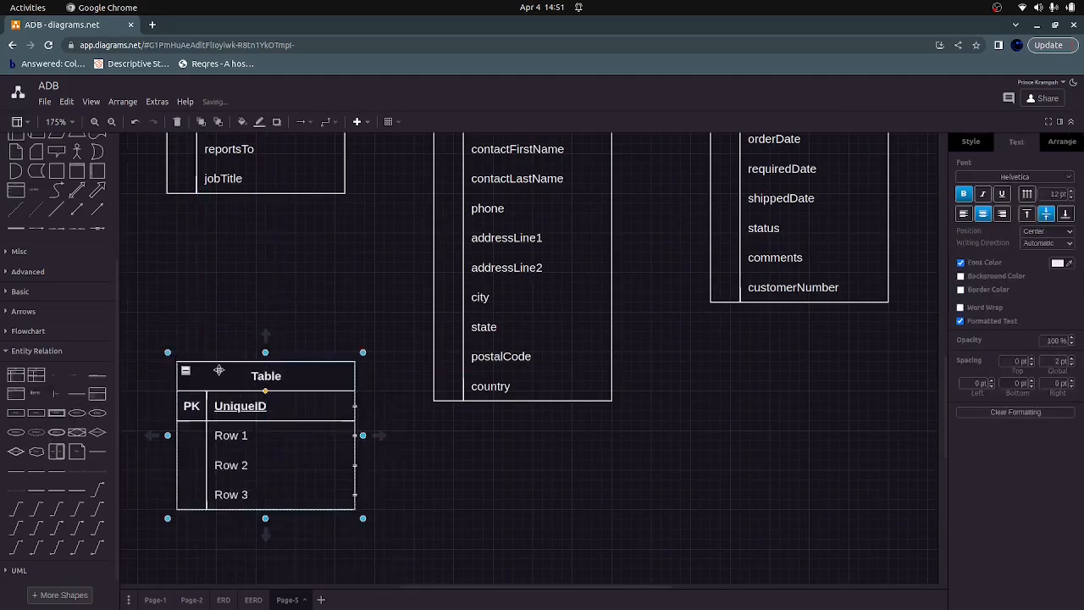
{"action": "double_click", "coordinate": [262, 378]}
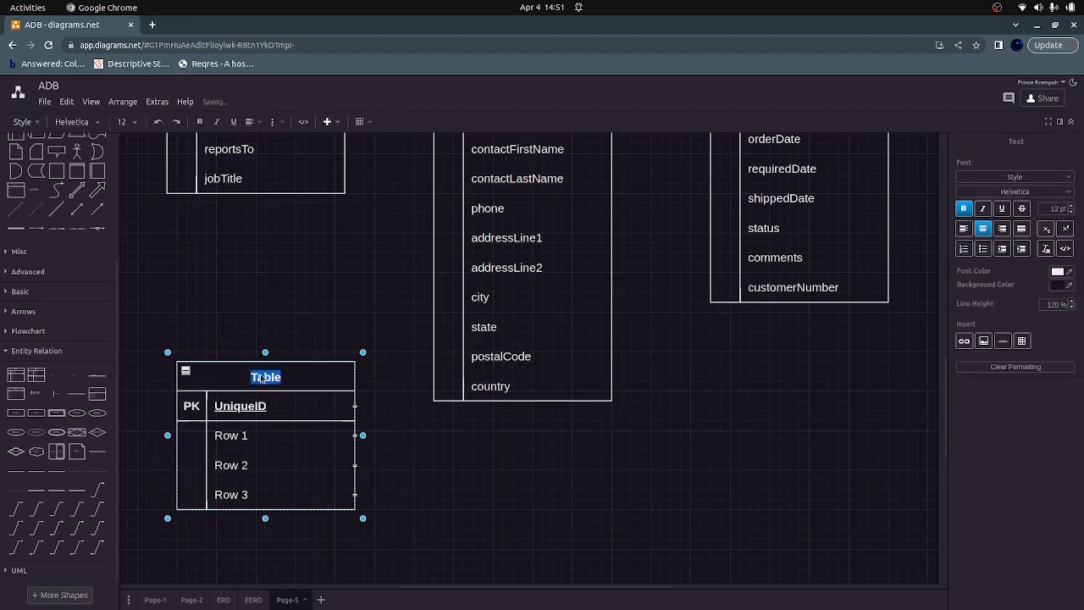
{"action": "type", "text": "offices"}
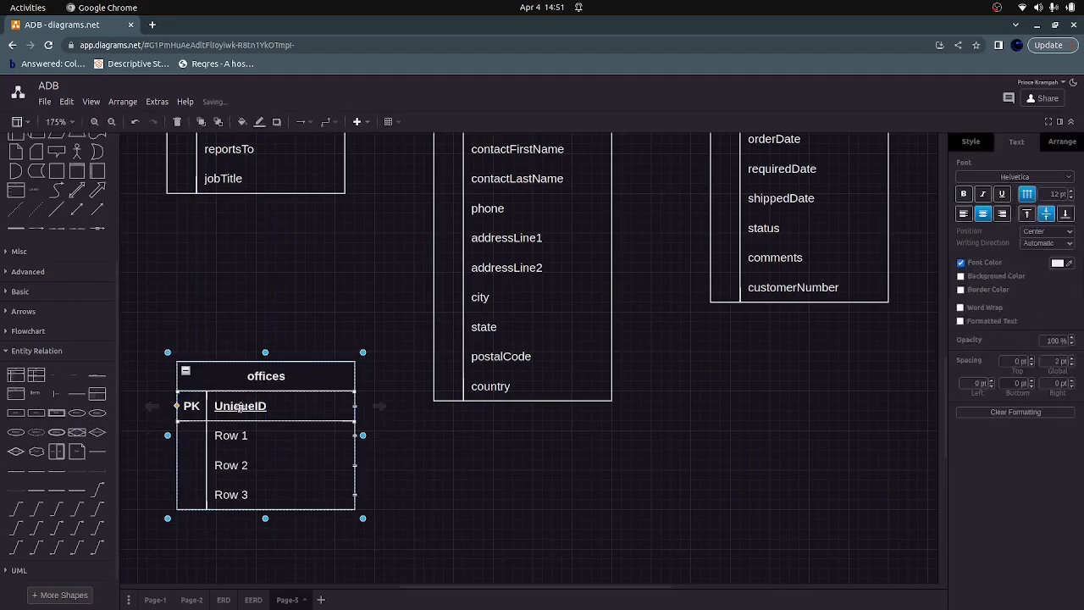
Step: Rename the UniqueID key row of the offices table as officeCode
{"action": "double_click", "coordinate": [241, 407]}
{"action": "key", "text": "BackSpace"}
{"action": "type", "text": "of"}
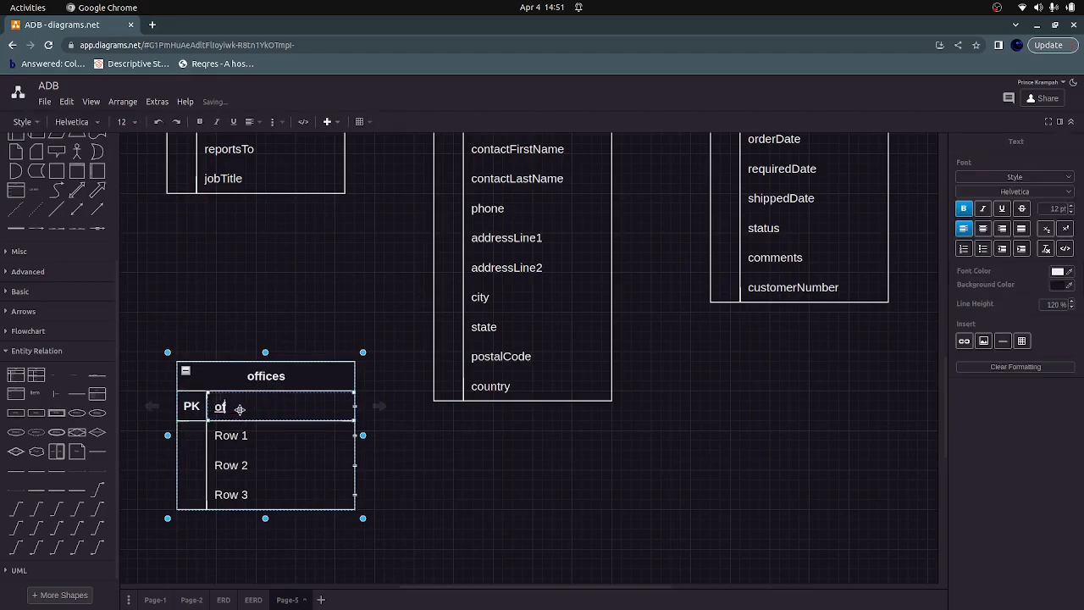
{"action": "type", "text": "ficeCode"}
Step: Rename Row 1, Row 2 and Row 3 of the offices table as city, phone and addressLine1
{"action": "double_click", "coordinate": [226, 431]}
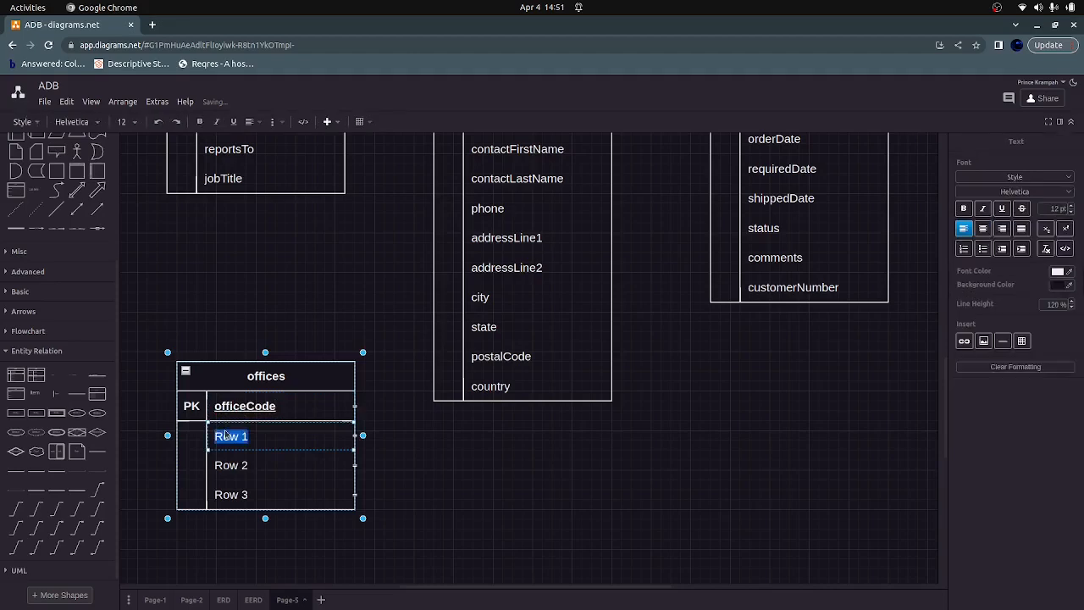
{"action": "type", "text": "city"}
{"action": "double_click", "coordinate": [241, 470]}
{"action": "type", "text": "phone"}
{"action": "left_click", "coordinate": [232, 497]}
{"action": "double_click", "coordinate": [233, 499]}
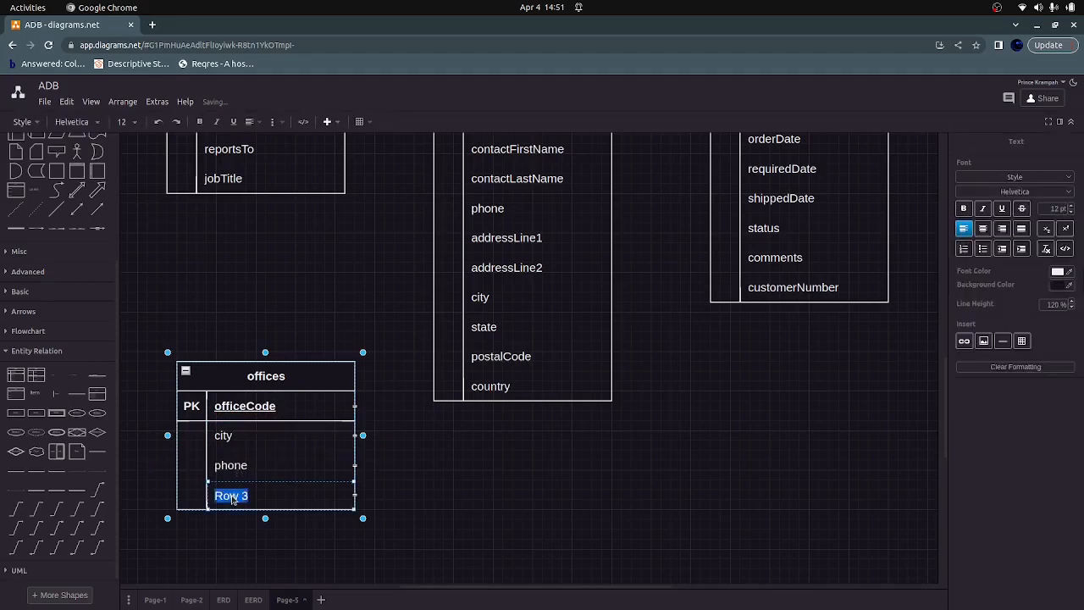
{"action": "type", "text": "addressLine1"}
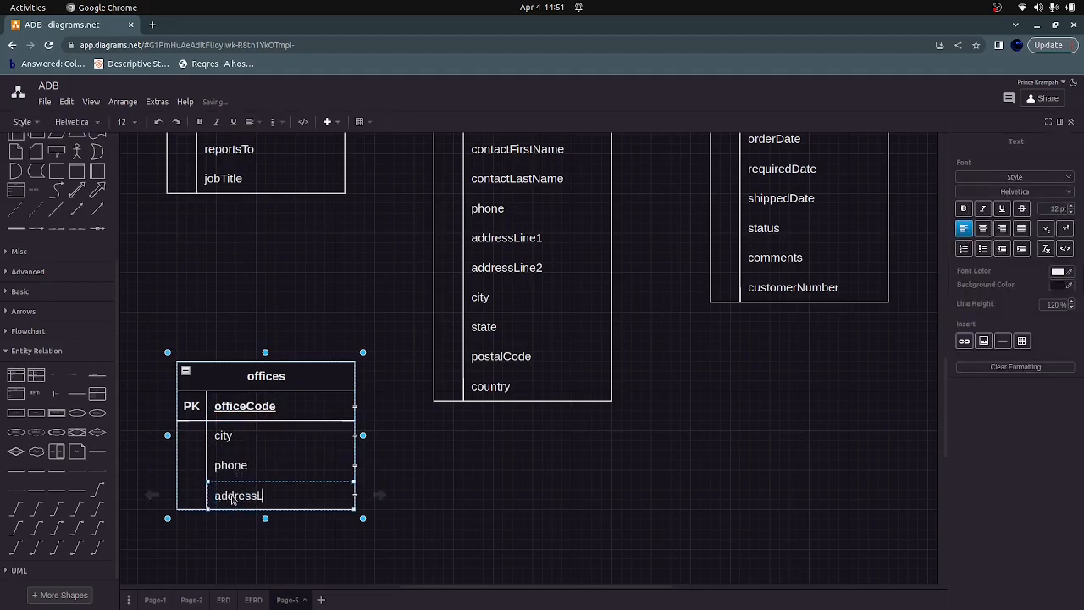
Step: Duplicate the addressLine1 row of the offices table four times
{"action": "left_click", "coordinate": [304, 494]}
{"action": "key", "text": "ctrl+d"}
{"action": "key", "text": "ctrl+d"}
{"action": "key", "text": "ctrl+d"}
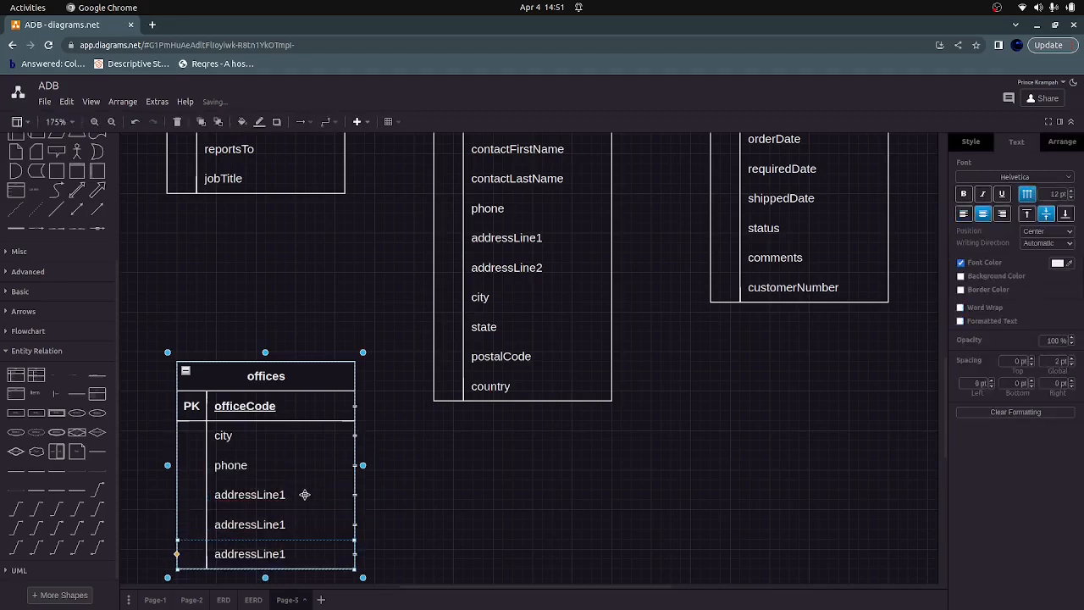
{"action": "key", "text": "ctrl+d"}
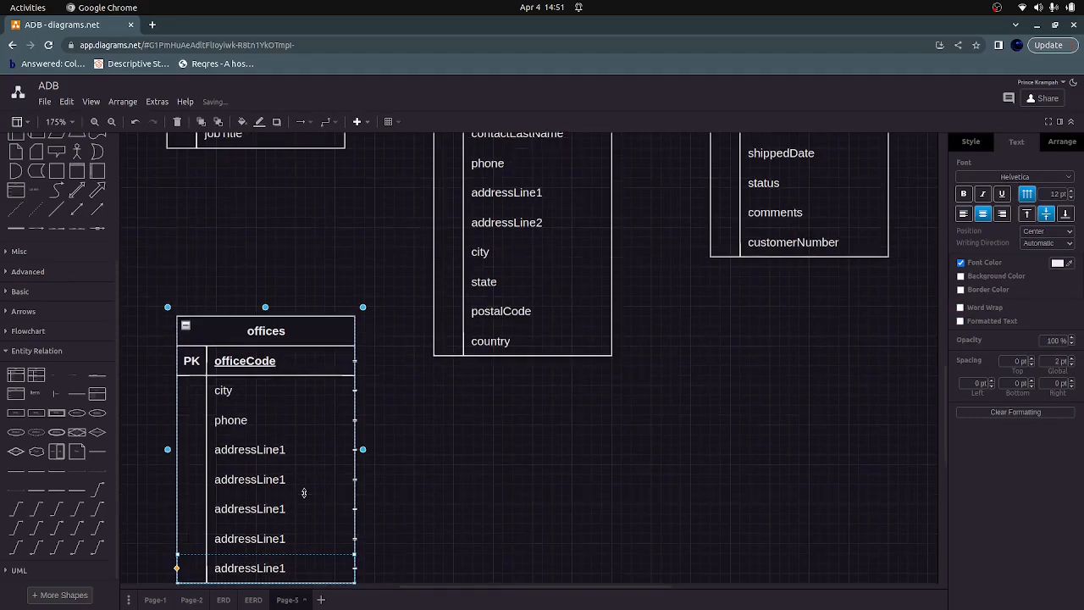
Step: Rename the third and fourth addressLine1 rows of the offices table as state and country
{"action": "left_click", "coordinate": [245, 511]}
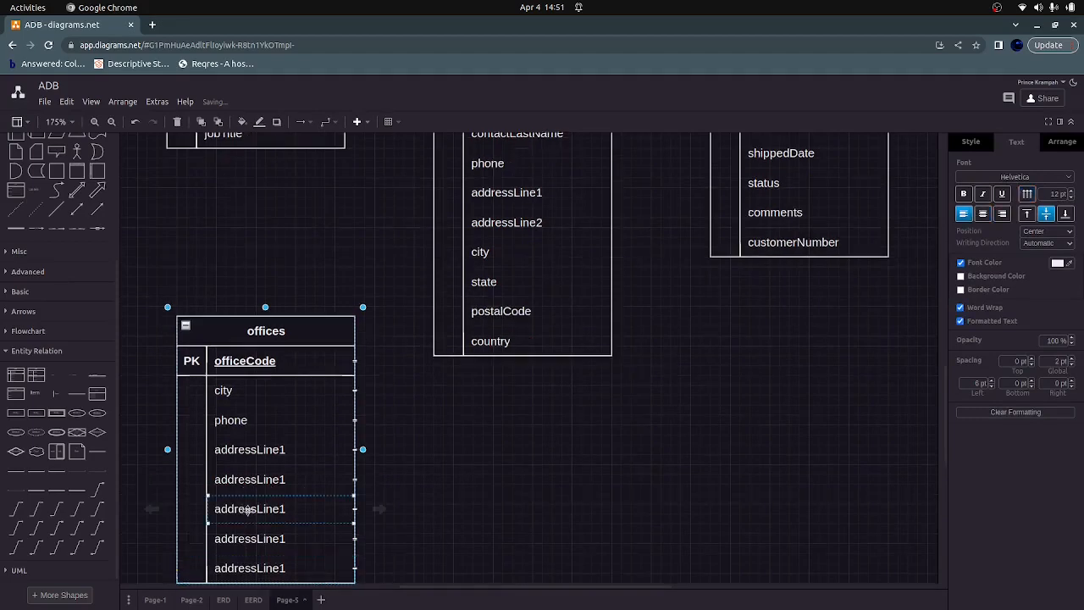
{"action": "double_click", "coordinate": [248, 509]}
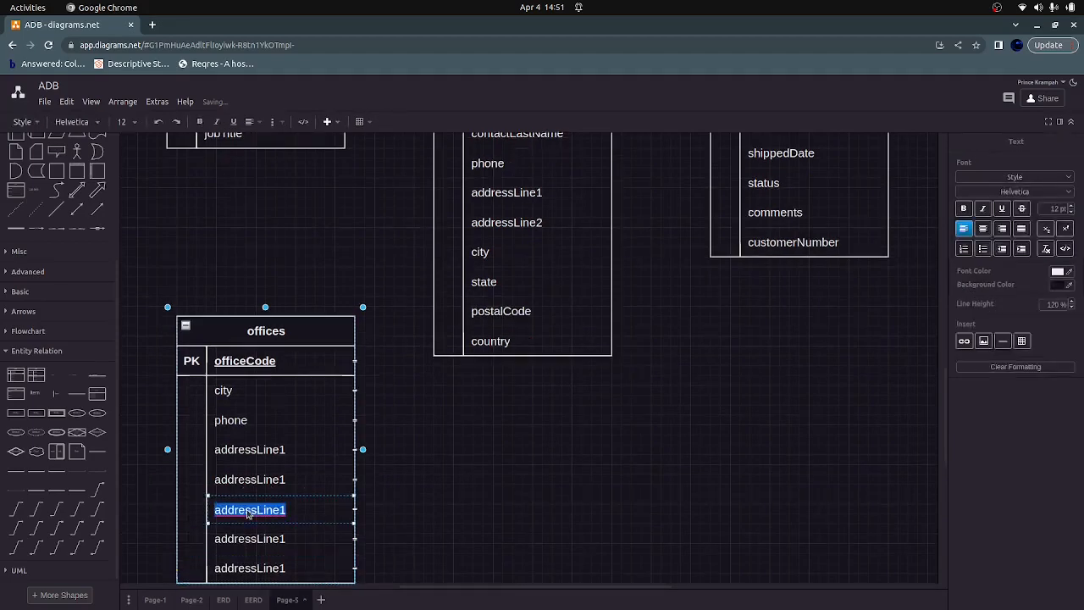
{"action": "type", "text": "state"}
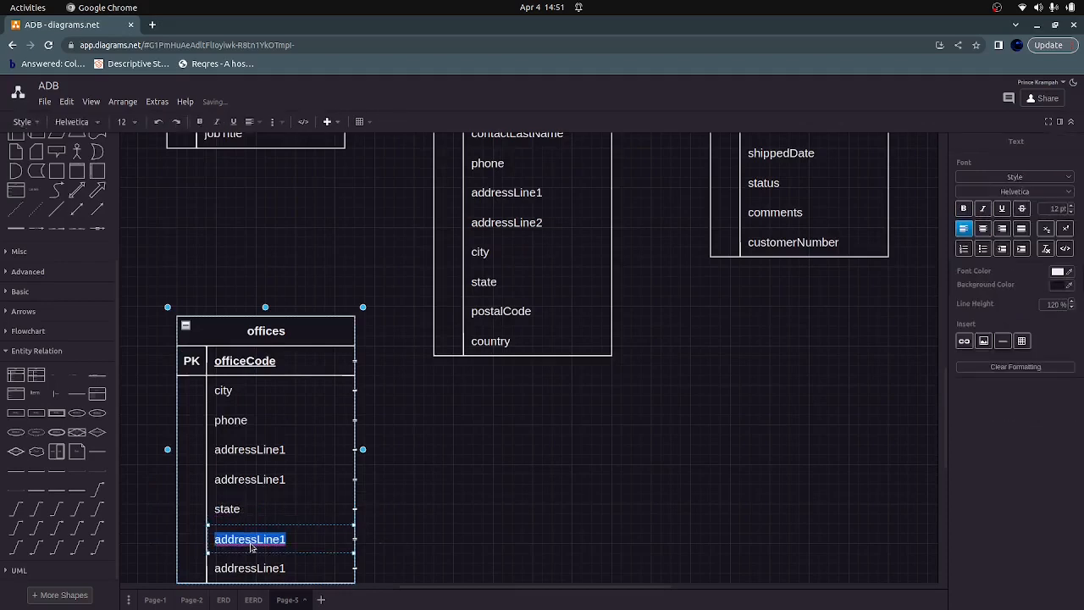
{"action": "type", "text": "country"}
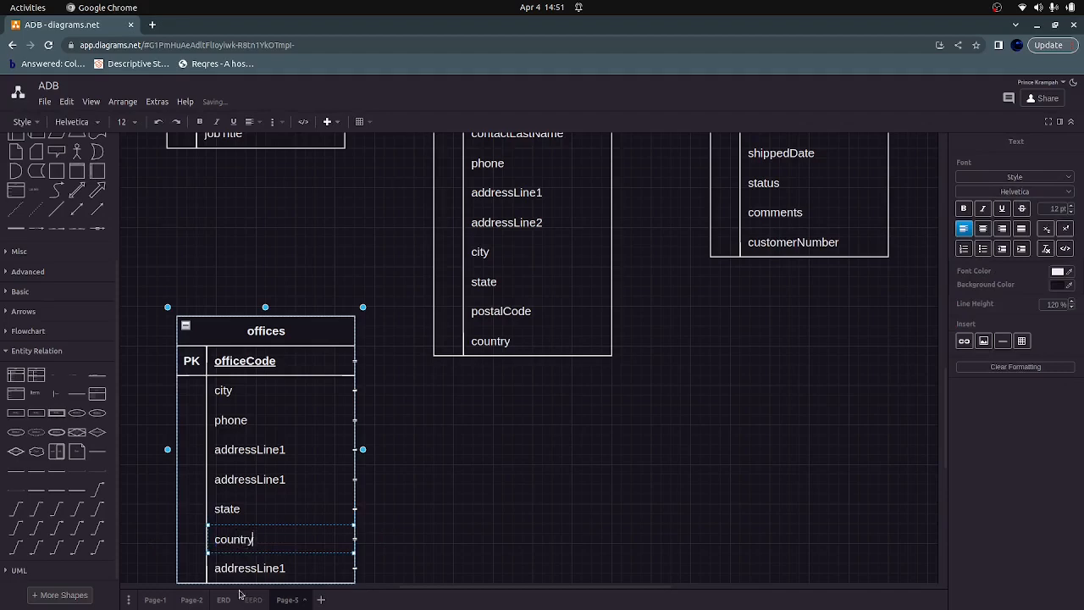
Step: Rename the last addressLine1 row of the offices table as postalCode, and duplicate it as a row named territory
{"action": "double_click", "coordinate": [238, 567]}
{"action": "type", "text": "postalCode"}
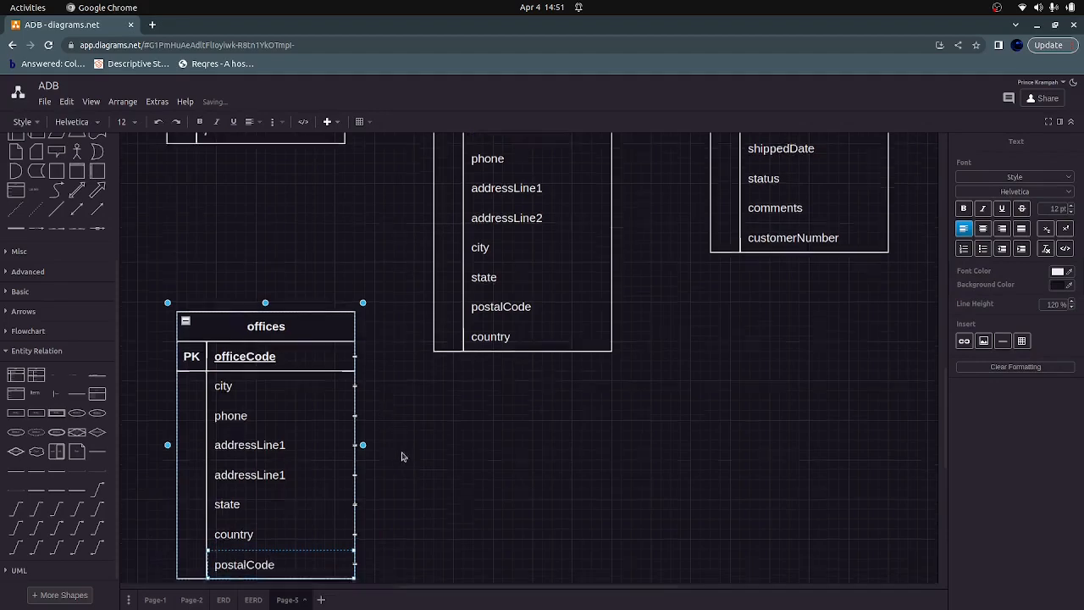
{"action": "scroll", "coordinate": [401, 452], "scroll_direction": "down", "scroll_amount": 3}
{"action": "left_click", "coordinate": [300, 368]}
{"action": "key", "text": "ctrl+d"}
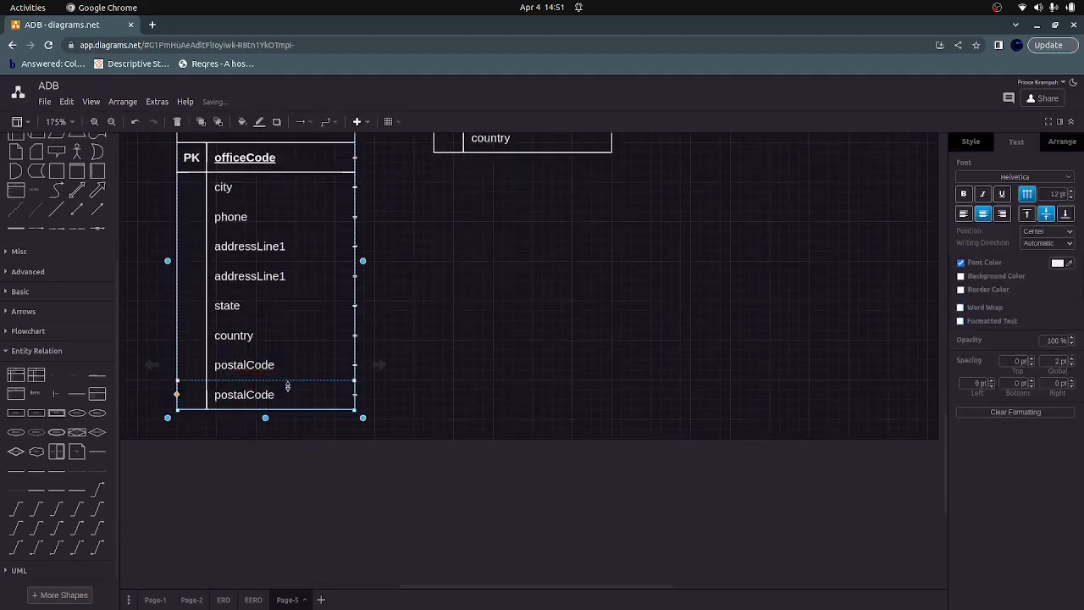
{"action": "double_click", "coordinate": [243, 394]}
{"action": "type", "text": "territory"}
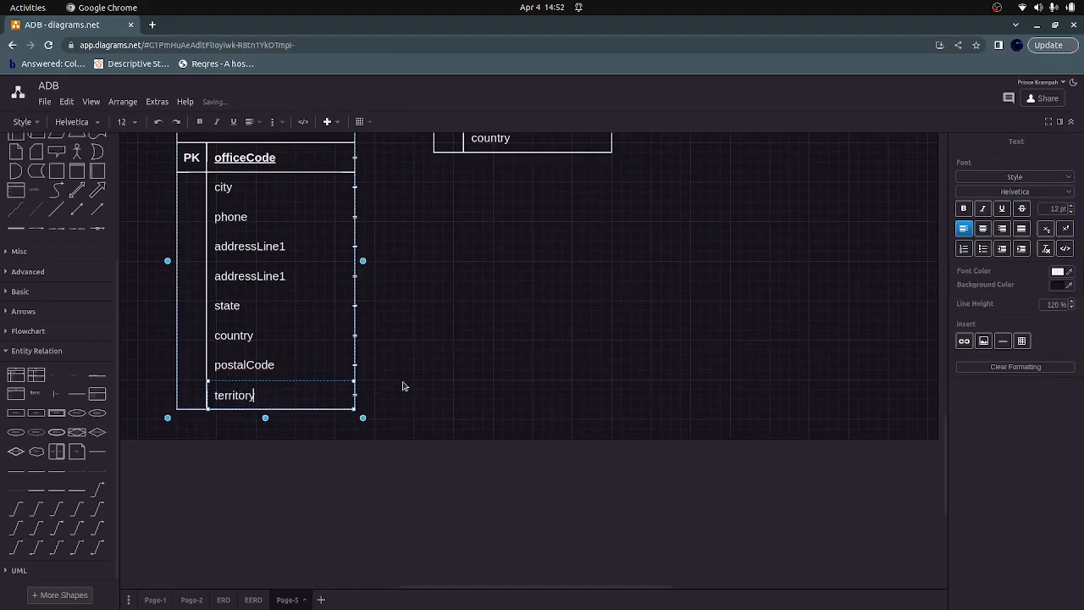
{"action": "left_click", "coordinate": [404, 385]}
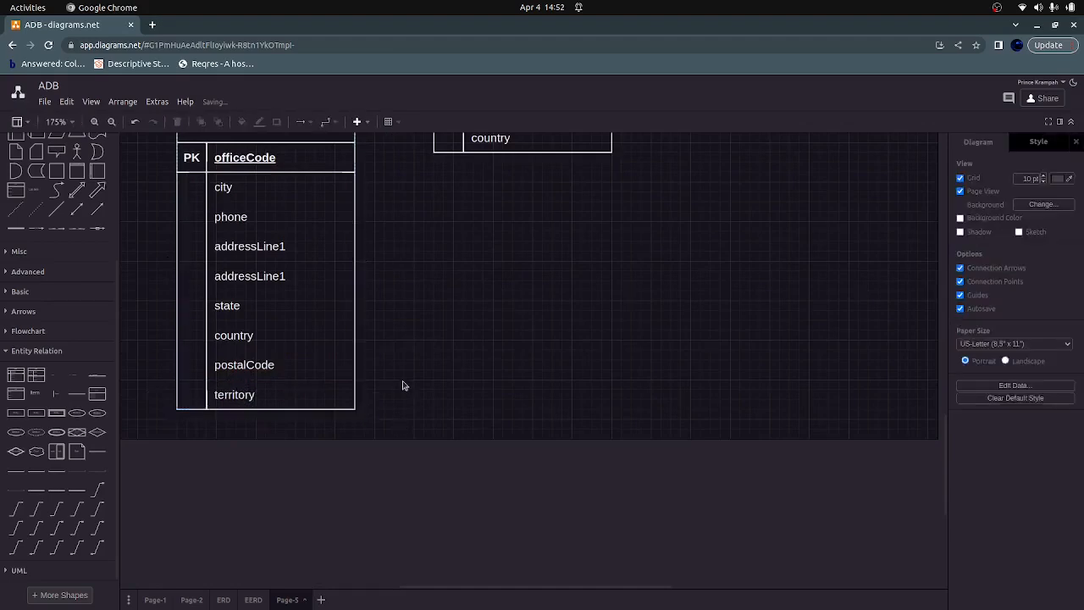
Step: Add a new entity table with a key row to the free area beside the offices table and title it payments
{"action": "scroll", "coordinate": [403, 386], "scroll_direction": "up", "scroll_amount": 2}
{"action": "scroll", "coordinate": [404, 385], "scroll_direction": "up", "scroll_amount": 2}
{"action": "scroll", "coordinate": [397, 394], "scroll_direction": "down", "scroll_amount": 3}
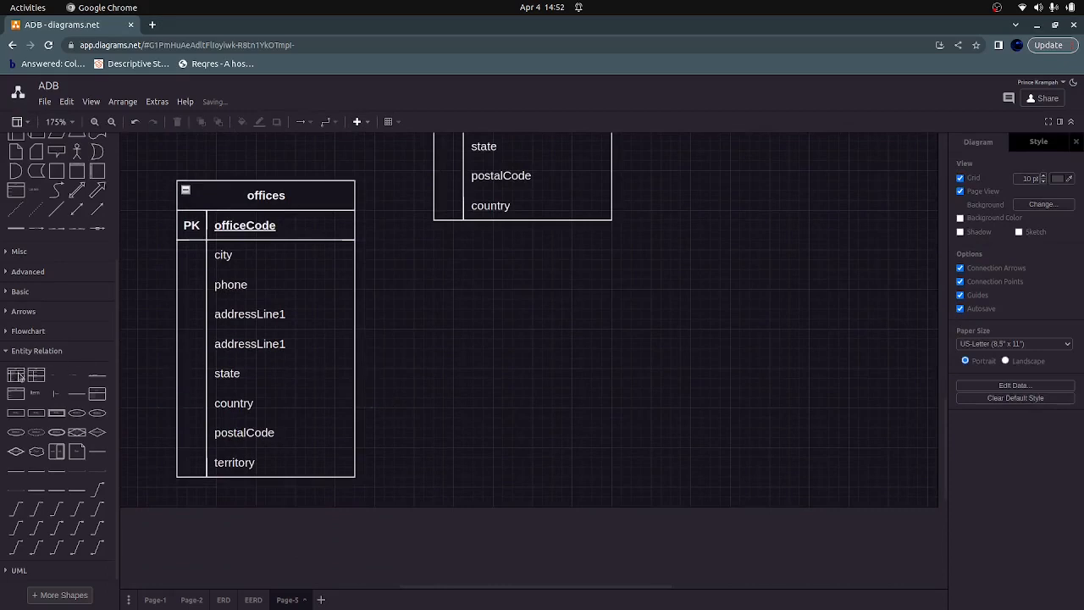
{"action": "left_click_drag", "start_coordinate": [19, 375], "coordinate": [824, 322]}
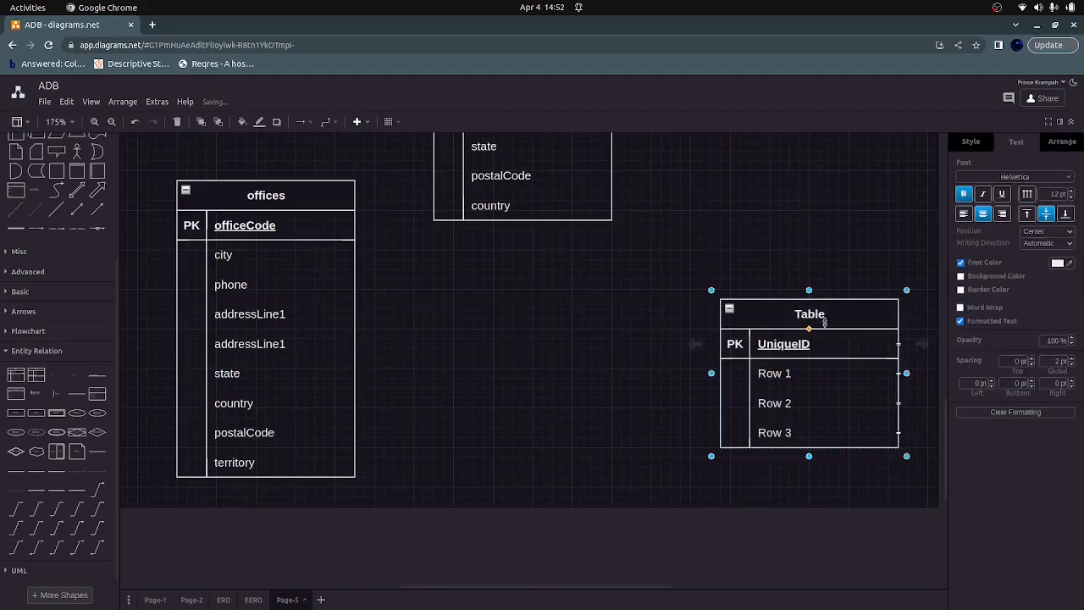
{"action": "double_click", "coordinate": [809, 314]}
{"action": "type", "text": "pay"}
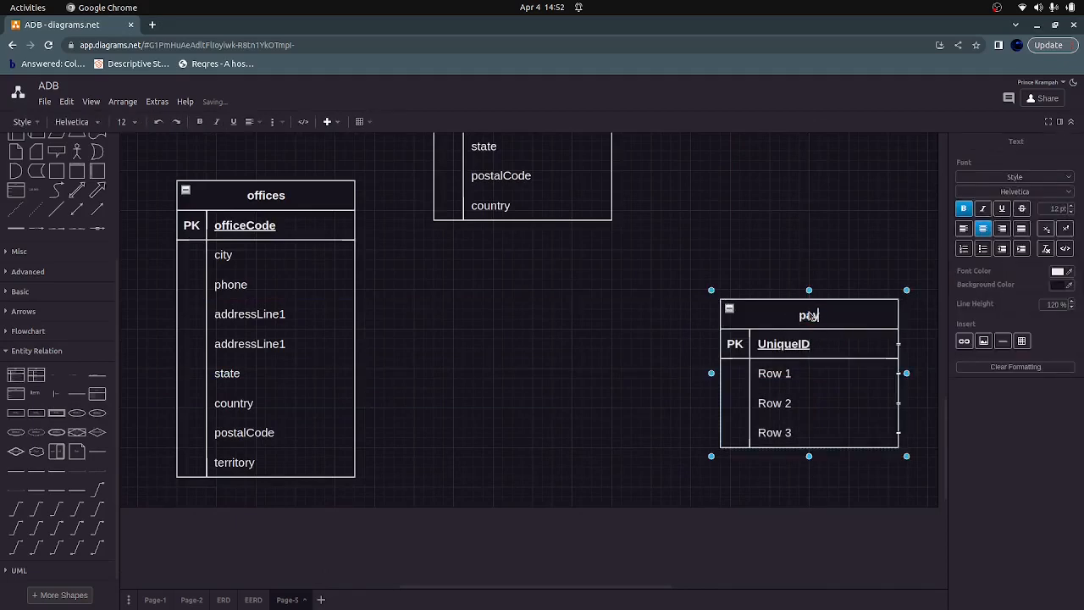
{"action": "type", "text": "ments"}
Step: Label the key cell of Row 1 in the payments table as PK in bold
{"action": "left_click", "coordinate": [791, 349]}
{"action": "double_click", "coordinate": [792, 349]}
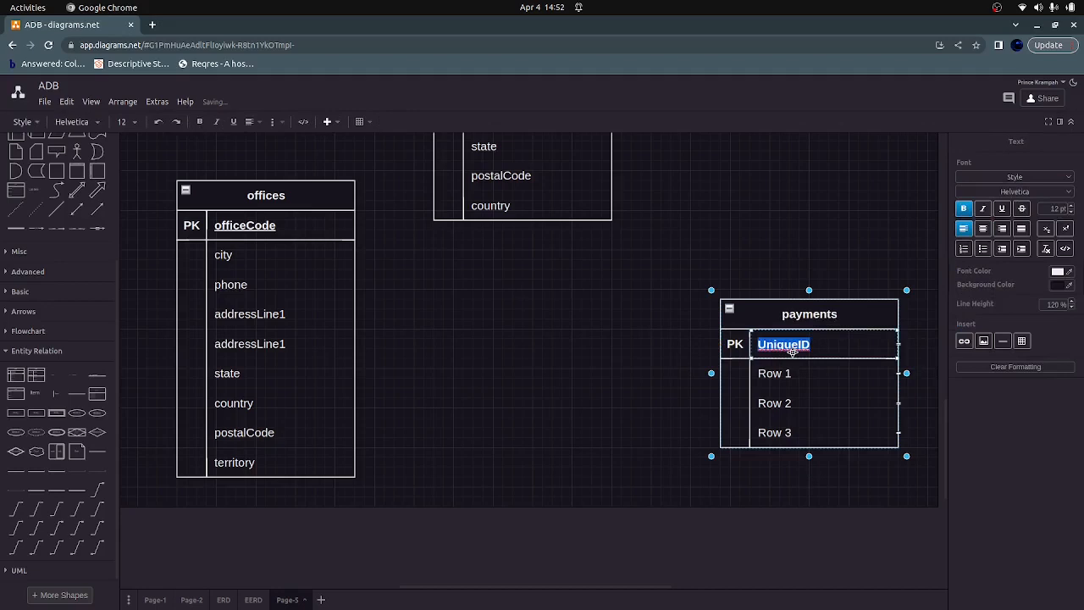
{"action": "left_click", "coordinate": [735, 374]}
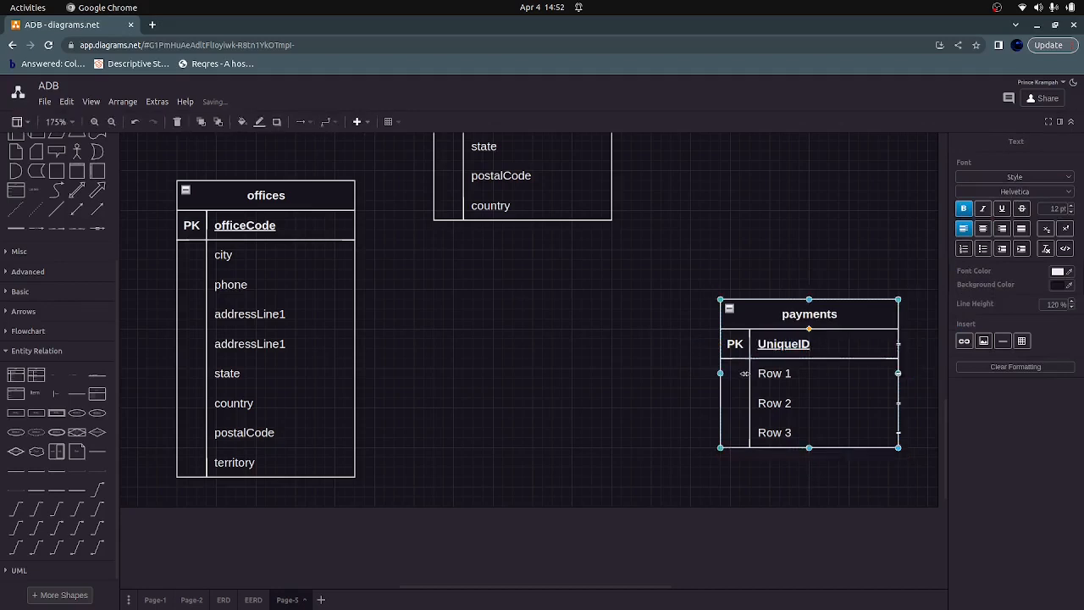
{"action": "left_click", "coordinate": [735, 374]}
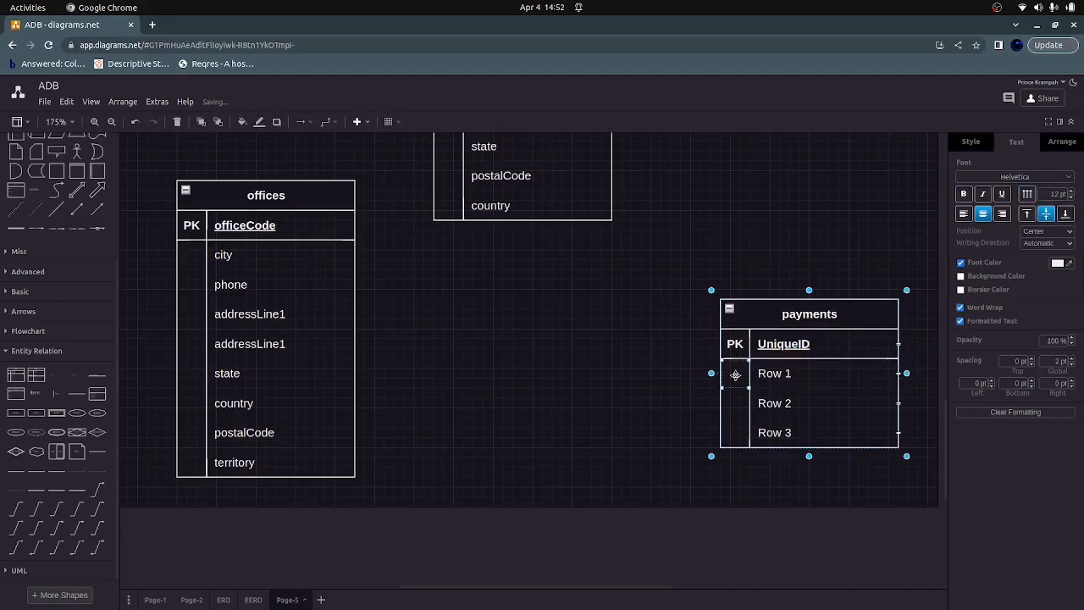
{"action": "double_click", "coordinate": [735, 375]}
{"action": "type", "text": "PK"}
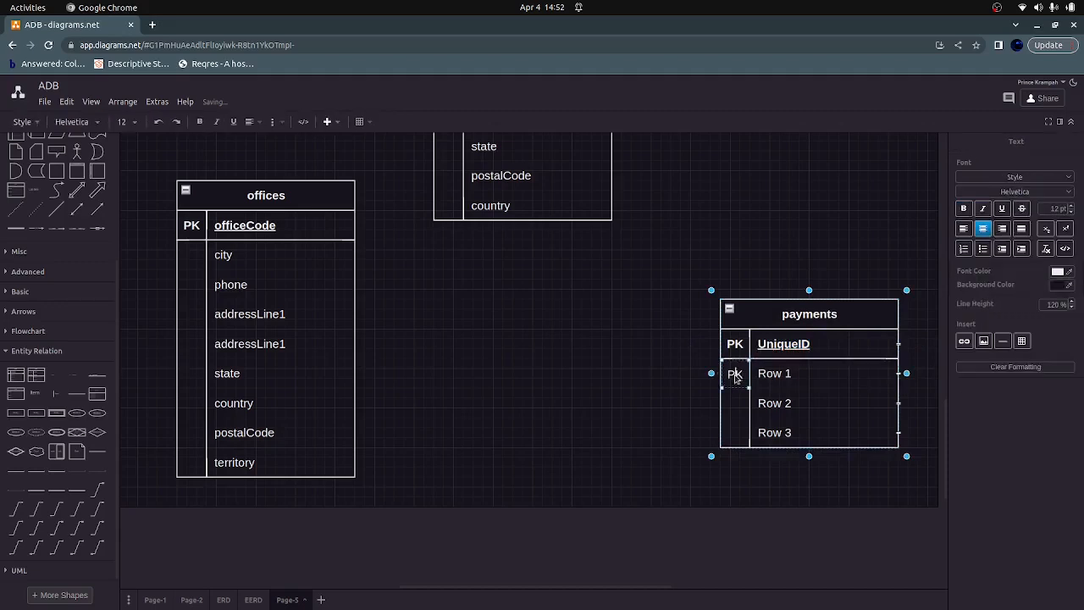
{"action": "double_click", "coordinate": [735, 374]}
{"action": "key", "text": "ctrl+b"}
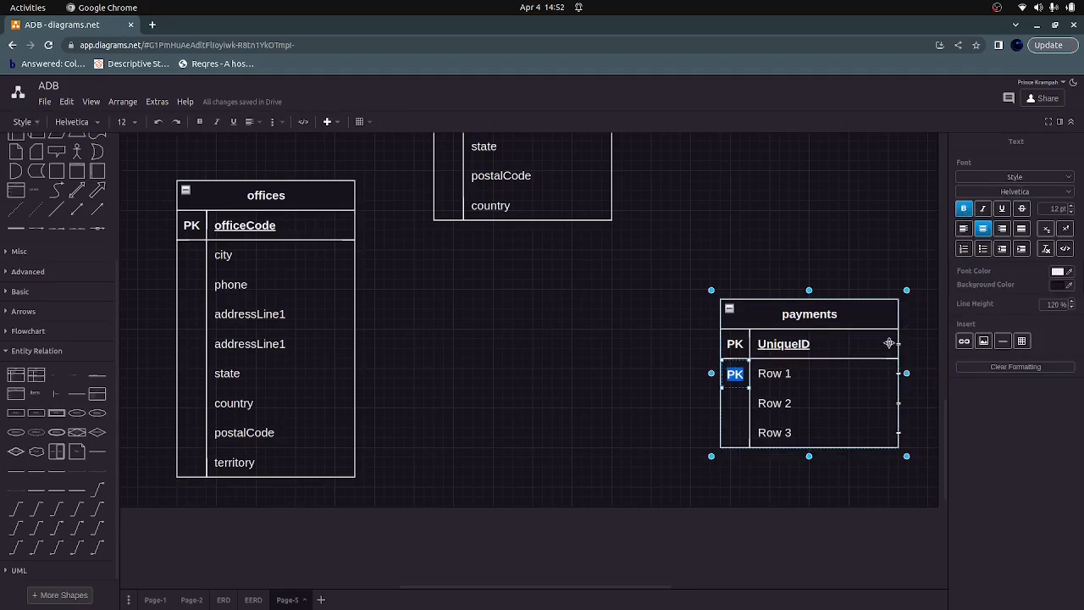
Step: Underline the Row 1 attribute name in the payments table
{"action": "left_click", "coordinate": [787, 385]}
{"action": "left_click", "coordinate": [786, 383]}
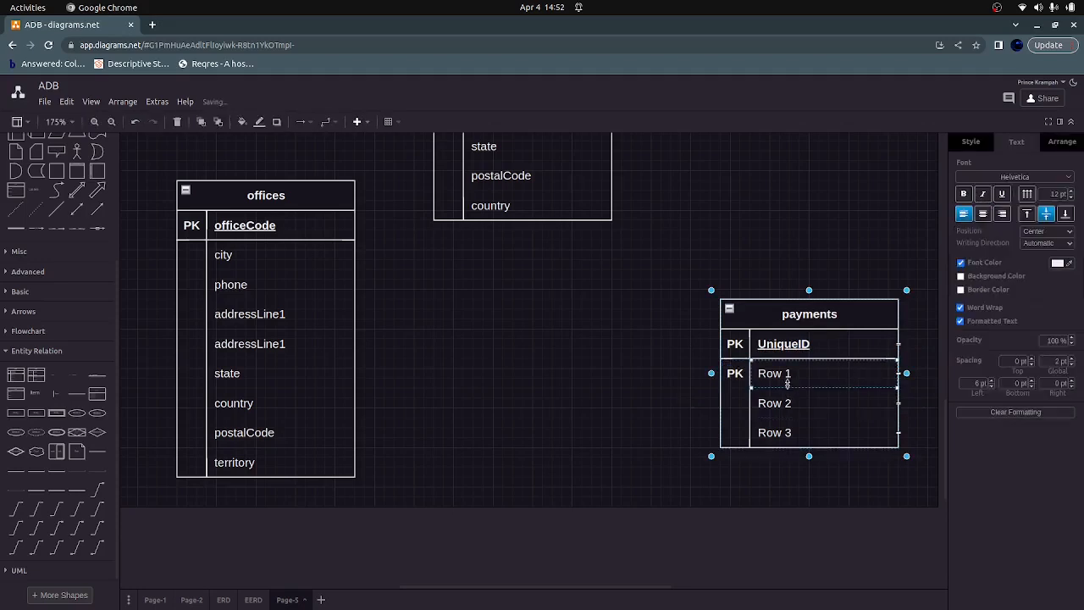
{"action": "key", "text": "ctrl+u"}
{"action": "double_click", "coordinate": [773, 381]}
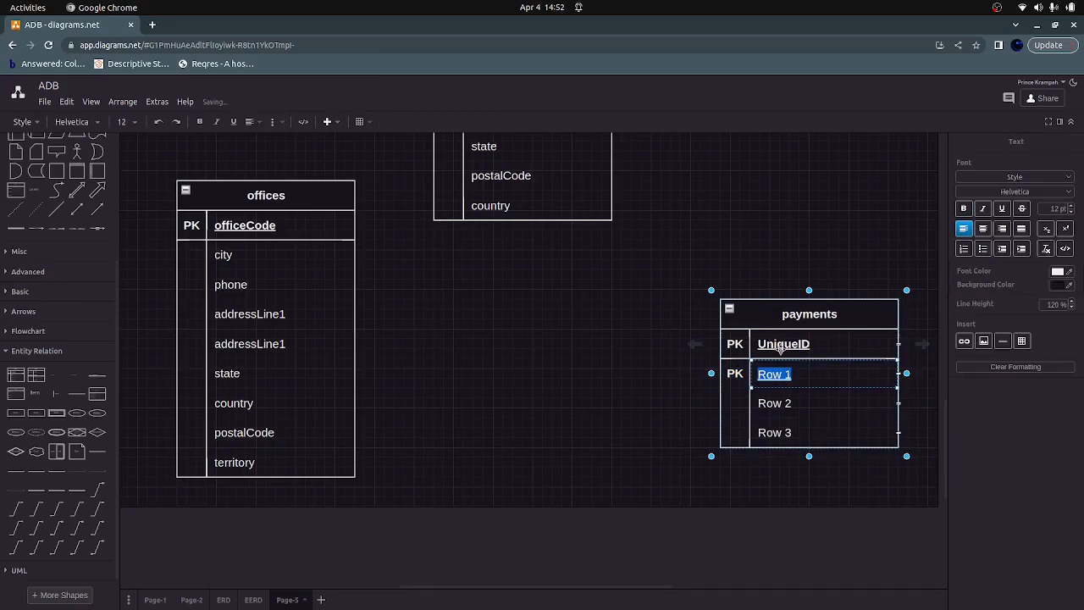
Step: Rename the UniqueID row of the payments table as customerNumber and change its key label to FK
{"action": "double_click", "coordinate": [780, 350]}
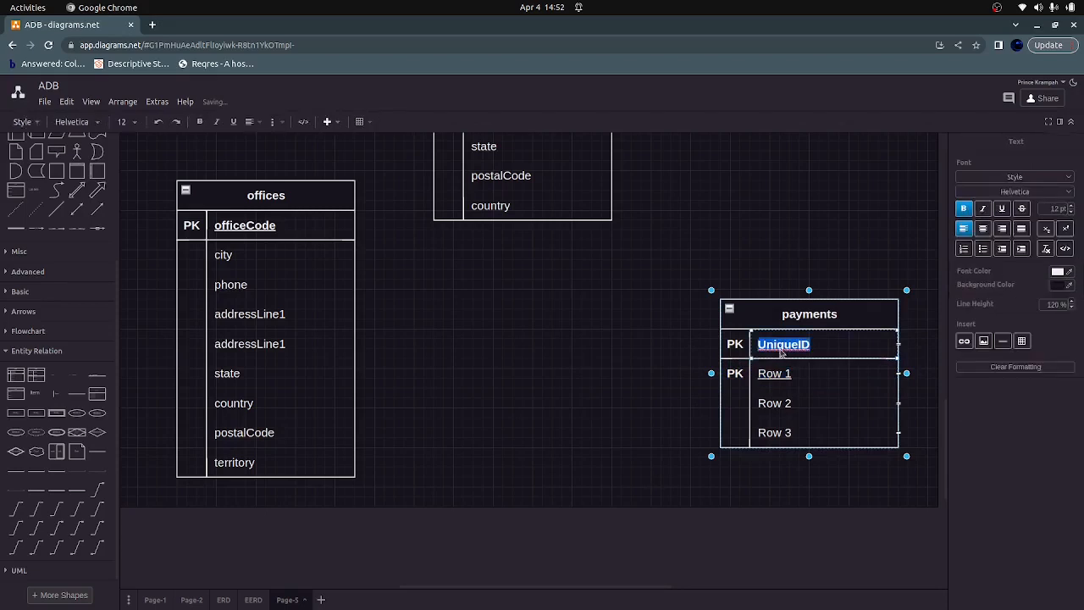
{"action": "type", "text": "customerN"}
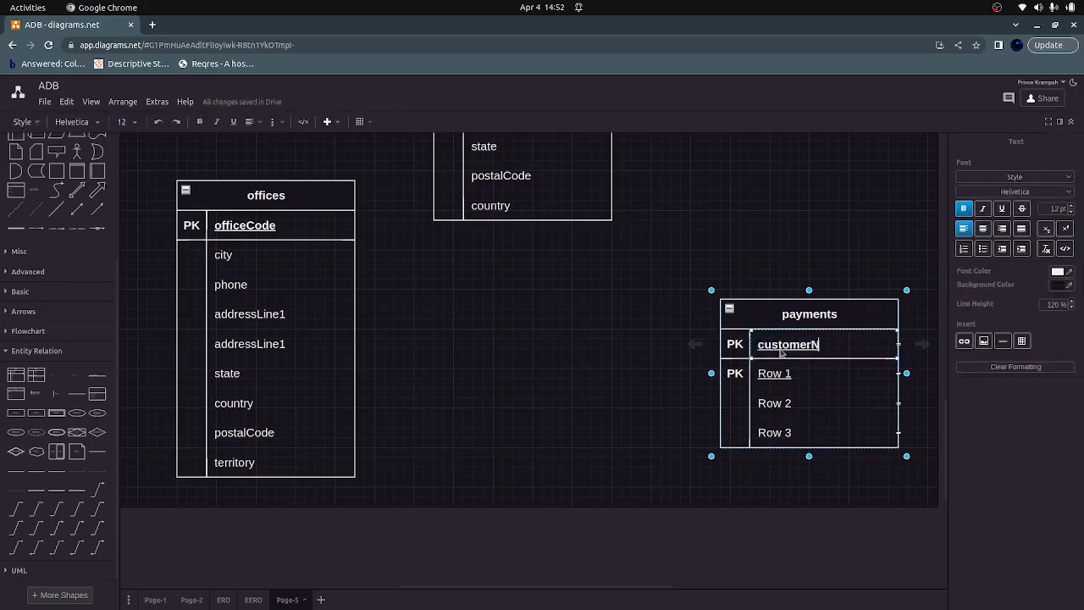
{"action": "type", "text": "umber"}
{"action": "left_click", "coordinate": [735, 344]}
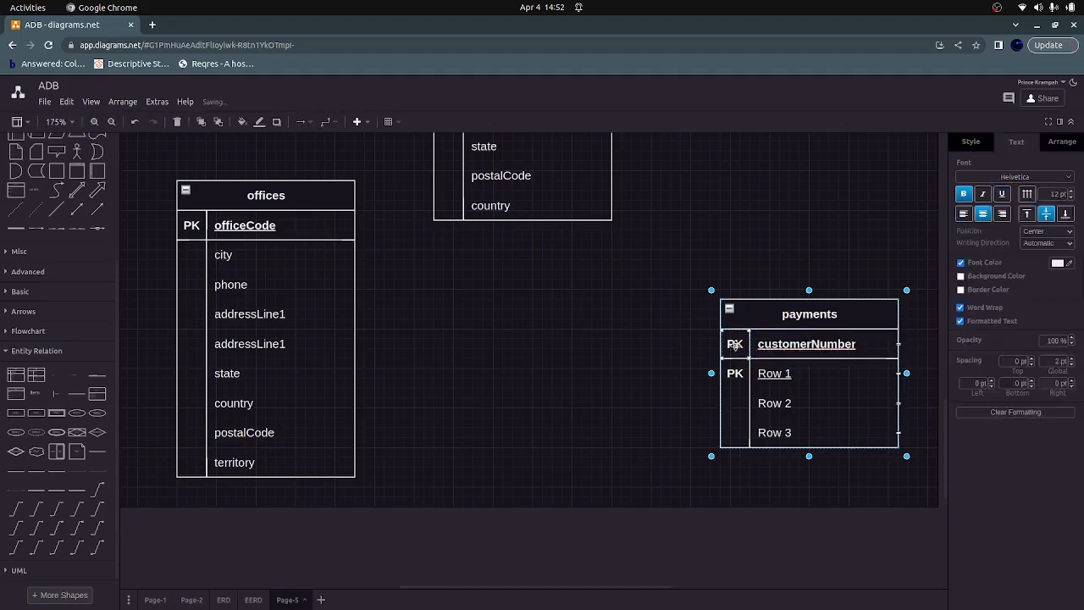
{"action": "double_click", "coordinate": [735, 345]}
{"action": "left_click", "coordinate": [734, 347]}
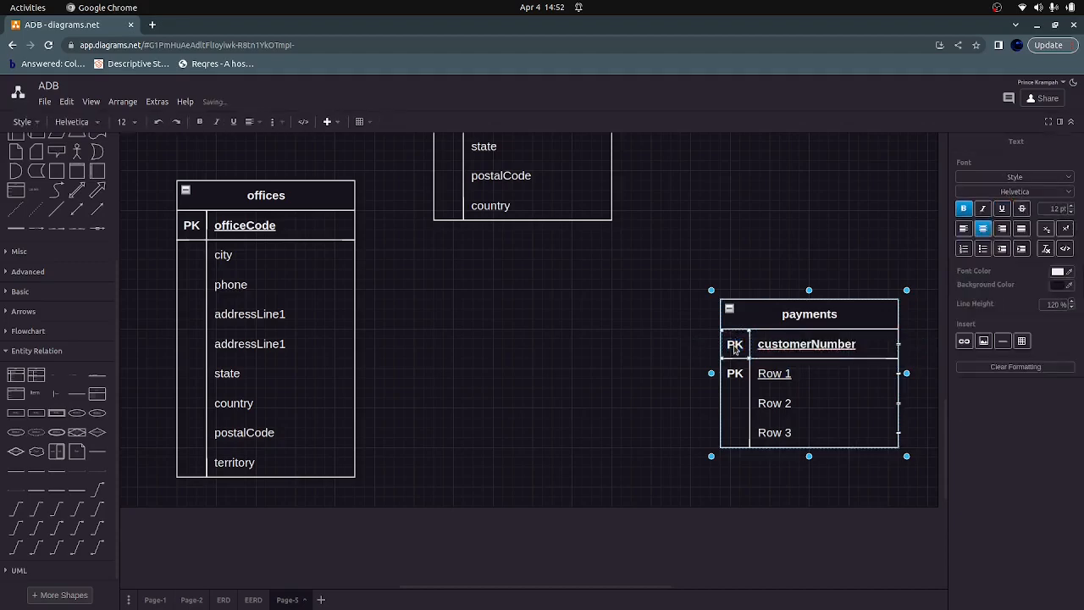
{"action": "key", "text": "BackSpace"}
{"action": "type", "text": "F"}
Step: Rename Row 1 of the payments table as checkNumber
{"action": "left_click", "coordinate": [768, 376]}
{"action": "double_click", "coordinate": [769, 378]}
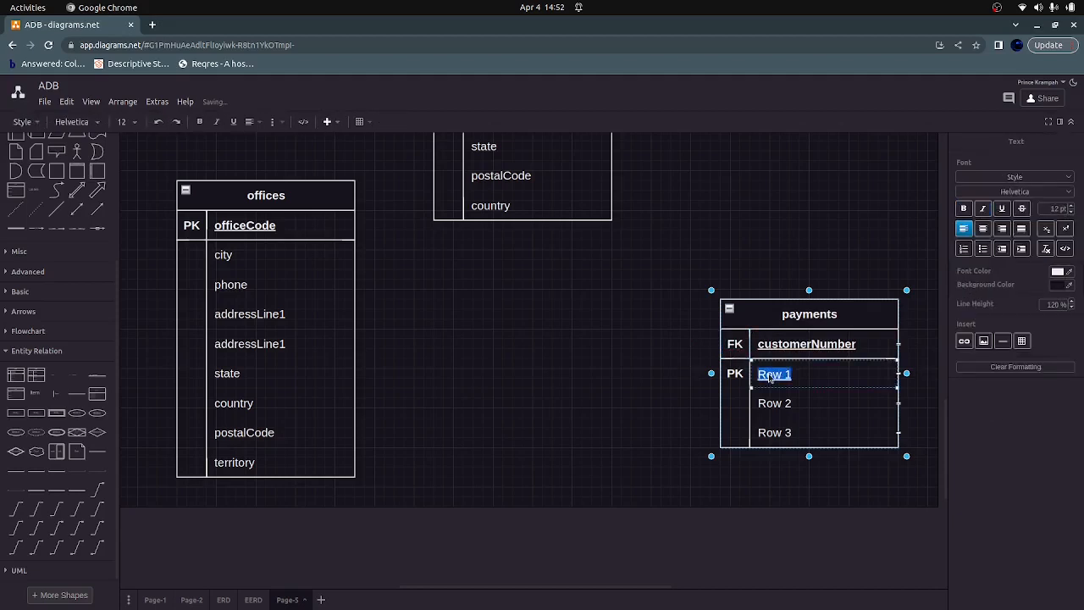
{"action": "type", "text": "checkNum"}
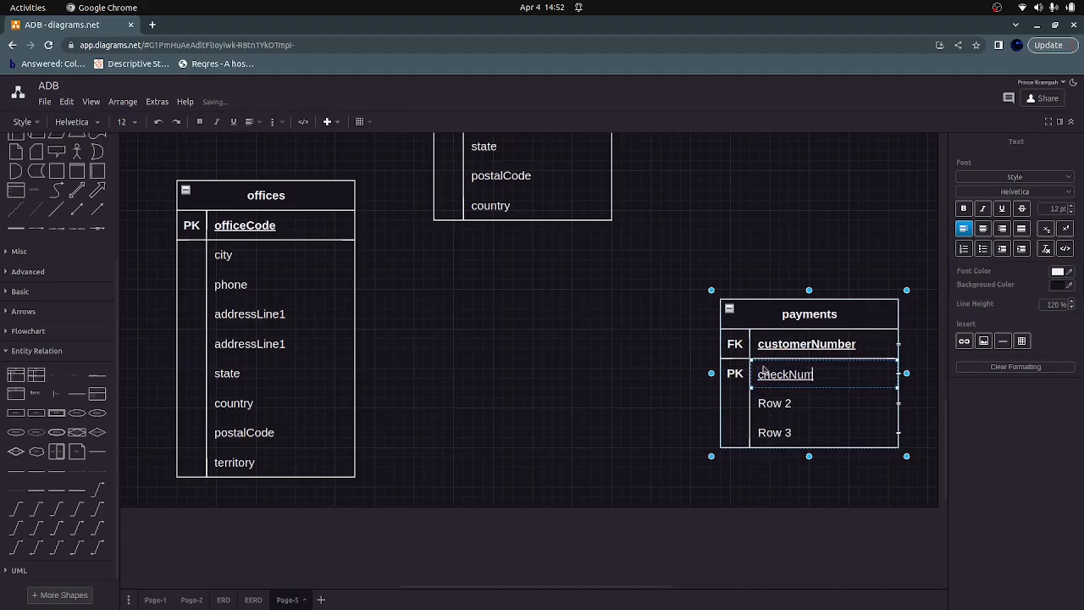
{"action": "type", "text": "ber"}
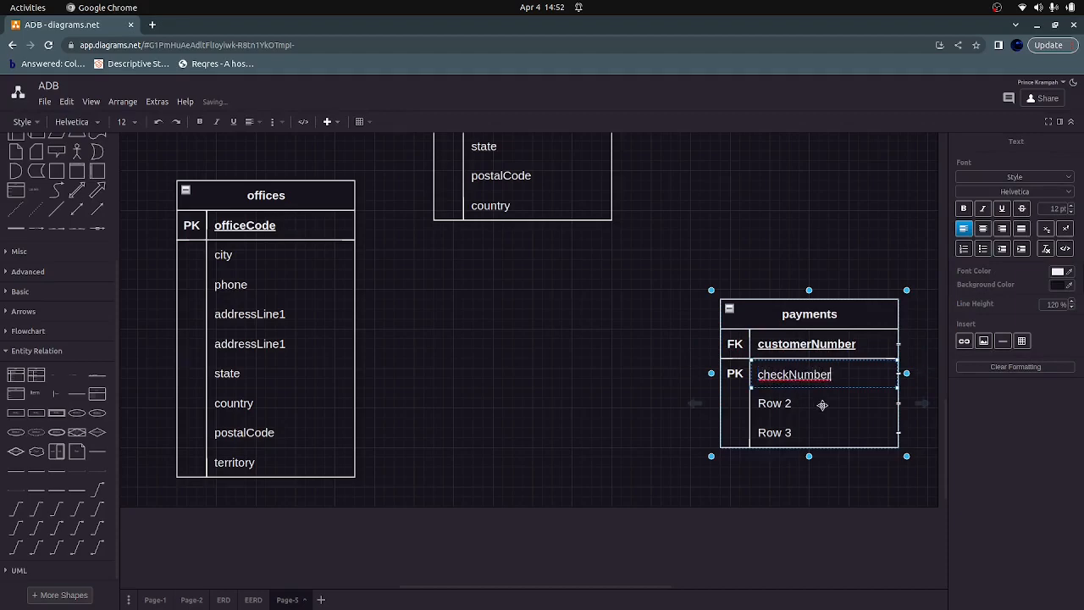
Step: Rename Row 2 and Row 3 of the payments table as paymentDate and amount
{"action": "left_click", "coordinate": [780, 403]}
{"action": "double_click", "coordinate": [780, 403]}
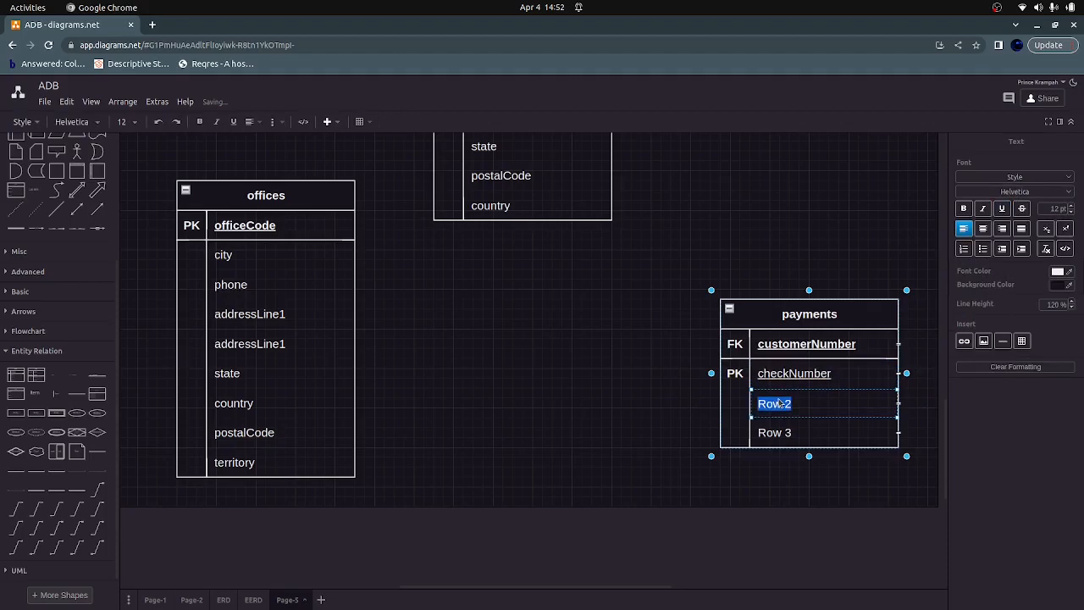
{"action": "type", "text": "paymentDate"}
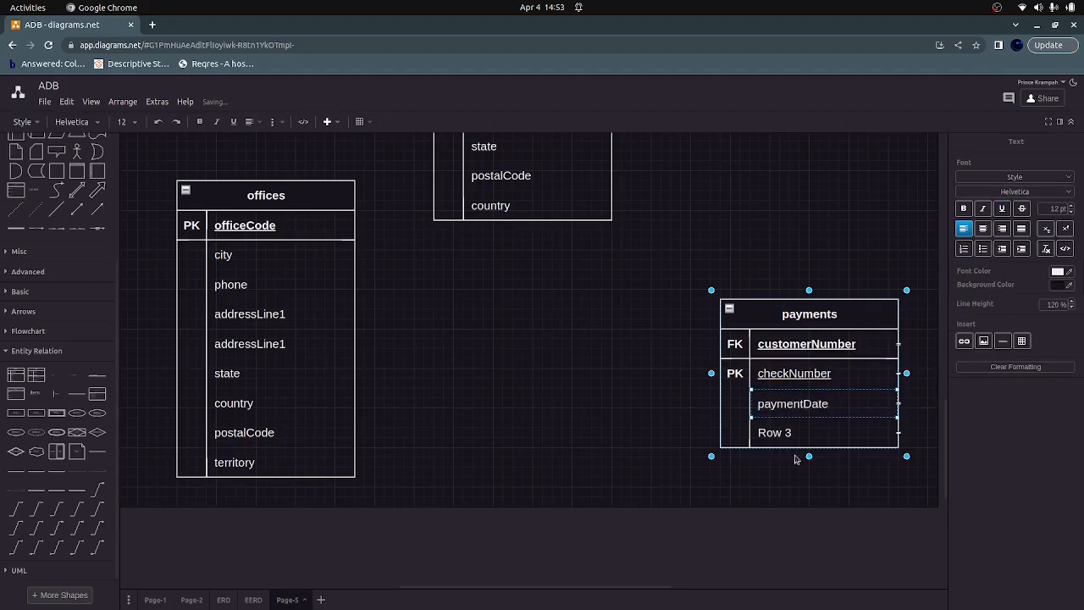
{"action": "left_click", "coordinate": [781, 433]}
{"action": "double_click", "coordinate": [783, 435]}
{"action": "type", "text": "amount"}
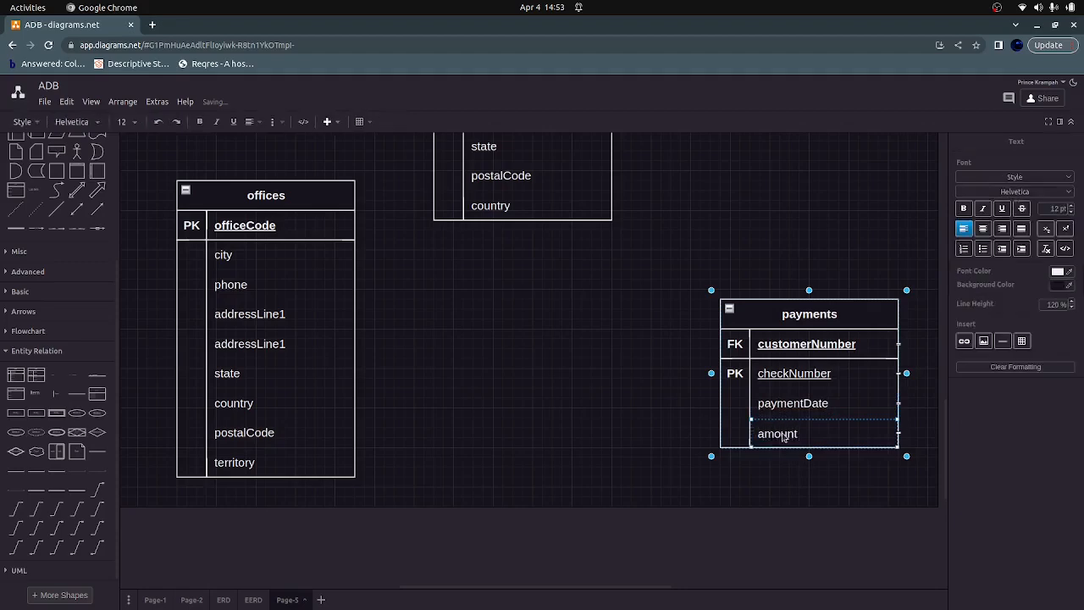
{"action": "left_click", "coordinate": [645, 426]}
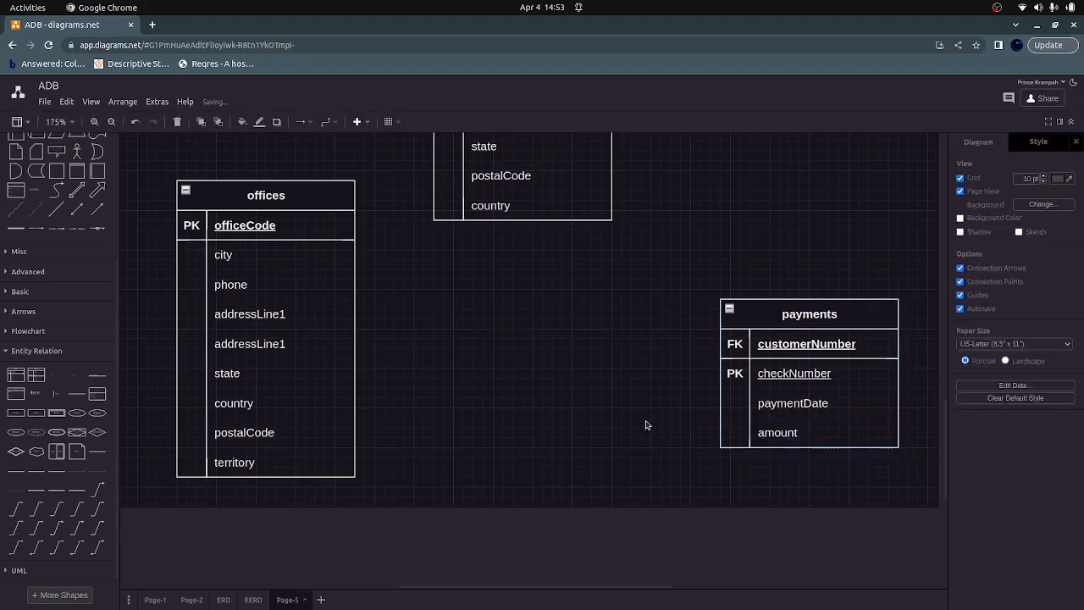
Step: Mark the customerNumber row of the orders table with a bold FK label in its key cell
{"action": "scroll", "coordinate": [762, 392], "scroll_direction": "up", "scroll_amount": 3}
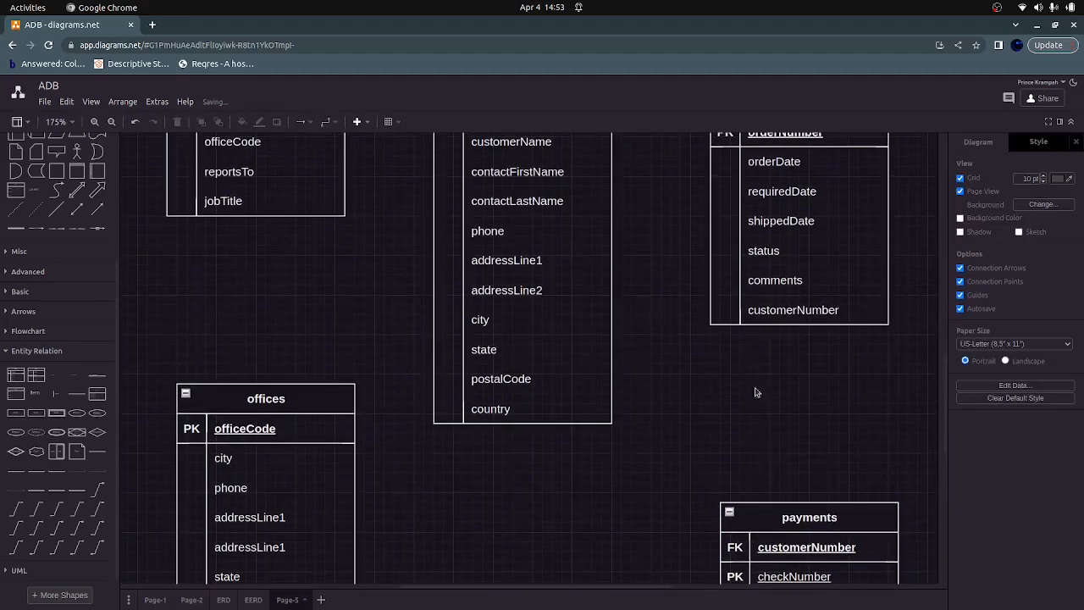
{"action": "double_click", "coordinate": [726, 317]}
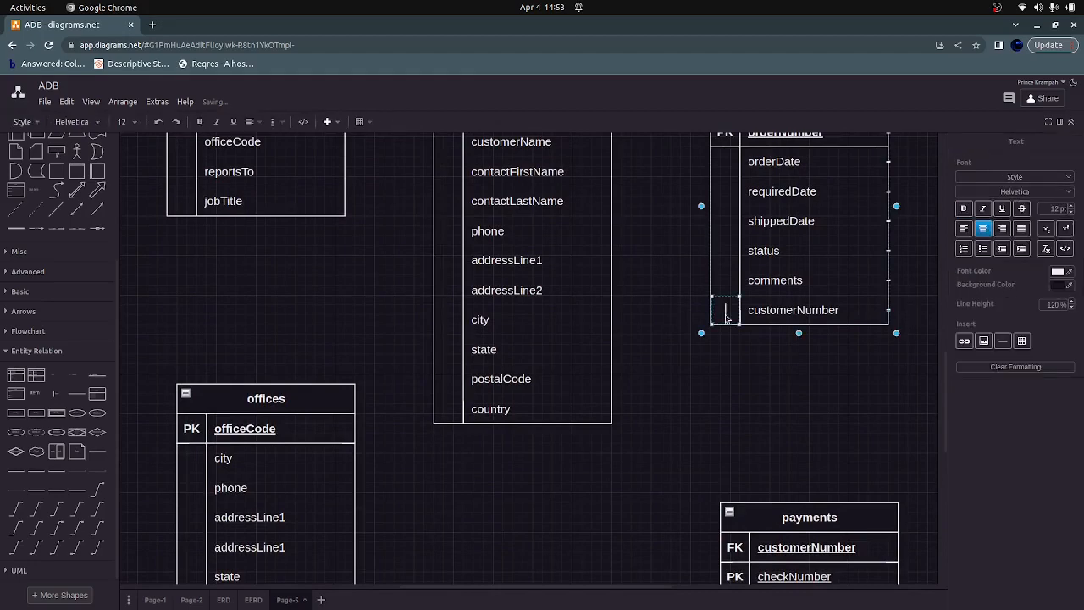
{"action": "type", "text": "FK"}
{"action": "double_click", "coordinate": [725, 312]}
{"action": "left_click", "coordinate": [963, 208]}
{"action": "left_click", "coordinate": [779, 365]}
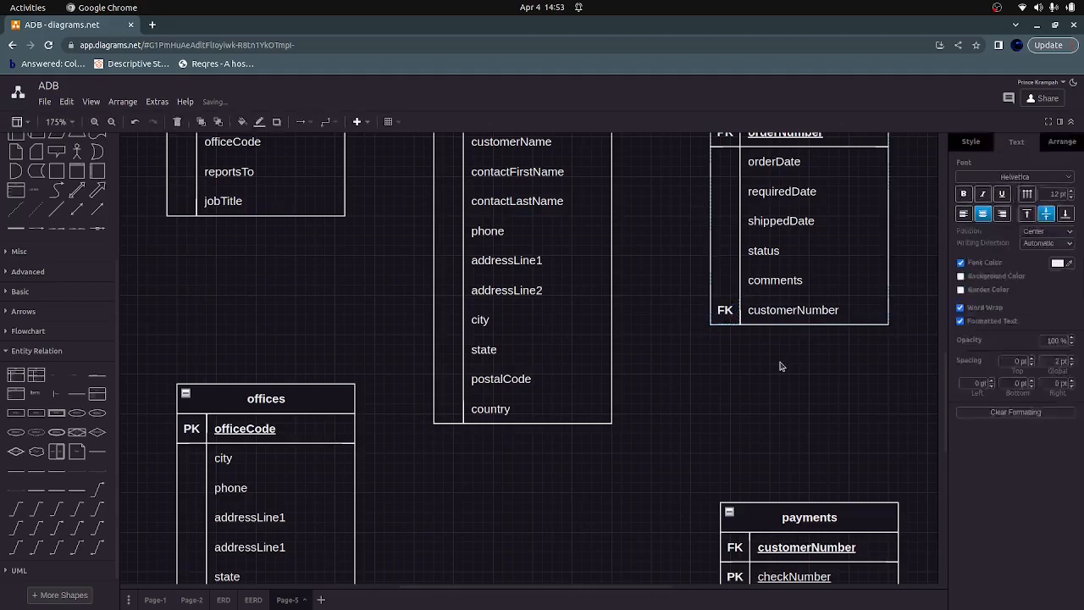
Step: Mark the orderLineNumber row of the orderdetails table with a bold FK label in its key cell
{"action": "scroll", "coordinate": [692, 377], "scroll_direction": "up", "scroll_amount": 3}
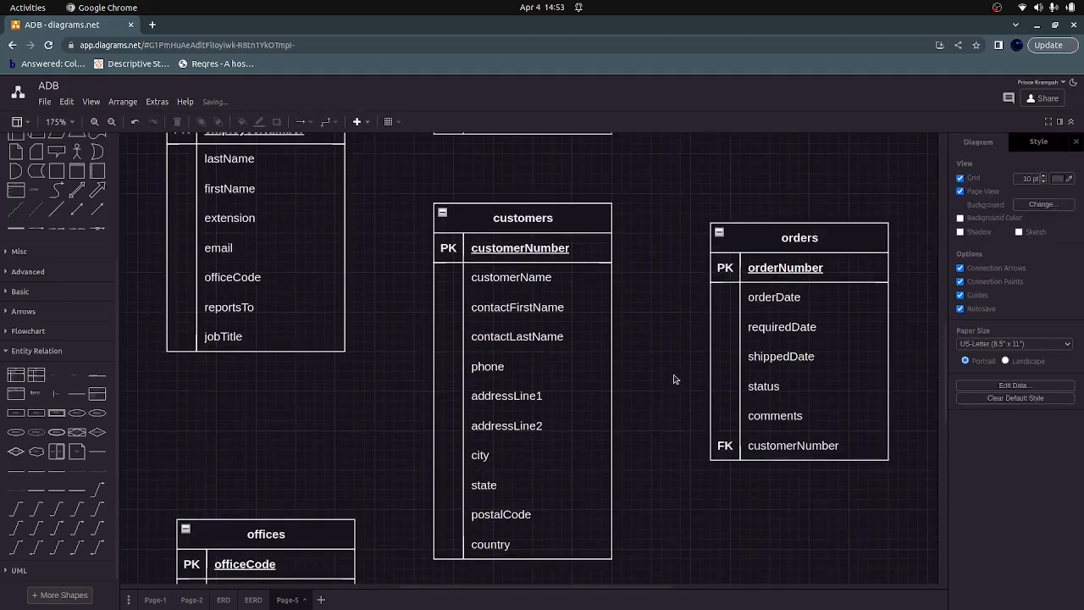
{"action": "scroll", "coordinate": [675, 378], "scroll_direction": "up", "scroll_amount": 8}
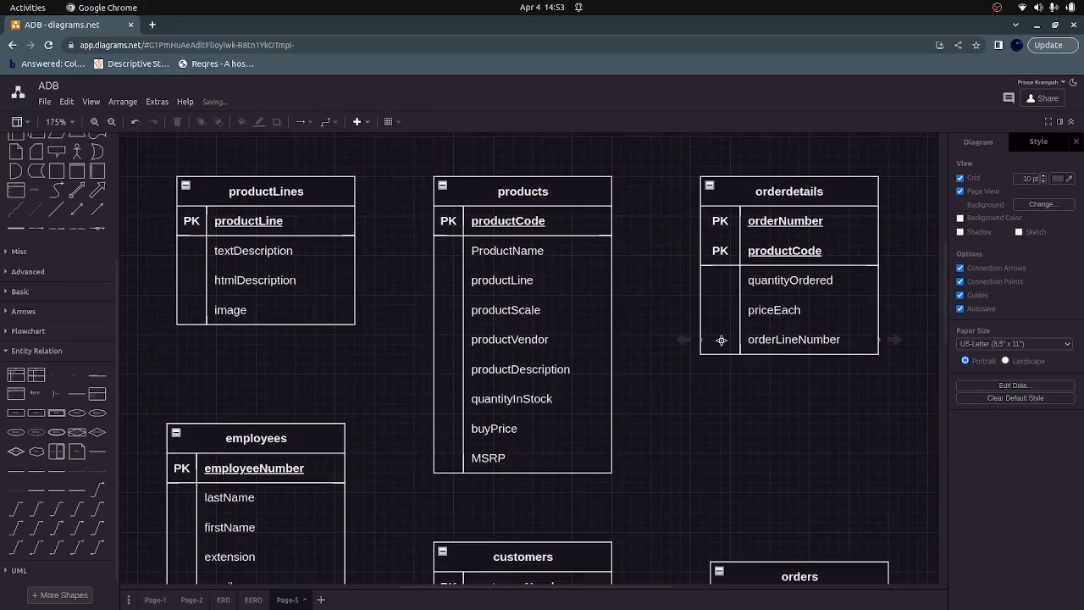
{"action": "scroll", "coordinate": [752, 382], "scroll_direction": "down", "scroll_amount": 5}
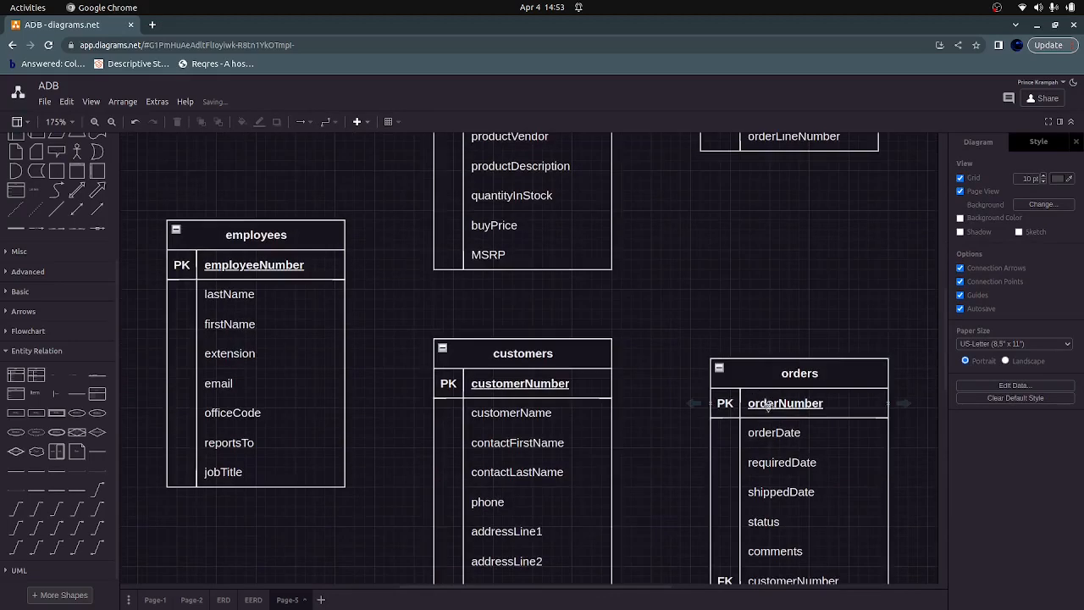
{"action": "scroll", "coordinate": [753, 382], "scroll_direction": "up", "scroll_amount": 5}
{"action": "left_click", "coordinate": [720, 343]}
{"action": "double_click", "coordinate": [720, 344]}
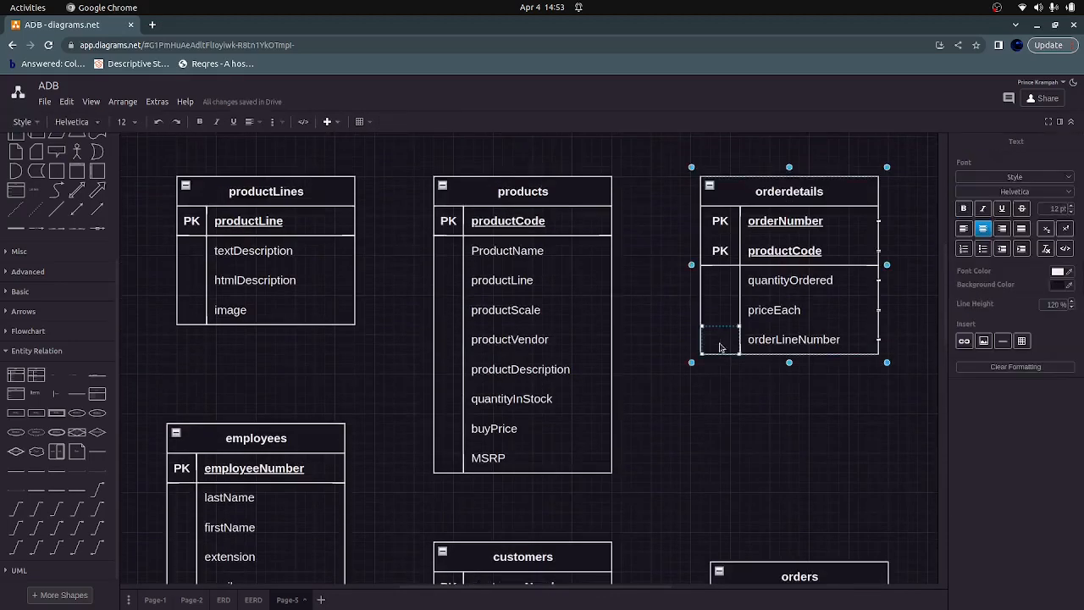
{"action": "type", "text": "FK"}
{"action": "double_click", "coordinate": [720, 342]}
{"action": "left_click", "coordinate": [962, 208]}
{"action": "left_click", "coordinate": [697, 440]}
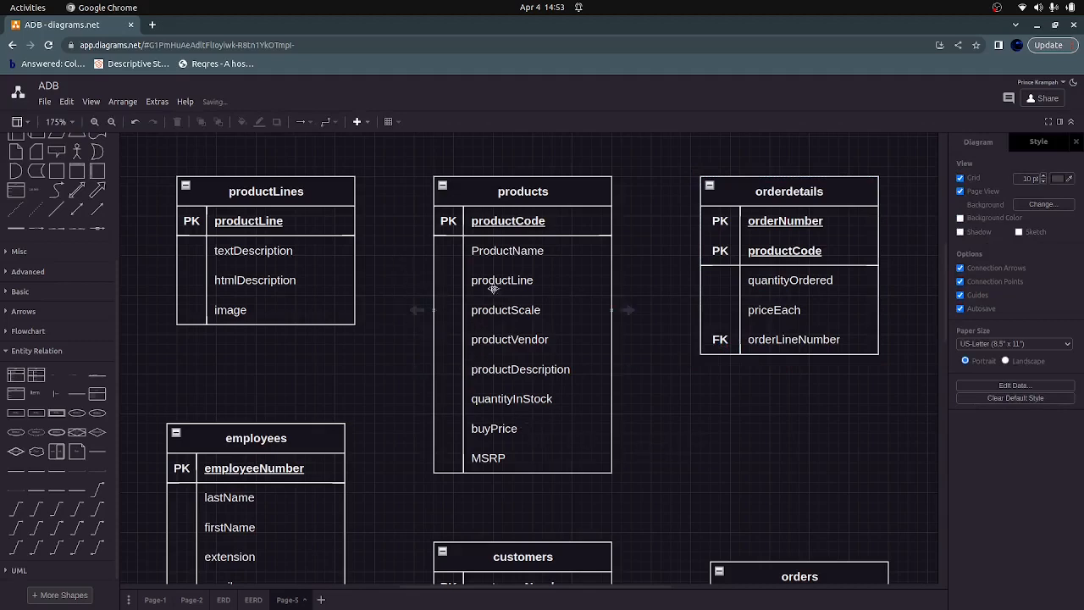
Step: Mark the productLine row of the products table with a bold FK label in its key cell
{"action": "double_click", "coordinate": [449, 282]}
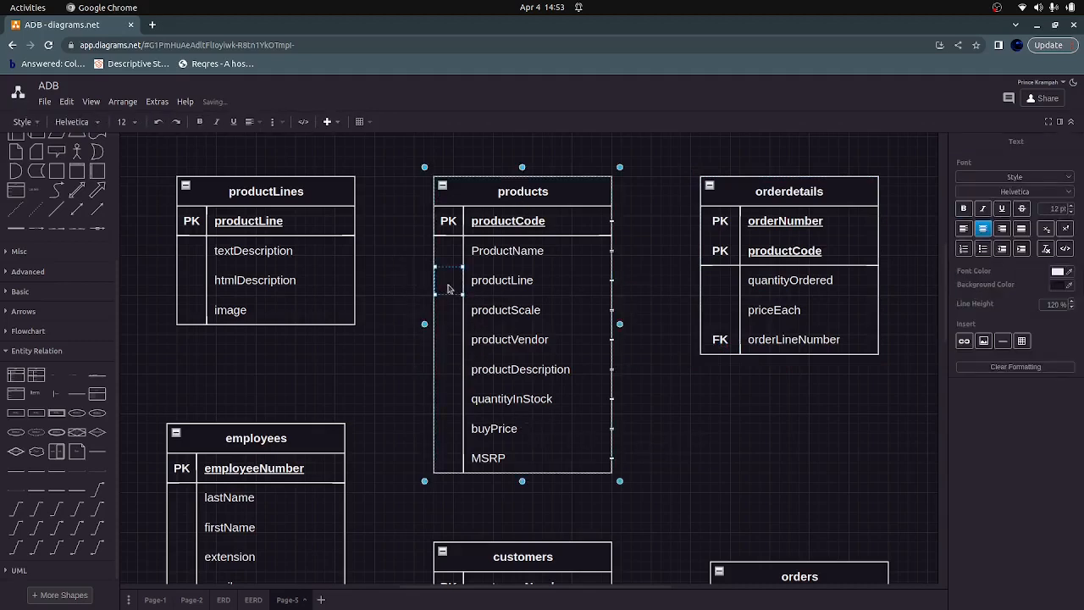
{"action": "type", "text": "FK"}
{"action": "double_click", "coordinate": [448, 282]}
{"action": "key", "text": "ctrl+b"}
{"action": "left_click", "coordinate": [392, 338]}
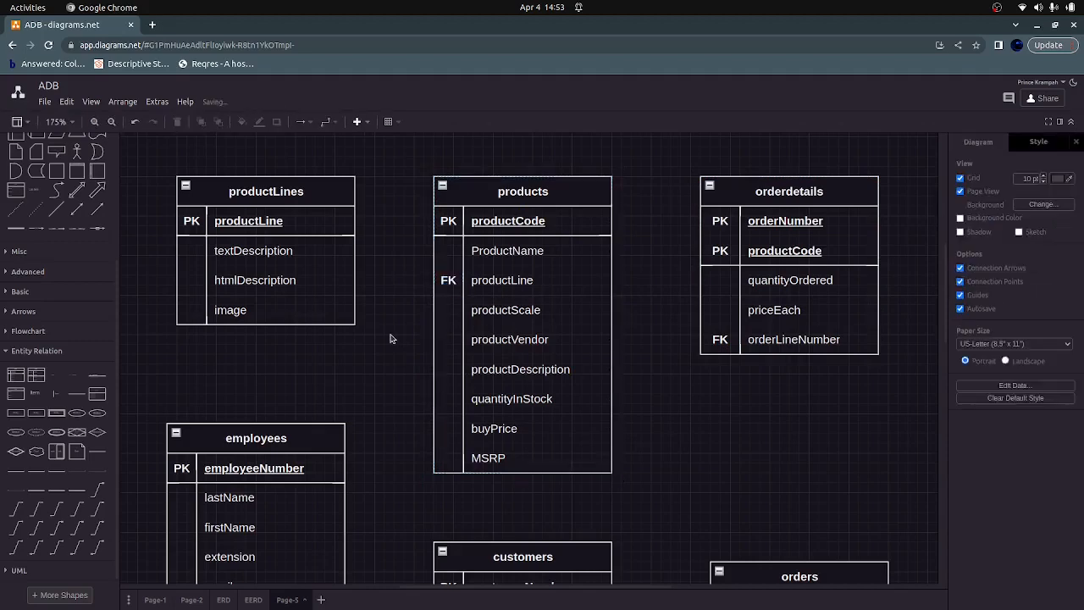
Step: Mark the officeCode row of the employees table with a bold FK label in its key cell
{"action": "scroll", "coordinate": [390, 338], "scroll_direction": "down", "scroll_amount": 8}
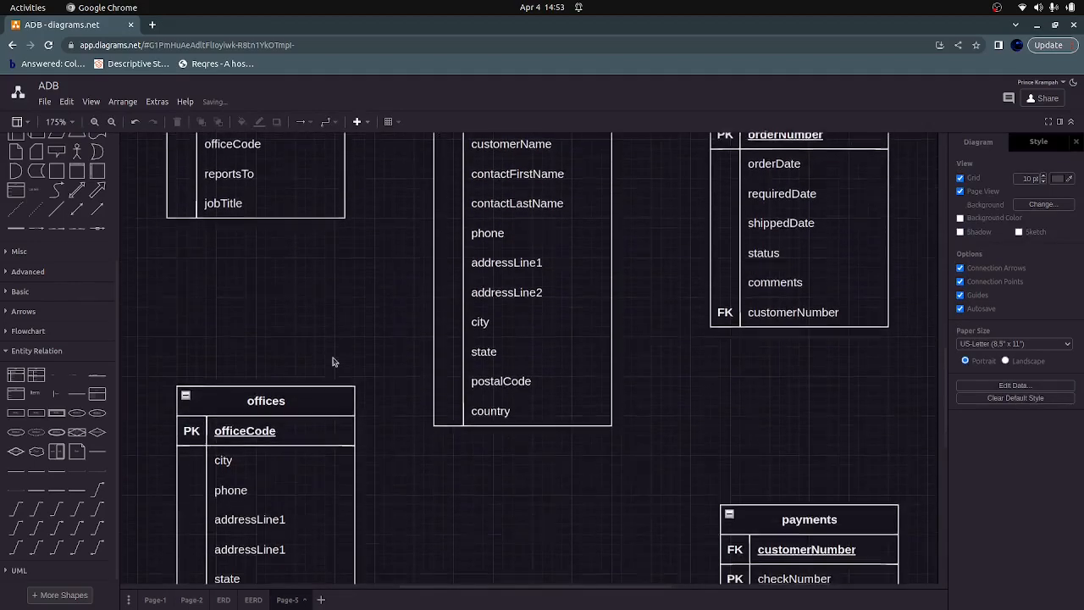
{"action": "scroll", "coordinate": [304, 381], "scroll_direction": "down", "scroll_amount": 1}
{"action": "scroll", "coordinate": [179, 385], "scroll_direction": "up", "scroll_amount": 4}
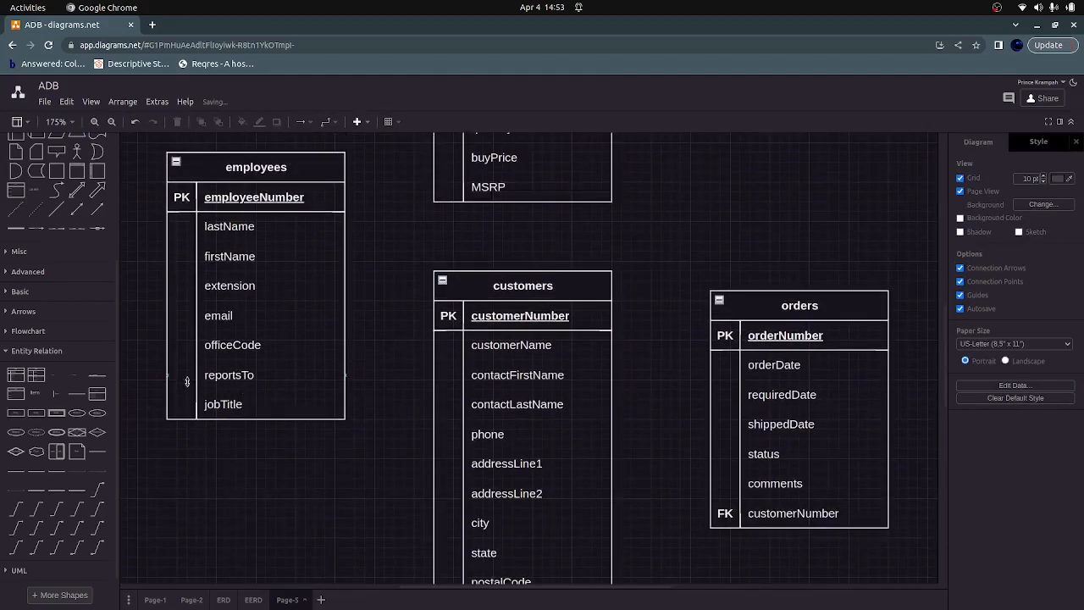
{"action": "double_click", "coordinate": [173, 350]}
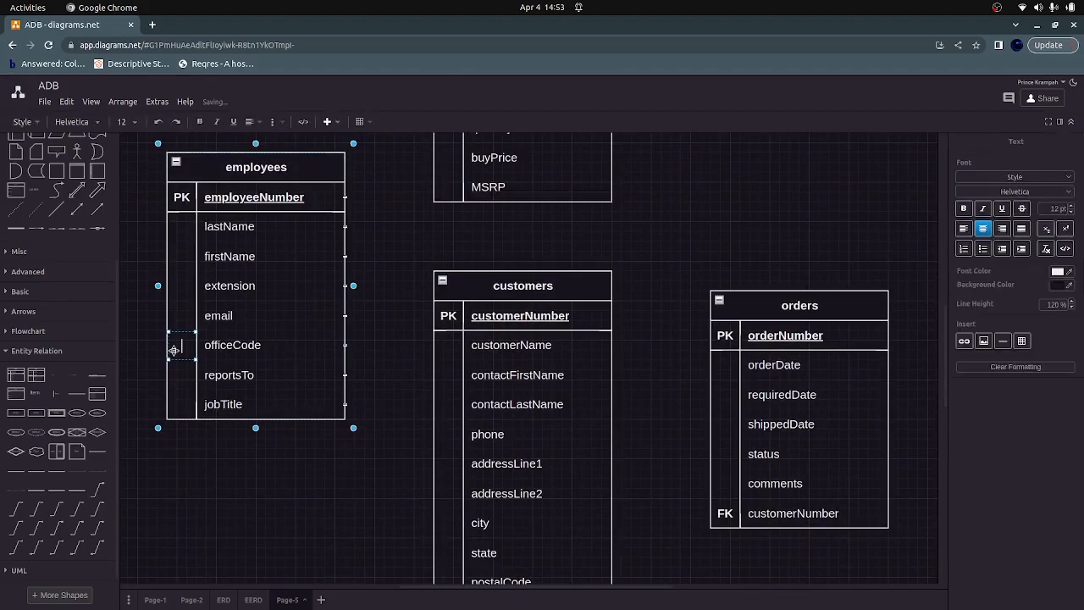
{"action": "type", "text": "FK"}
{"action": "double_click", "coordinate": [174, 350]}
{"action": "left_click", "coordinate": [963, 207]}
Step: Review the rows and key labels of all the tables in the diagram to plan their relationships
{"action": "scroll", "coordinate": [539, 357], "scroll_direction": "down", "scroll_amount": 2}
{"action": "scroll", "coordinate": [538, 358], "scroll_direction": "up", "scroll_amount": 1}
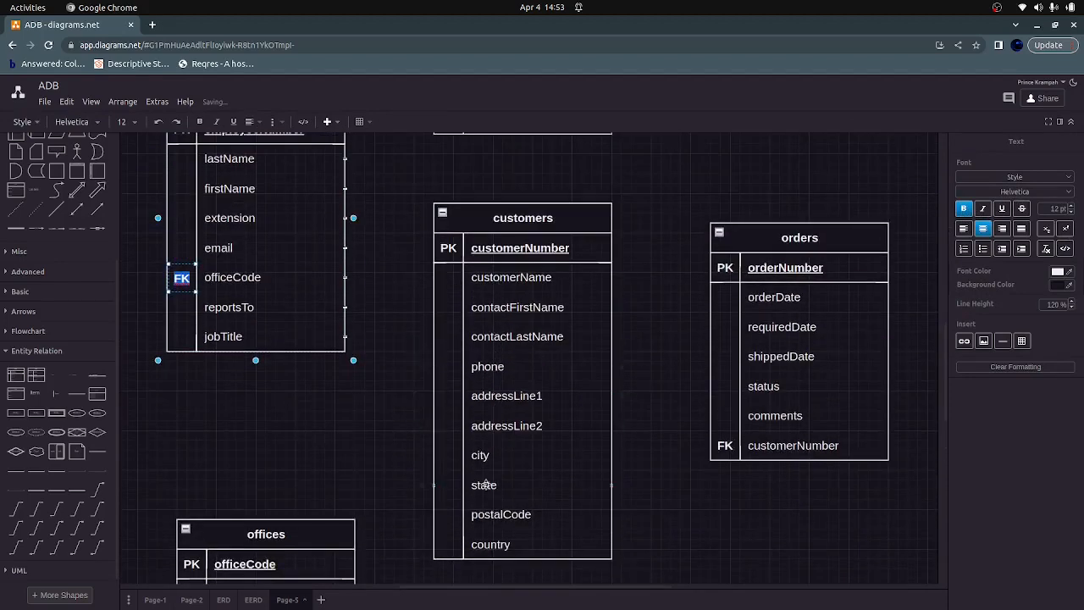
{"action": "scroll", "coordinate": [450, 387], "scroll_direction": "down", "scroll_amount": 2}
{"action": "scroll", "coordinate": [450, 386], "scroll_direction": "up", "scroll_amount": 1}
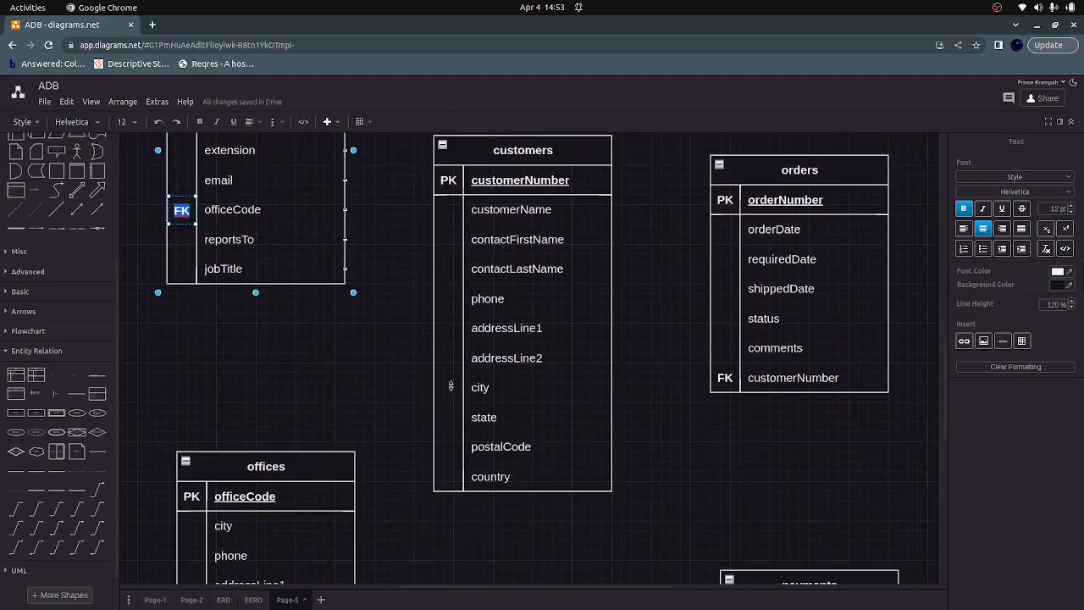
{"action": "scroll", "coordinate": [450, 386], "scroll_direction": "down", "scroll_amount": 2}
{"action": "scroll", "coordinate": [447, 381], "scroll_direction": "up", "scroll_amount": 3}
{"action": "scroll", "coordinate": [445, 372], "scroll_direction": "down", "scroll_amount": 3}
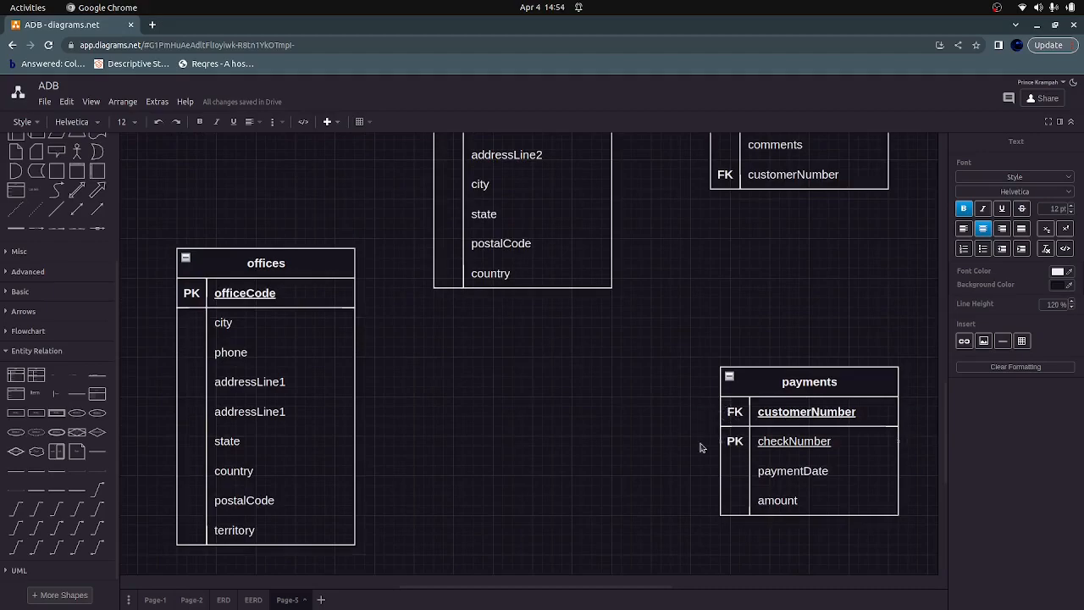
{"action": "scroll", "coordinate": [470, 450], "scroll_direction": "up", "scroll_amount": 4}
{"action": "scroll", "coordinate": [440, 449], "scroll_direction": "up", "scroll_amount": 2}
{"action": "left_click", "coordinate": [415, 451]}
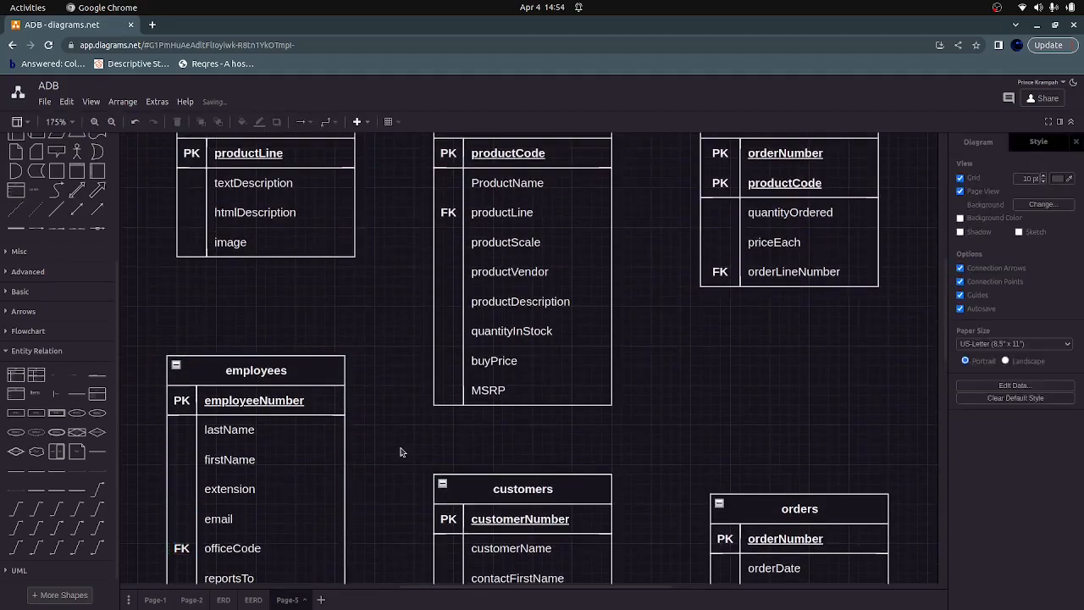
{"action": "scroll", "coordinate": [402, 452], "scroll_direction": "up", "scroll_amount": 1}
{"action": "scroll", "coordinate": [402, 452], "scroll_direction": "down", "scroll_amount": 4}
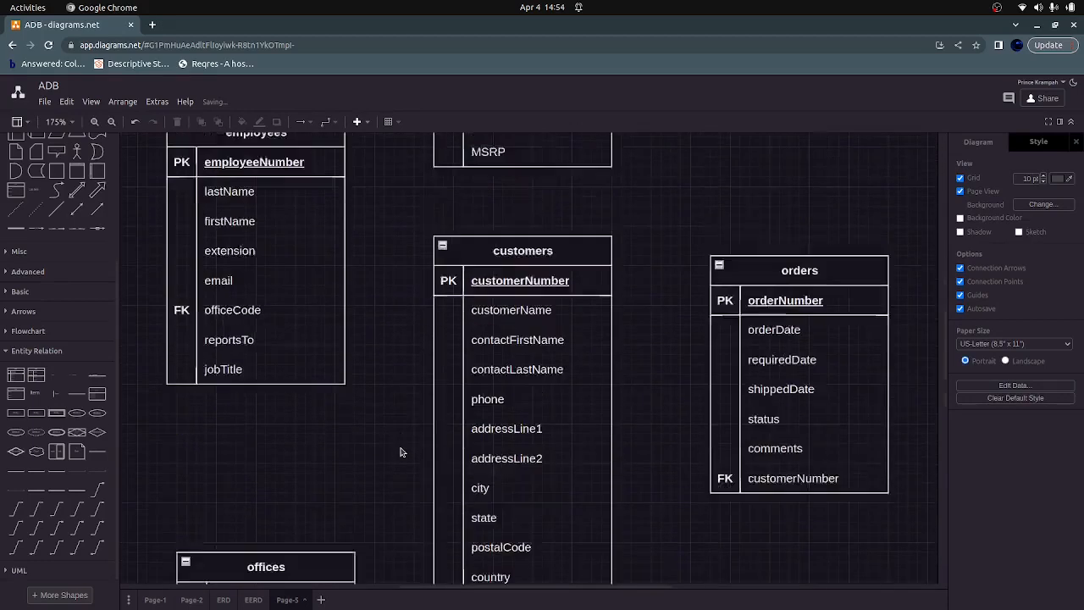
{"action": "scroll", "coordinate": [401, 452], "scroll_direction": "up", "scroll_amount": 1}
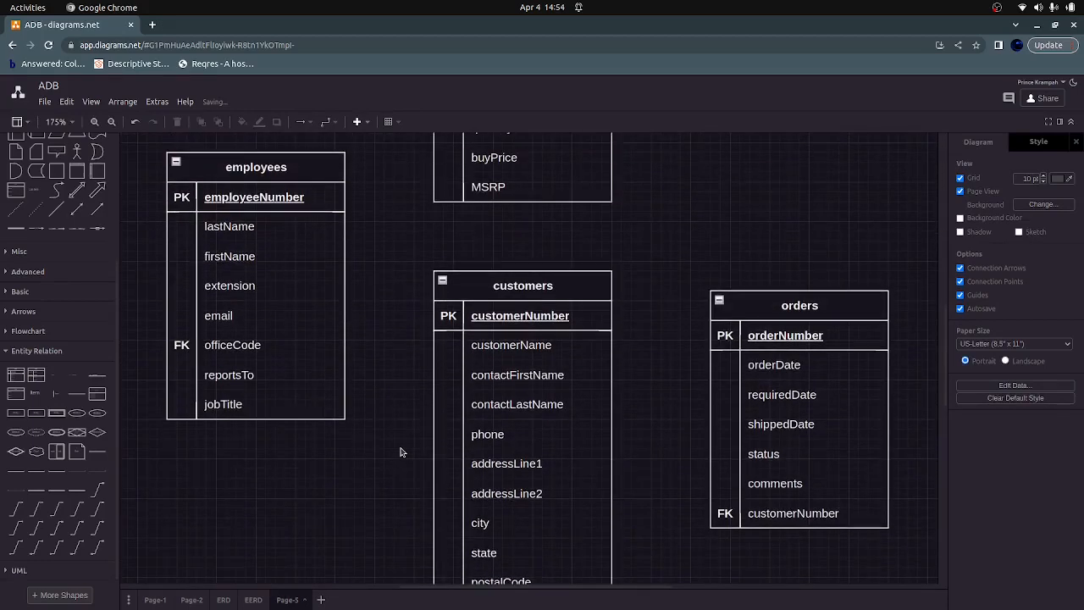
{"action": "scroll", "coordinate": [402, 452], "scroll_direction": "up", "scroll_amount": 6}
{"action": "scroll", "coordinate": [402, 457], "scroll_direction": "down", "scroll_amount": 3}
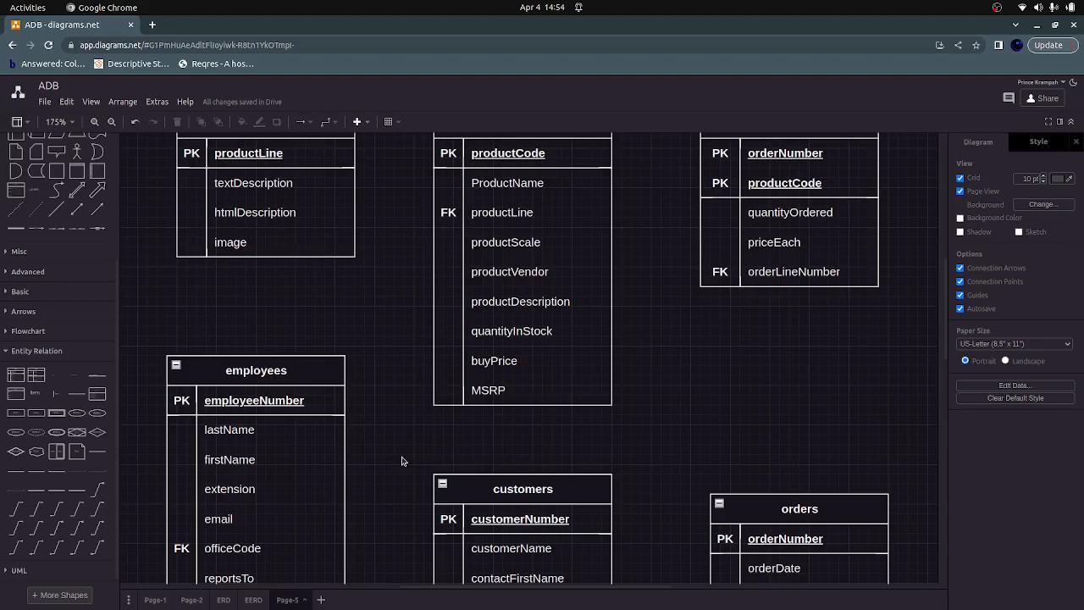
{"action": "scroll", "coordinate": [402, 461], "scroll_direction": "down", "scroll_amount": 2}
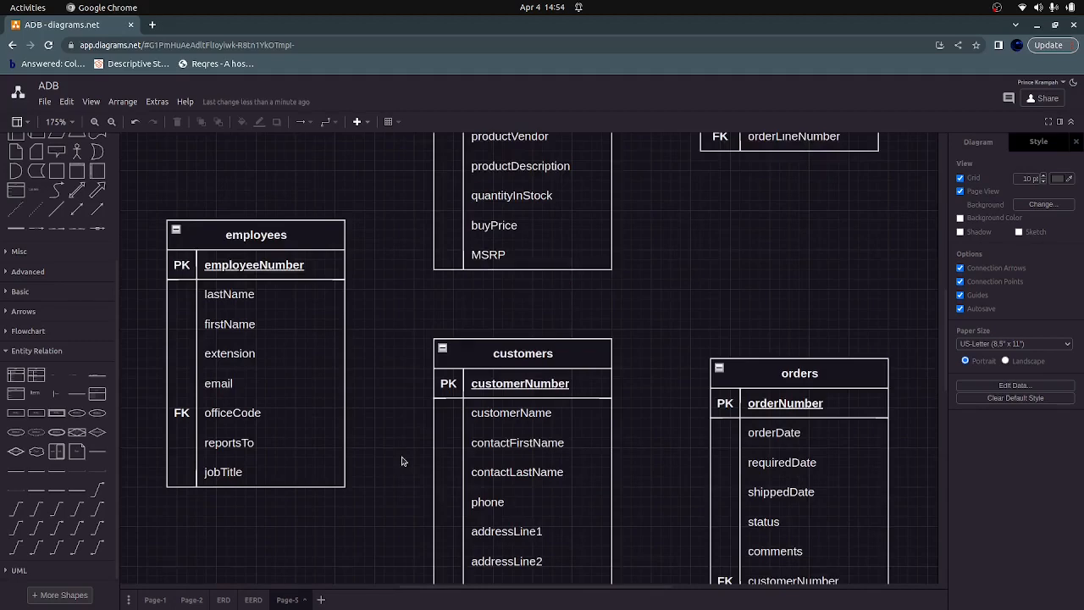
{"action": "scroll", "coordinate": [400, 457], "scroll_direction": "up", "scroll_amount": 5}
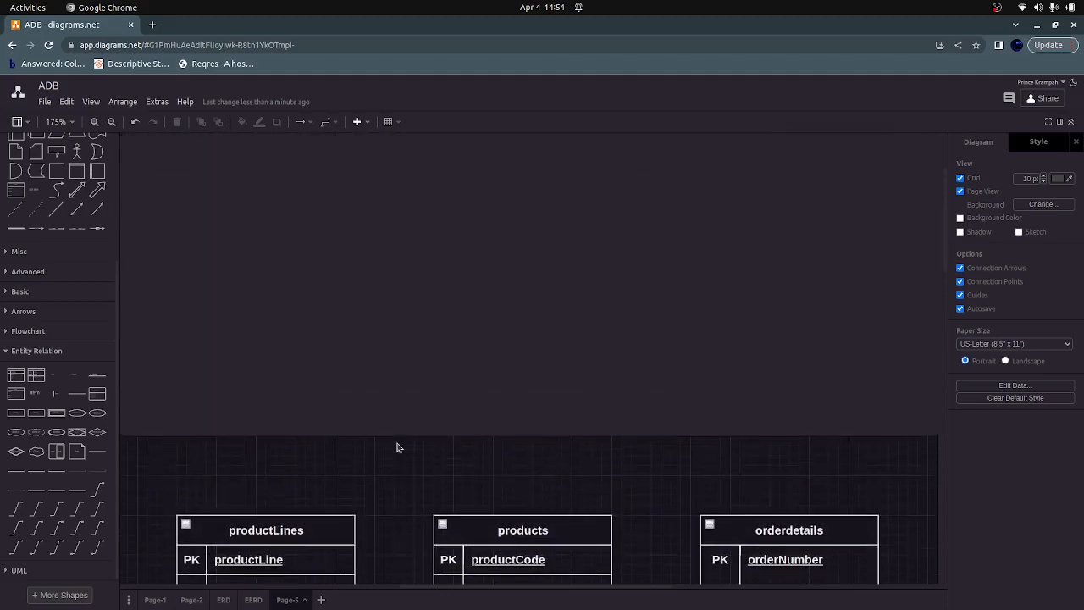
{"action": "scroll", "coordinate": [367, 467], "scroll_direction": "down", "scroll_amount": 4}
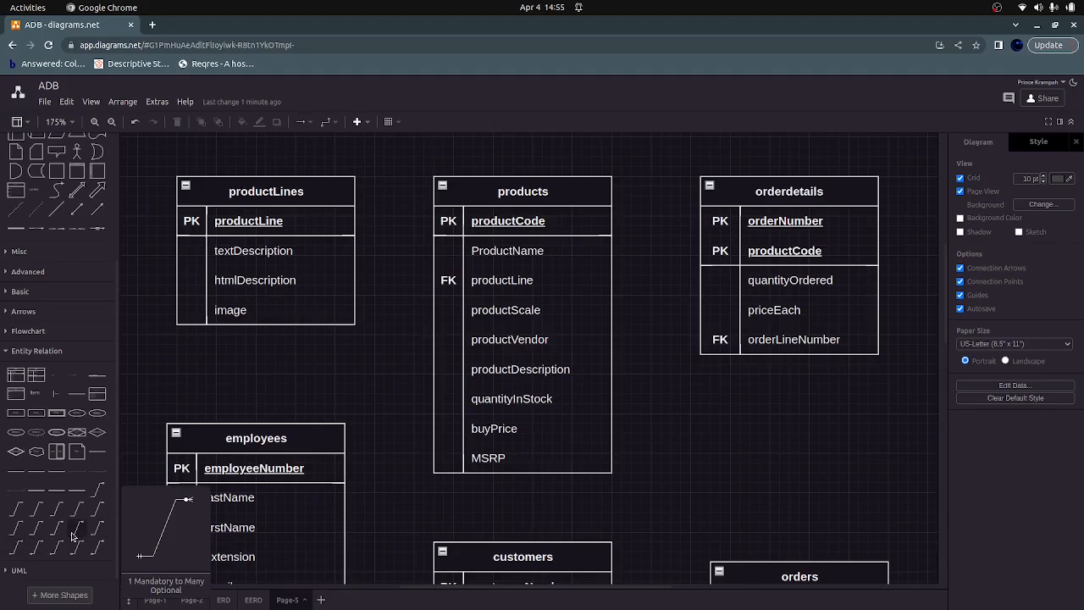
Step: Connect productLine in productLines to the productLine foreign key in products with a 1 Mandatory to Many Optional line
{"action": "left_click_drag", "start_coordinate": [73, 535], "coordinate": [429, 222]}
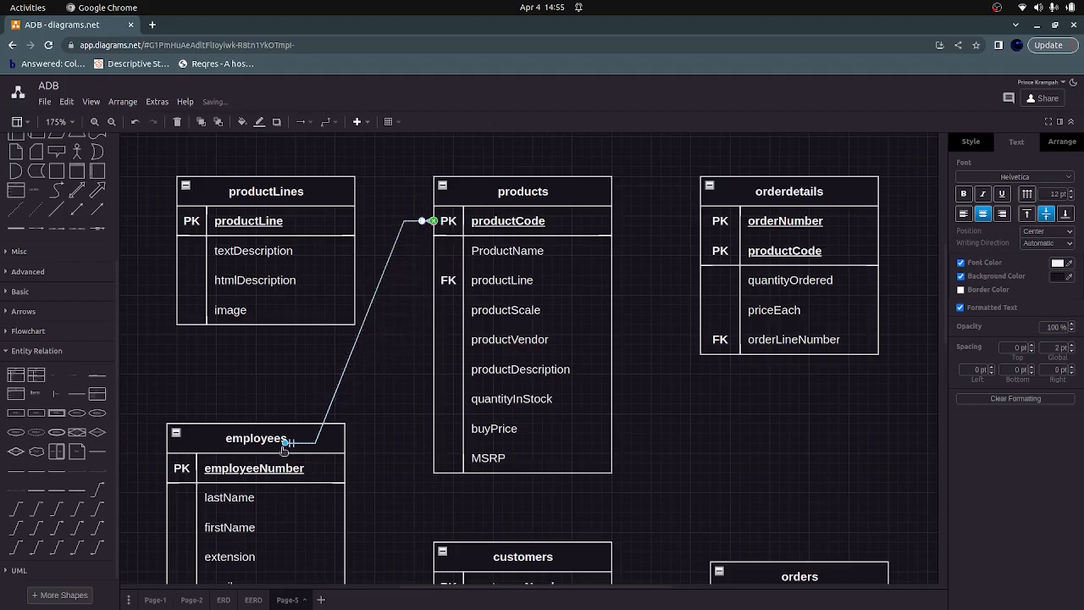
{"action": "left_click_drag", "start_coordinate": [286, 444], "coordinate": [354, 221]}
{"action": "left_click_drag", "start_coordinate": [432, 221], "coordinate": [433, 280]}
{"action": "left_click", "coordinate": [401, 328]}
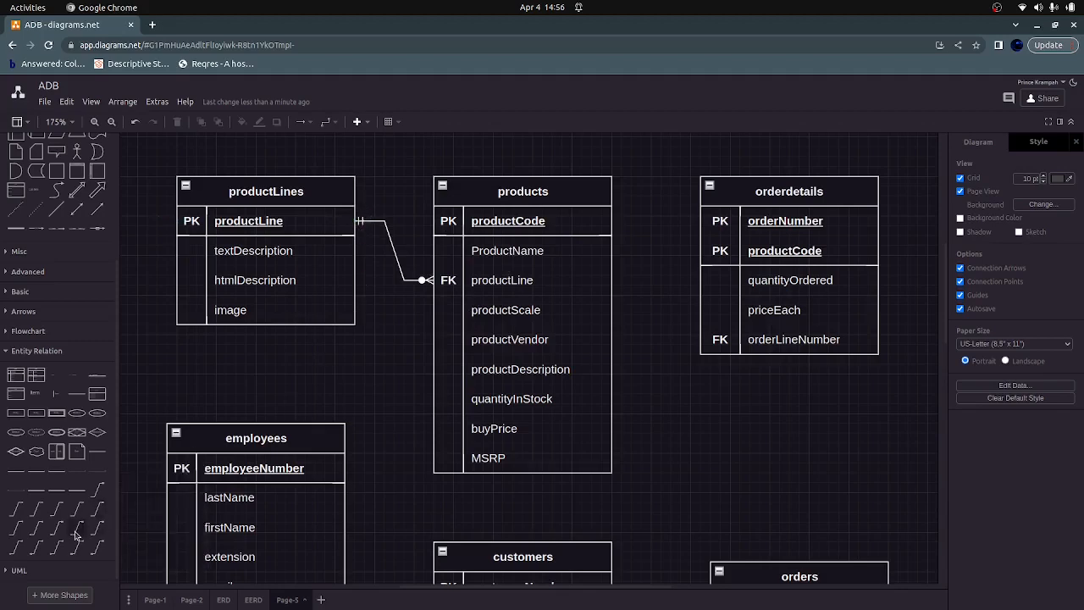
Step: Connect productCode in products to productCode in orderdetails with a 1 Mandatory to 1 Optional line
{"action": "mouse_move", "coordinate": [75, 535]}
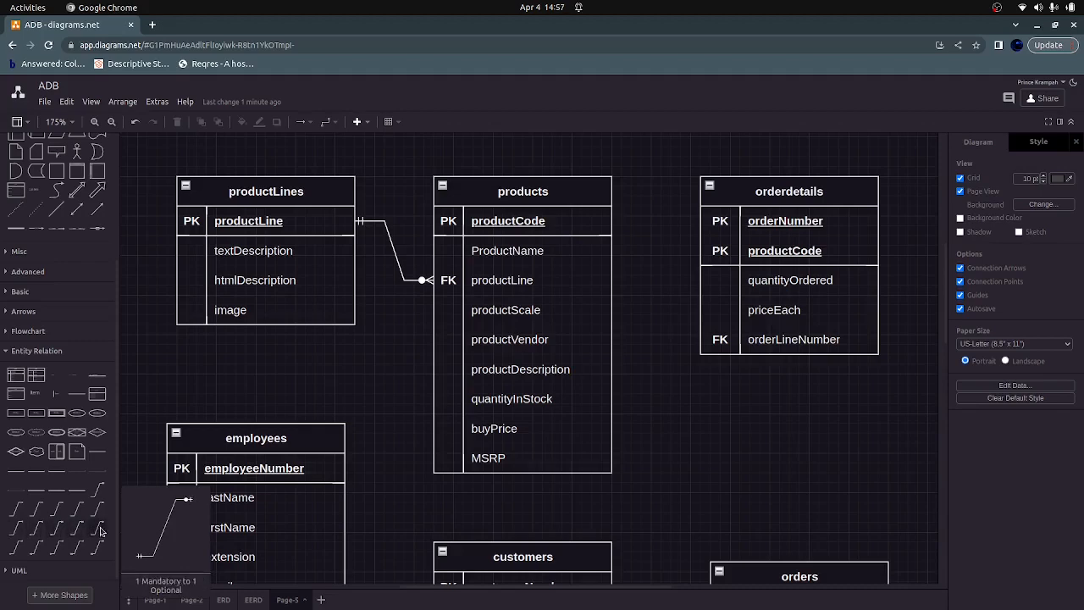
{"action": "left_click_drag", "start_coordinate": [100, 531], "coordinate": [623, 353]}
{"action": "left_click_drag", "start_coordinate": [716, 342], "coordinate": [670, 272]}
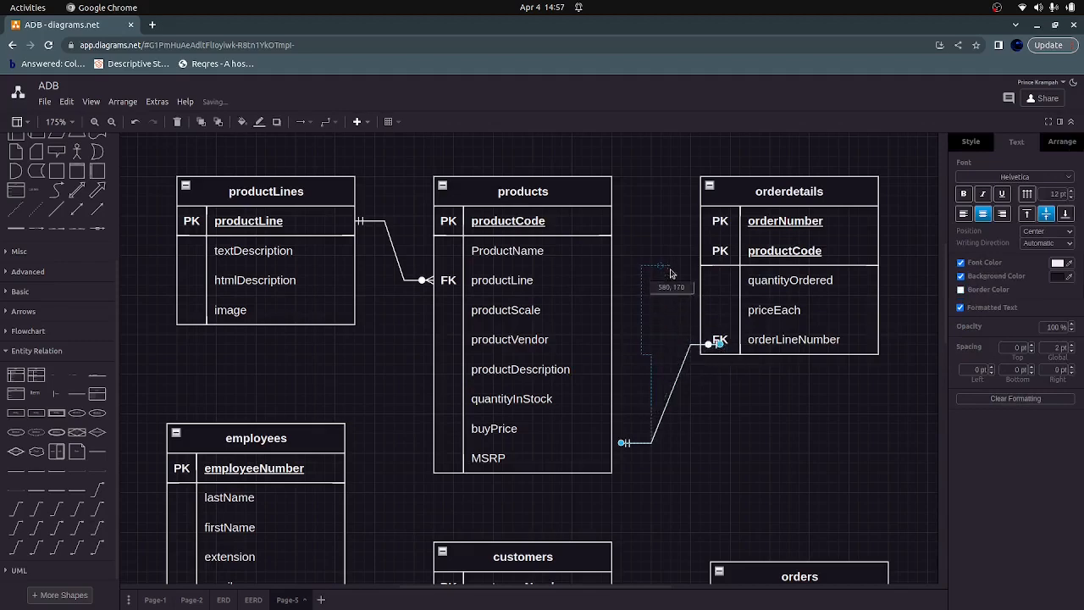
{"action": "left_click_drag", "start_coordinate": [670, 272], "coordinate": [700, 250]}
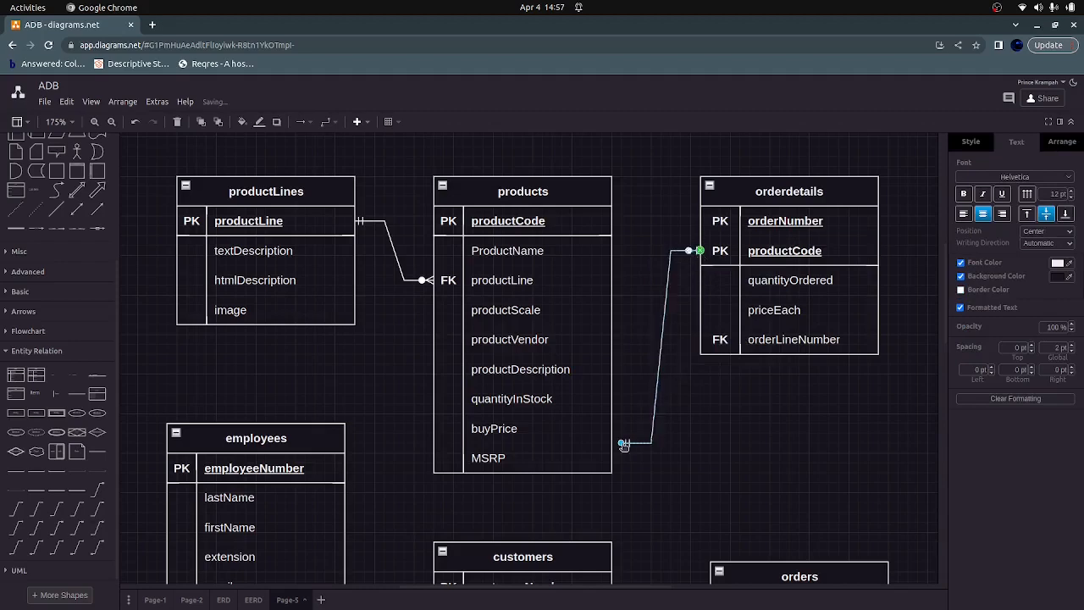
{"action": "left_click_drag", "start_coordinate": [624, 442], "coordinate": [615, 224]}
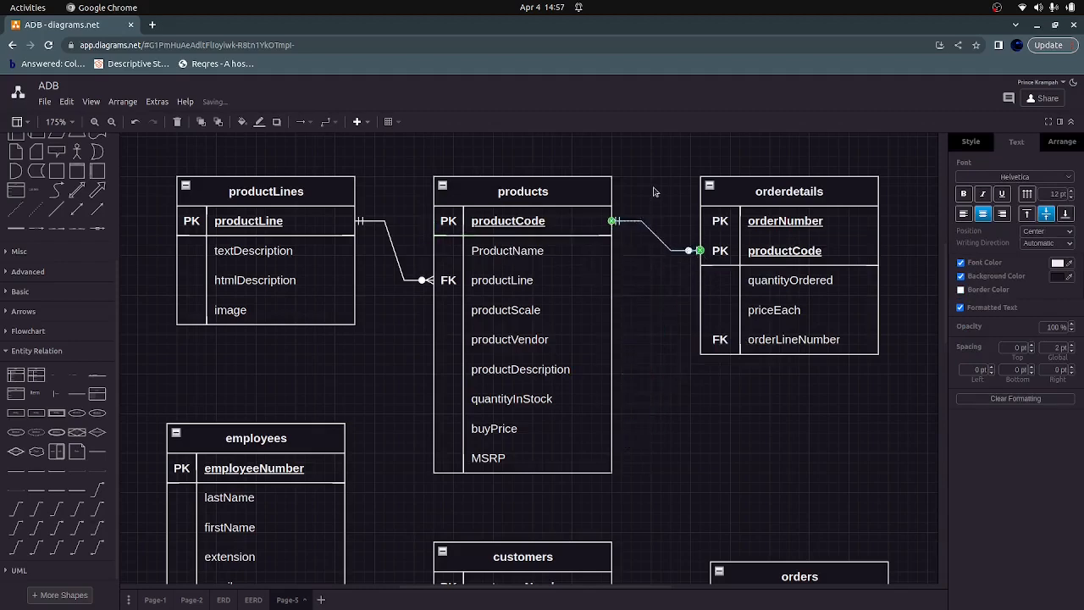
{"action": "left_click", "coordinate": [652, 192]}
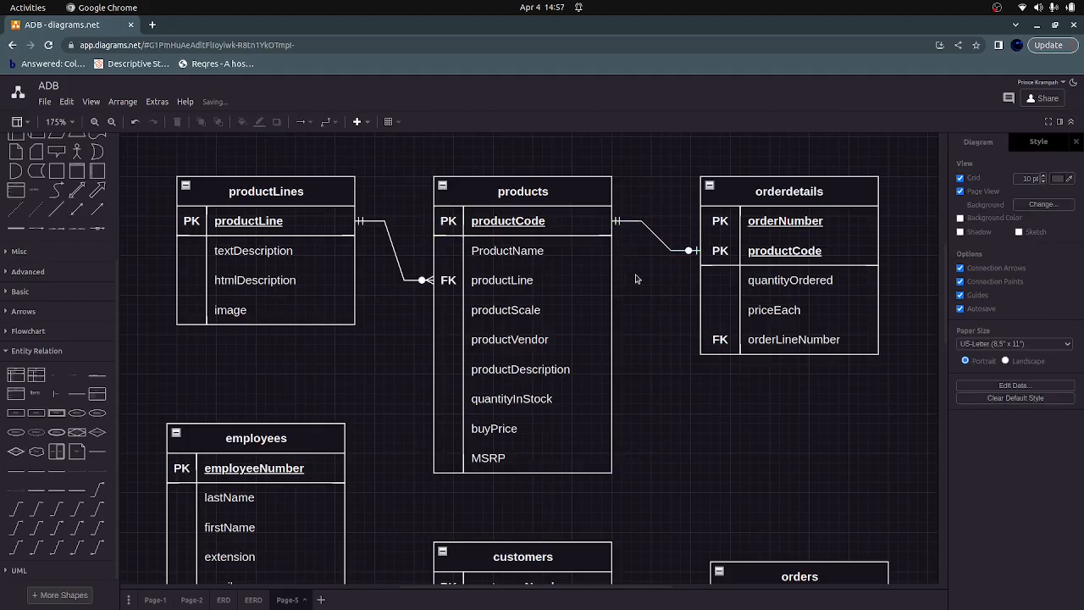
Step: Link employeeNumber to reportsTo within the employees table using a 1 Optional to Many Mandatory line
{"action": "scroll", "coordinate": [636, 279], "scroll_direction": "down", "scroll_amount": 5}
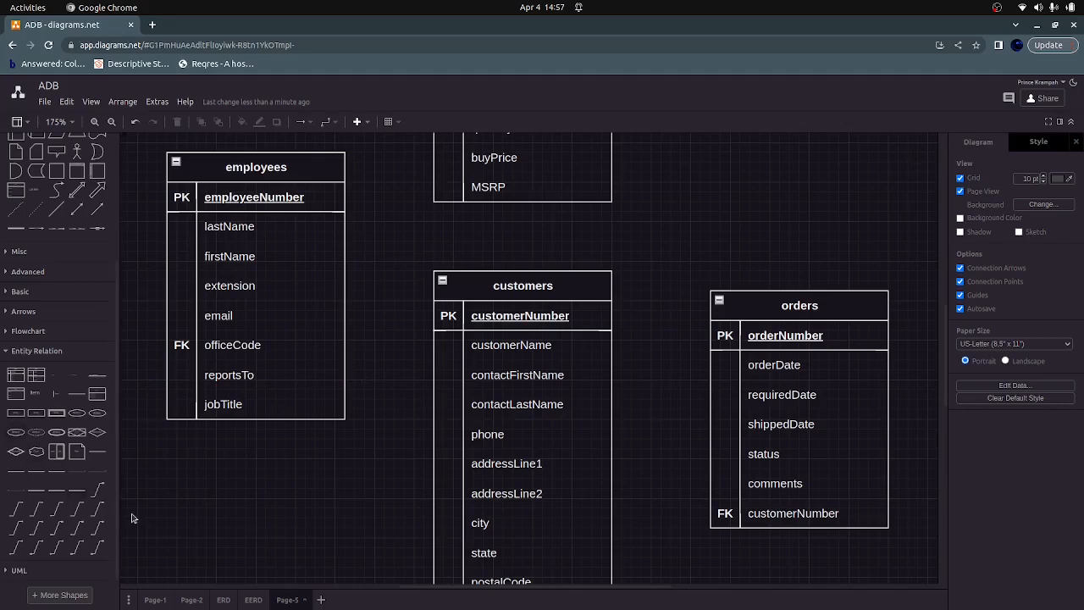
{"action": "mouse_move", "coordinate": [96, 504]}
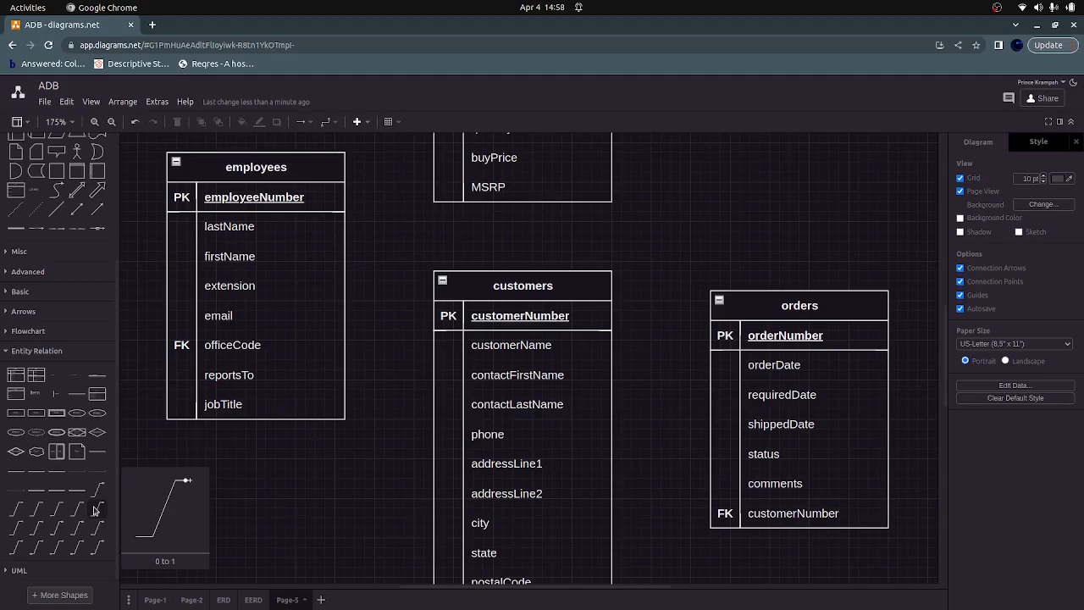
{"action": "mouse_move", "coordinate": [96, 528]}
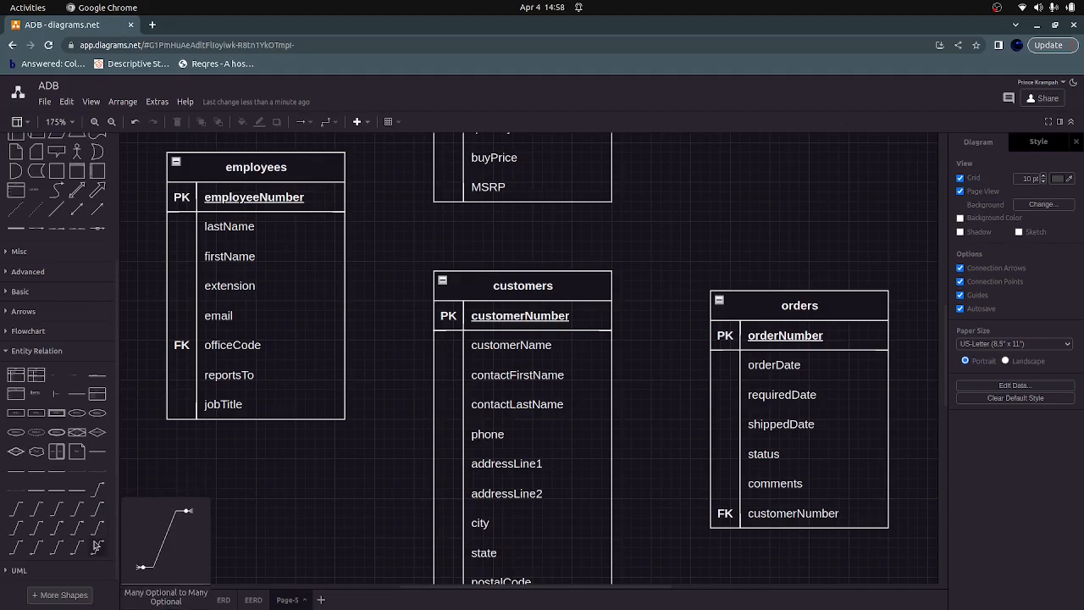
{"action": "mouse_move", "coordinate": [15, 554]}
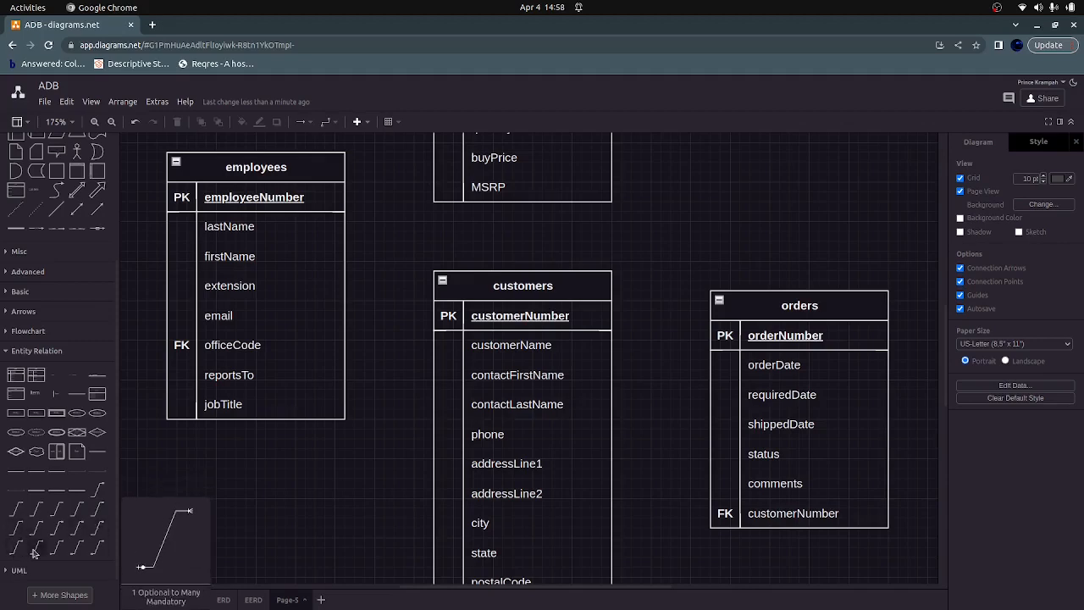
{"action": "left_click_drag", "start_coordinate": [34, 554], "coordinate": [216, 491]}
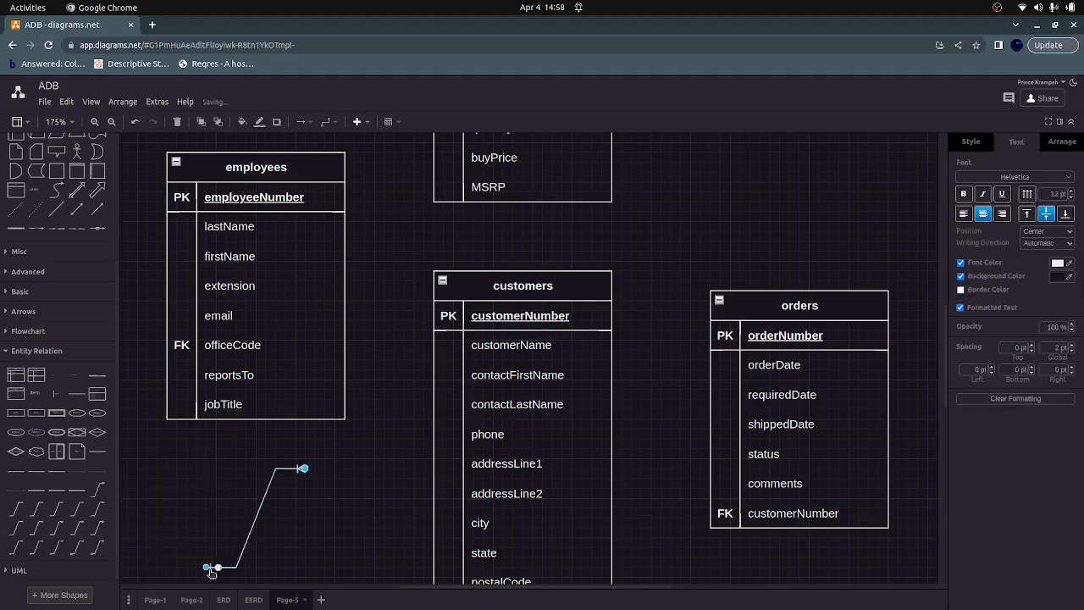
{"action": "left_click_drag", "start_coordinate": [209, 569], "coordinate": [344, 198]}
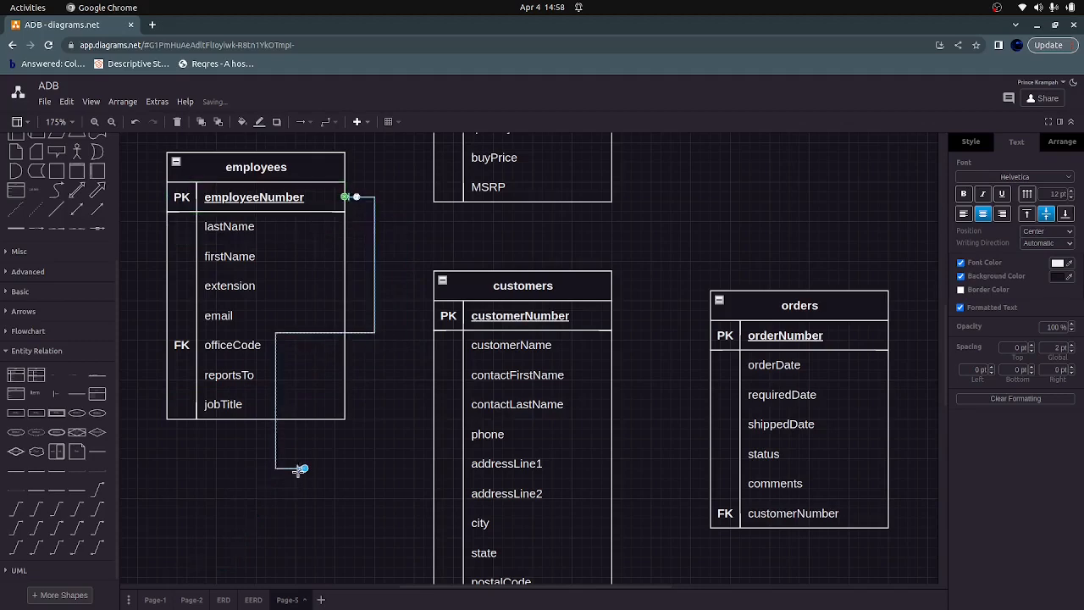
{"action": "left_click", "coordinate": [341, 376]}
{"action": "left_click", "coordinate": [300, 468]}
{"action": "left_click_drag", "start_coordinate": [303, 471], "coordinate": [336, 375]}
{"action": "left_click", "coordinate": [367, 421]}
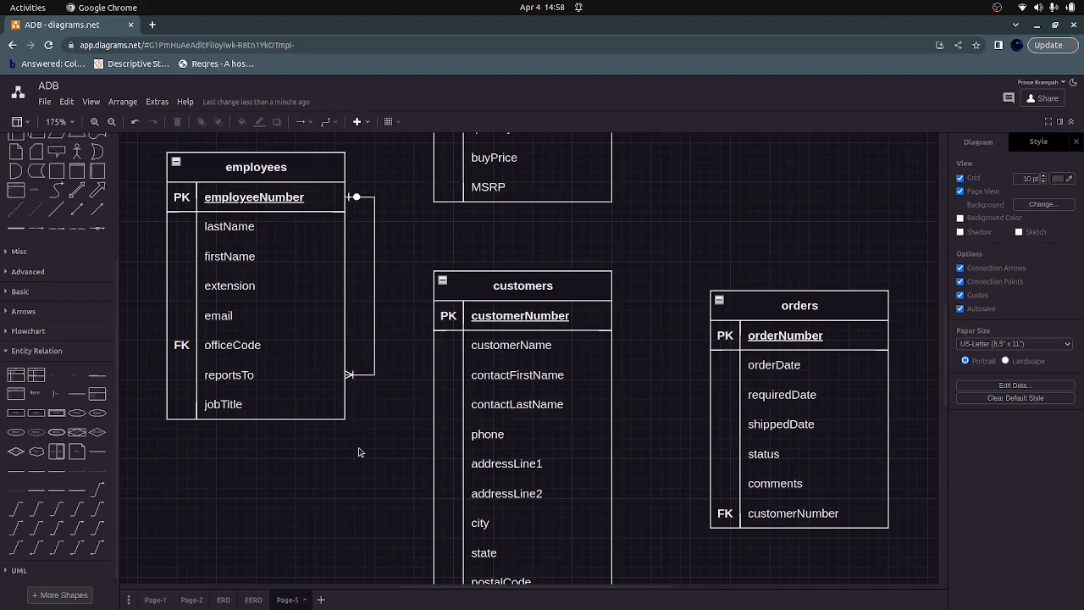
Step: Move the offices table up beneath the employees table so that their sides line up
{"action": "scroll", "coordinate": [358, 453], "scroll_direction": "down", "scroll_amount": 4}
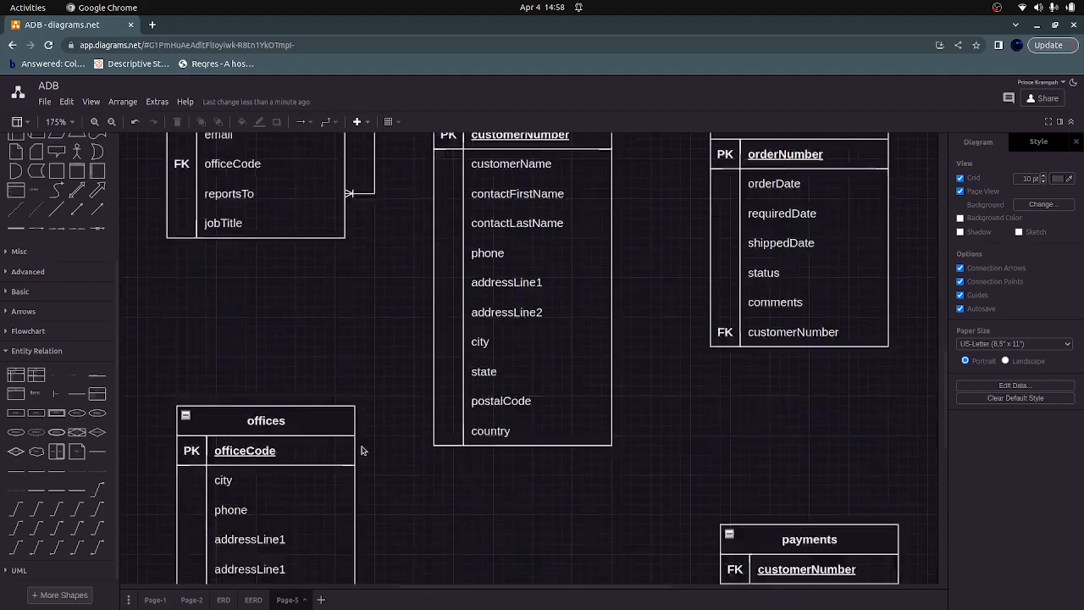
{"action": "scroll", "coordinate": [358, 452], "scroll_direction": "up", "scroll_amount": 1}
{"action": "left_click_drag", "start_coordinate": [293, 457], "coordinate": [280, 357]}
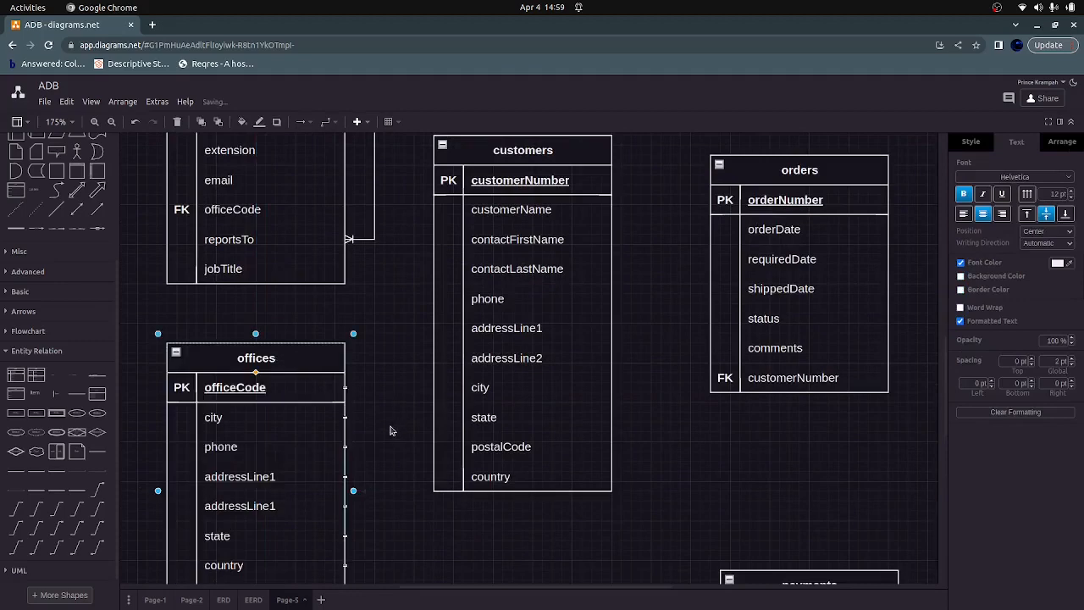
{"action": "left_click", "coordinate": [390, 431]}
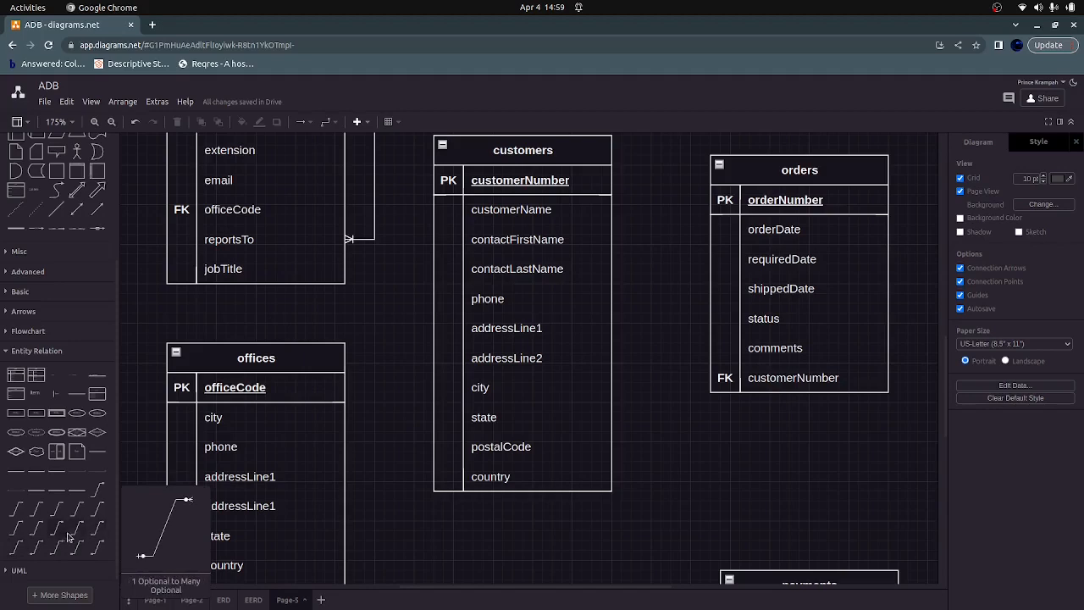
Step: Connect officeCode in offices to the officeCode foreign key in employees with a 1 Mandatory to Many Optional line
{"action": "left_click_drag", "start_coordinate": [71, 536], "coordinate": [360, 352]}
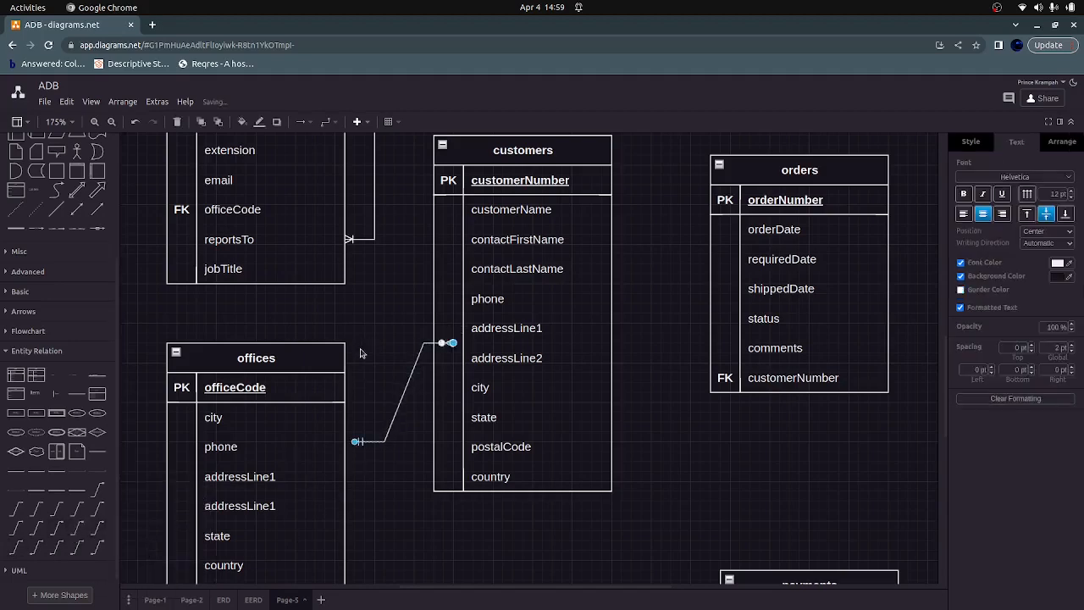
{"action": "left_click_drag", "start_coordinate": [357, 441], "coordinate": [348, 387]}
{"action": "left_click_drag", "start_coordinate": [442, 343], "coordinate": [339, 213]}
{"action": "key", "text": "ctrl+z"}
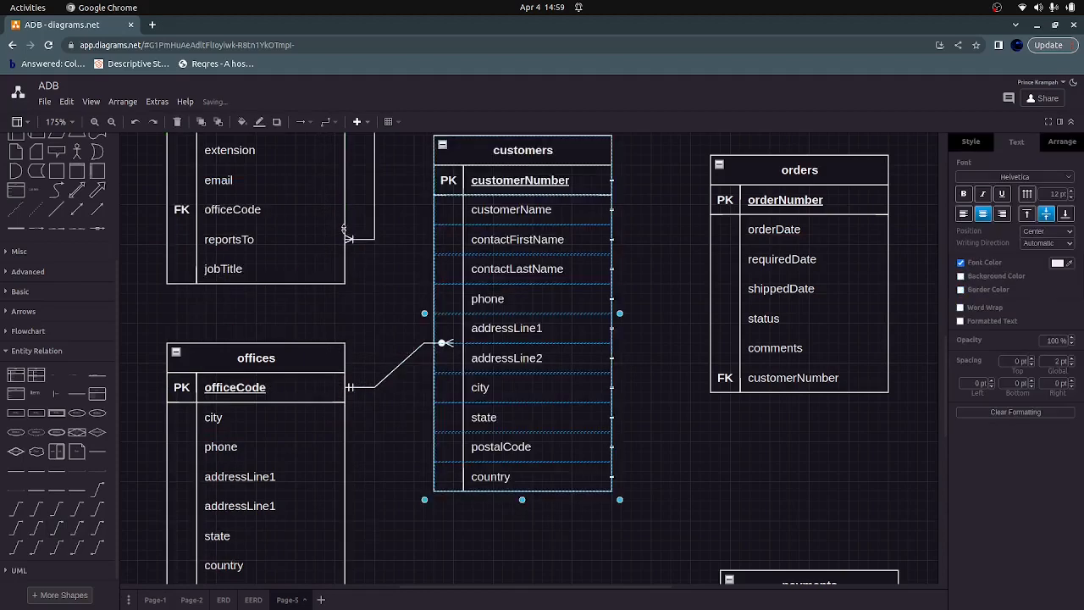
{"action": "left_click", "coordinate": [396, 365]}
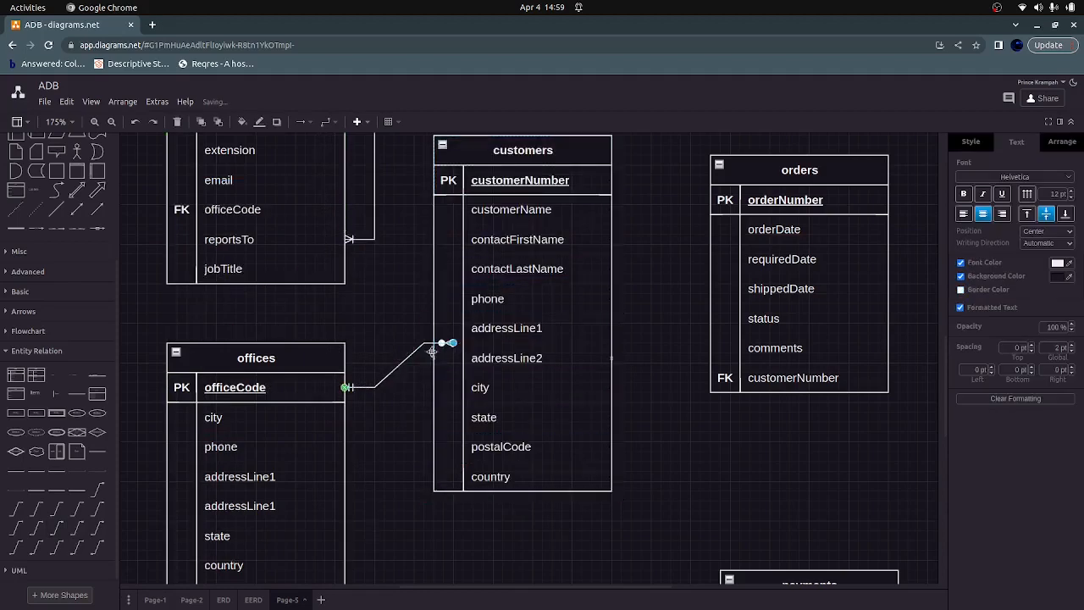
{"action": "left_click_drag", "start_coordinate": [453, 344], "coordinate": [342, 207]}
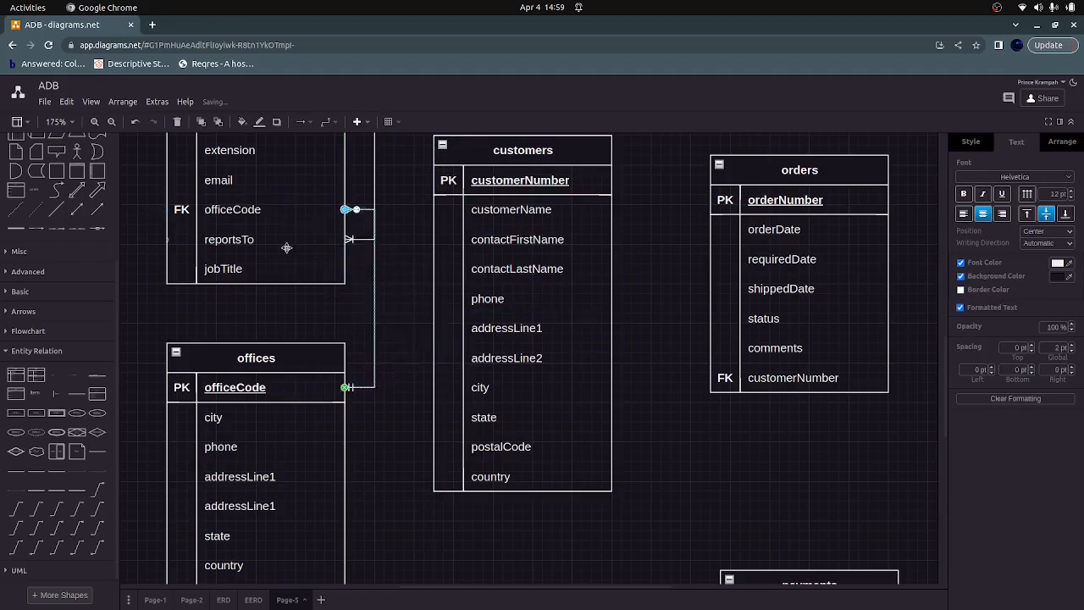
Step: Shift the employees table up slightly and place its reportsTo row above the officeCode row
{"action": "left_click_drag", "start_coordinate": [284, 245], "coordinate": [252, 184]}
{"action": "left_click", "coordinate": [254, 217]}
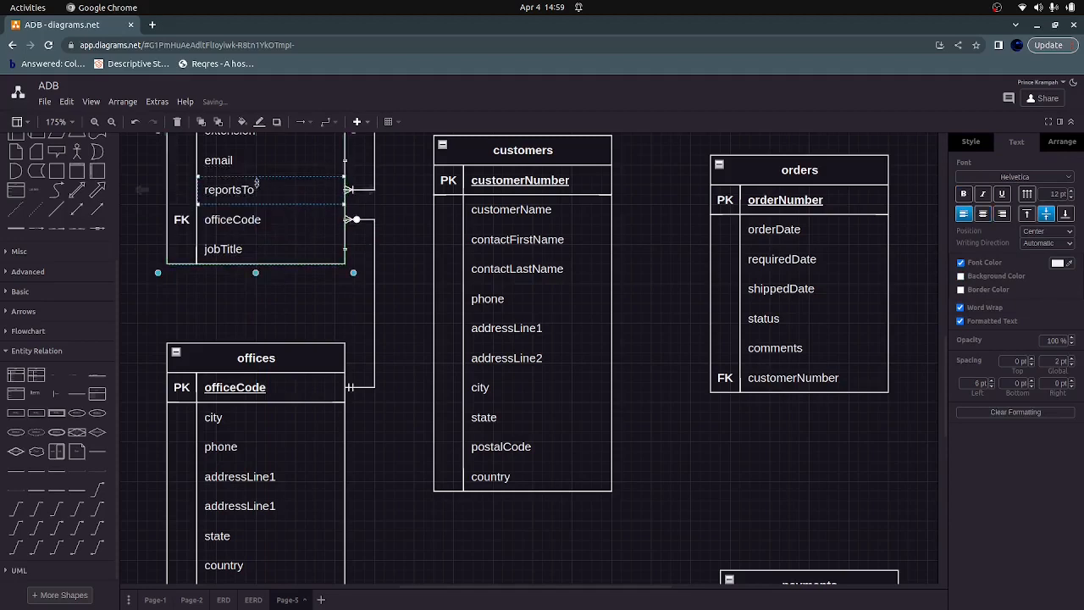
Step: Move the reportsTo row above the email row in the employees table
{"action": "scroll", "coordinate": [284, 339], "scroll_direction": "up", "scroll_amount": 5}
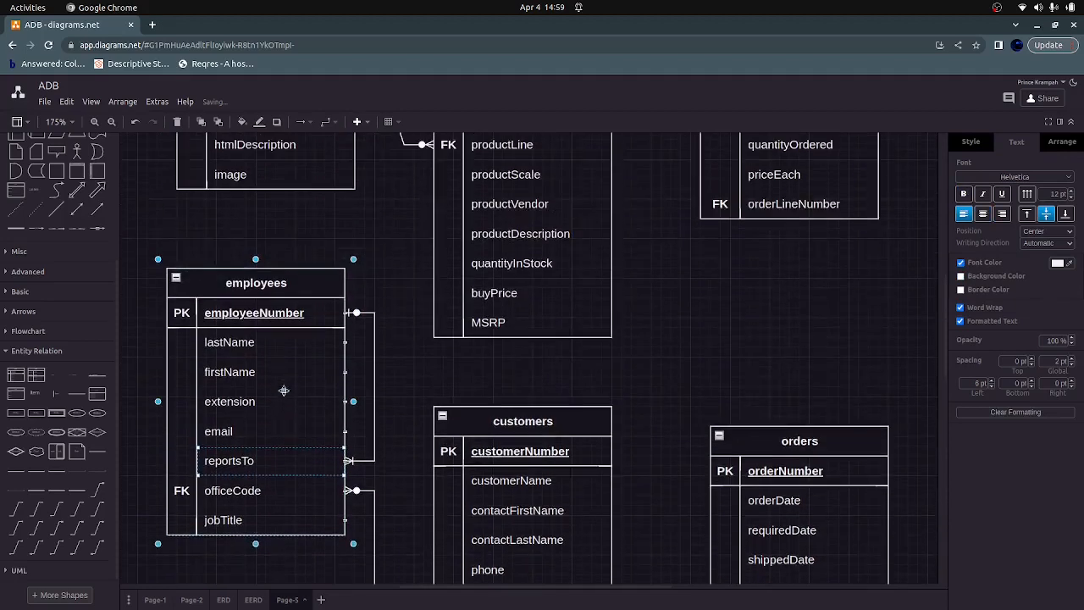
{"action": "left_click", "coordinate": [396, 319]}
{"action": "scroll", "coordinate": [407, 383], "scroll_direction": "down", "scroll_amount": 2}
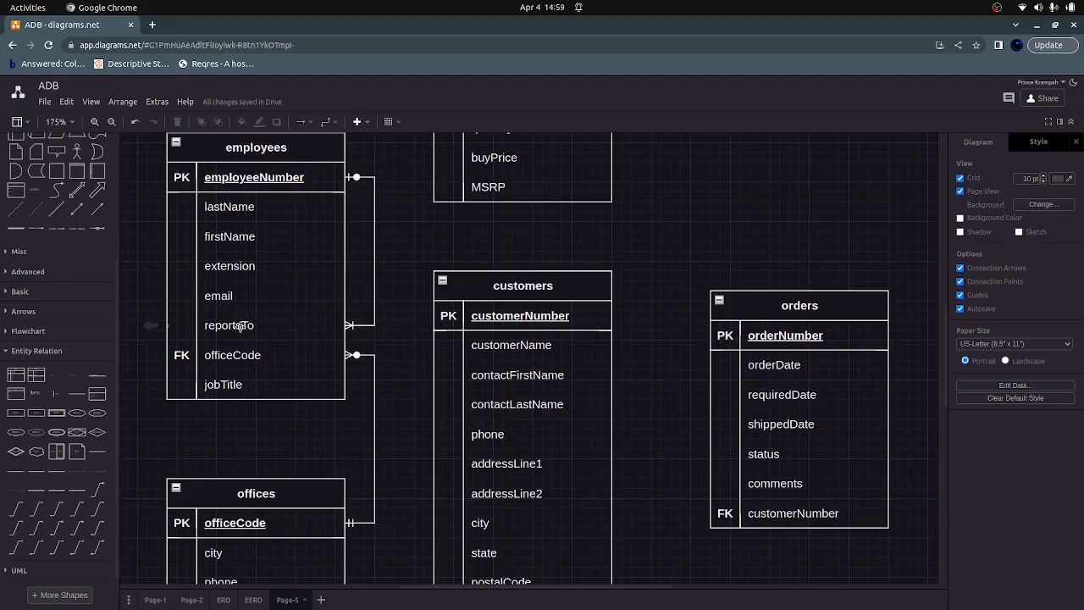
{"action": "left_click_drag", "start_coordinate": [240, 326], "coordinate": [245, 288]}
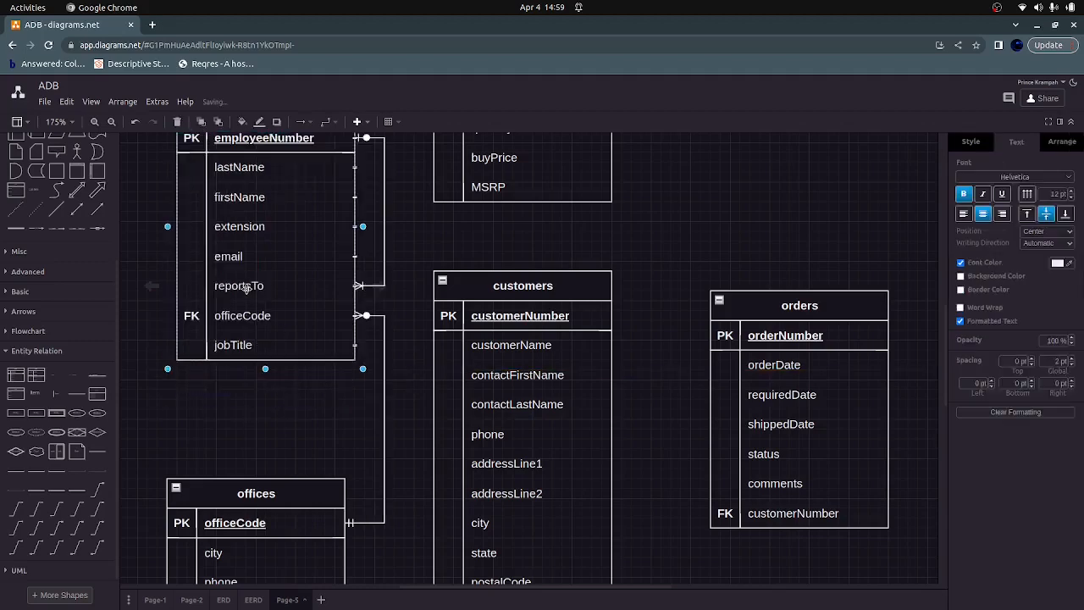
{"action": "key", "text": "ctrl+z"}
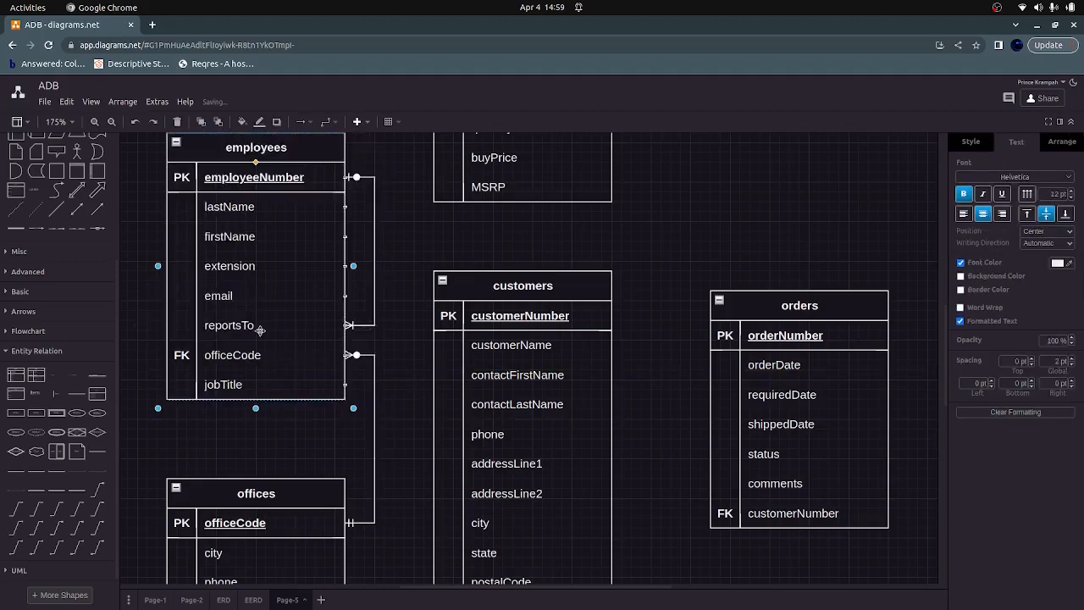
{"action": "left_click", "coordinate": [260, 325]}
{"action": "left_click_drag", "start_coordinate": [259, 325], "coordinate": [260, 293]}
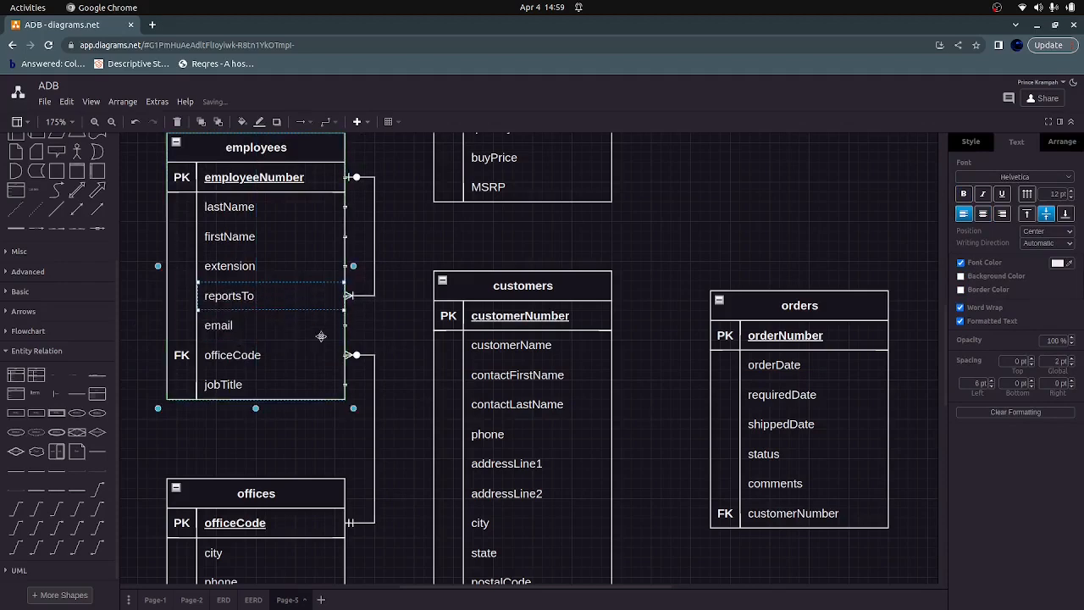
{"action": "left_click", "coordinate": [388, 333]}
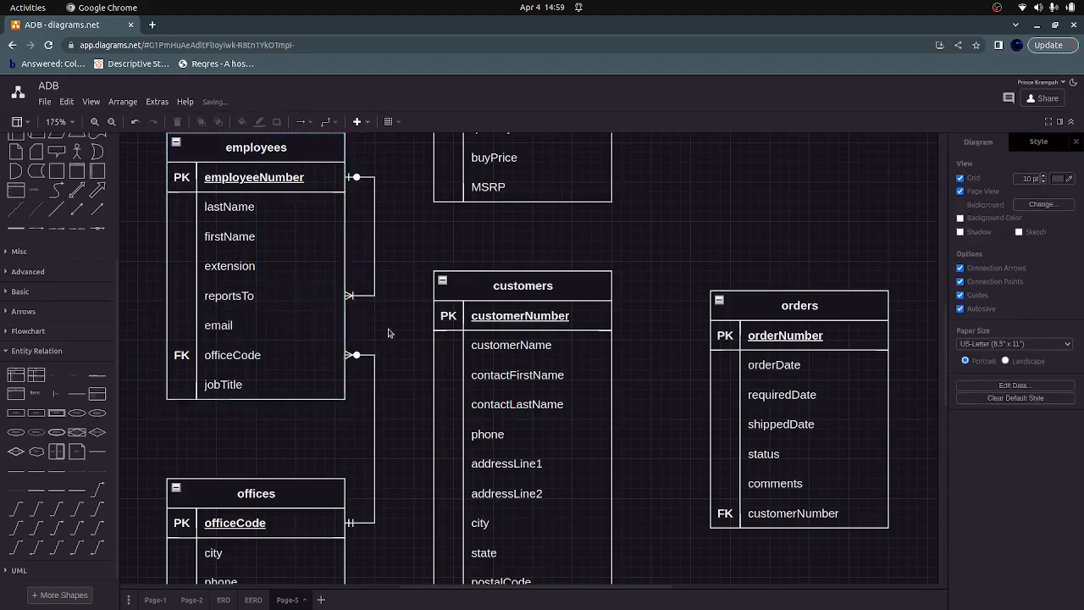
Step: Examine the relationship lines of the employees and offices tables and the neighbouring customers and orders tables
{"action": "scroll", "coordinate": [392, 481], "scroll_direction": "down", "scroll_amount": 5}
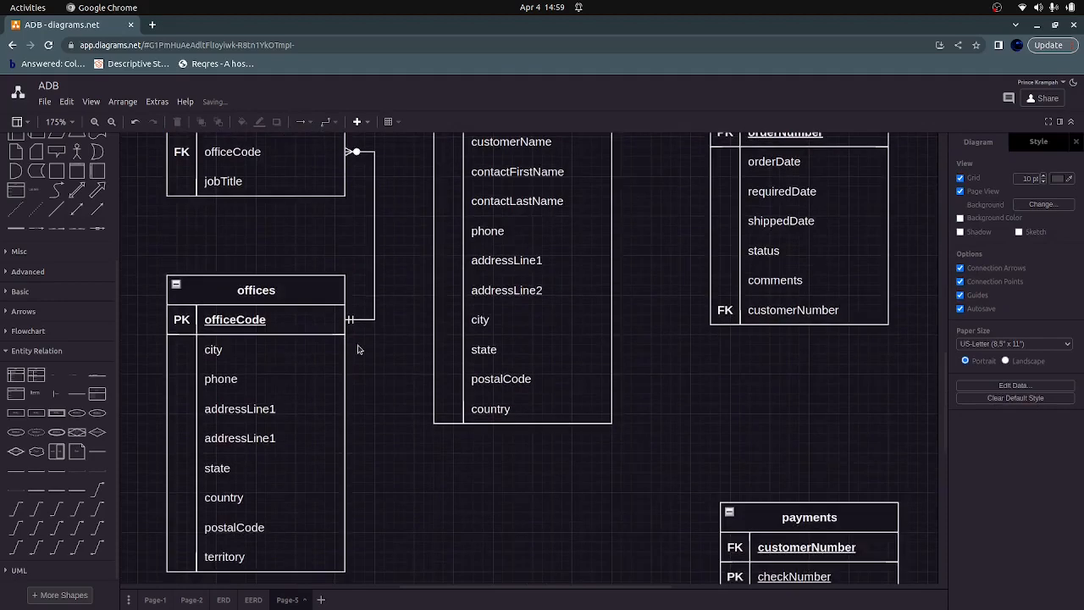
{"action": "scroll", "coordinate": [357, 347], "scroll_direction": "up", "scroll_amount": 2}
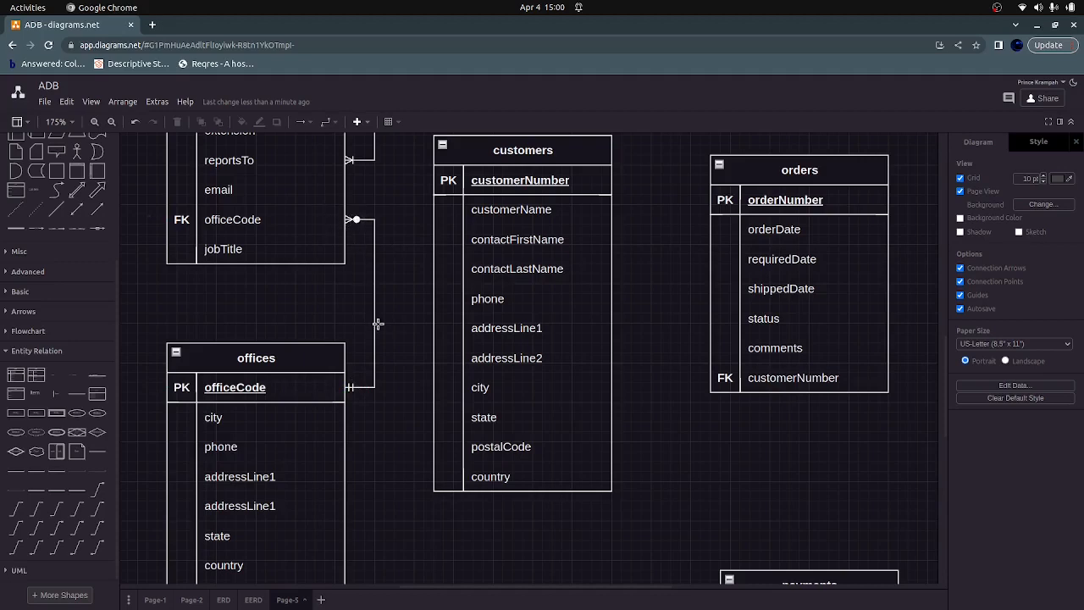
{"action": "scroll", "coordinate": [395, 448], "scroll_direction": "up", "scroll_amount": 4}
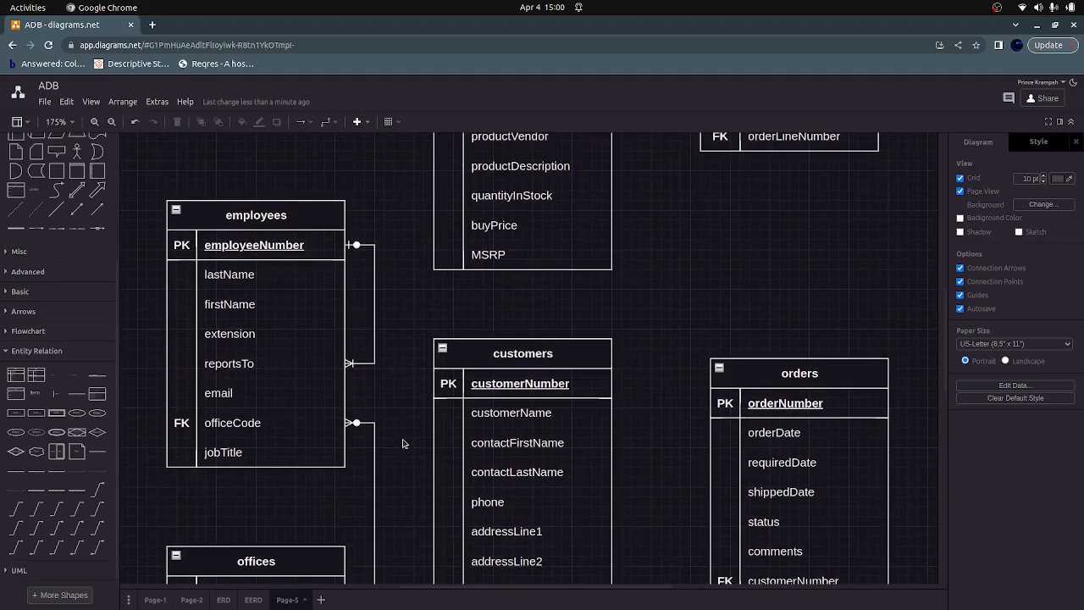
{"action": "scroll", "coordinate": [404, 441], "scroll_direction": "down", "scroll_amount": 1}
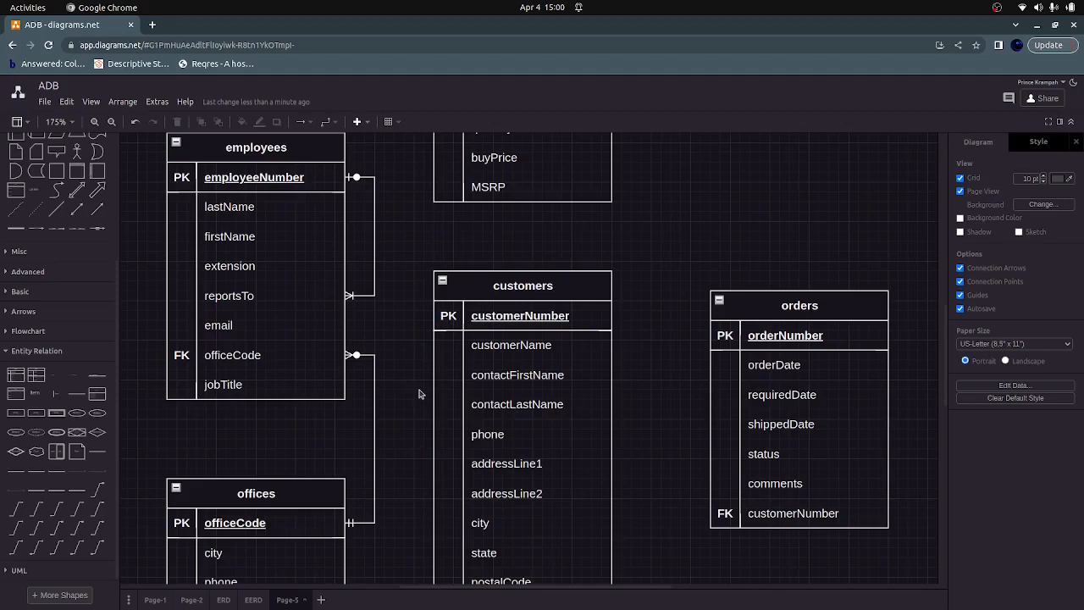
{"action": "scroll", "coordinate": [419, 394], "scroll_direction": "down", "scroll_amount": 2}
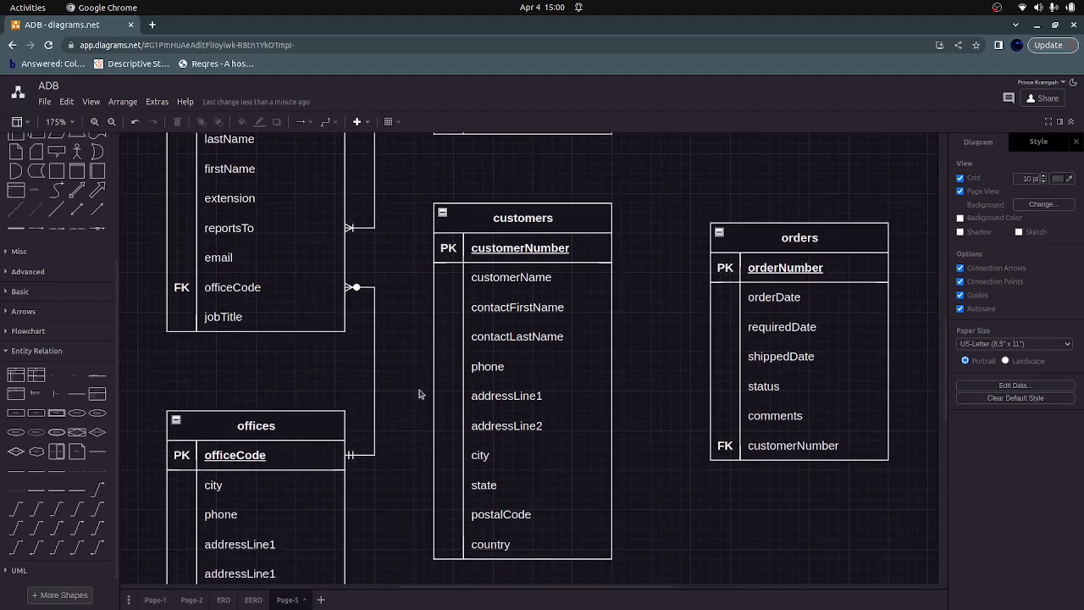
{"action": "scroll", "coordinate": [418, 393], "scroll_direction": "up", "scroll_amount": 2}
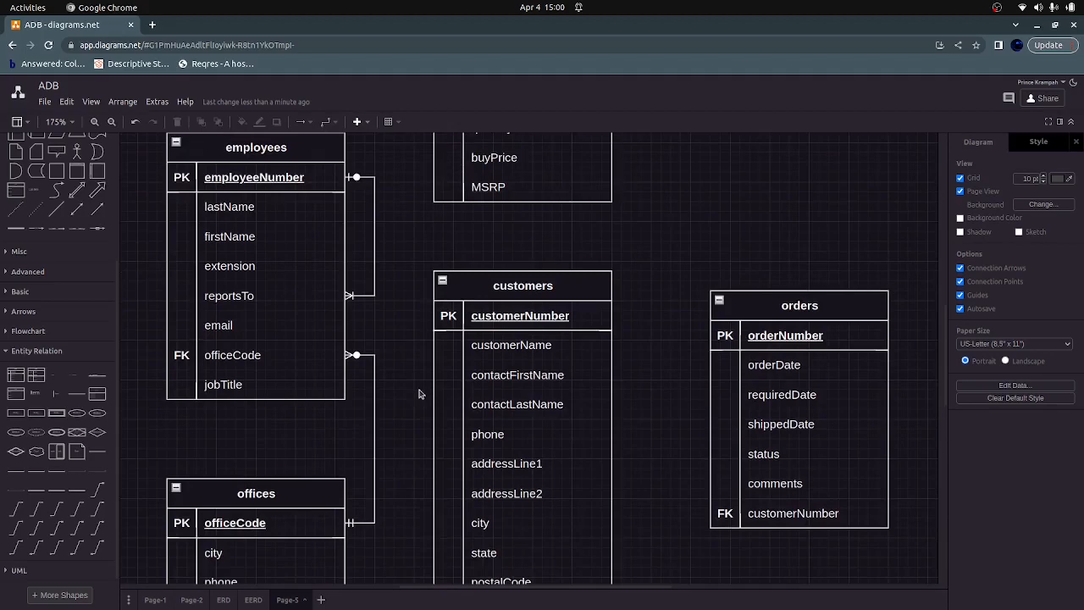
{"action": "scroll", "coordinate": [418, 393], "scroll_direction": "down", "scroll_amount": 2}
{"action": "scroll", "coordinate": [418, 394], "scroll_direction": "up", "scroll_amount": 2}
Step: Move the orders table up so that it sits just beneath the orderdetails table
{"action": "left_click_drag", "start_coordinate": [790, 313], "coordinate": [747, 243]}
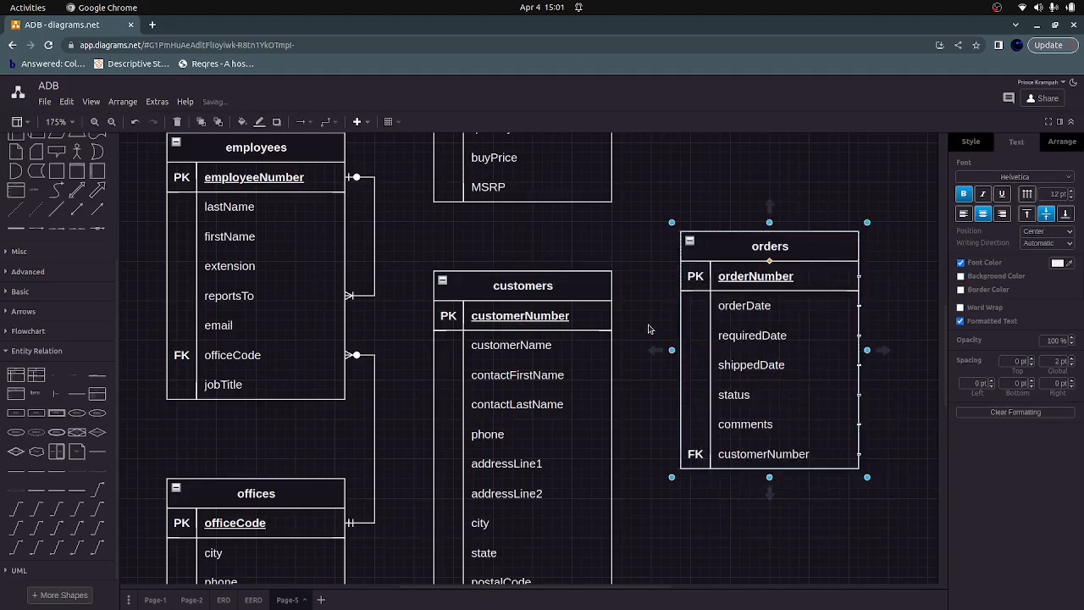
{"action": "scroll", "coordinate": [787, 348], "scroll_direction": "up", "scroll_amount": 5}
{"action": "scroll", "coordinate": [784, 364], "scroll_direction": "down", "scroll_amount": 3}
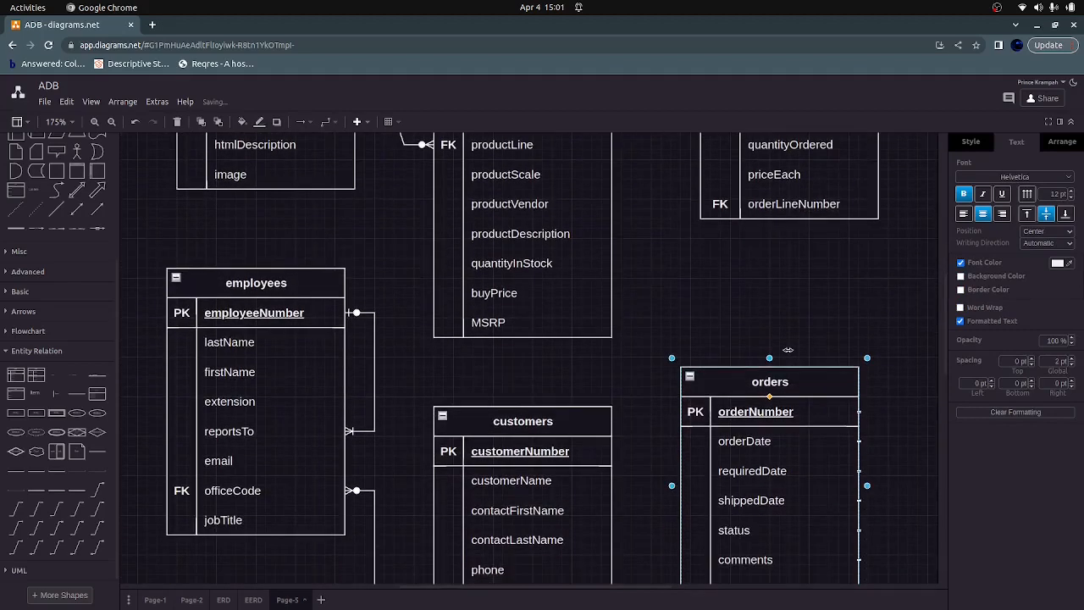
{"action": "left_click_drag", "start_coordinate": [781, 378], "coordinate": [807, 292]}
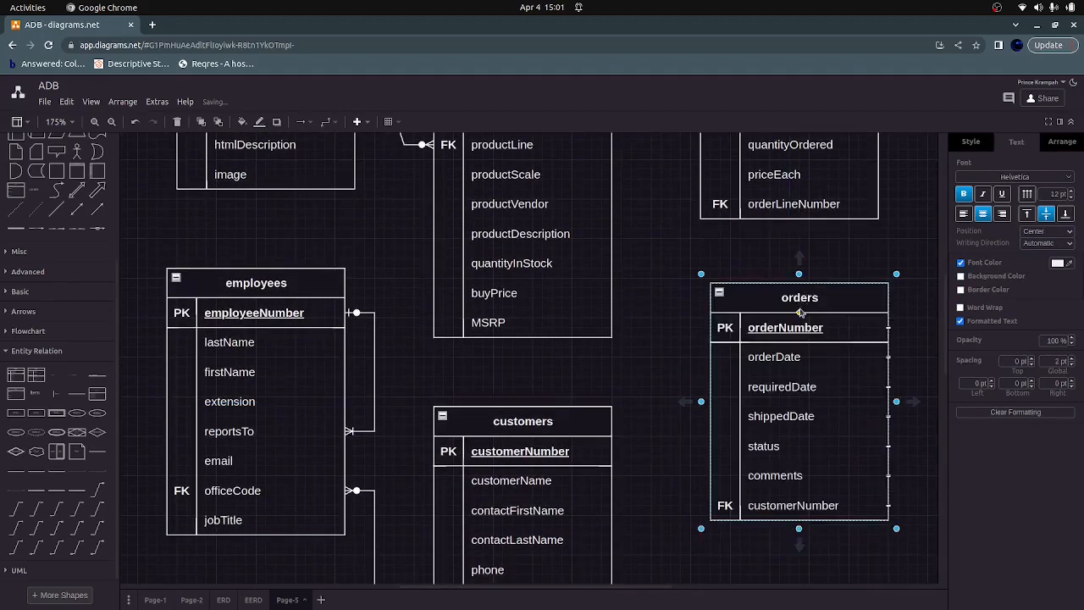
Step: Connect orderNumber in orders to orderNumber in orderdetails with a 1 Mandatory to 1 Optional line
{"action": "mouse_move", "coordinate": [97, 530]}
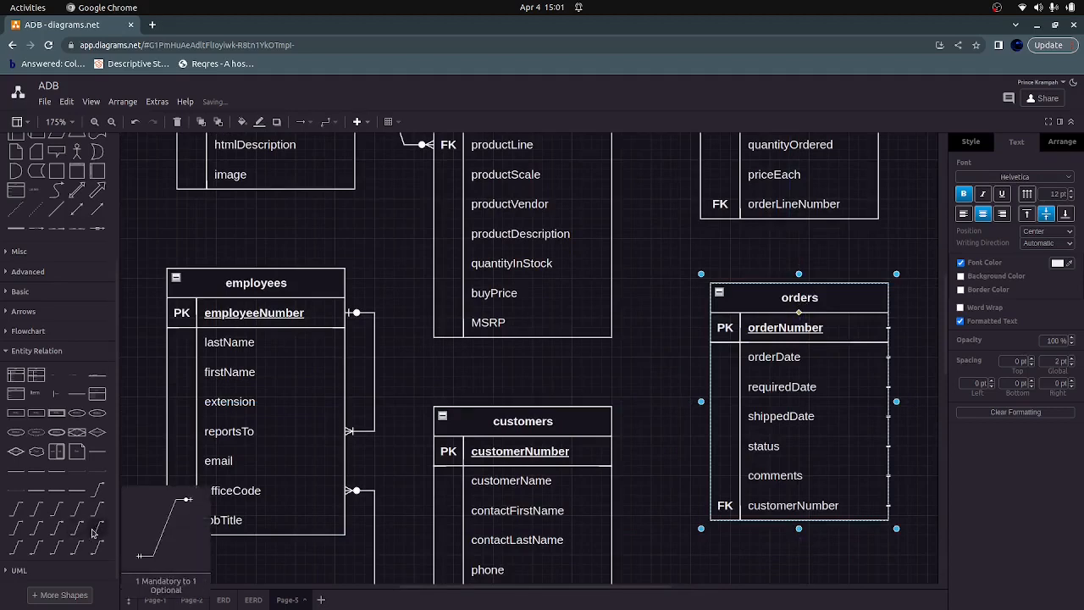
{"action": "left_click_drag", "start_coordinate": [94, 532], "coordinate": [847, 254]}
{"action": "left_click_drag", "start_coordinate": [776, 241], "coordinate": [776, 242]}
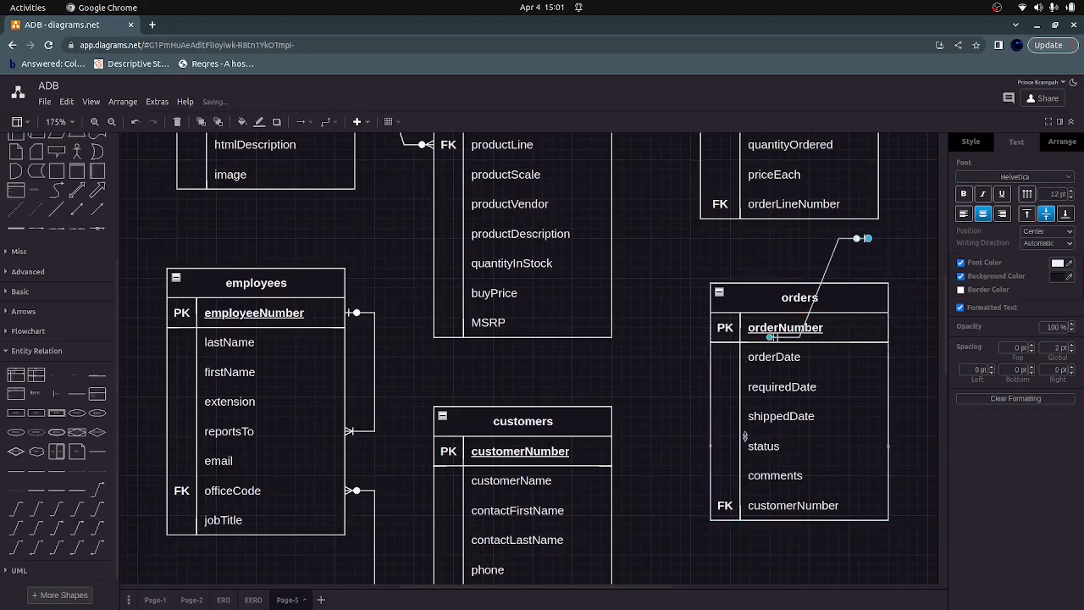
{"action": "scroll", "coordinate": [746, 437], "scroll_direction": "up", "scroll_amount": 3}
{"action": "left_click_drag", "start_coordinate": [868, 442], "coordinate": [883, 313]}
{"action": "scroll", "coordinate": [883, 313], "scroll_direction": "down", "scroll_amount": 3}
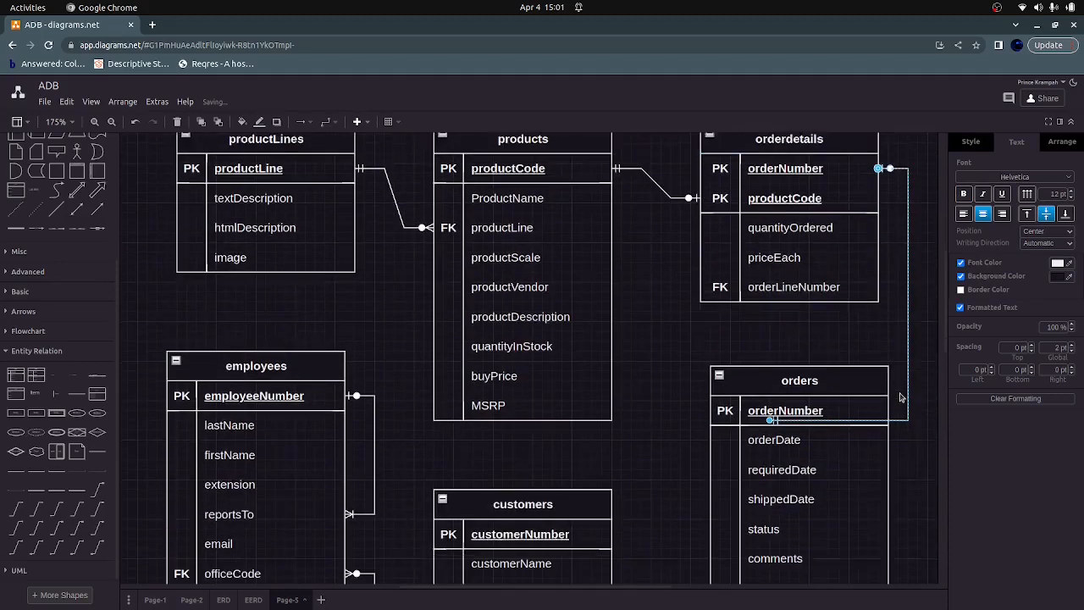
{"action": "left_click_drag", "start_coordinate": [772, 404], "coordinate": [885, 397]}
{"action": "left_click", "coordinate": [905, 452]}
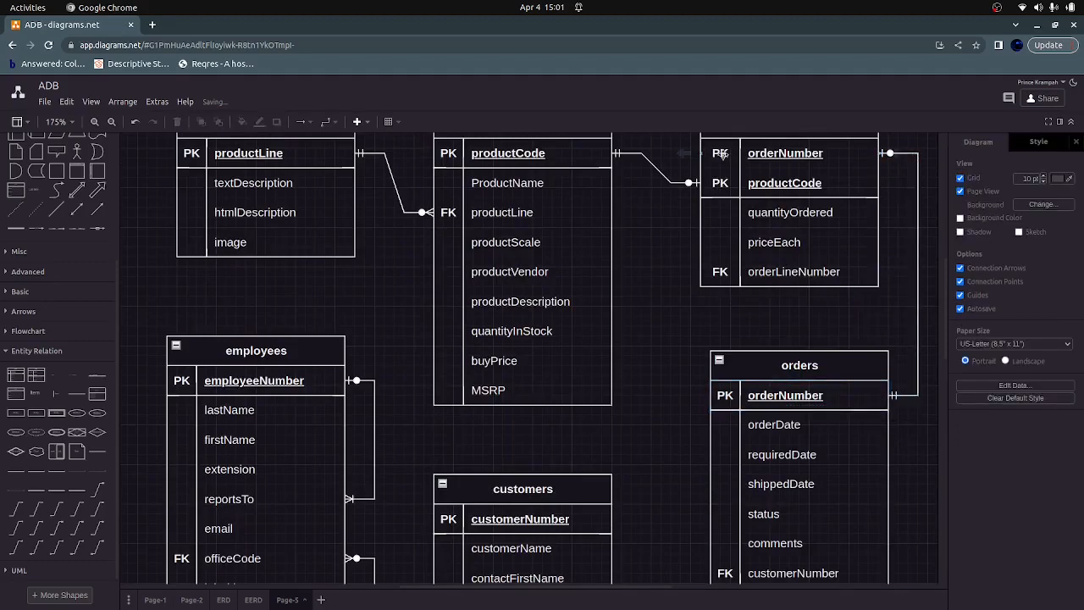
Step: Remove the FK label from the orderLineNumber row in the orderdetails table
{"action": "scroll", "coordinate": [747, 239], "scroll_direction": "up", "scroll_amount": 3}
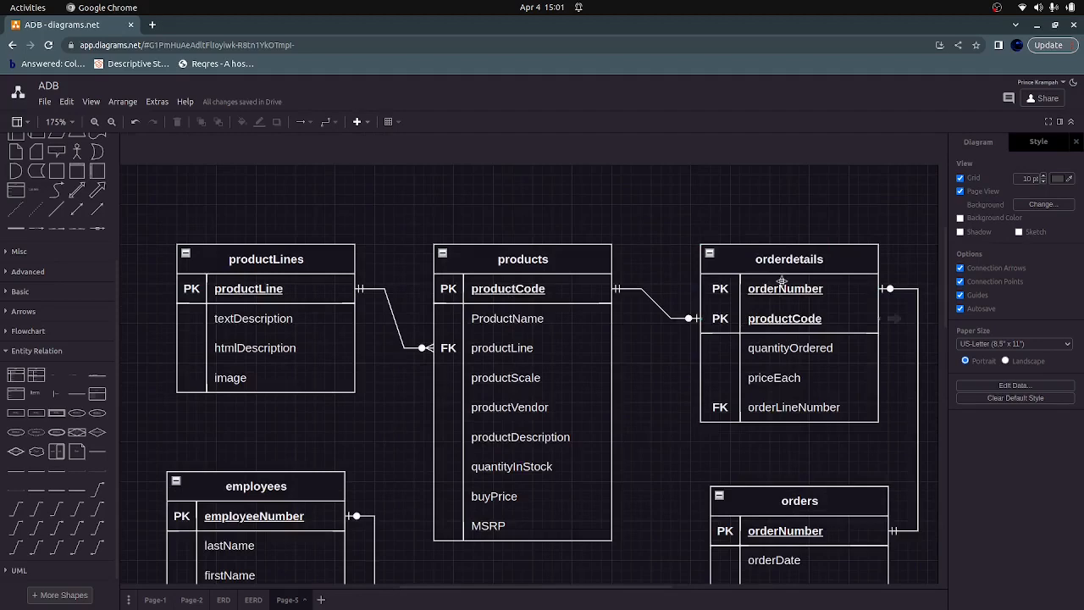
{"action": "scroll", "coordinate": [693, 440], "scroll_direction": "down", "scroll_amount": 3}
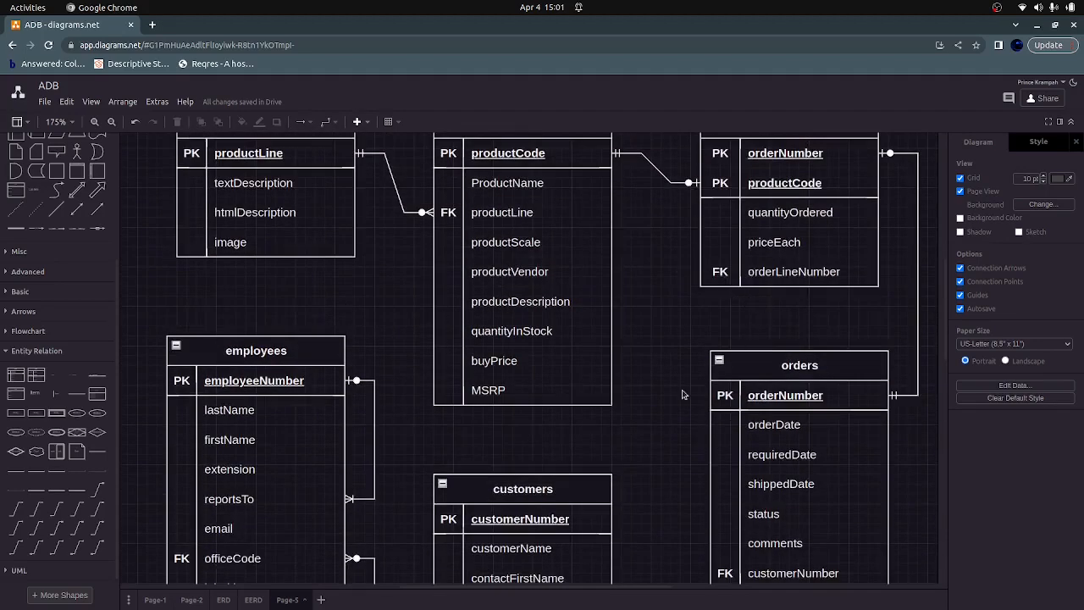
{"action": "scroll", "coordinate": [682, 394], "scroll_direction": "down", "scroll_amount": 3}
{"action": "scroll", "coordinate": [684, 392], "scroll_direction": "up", "scroll_amount": 3}
{"action": "left_click", "coordinate": [722, 272]}
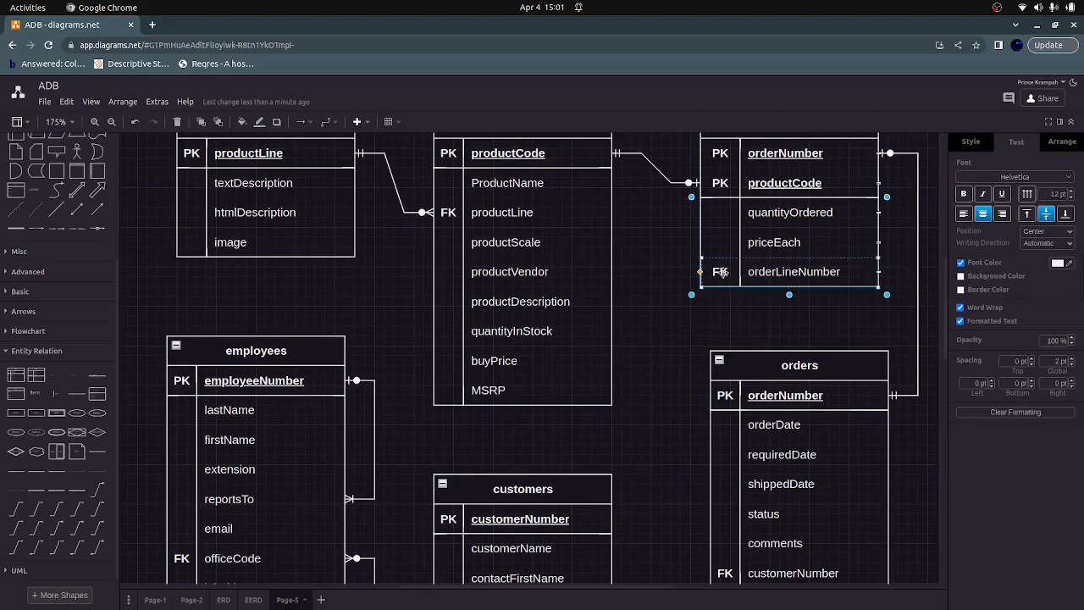
{"action": "double_click", "coordinate": [720, 272]}
{"action": "key", "text": "BackSpace"}
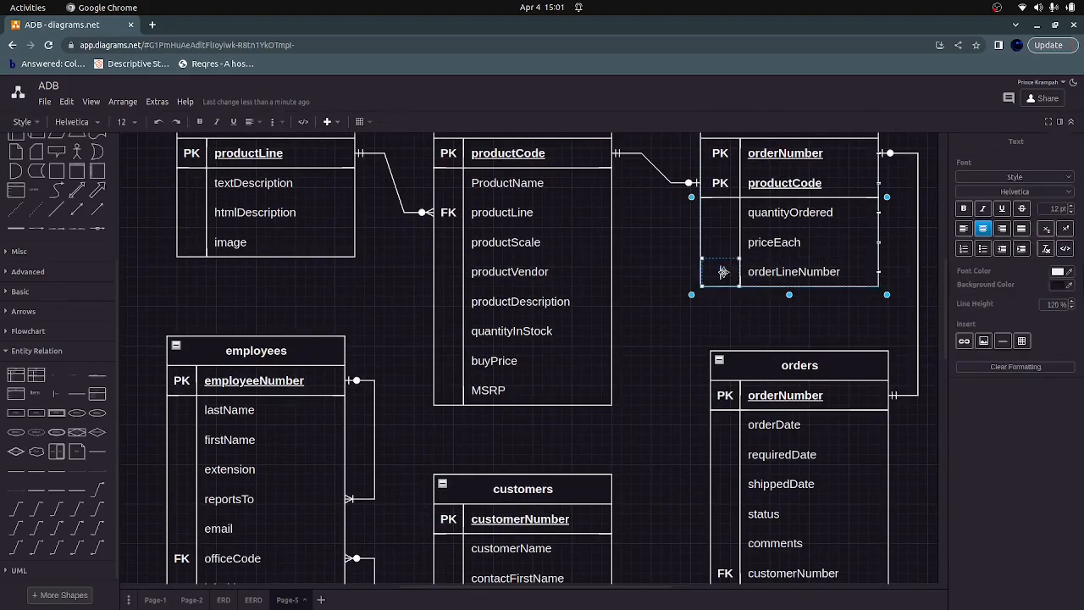
{"action": "left_click", "coordinate": [701, 321]}
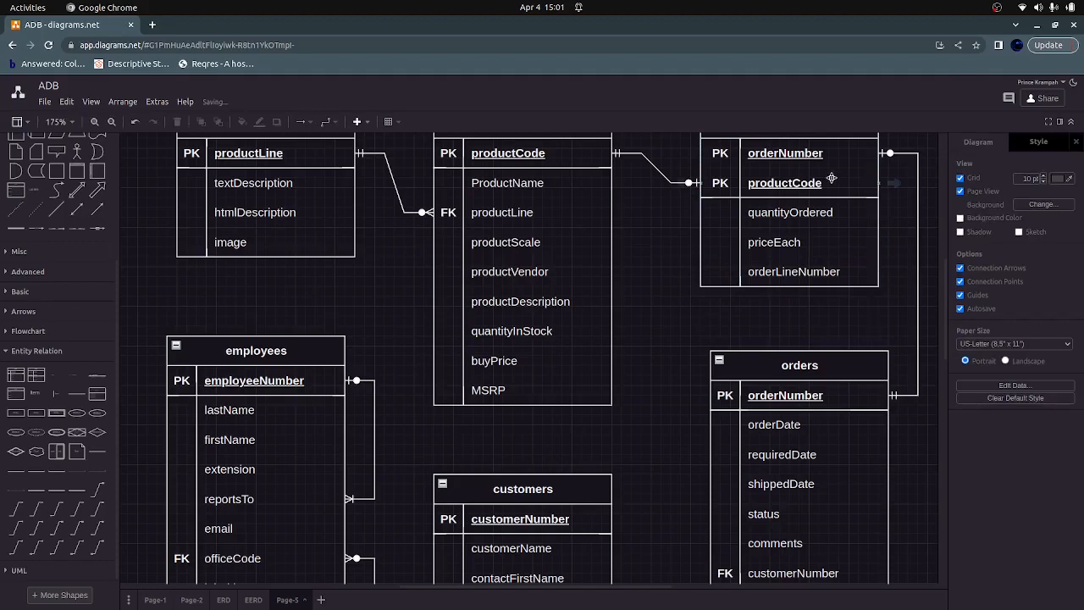
Step: Connect customerNumber in customers to the orderNumber row in orders with a 1 Mandatory to Many Optional line
{"action": "scroll", "coordinate": [871, 170], "scroll_direction": "up", "scroll_amount": 2}
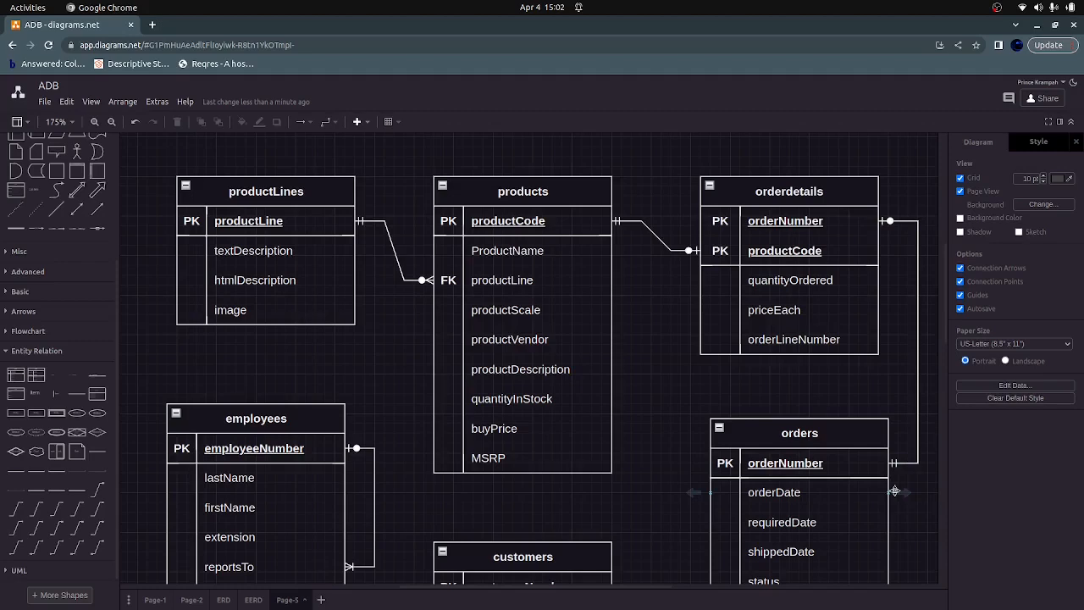
{"action": "scroll", "coordinate": [634, 408], "scroll_direction": "down", "scroll_amount": 5}
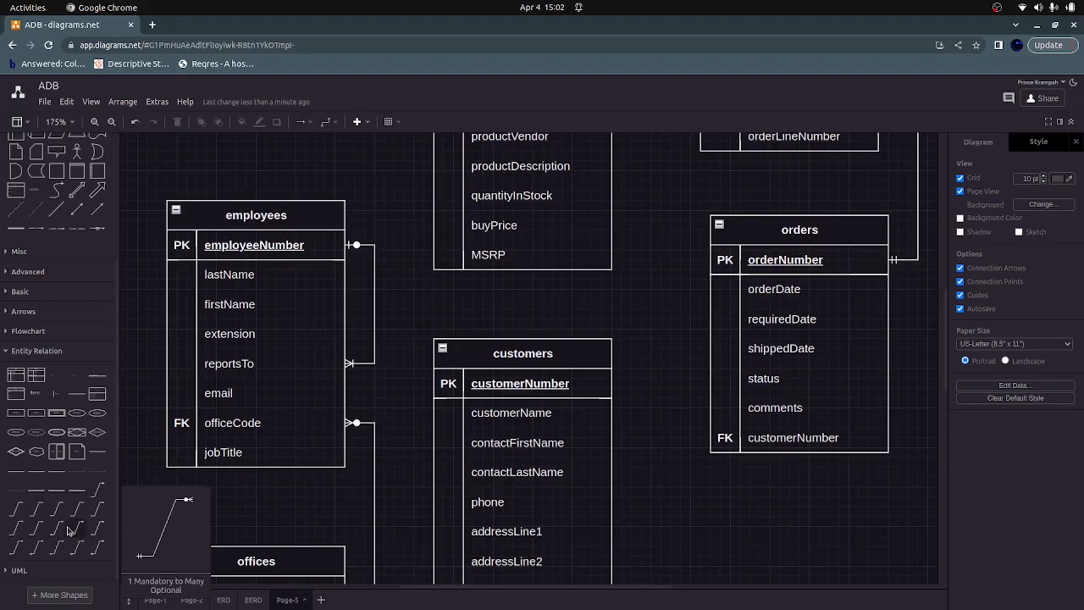
{"action": "left_click_drag", "start_coordinate": [72, 530], "coordinate": [620, 417]}
{"action": "left_click_drag", "start_coordinate": [662, 369], "coordinate": [710, 259]}
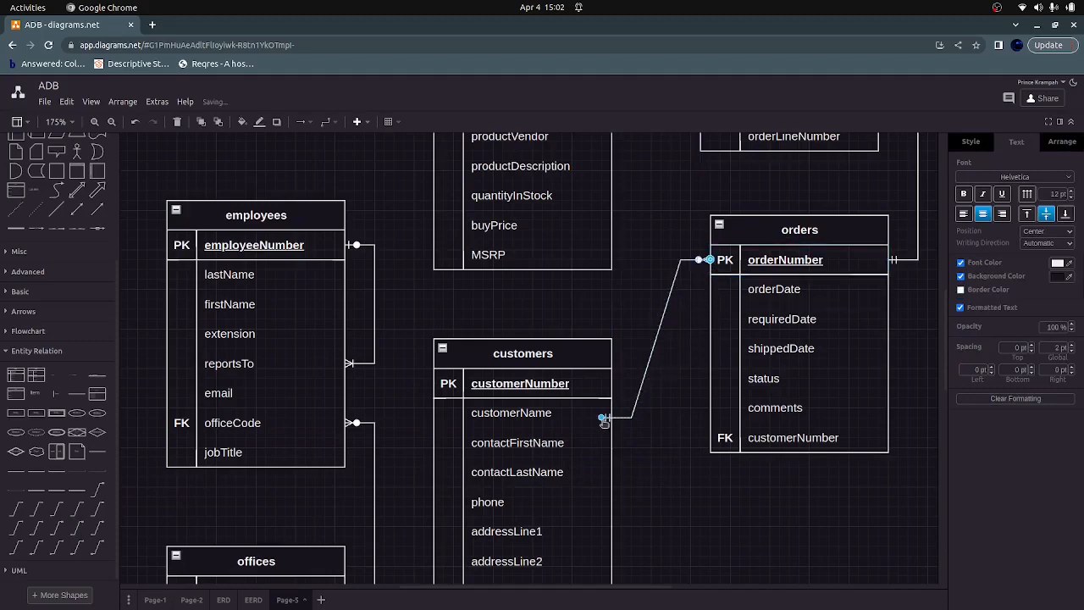
{"action": "left_click_drag", "start_coordinate": [602, 416], "coordinate": [611, 381]}
{"action": "left_click", "coordinate": [641, 434]}
{"action": "left_click", "coordinate": [619, 387]}
{"action": "left_click", "coordinate": [644, 414]}
{"action": "left_click", "coordinate": [619, 381]}
{"action": "left_click", "coordinate": [641, 412]}
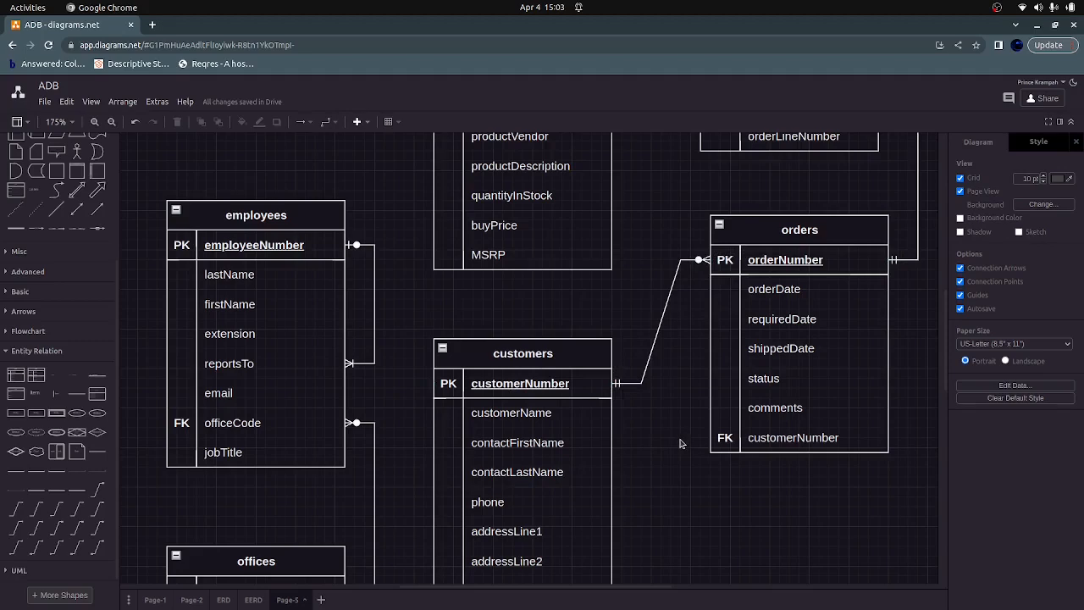
Step: Add a 1 Mandatory to Many Optional line and attach its many end to customerNumber in the payments table
{"action": "scroll", "coordinate": [678, 449], "scroll_direction": "down", "scroll_amount": 5}
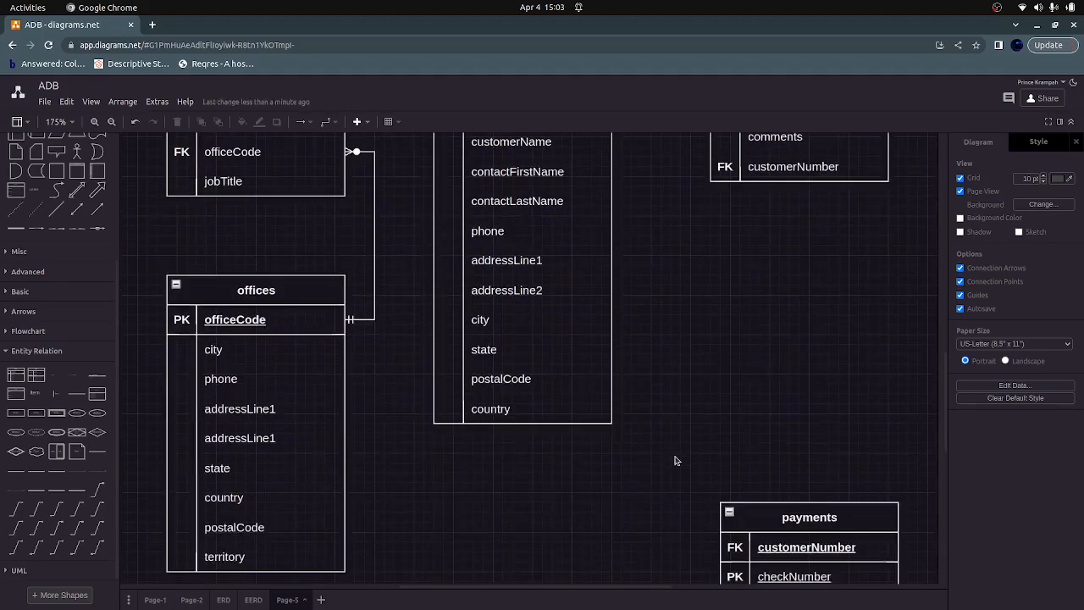
{"action": "scroll", "coordinate": [676, 460], "scroll_direction": "down", "scroll_amount": 1}
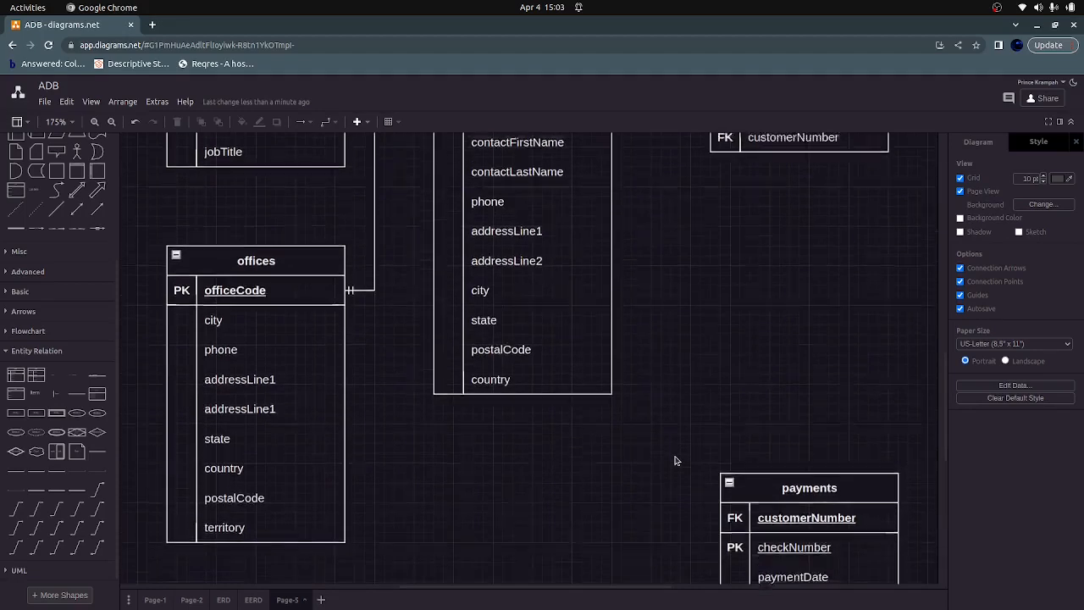
{"action": "scroll", "coordinate": [675, 457], "scroll_direction": "up", "scroll_amount": 3}
{"action": "scroll", "coordinate": [674, 458], "scroll_direction": "down", "scroll_amount": 5}
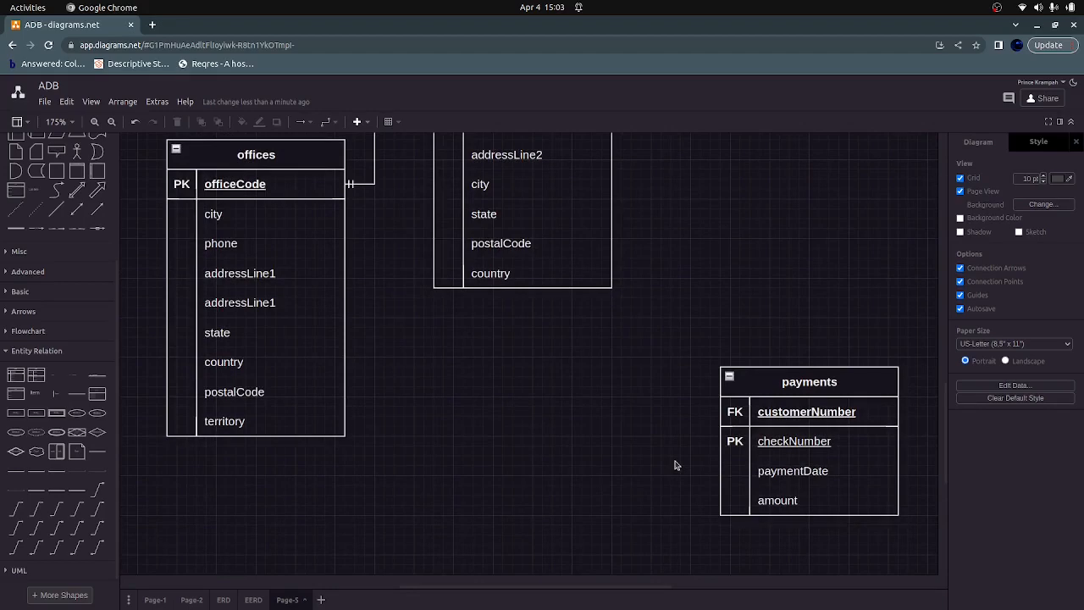
{"action": "scroll", "coordinate": [675, 465], "scroll_direction": "up", "scroll_amount": 4}
{"action": "scroll", "coordinate": [676, 465], "scroll_direction": "down", "scroll_amount": 3}
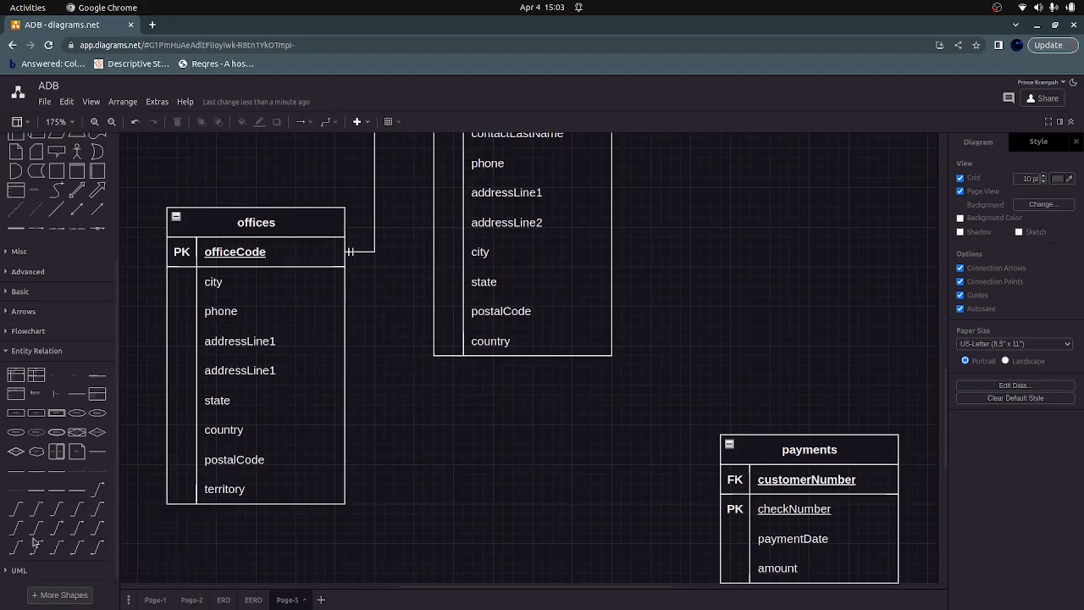
{"action": "mouse_move", "coordinate": [57, 549]}
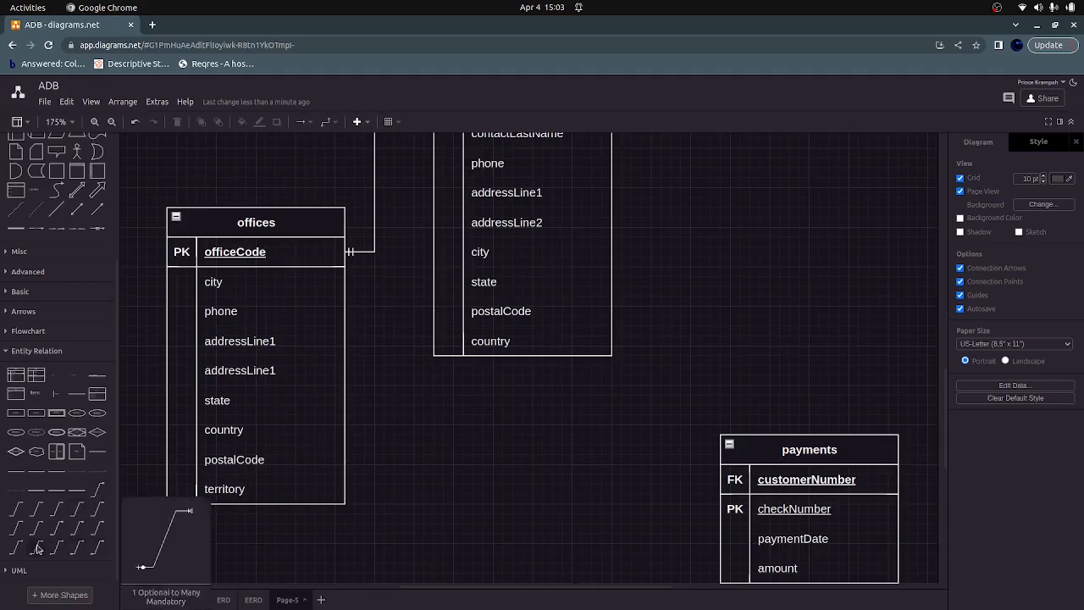
{"action": "mouse_move", "coordinate": [16, 549]}
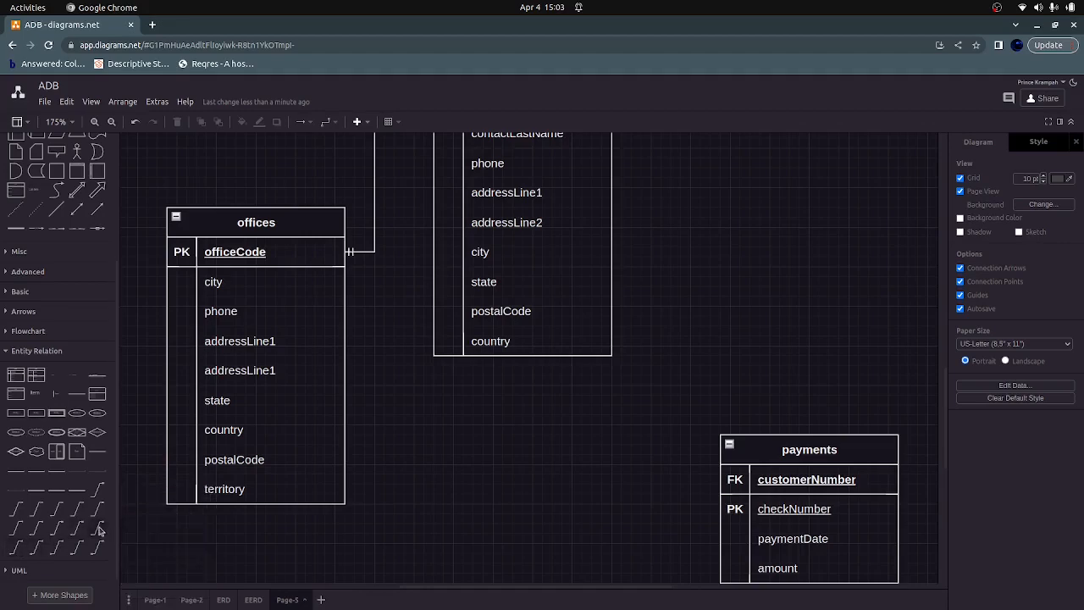
{"action": "mouse_move", "coordinate": [96, 533]}
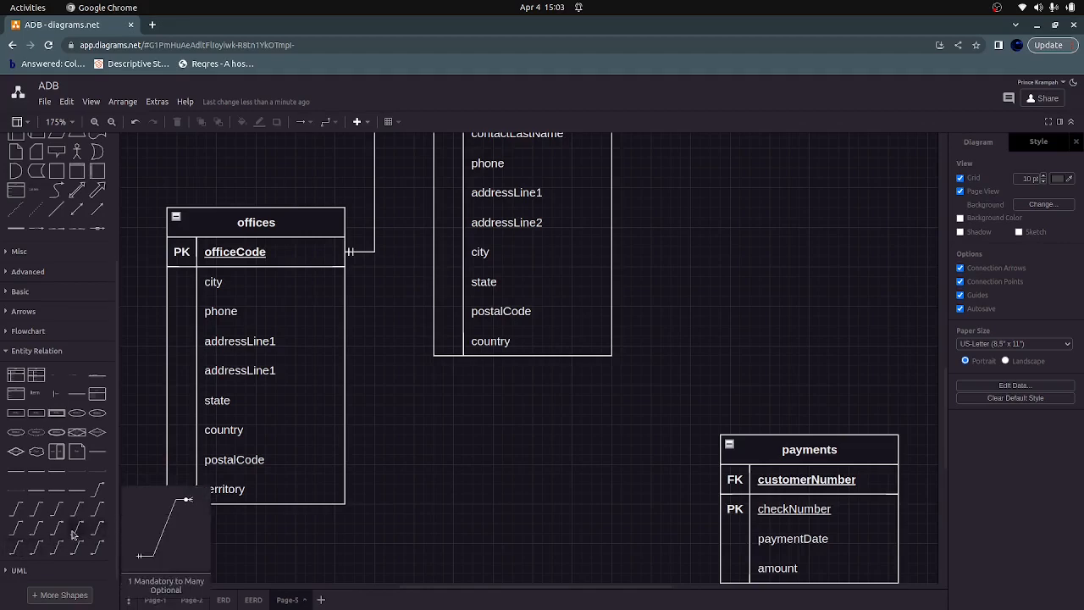
{"action": "left_click_drag", "start_coordinate": [73, 533], "coordinate": [502, 437]}
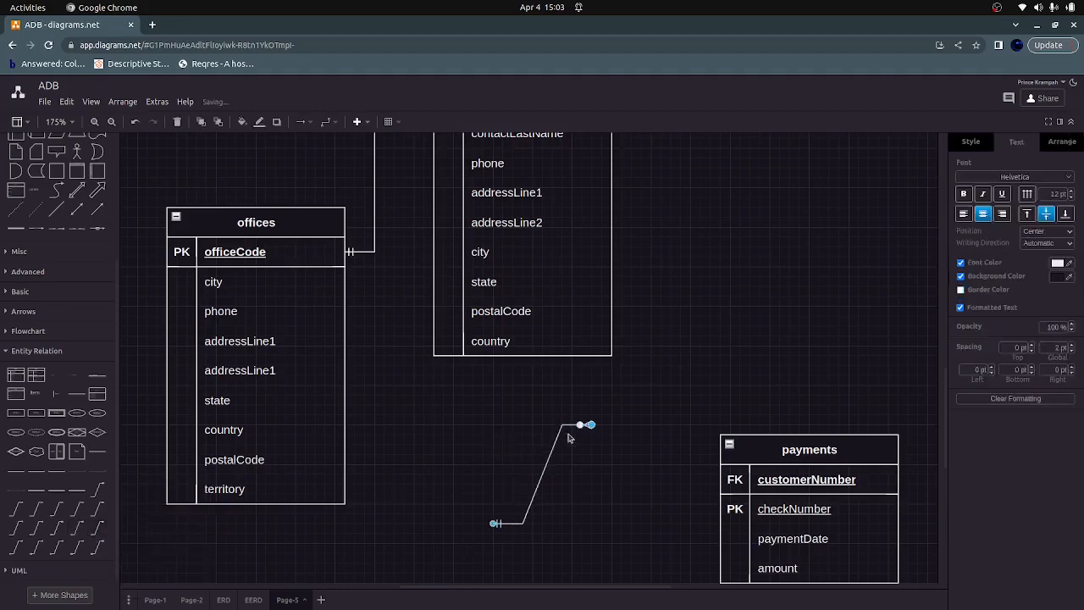
{"action": "left_click_drag", "start_coordinate": [590, 424], "coordinate": [718, 480]}
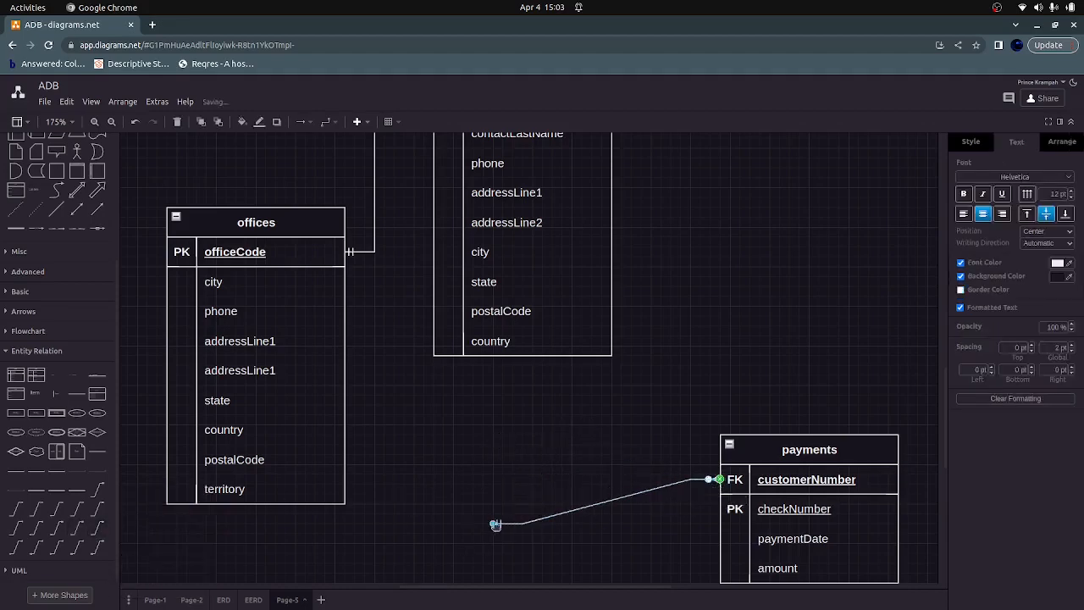
Step: Attach the mandatory end of the payments relationship line to the phone row in the customers table
{"action": "left_click_drag", "start_coordinate": [495, 522], "coordinate": [632, 189]}
{"action": "scroll", "coordinate": [641, 305], "scroll_direction": "up", "scroll_amount": 5}
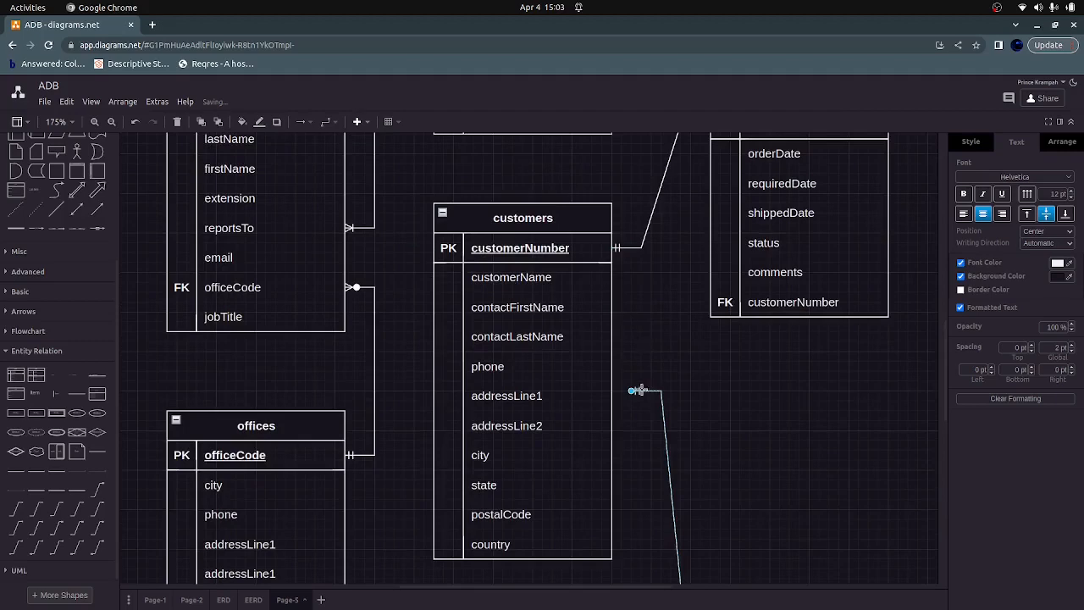
{"action": "left_click_drag", "start_coordinate": [633, 391], "coordinate": [620, 370]}
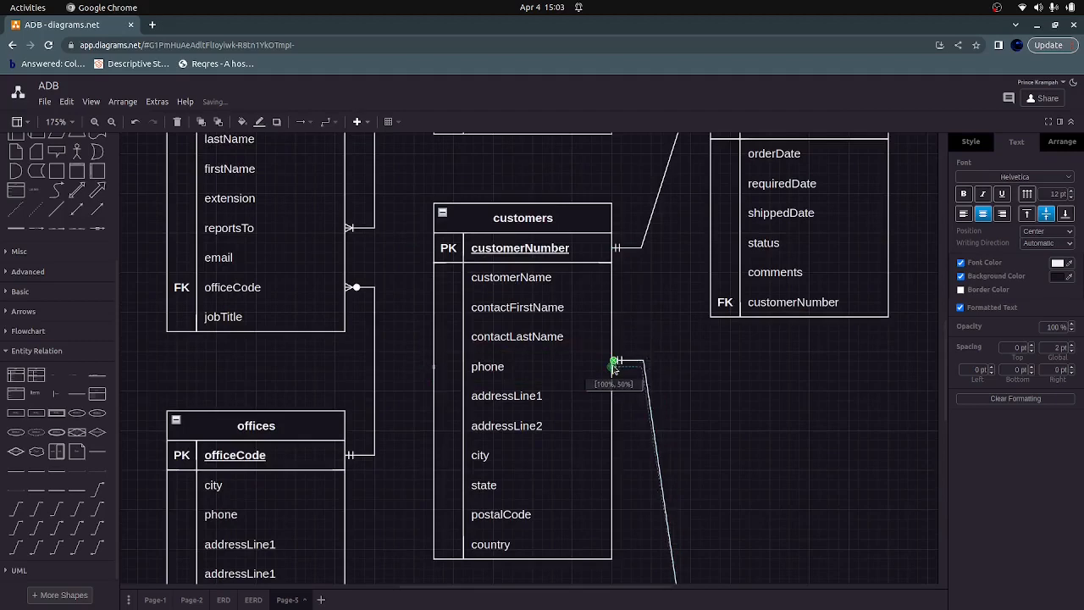
{"action": "left_click", "coordinate": [703, 384]}
Step: Move the payments table up and closer to the lower part of the customers table
{"action": "scroll", "coordinate": [707, 388], "scroll_direction": "down", "scroll_amount": 3}
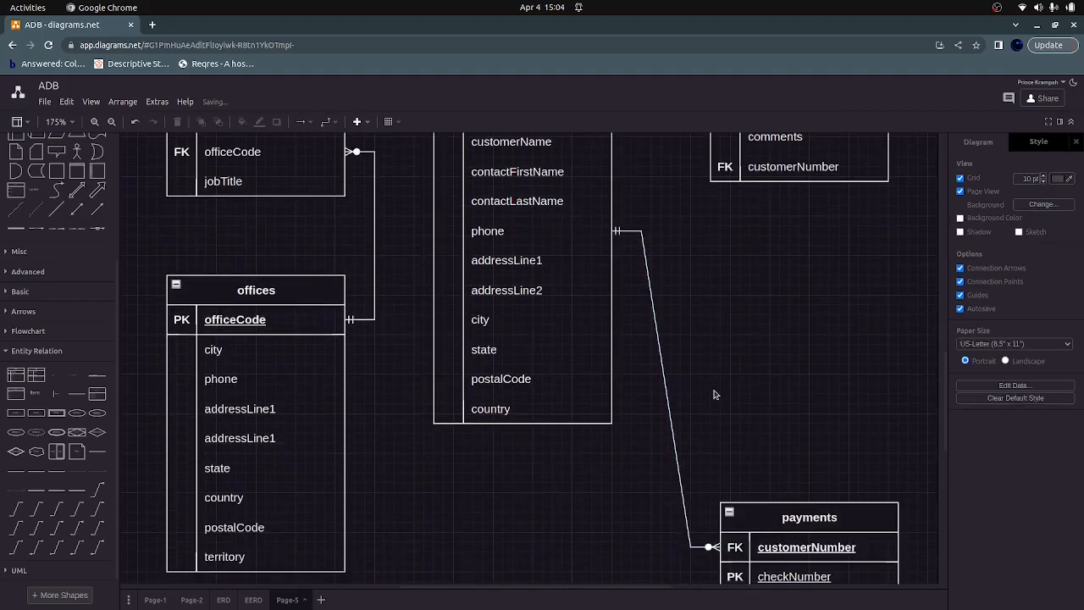
{"action": "left_click_drag", "start_coordinate": [764, 519], "coordinate": [721, 391]}
{"action": "scroll", "coordinate": [711, 339], "scroll_direction": "up", "scroll_amount": 2}
{"action": "left_click", "coordinate": [709, 336]}
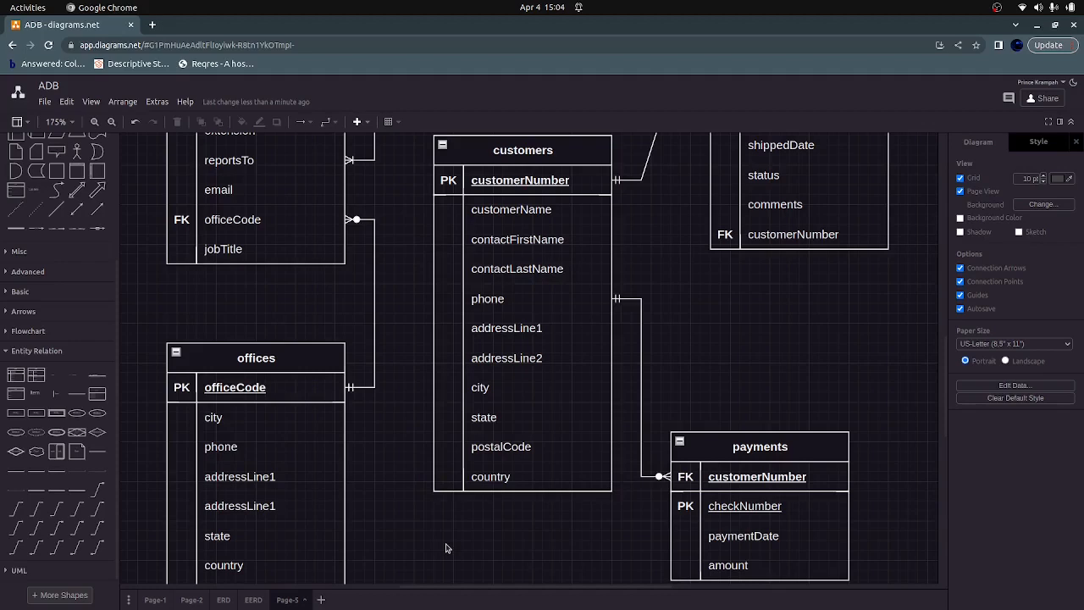
Step: Connect the email row in employees to contactLastName in customers with a line that is one optional at employees and many optional at customers
{"action": "scroll", "coordinate": [438, 542], "scroll_direction": "up", "scroll_amount": 5}
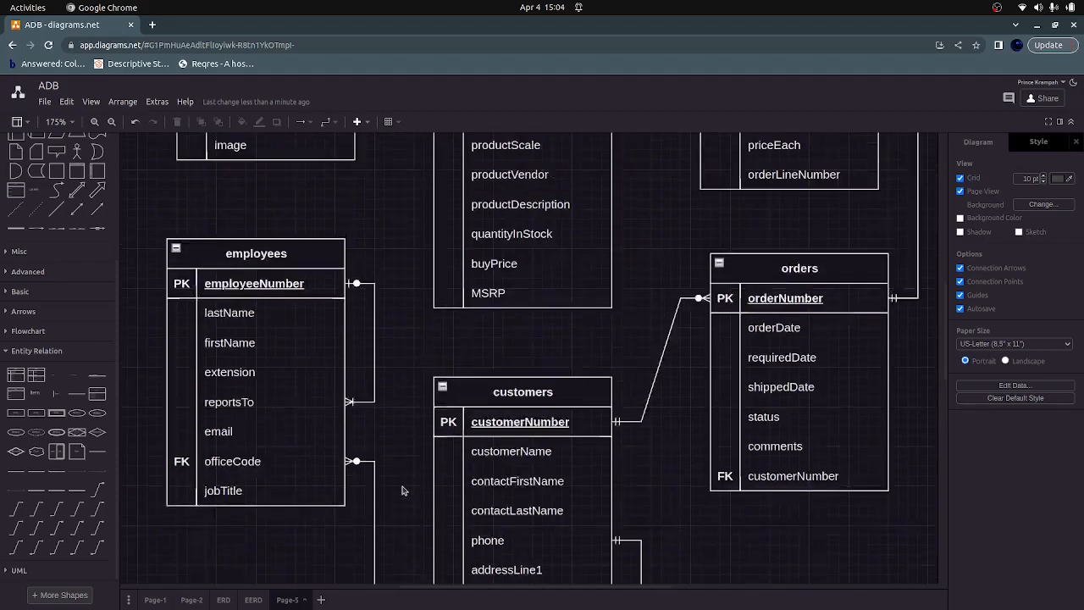
{"action": "scroll", "coordinate": [403, 488], "scroll_direction": "down", "scroll_amount": 3}
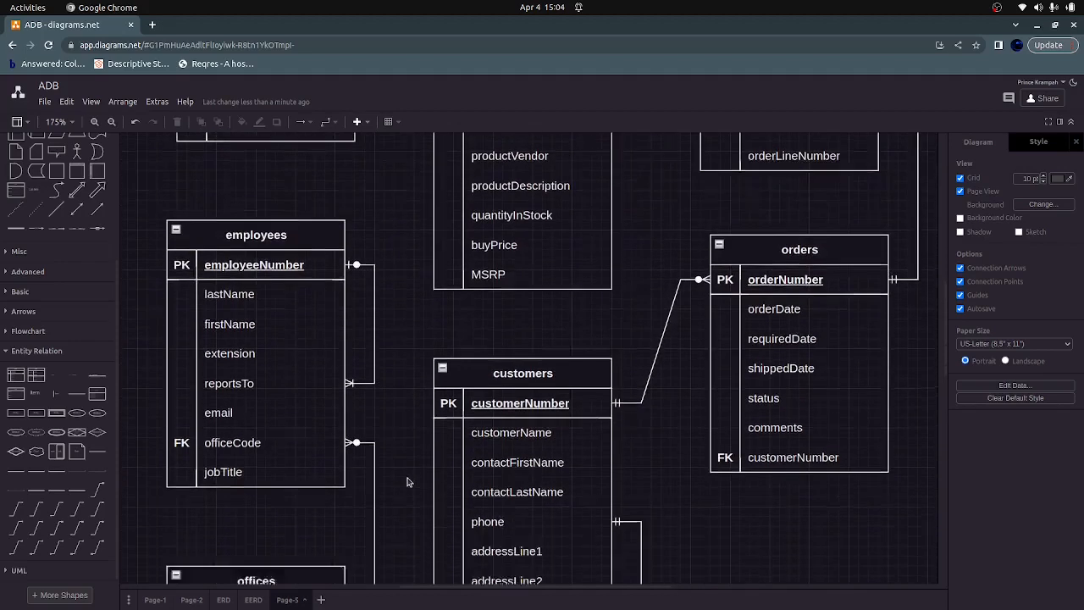
{"action": "scroll", "coordinate": [406, 483], "scroll_direction": "up", "scroll_amount": 3}
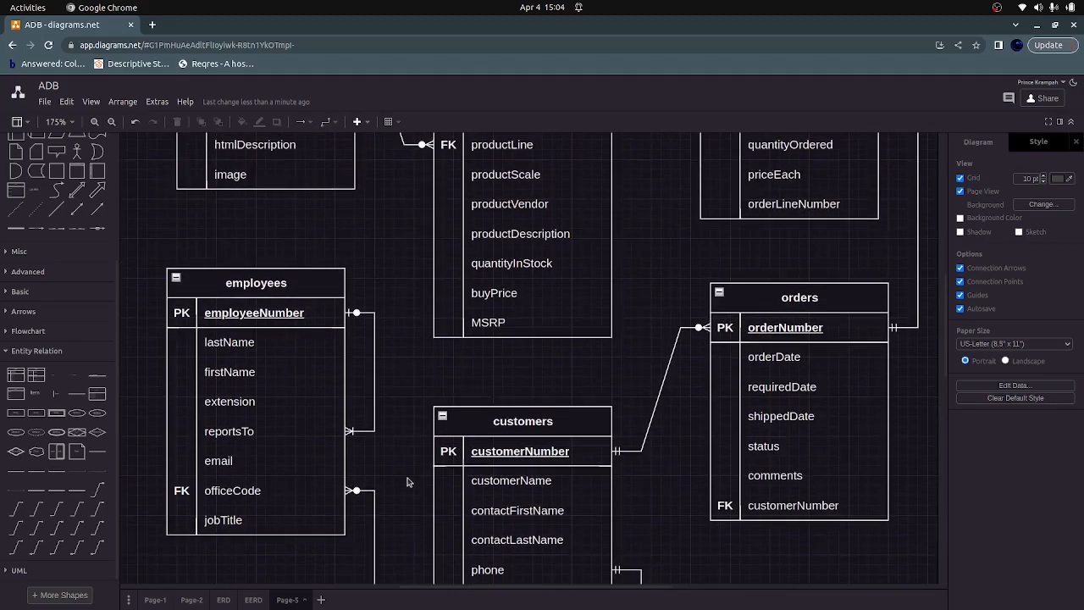
{"action": "scroll", "coordinate": [406, 482], "scroll_direction": "down", "scroll_amount": 2}
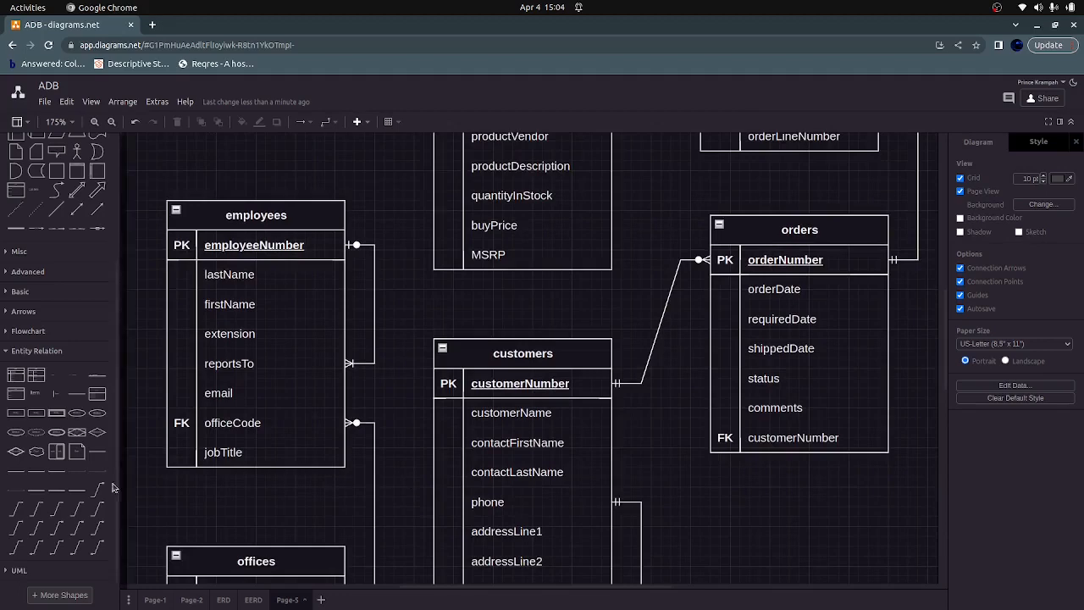
{"action": "mouse_move", "coordinate": [75, 528]}
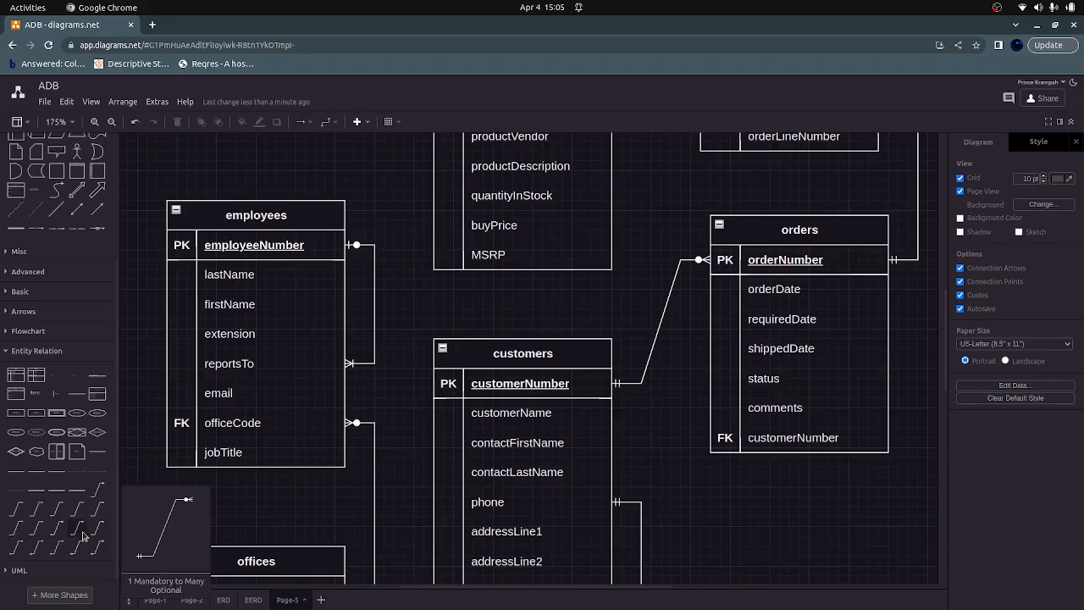
{"action": "left_click_drag", "start_coordinate": [65, 533], "coordinate": [306, 470]}
{"action": "left_click_drag", "start_coordinate": [404, 467], "coordinate": [432, 472]}
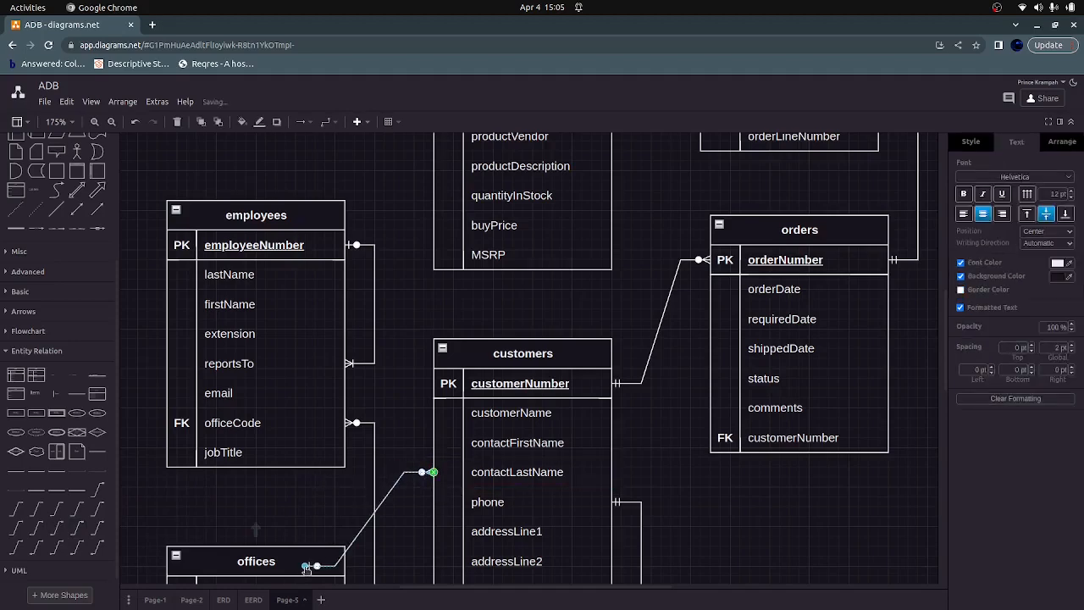
{"action": "left_click_drag", "start_coordinate": [311, 566], "coordinate": [354, 393]}
{"action": "left_click", "coordinate": [398, 383]}
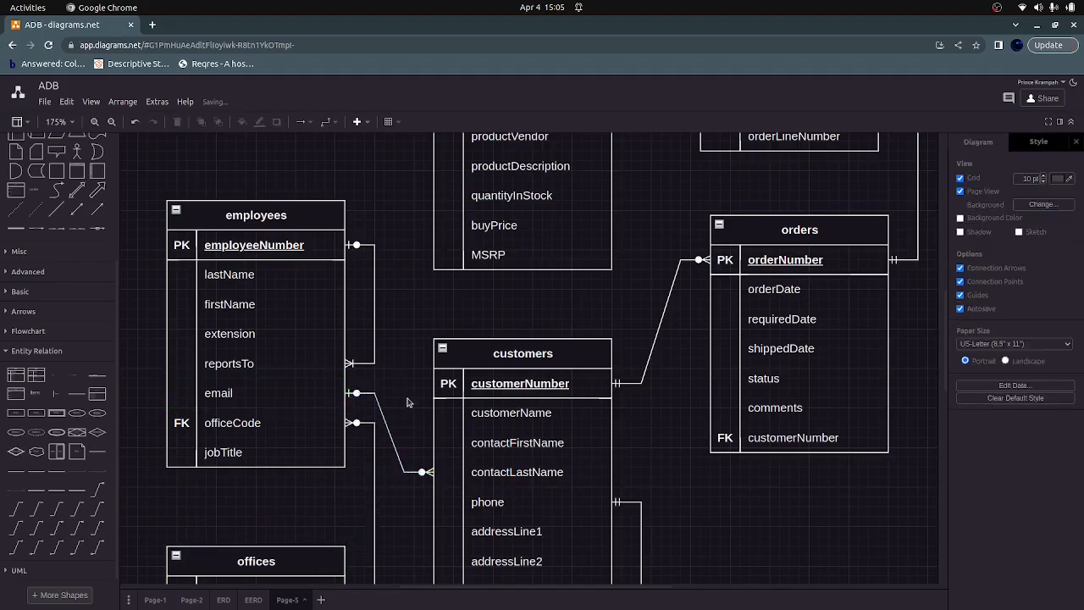
Step: Zoom out to 85% and examine the whole diagram with its tables and relationship lines
{"action": "scroll", "coordinate": [407, 399], "scroll_direction": "down", "scroll_amount": 5}
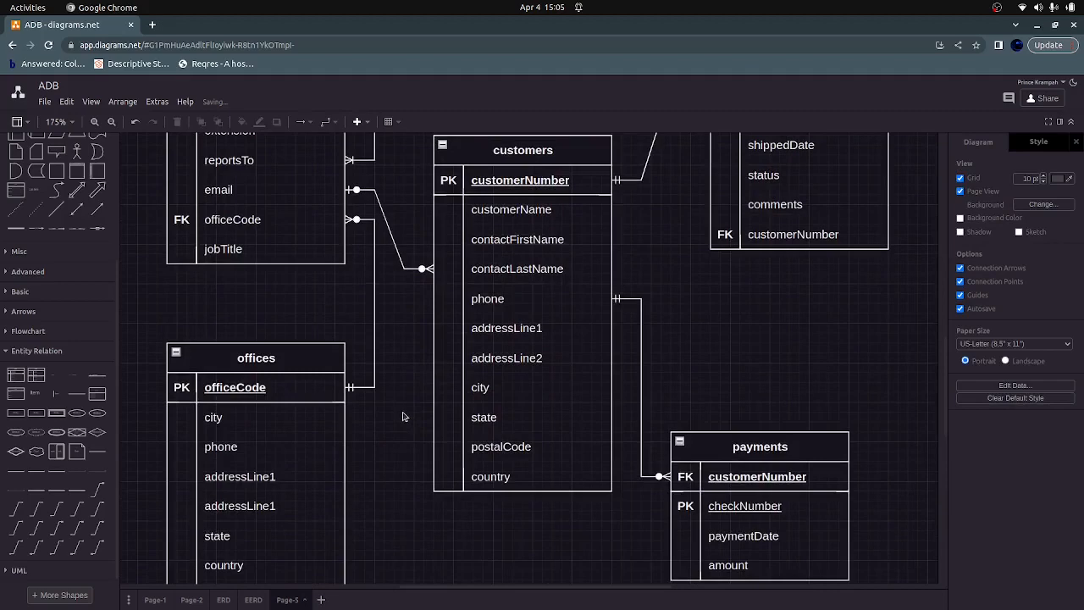
{"action": "scroll", "coordinate": [404, 409], "scroll_direction": "down", "scroll_amount": 5}
{"action": "scroll", "coordinate": [404, 410], "scroll_direction": "up", "scroll_amount": 1}
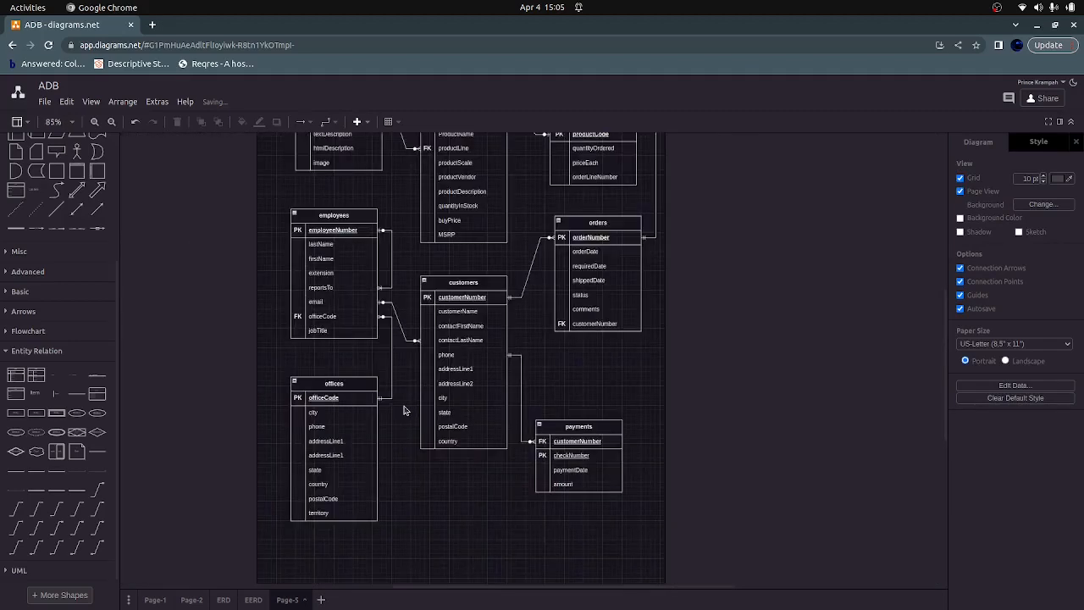
{"action": "scroll", "coordinate": [408, 423], "scroll_direction": "up", "scroll_amount": 2}
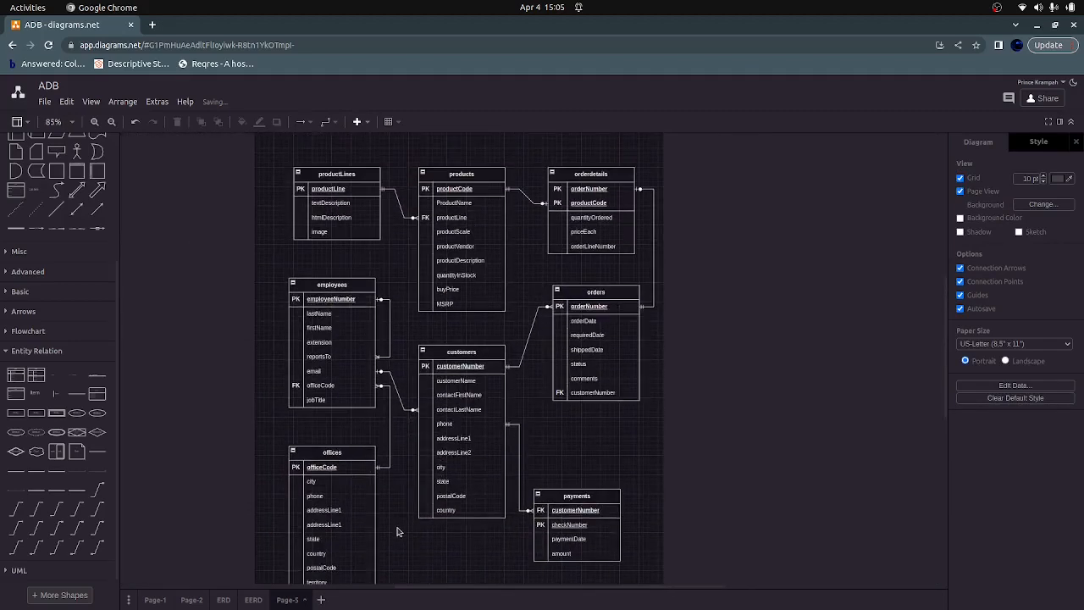
{"action": "left_click_drag", "start_coordinate": [504, 586], "coordinate": [474, 585]}
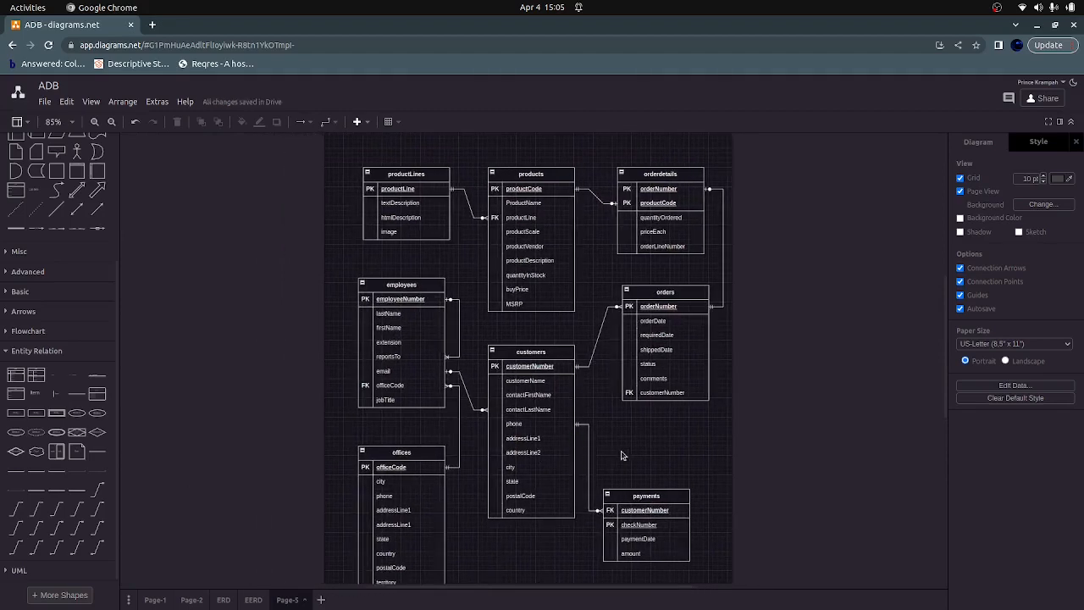
{"action": "scroll", "coordinate": [621, 455], "scroll_direction": "down", "scroll_amount": 1}
{"action": "scroll", "coordinate": [622, 455], "scroll_direction": "up", "scroll_amount": 1}
Step: Switch to the full-screen presentation showing the "What Is ERD" slide
{"action": "key", "text": "ctrl+alt+Left"}
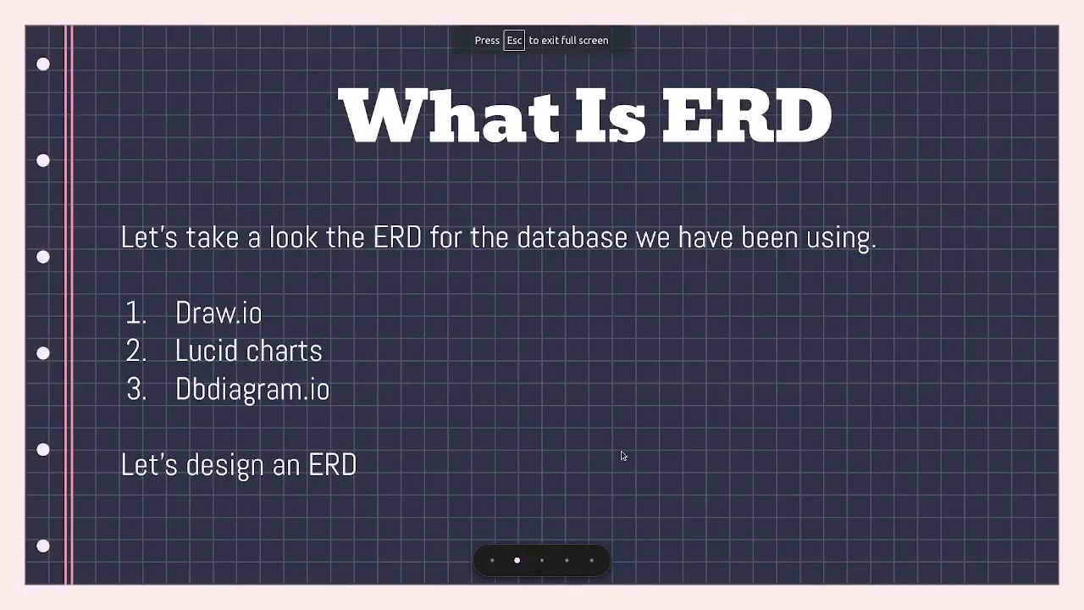
{"action": "scroll", "coordinate": [622, 455], "scroll_direction": "right", "scroll_amount": 2}
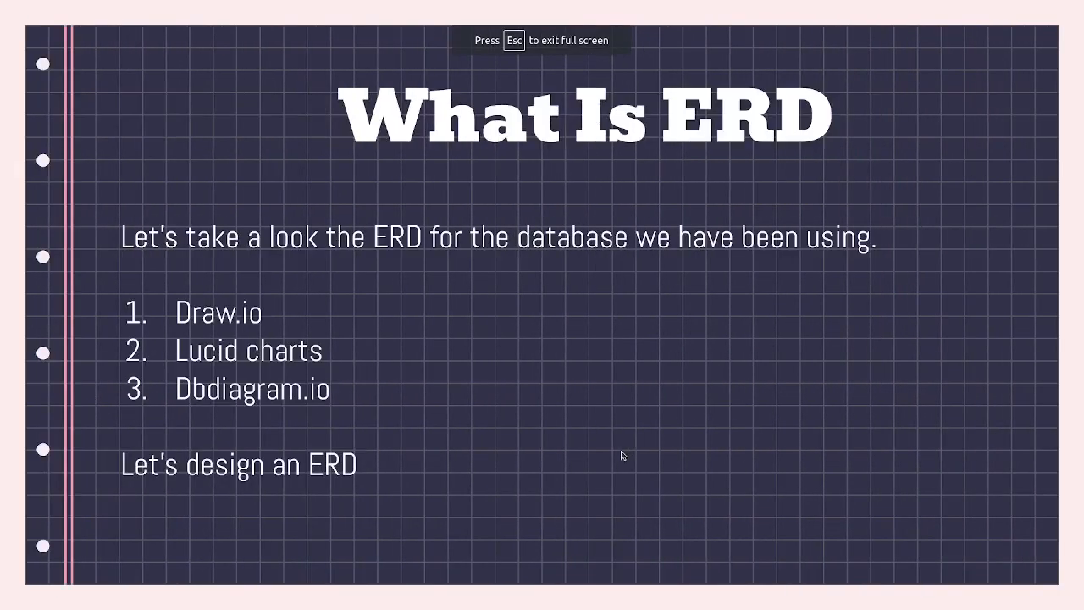